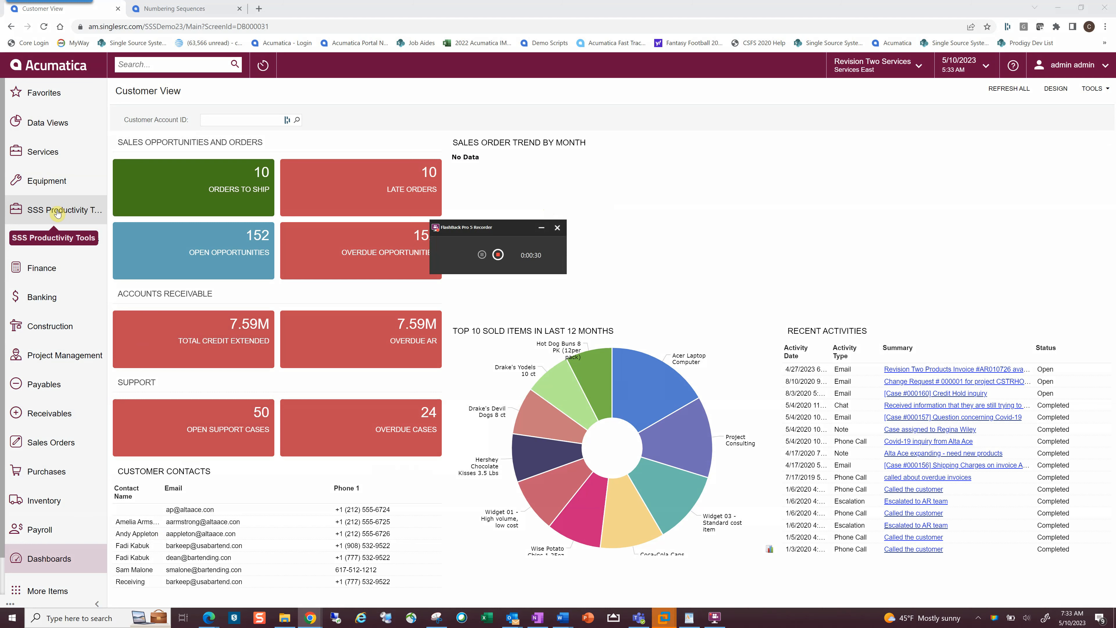
Step: Open the Productivity Tools Preferences and examine the Feature Activation list and the SSPAGREE numbering sequence
{"action": "left_click", "coordinate": [57, 212]}
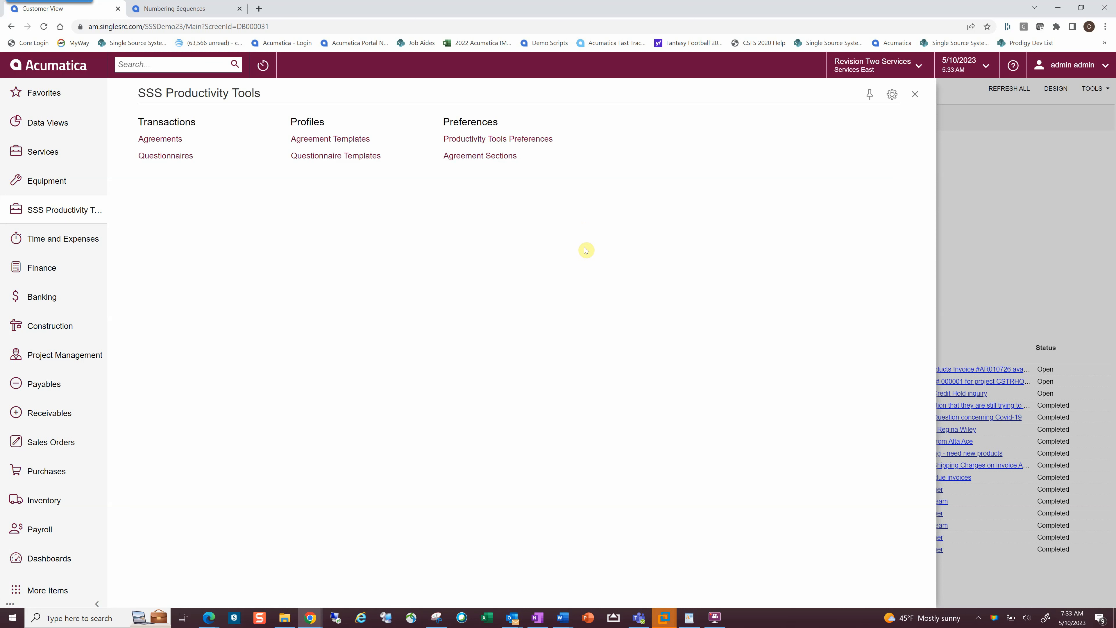
{"action": "left_click", "coordinate": [502, 146]}
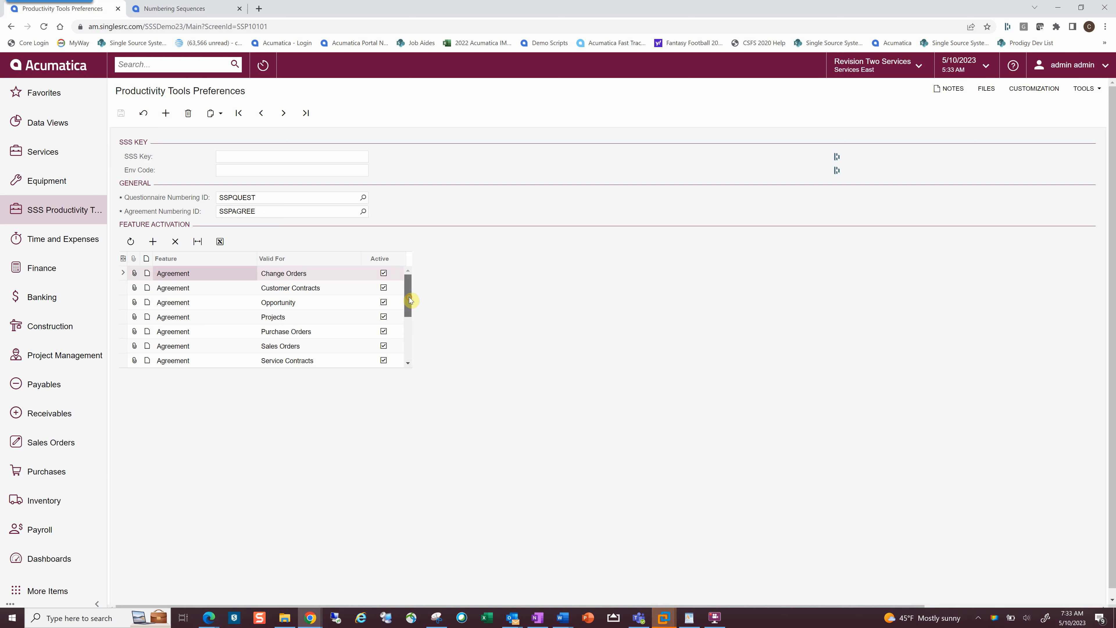
{"action": "left_click_drag", "start_coordinate": [408, 298], "coordinate": [427, 357]}
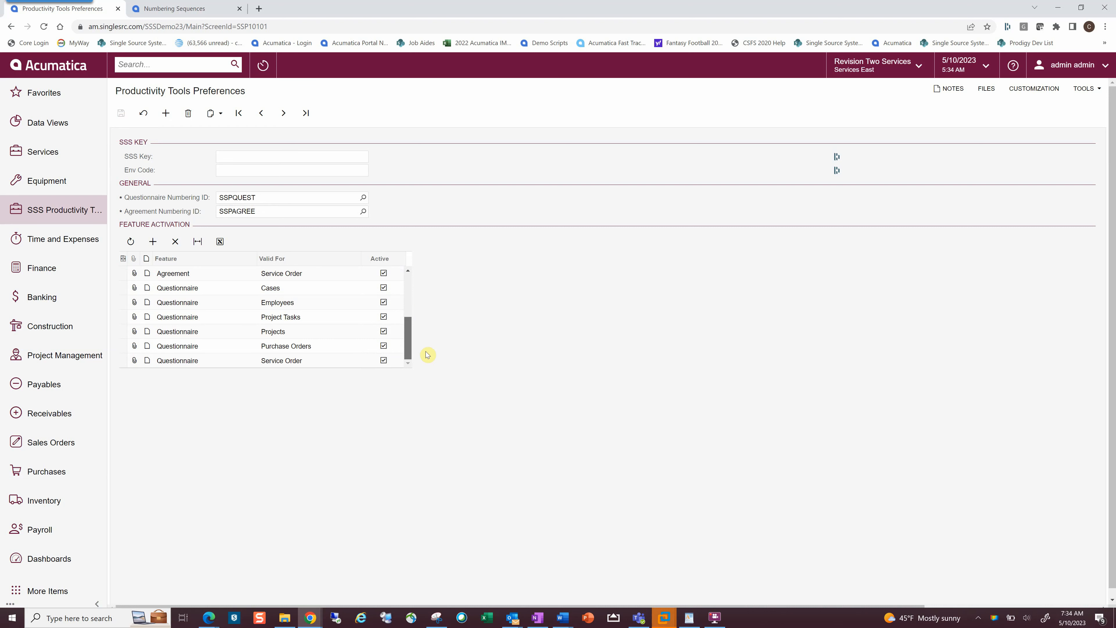
{"action": "left_click_drag", "start_coordinate": [426, 354], "coordinate": [432, 272]}
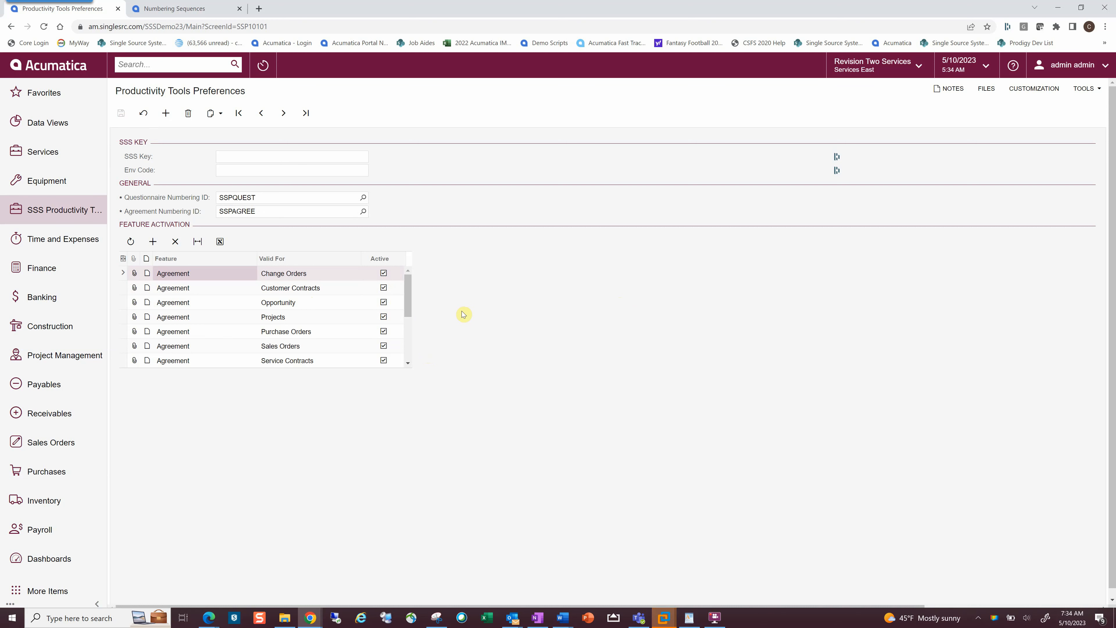
{"action": "mouse_move", "coordinate": [407, 288]}
{"action": "left_mouse_down"}
{"action": "mouse_move", "coordinate": [417, 332]}
{"action": "mouse_move", "coordinate": [408, 279]}
{"action": "left_mouse_up"}
{"action": "mouse_move", "coordinate": [408, 292]}
{"action": "left_mouse_down"}
{"action": "mouse_move", "coordinate": [407, 341]}
{"action": "mouse_move", "coordinate": [414, 289]}
{"action": "left_mouse_up"}
{"action": "left_click", "coordinate": [185, 12]}
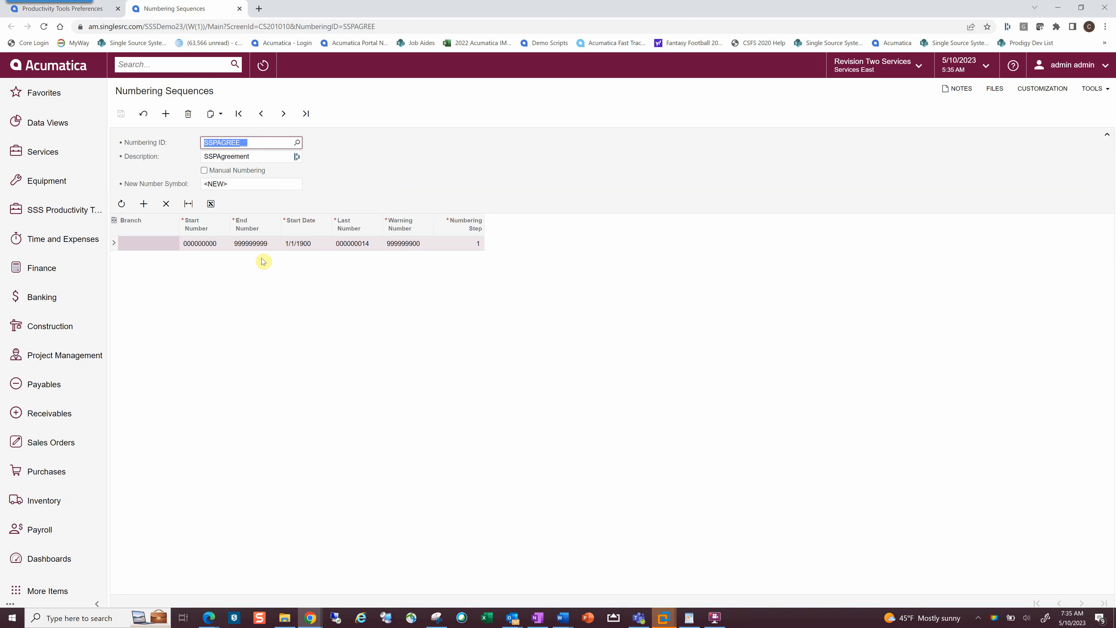
{"action": "left_click", "coordinate": [76, 13]}
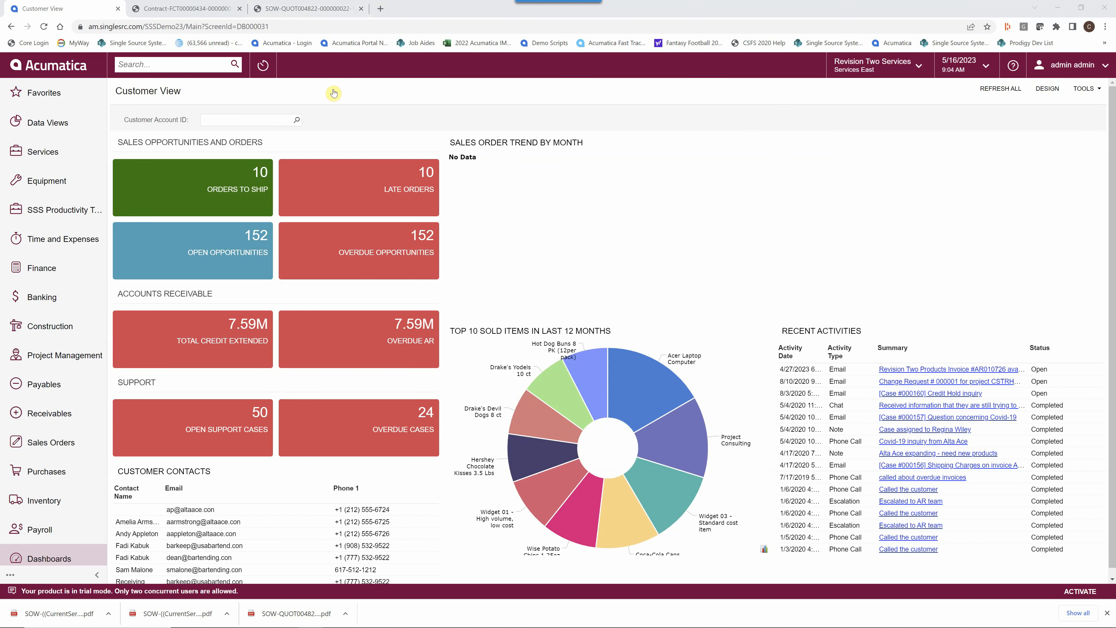
Step: Read through the HVAC/R Service Agreement contract PDF, including the tasks attachment, performance schedule and terms of agreement
{"action": "left_click", "coordinate": [180, 14]}
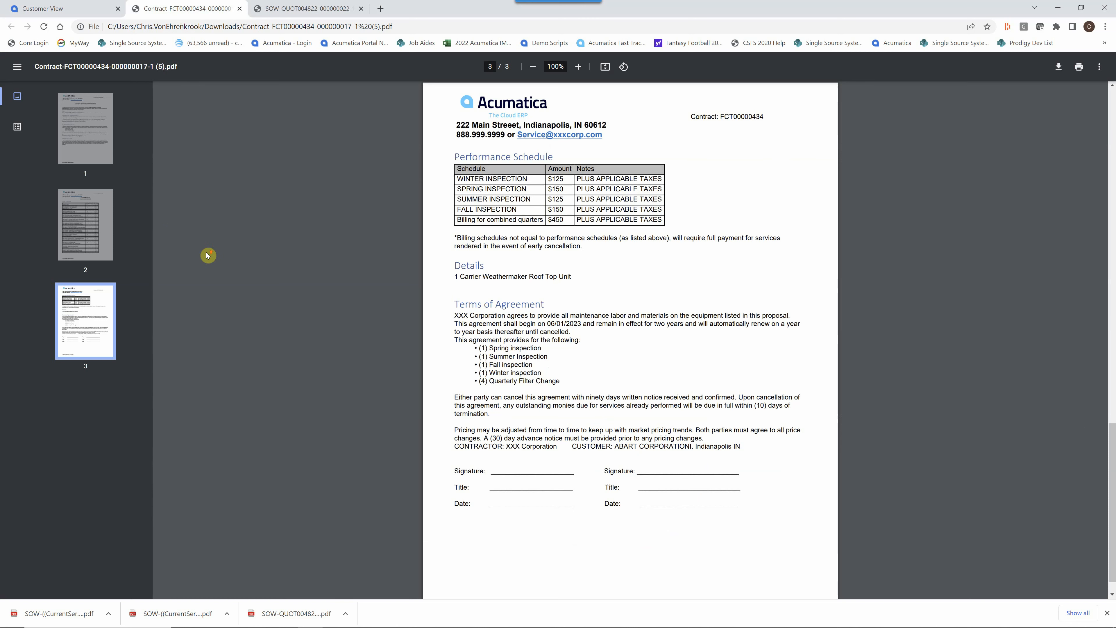
{"action": "scroll", "coordinate": [886, 302], "scroll_direction": "up", "scroll_amount": 3}
{"action": "scroll", "coordinate": [1096, 308], "scroll_direction": "up", "scroll_amount": 15}
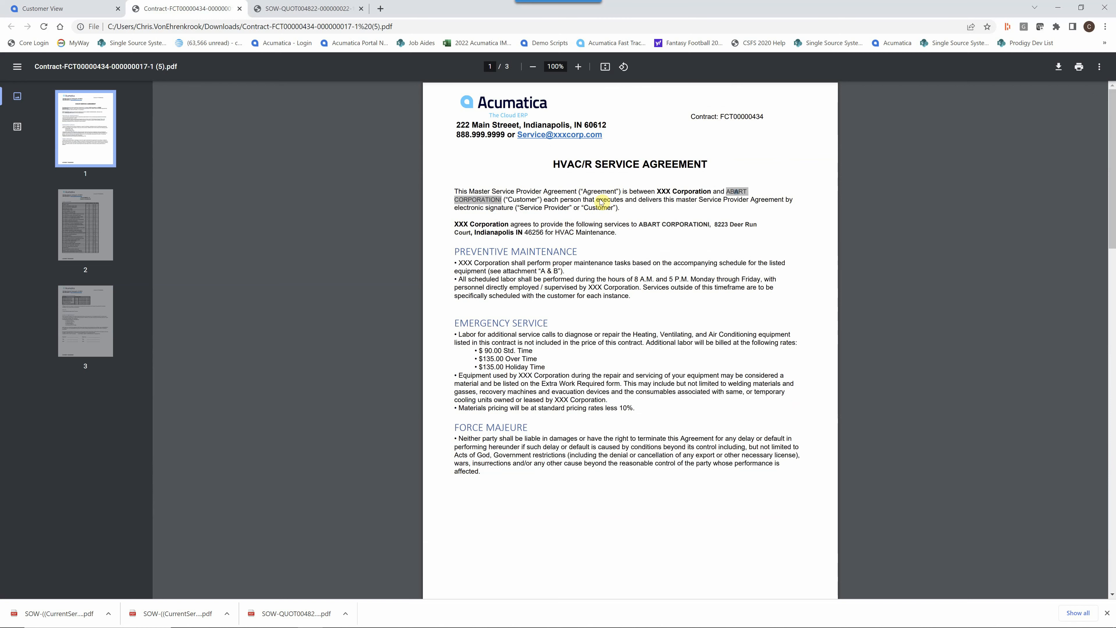
{"action": "scroll", "coordinate": [578, 234], "scroll_direction": "down", "scroll_amount": 1}
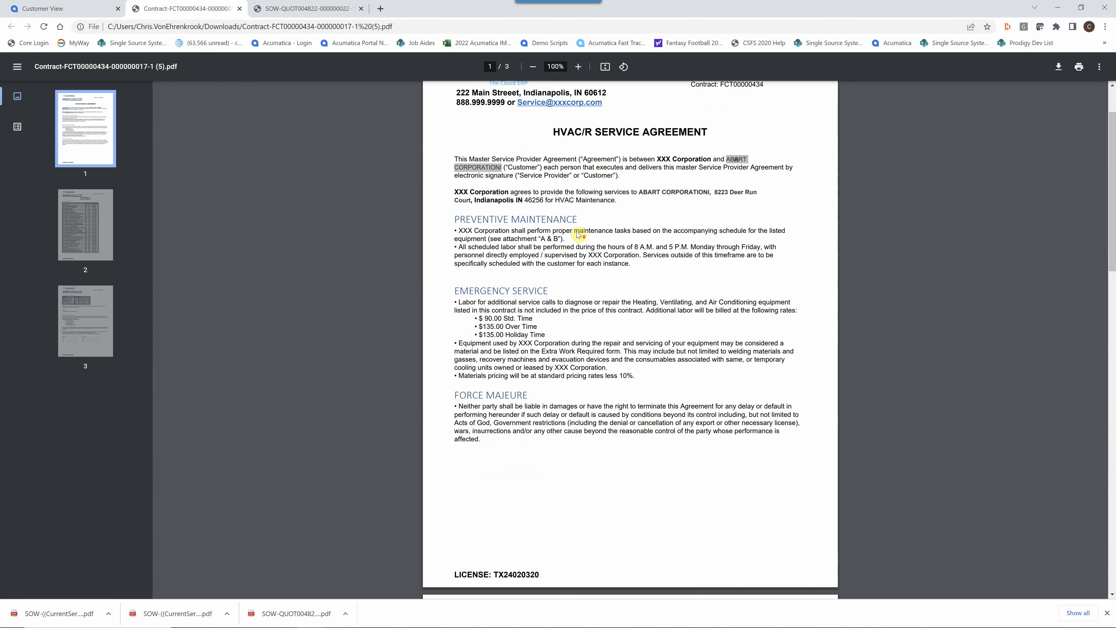
{"action": "scroll", "coordinate": [578, 234], "scroll_direction": "down", "scroll_amount": 2}
{"action": "scroll", "coordinate": [578, 234], "scroll_direction": "up", "scroll_amount": 3}
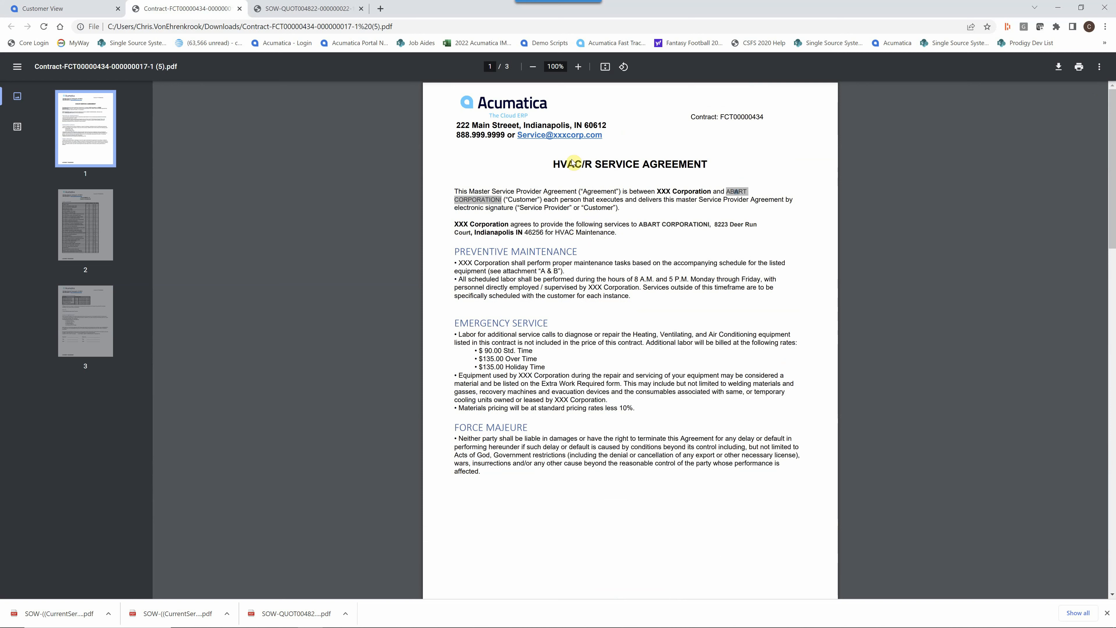
{"action": "scroll", "coordinate": [667, 206], "scroll_direction": "down", "scroll_amount": 12}
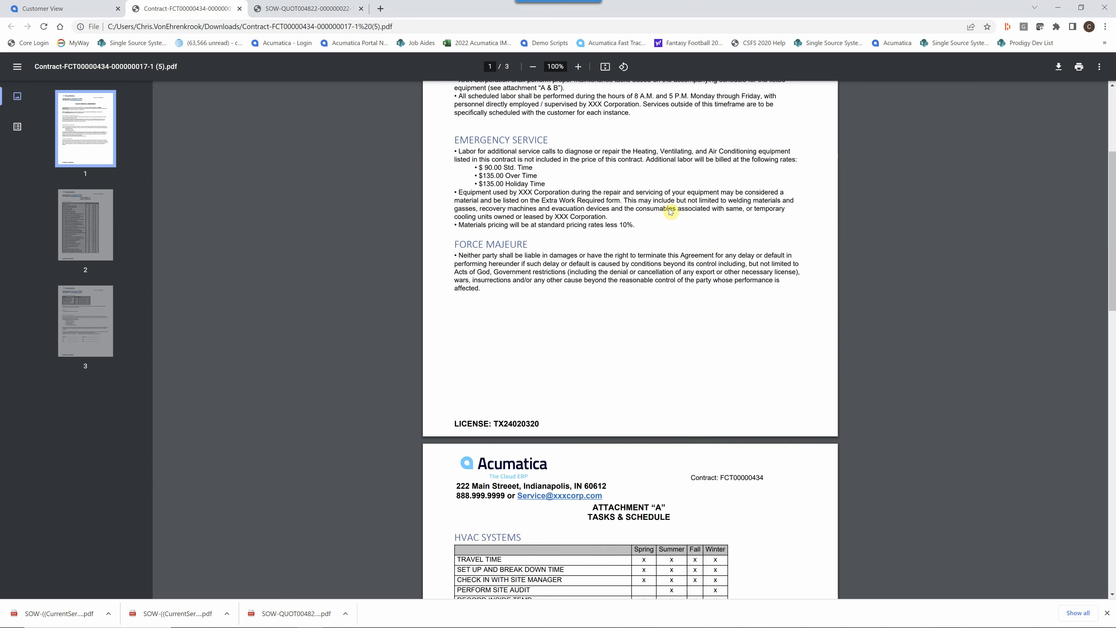
{"action": "scroll", "coordinate": [667, 207], "scroll_direction": "down", "scroll_amount": 4}
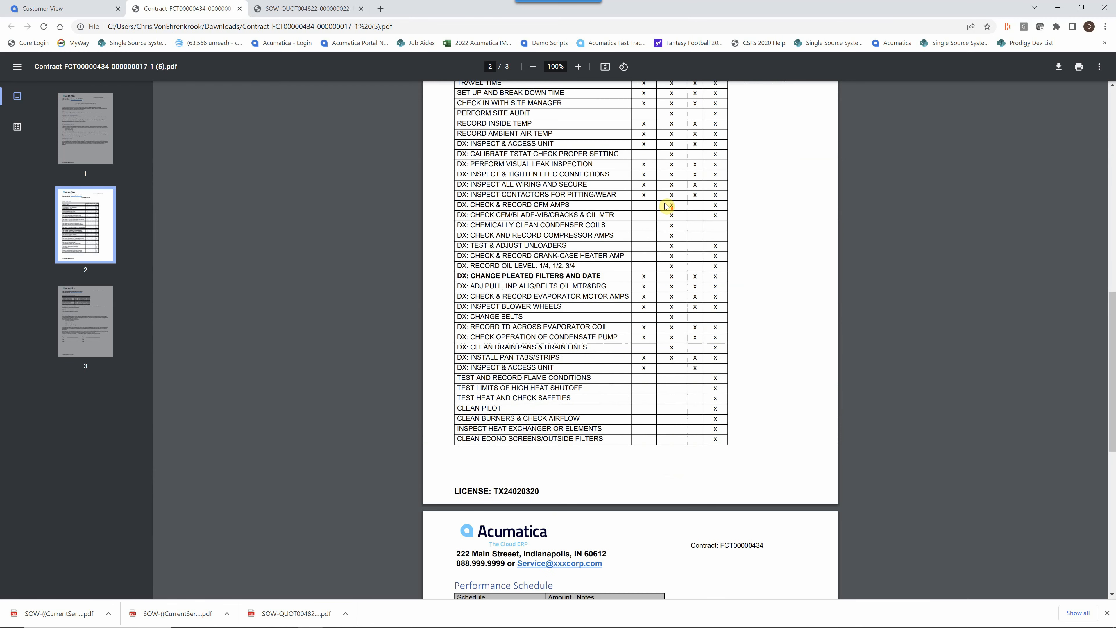
{"action": "scroll", "coordinate": [632, 211], "scroll_direction": "up", "scroll_amount": 4}
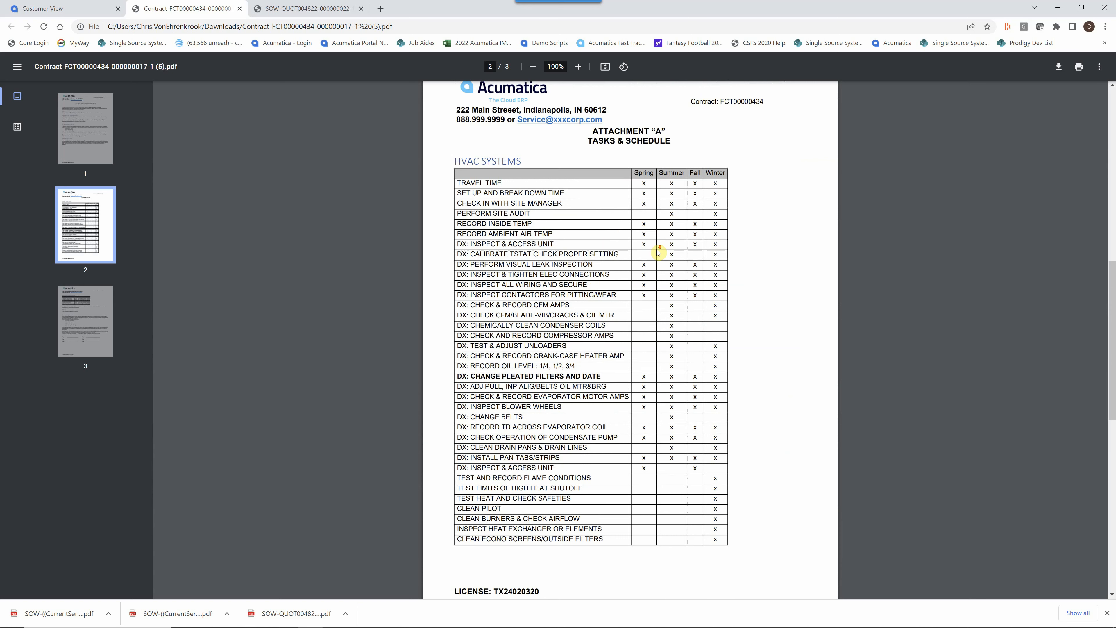
{"action": "scroll", "coordinate": [657, 251], "scroll_direction": "down", "scroll_amount": 4}
{"action": "scroll", "coordinate": [657, 251], "scroll_direction": "down", "scroll_amount": 6}
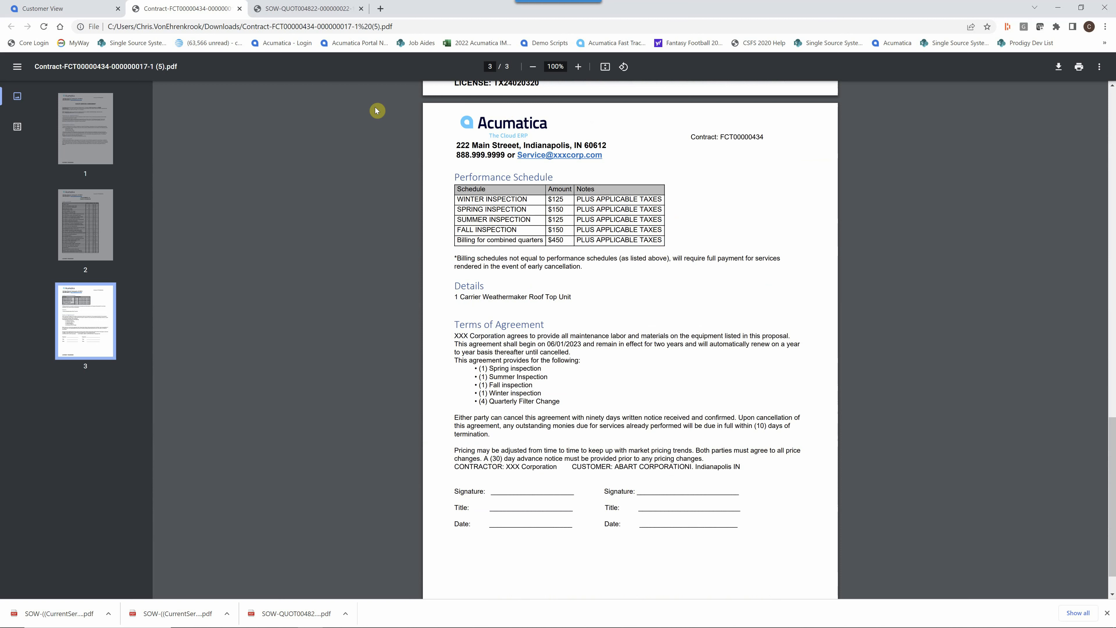
Step: Examine the SOW-QUOT004822 statement of work PDF, focusing on the account name and the Details line items
{"action": "mouse_move", "coordinate": [294, 13]}
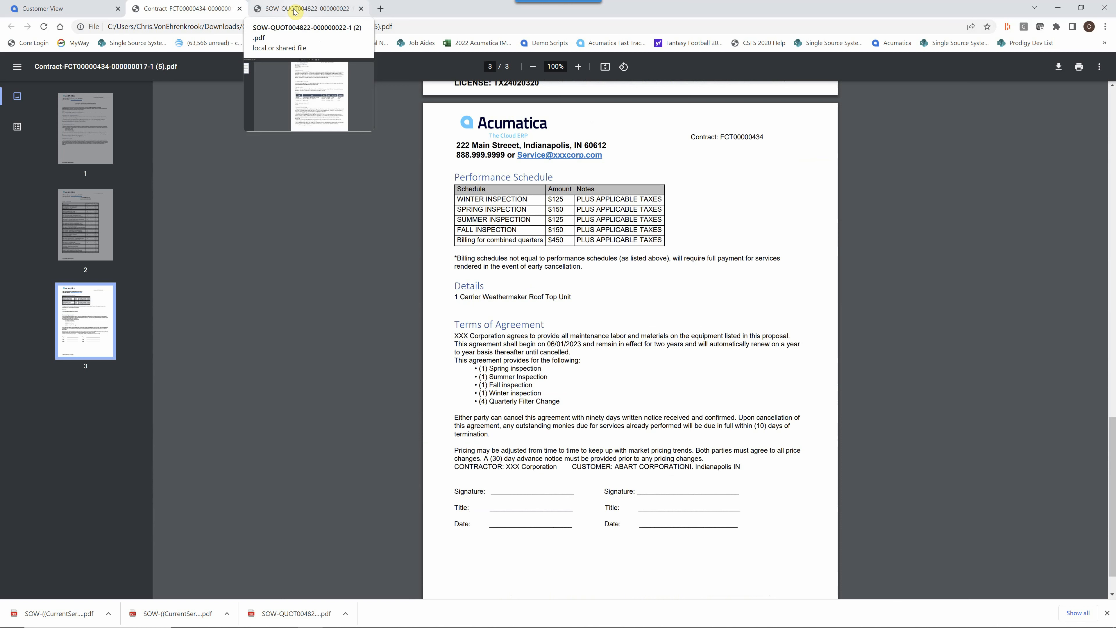
{"action": "left_click", "coordinate": [294, 12]}
{"action": "scroll", "coordinate": [655, 214], "scroll_direction": "up", "scroll_amount": 1}
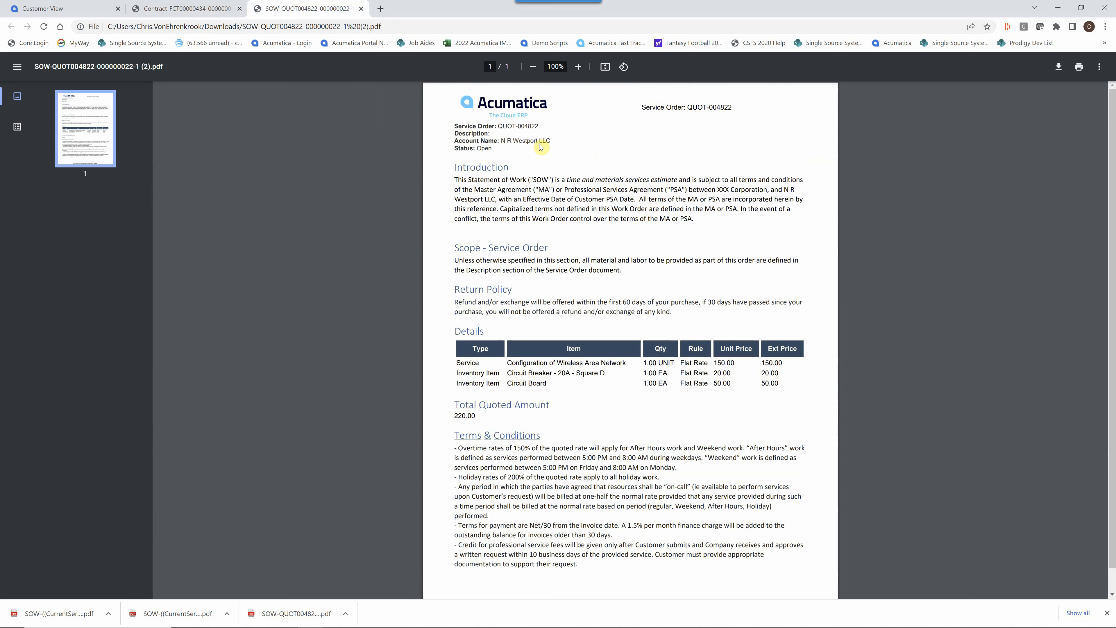
{"action": "left_click_drag", "start_coordinate": [550, 140], "coordinate": [481, 140]}
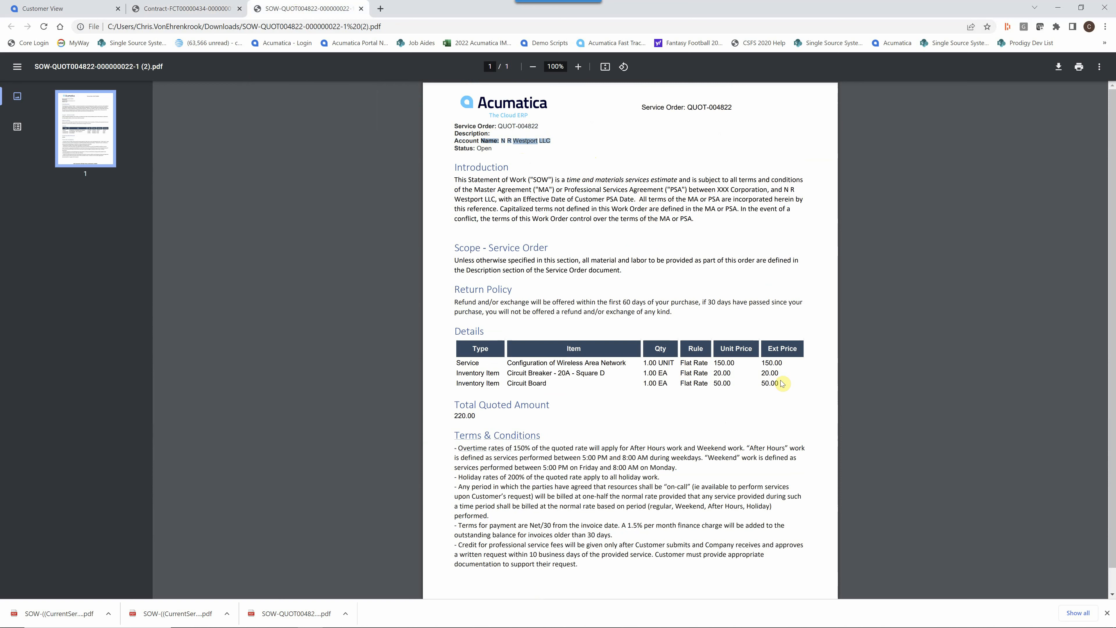
{"action": "left_click_drag", "start_coordinate": [780, 383], "coordinate": [454, 362]}
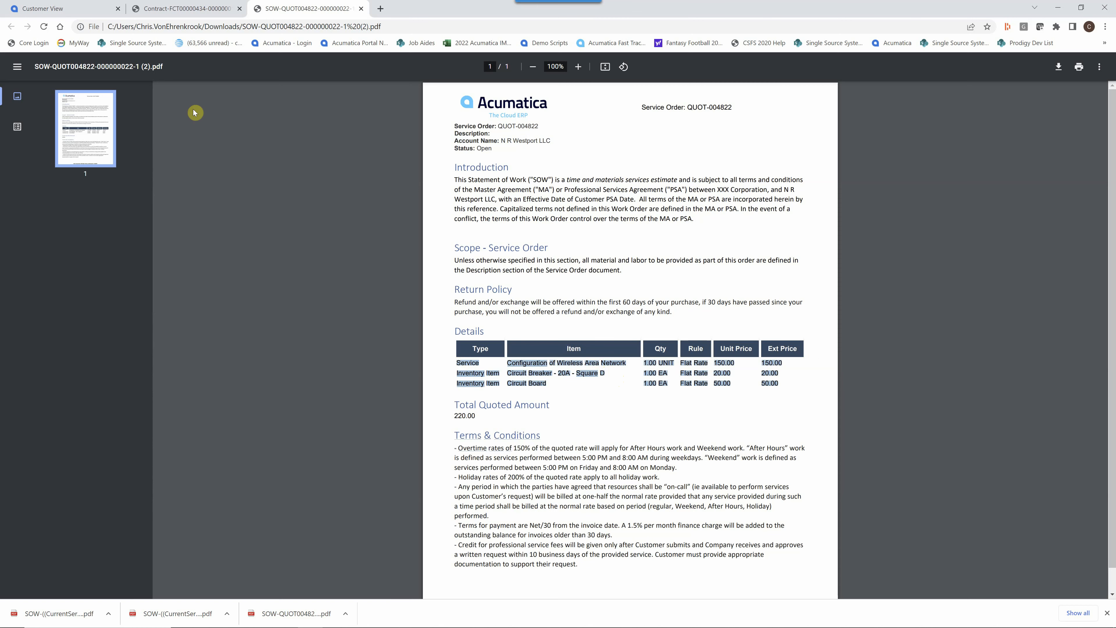
Step: Open the SERVICE ORDER agreement template in Acumatica and compare its sections with the SOW-QUOT004822 PDF
{"action": "left_click", "coordinate": [59, 10]}
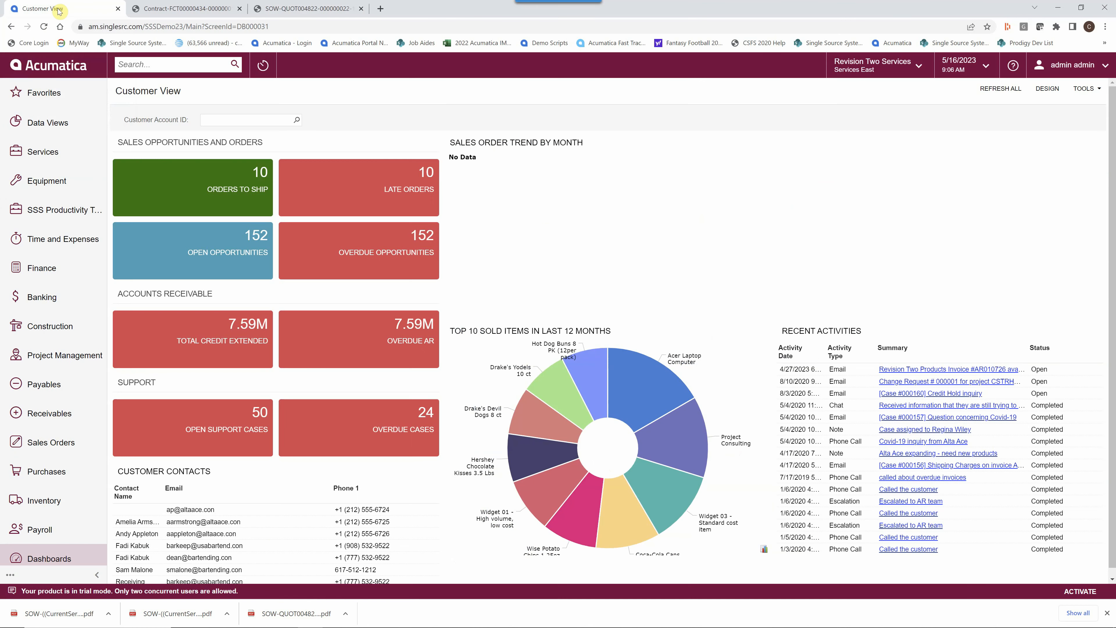
{"action": "left_click", "coordinate": [51, 212]}
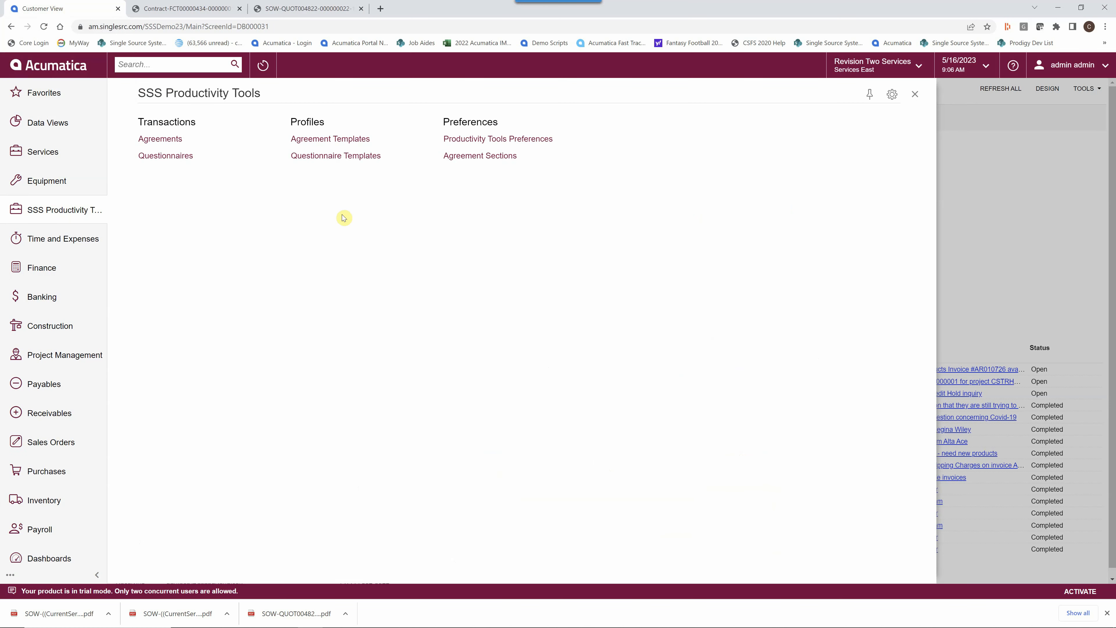
{"action": "left_click", "coordinate": [326, 146]}
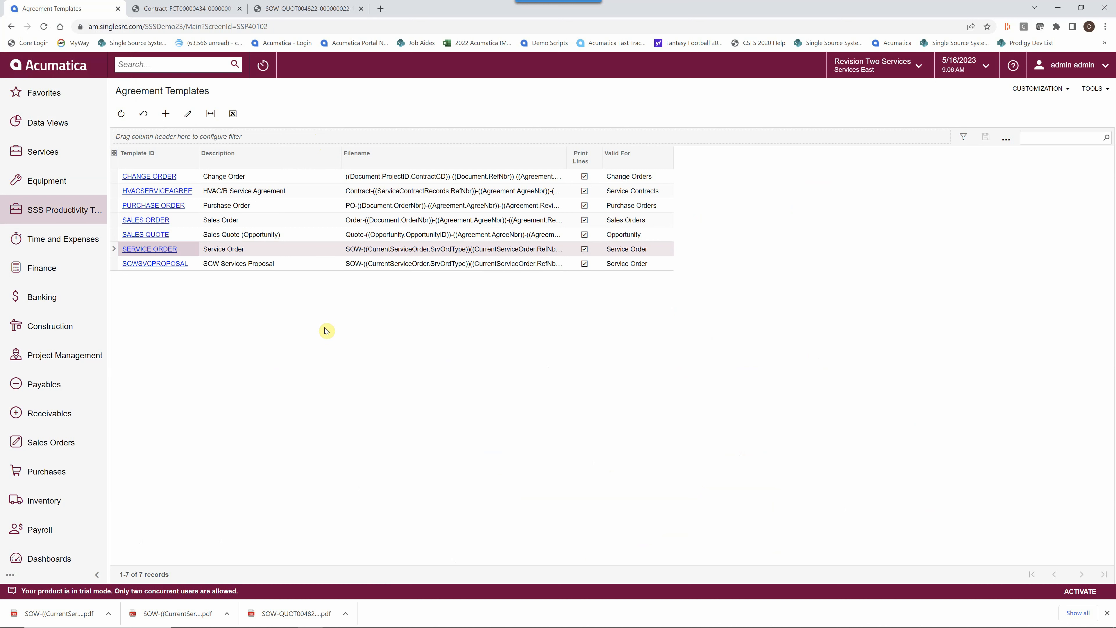
{"action": "left_click", "coordinate": [147, 254]}
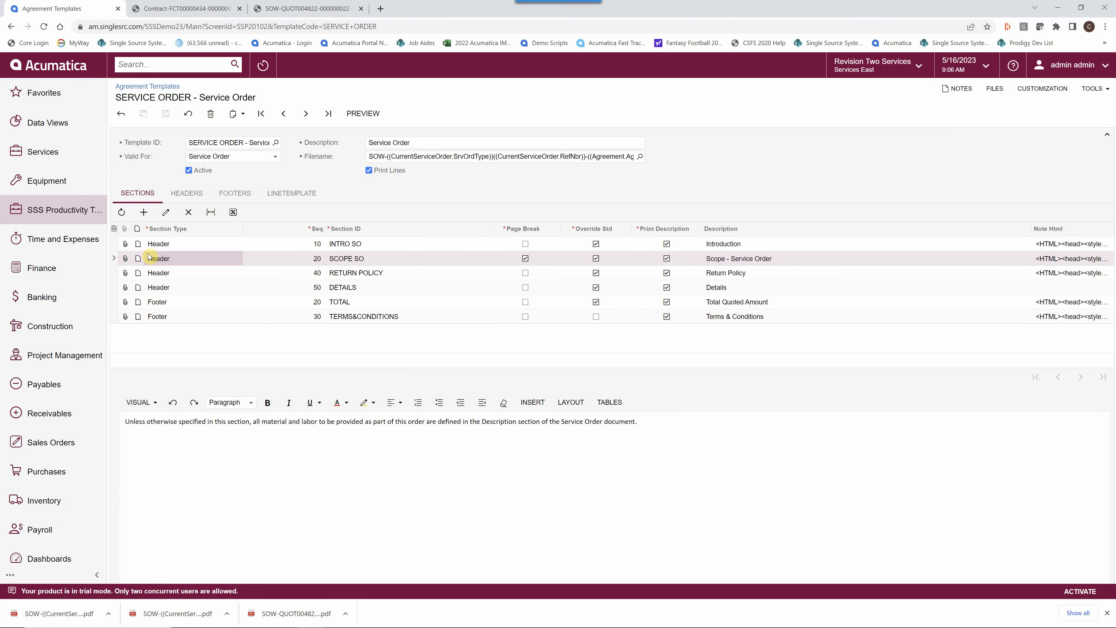
{"action": "left_click", "coordinate": [292, 8]}
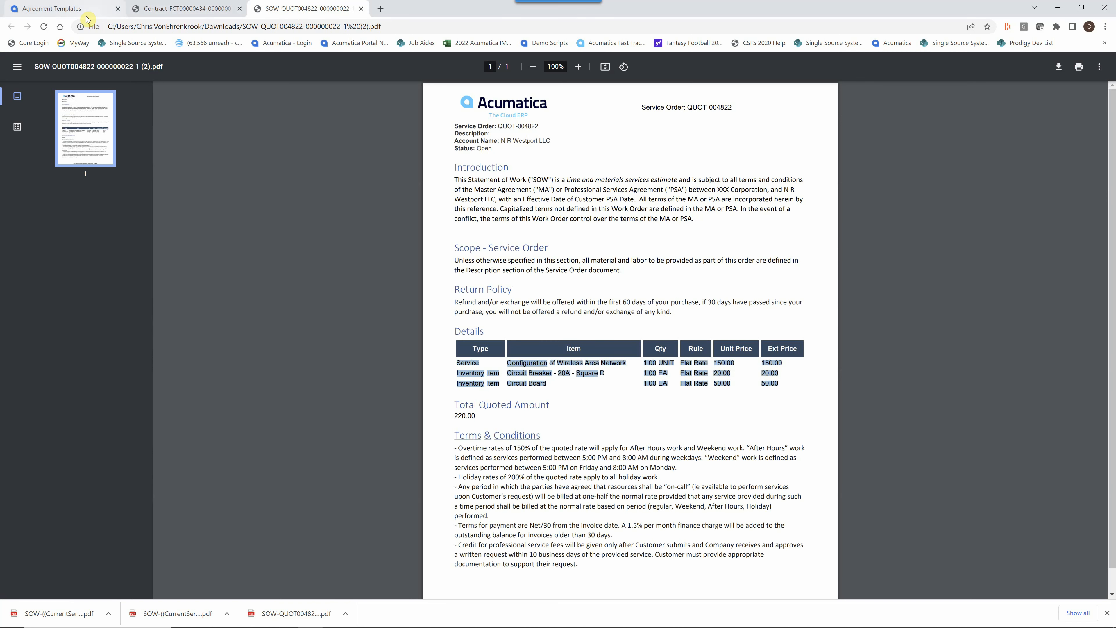
{"action": "left_click", "coordinate": [72, 13]}
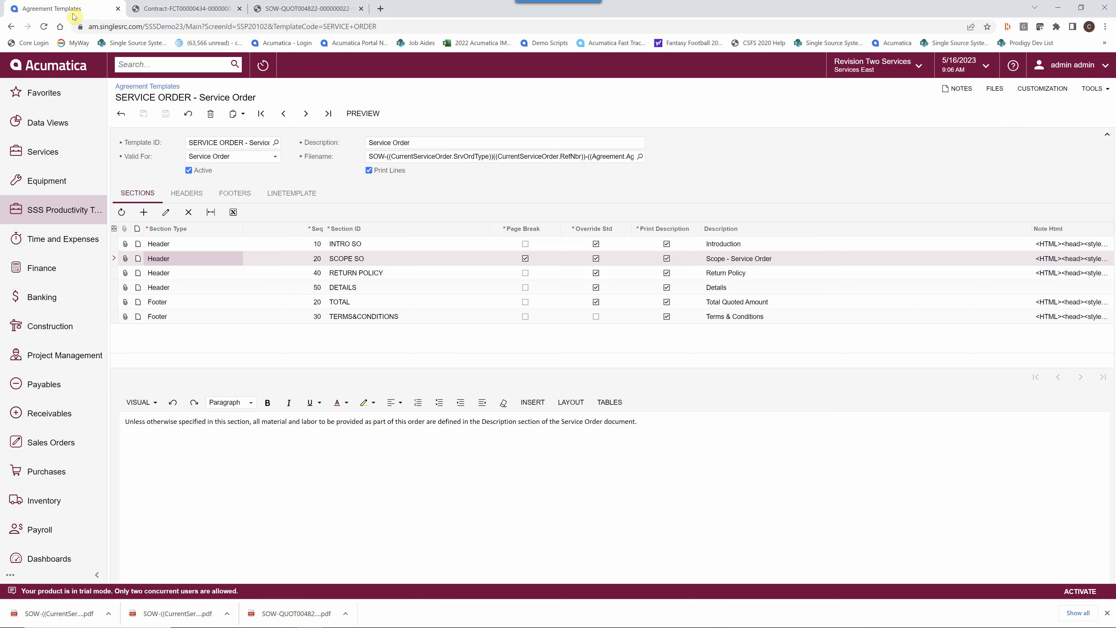
Step: Review the template's ID, description and the document types available under Valid For, leaving the selection as it is
{"action": "left_click", "coordinate": [224, 142]}
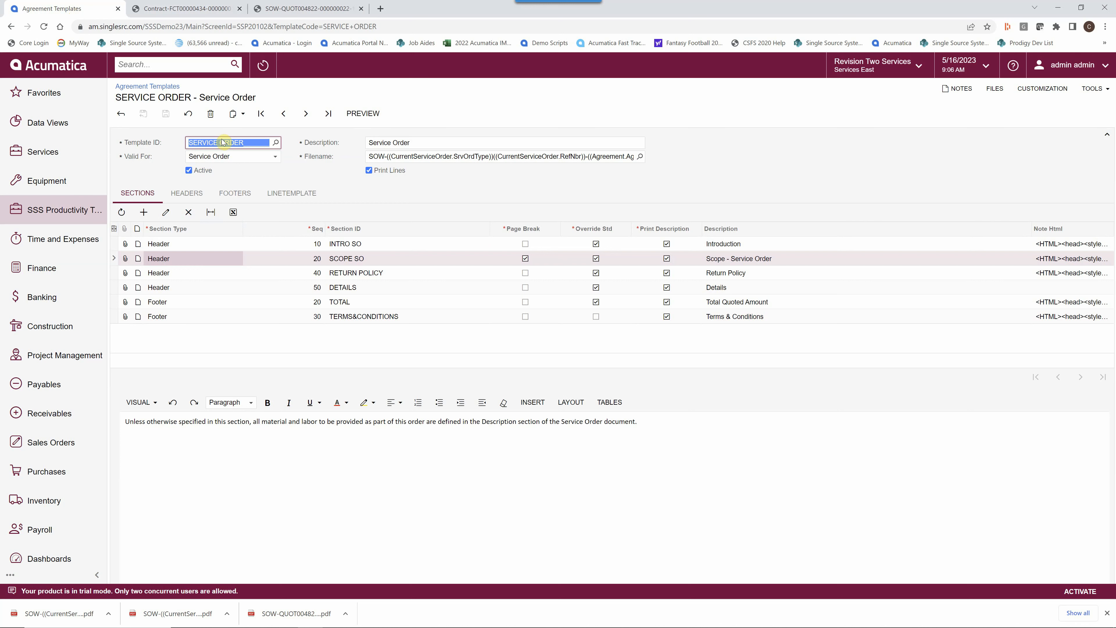
{"action": "left_click", "coordinate": [408, 141]}
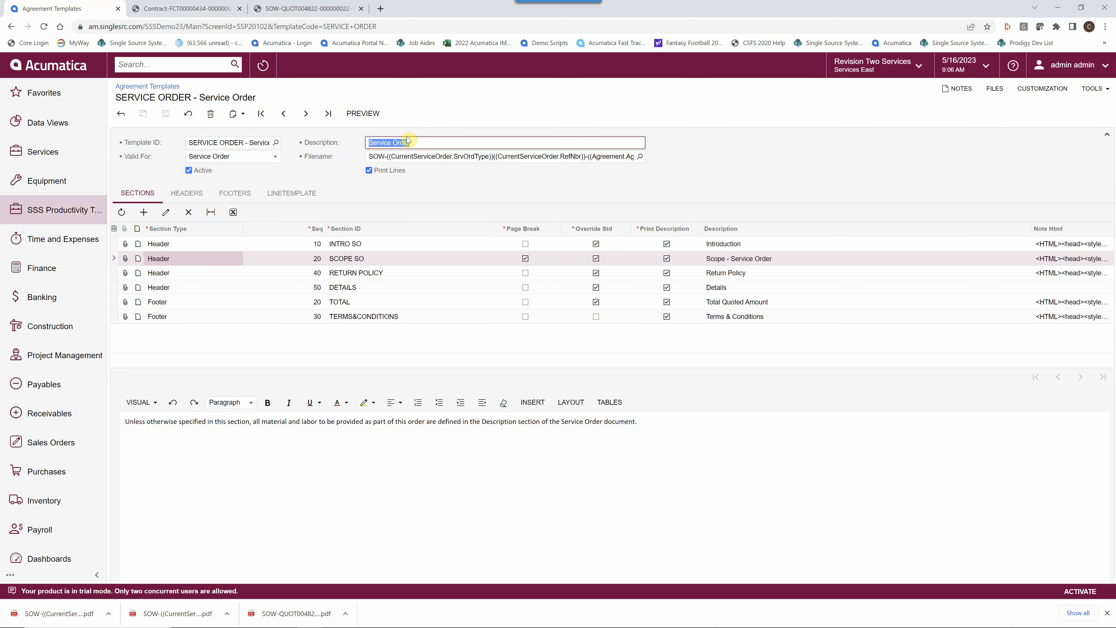
{"action": "left_click", "coordinate": [274, 157]}
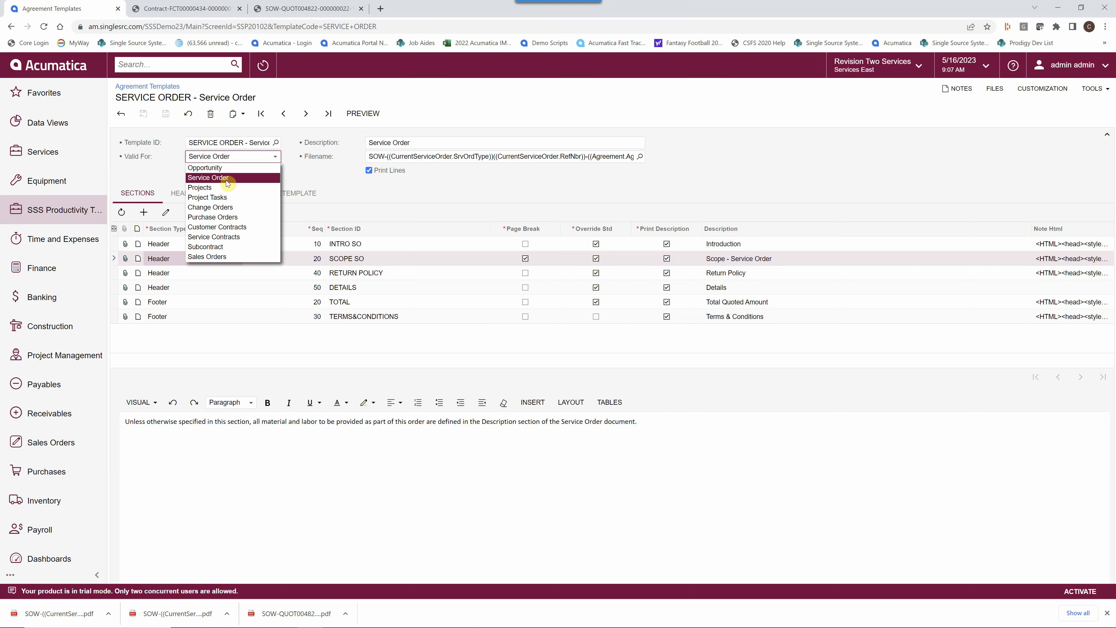
{"action": "left_click", "coordinate": [312, 176]}
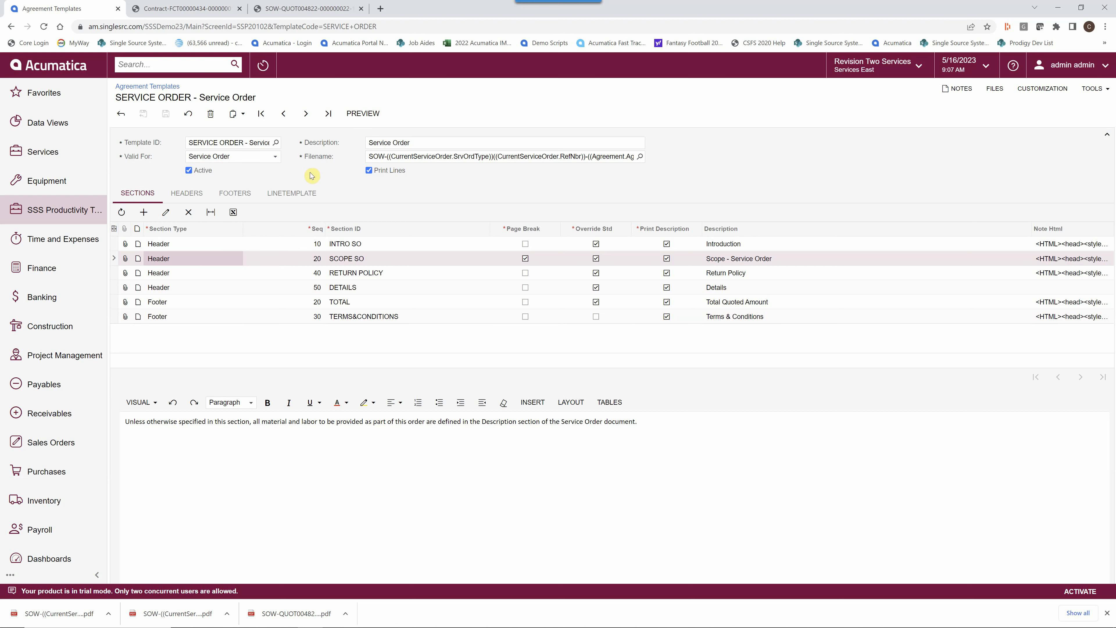
Step: Examine the template's Filename expression from the SOW prefix through the service order and agreement fields to the .pdf ending
{"action": "left_click", "coordinate": [376, 156]}
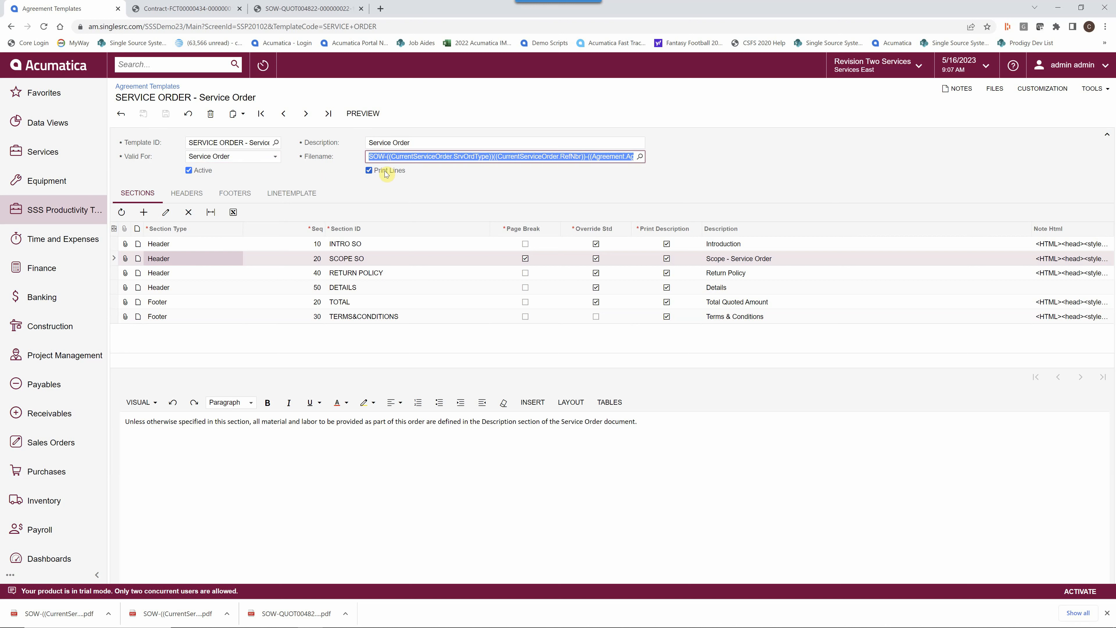
{"action": "left_click", "coordinate": [382, 156]}
{"action": "left_click_drag", "start_coordinate": [382, 156], "coordinate": [367, 156]}
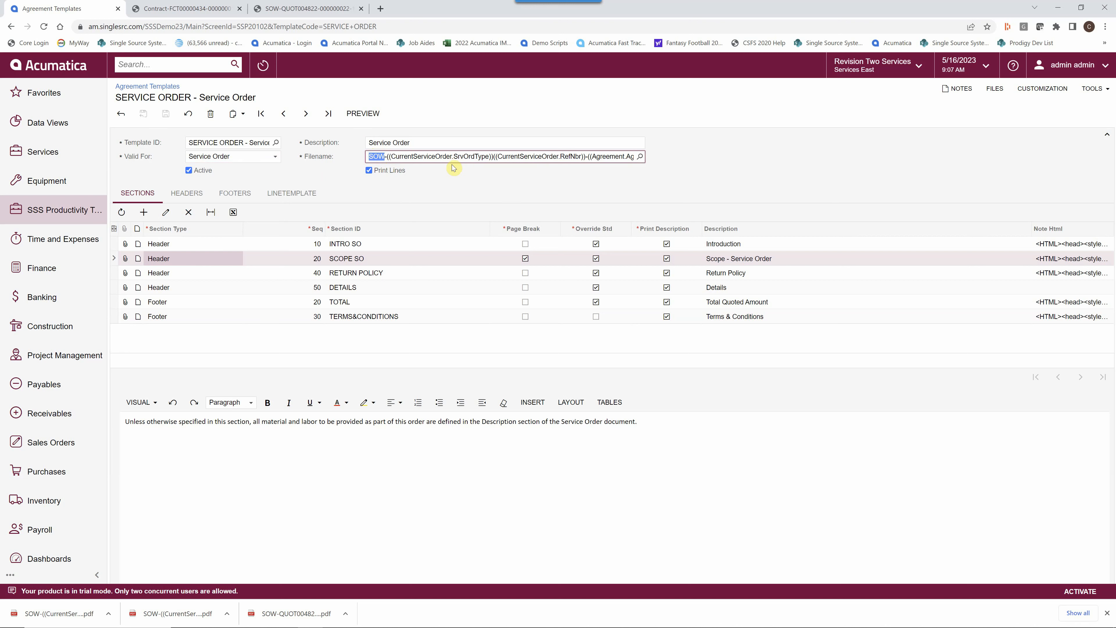
{"action": "left_click", "coordinate": [525, 154]}
{"action": "left_click_drag", "start_coordinate": [581, 154], "coordinate": [524, 155]}
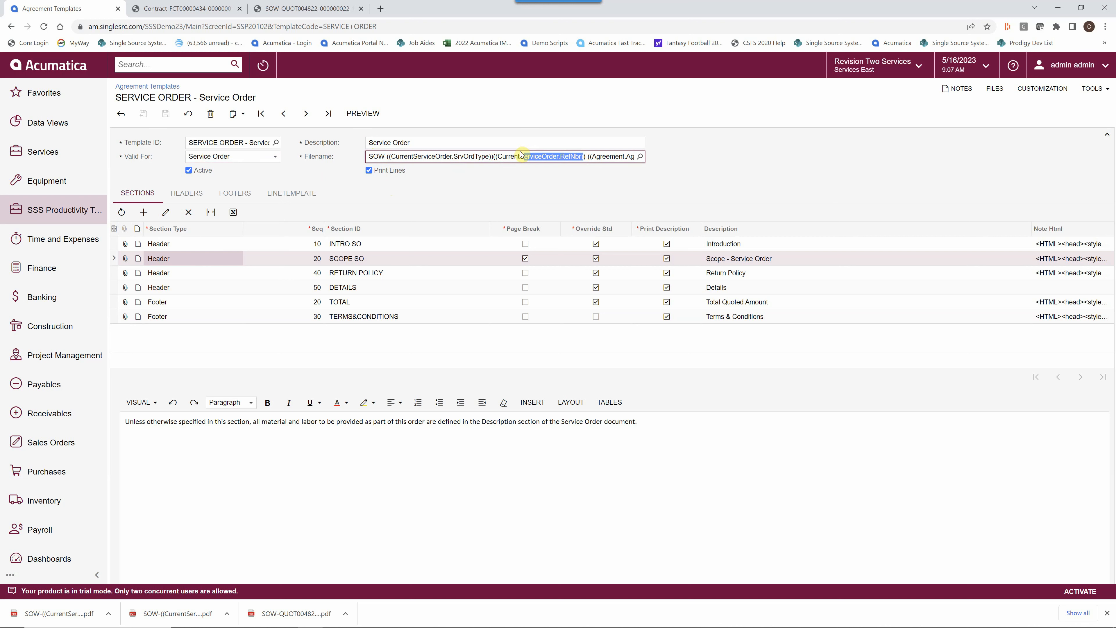
{"action": "left_click", "coordinate": [605, 155]}
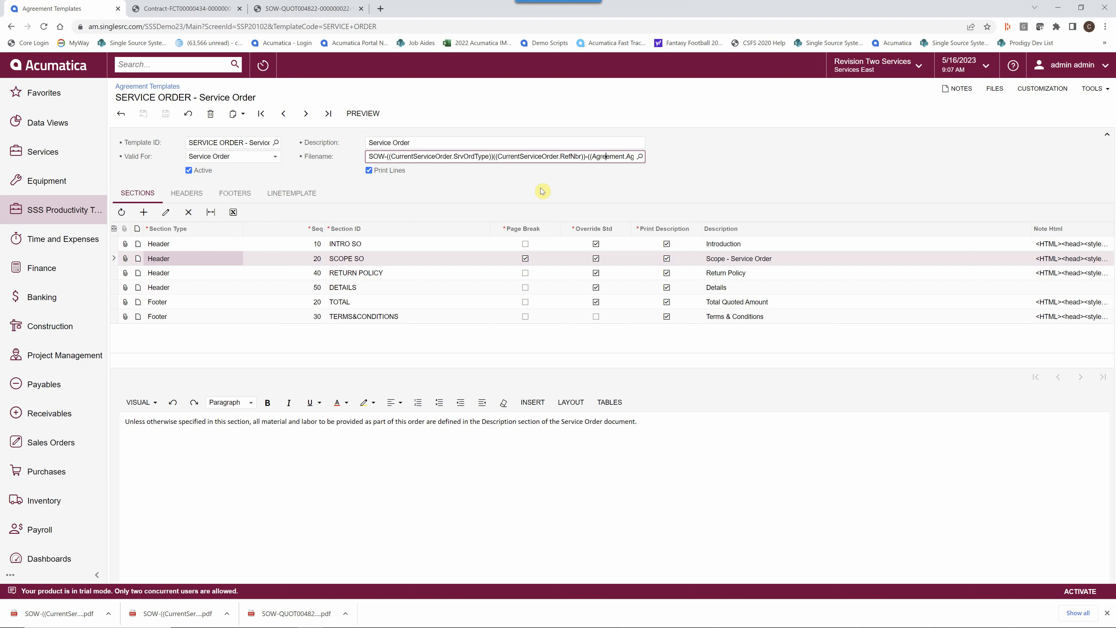
{"action": "left_click", "coordinate": [611, 155]}
{"action": "key", "text": "Right"}
{"action": "key", "text": "Right"}
{"action": "key", "text": "Right"}
{"action": "key", "text": "Right"}
{"action": "key", "text": "Right"}
{"action": "key", "text": "Right"}
{"action": "key", "text": "Right"}
{"action": "key", "text": "Right"}
{"action": "key", "text": "Right"}
{"action": "key", "text": "Right"}
{"action": "key", "text": "Right"}
{"action": "key", "text": "Right"}
{"action": "key", "text": "Right"}
{"action": "key", "text": "Right"}
{"action": "key", "text": "Right"}
{"action": "key", "text": "Right"}
{"action": "key", "text": "Right"}
{"action": "key", "text": "Right"}
{"action": "key", "text": "Right"}
{"action": "key", "text": "Right"}
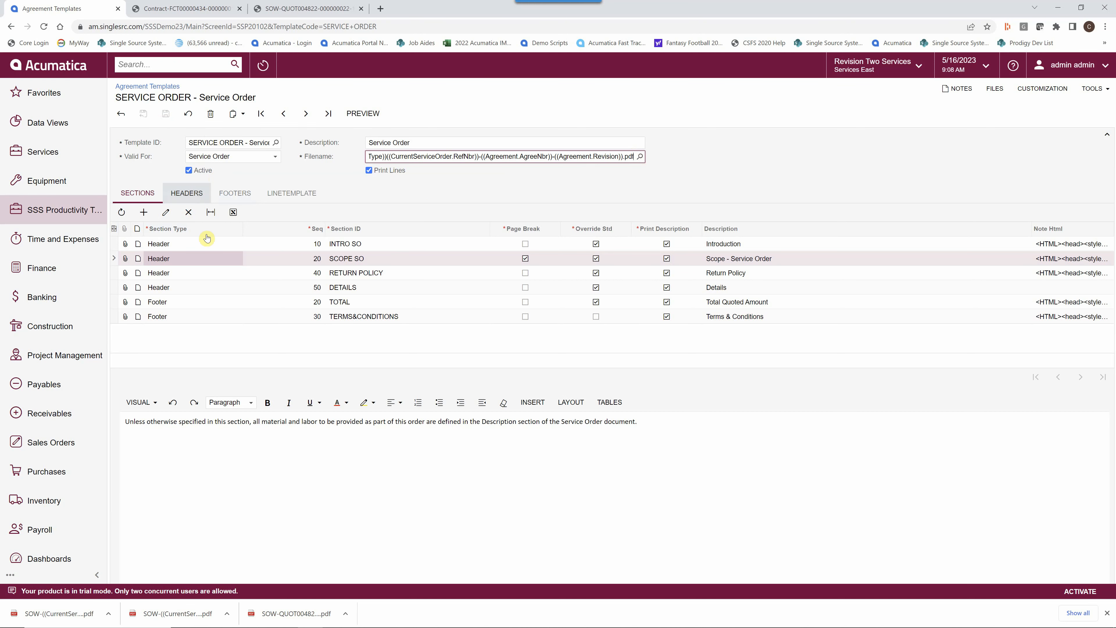
Step: Examine the template's Header fields and the Page Header's ((Logo)) placeholder and Service Order type and reference number expression
{"action": "left_click", "coordinate": [189, 196]}
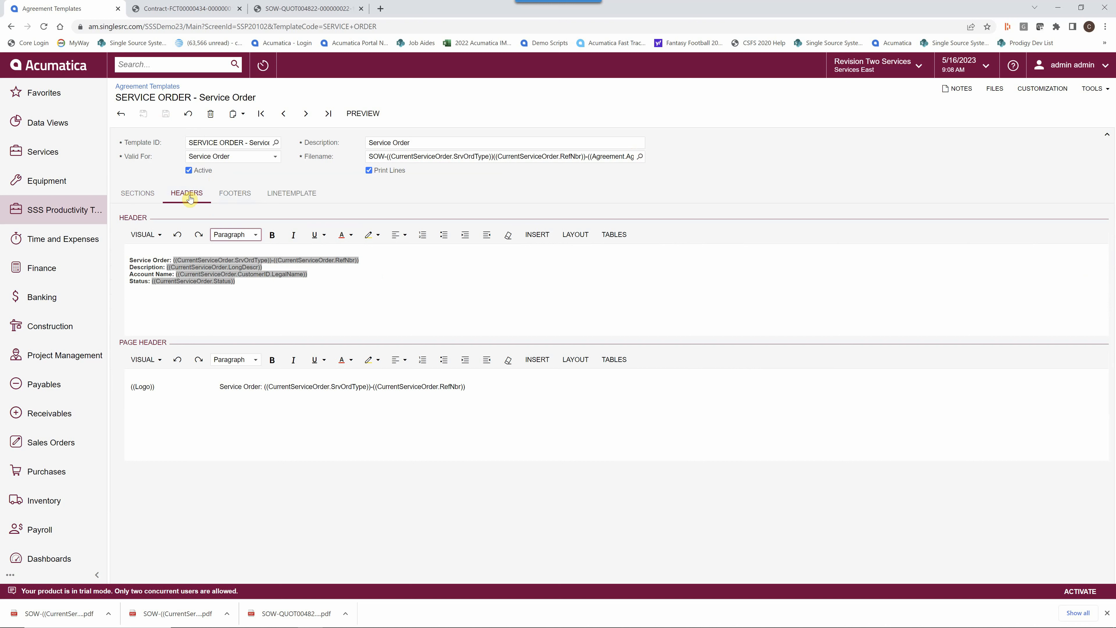
{"action": "left_click", "coordinate": [243, 289]}
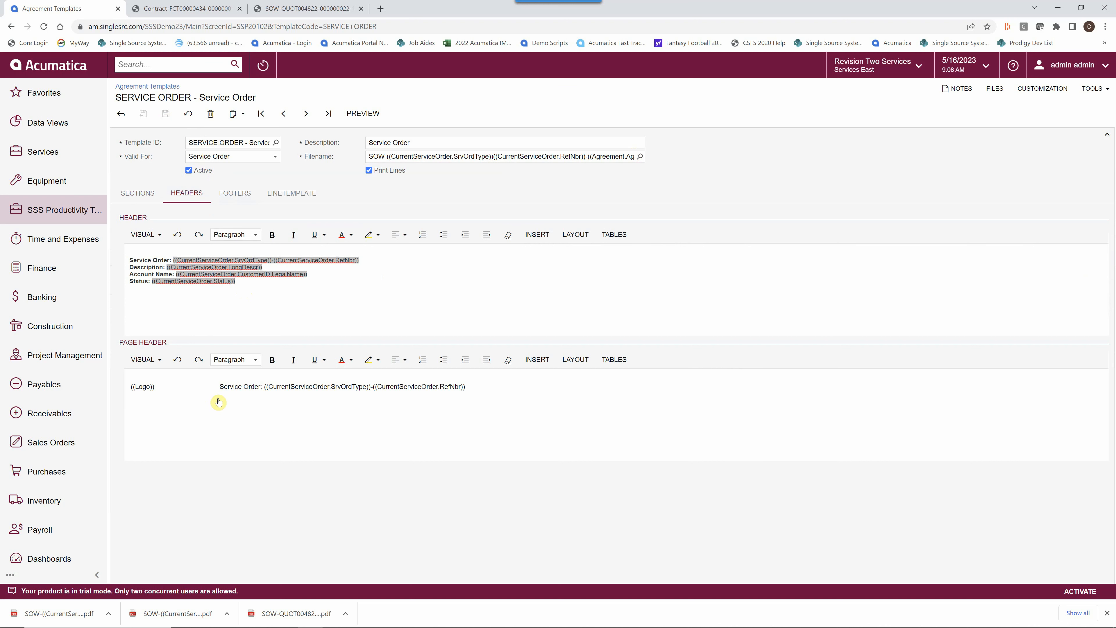
{"action": "left_click", "coordinate": [468, 391]}
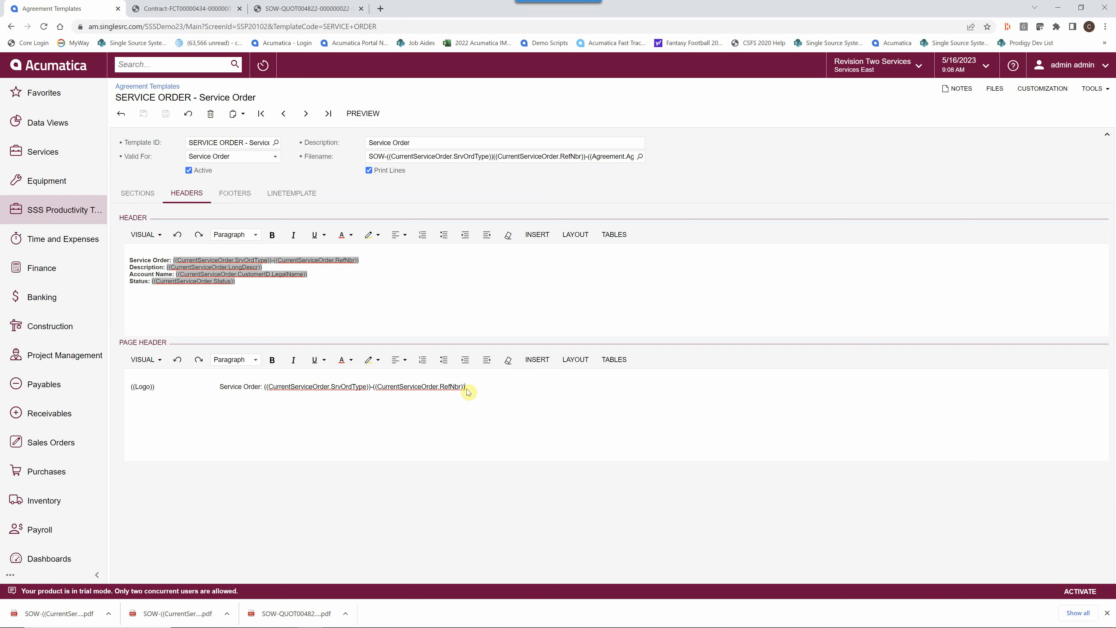
{"action": "left_click_drag", "start_coordinate": [468, 392], "coordinate": [130, 389]}
{"action": "left_click", "coordinate": [164, 392]}
{"action": "left_click", "coordinate": [161, 390]}
{"action": "left_click_drag", "start_coordinate": [471, 391], "coordinate": [221, 390]}
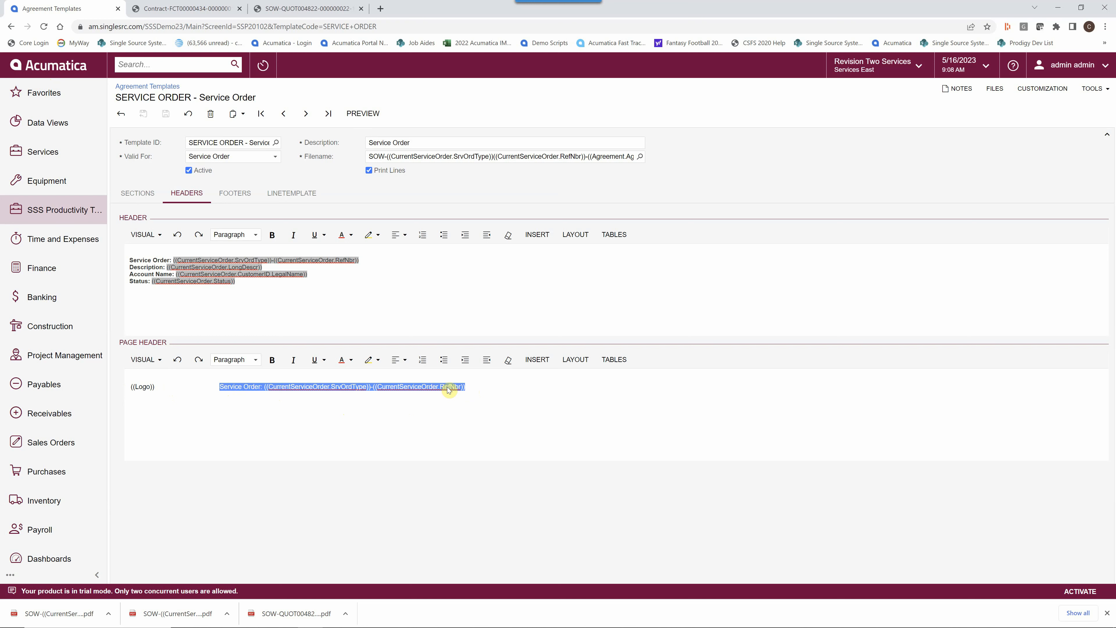
{"action": "left_click", "coordinate": [501, 392]}
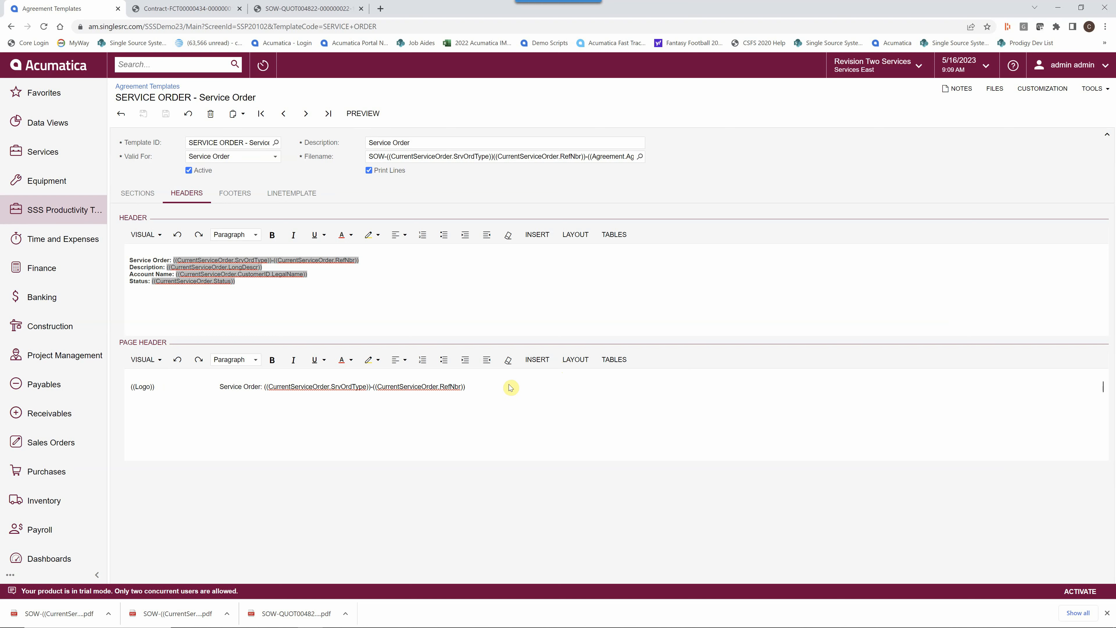
Step: Review the data fields available for the Page Header under SERVICE ORDER, without inserting any
{"action": "left_click", "coordinate": [540, 360]}
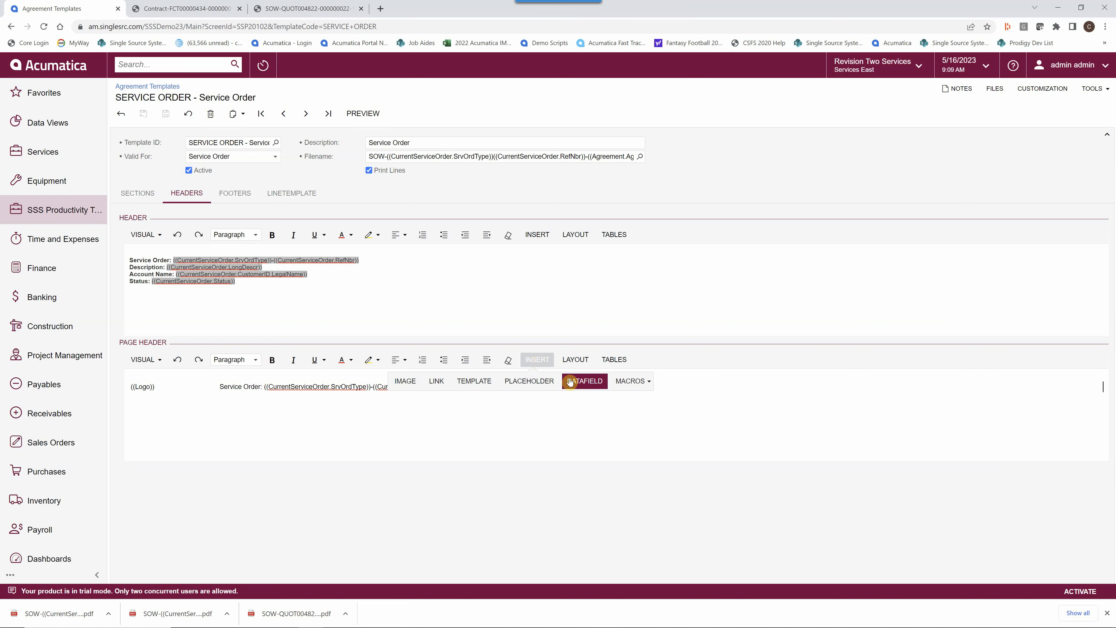
{"action": "left_click", "coordinate": [578, 386]}
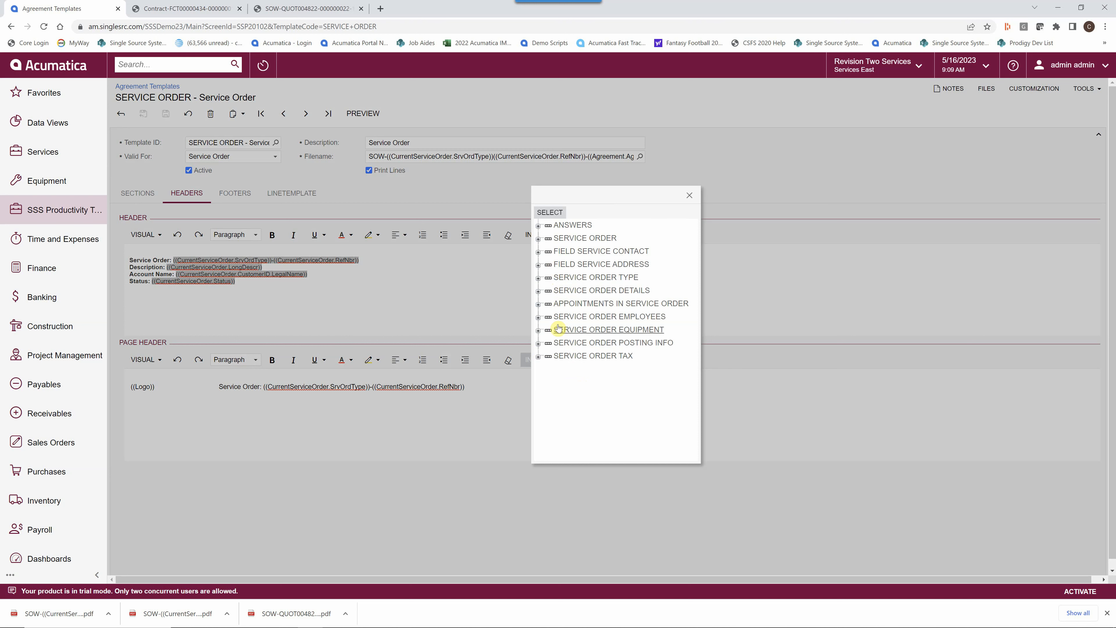
{"action": "left_click", "coordinate": [538, 239]}
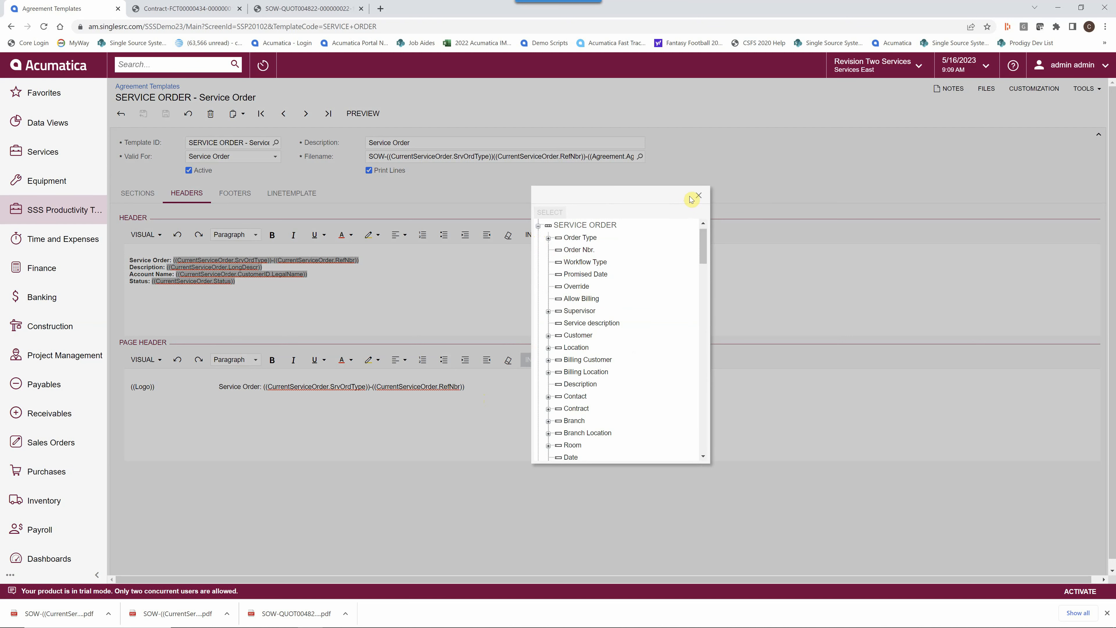
{"action": "left_click", "coordinate": [699, 196]}
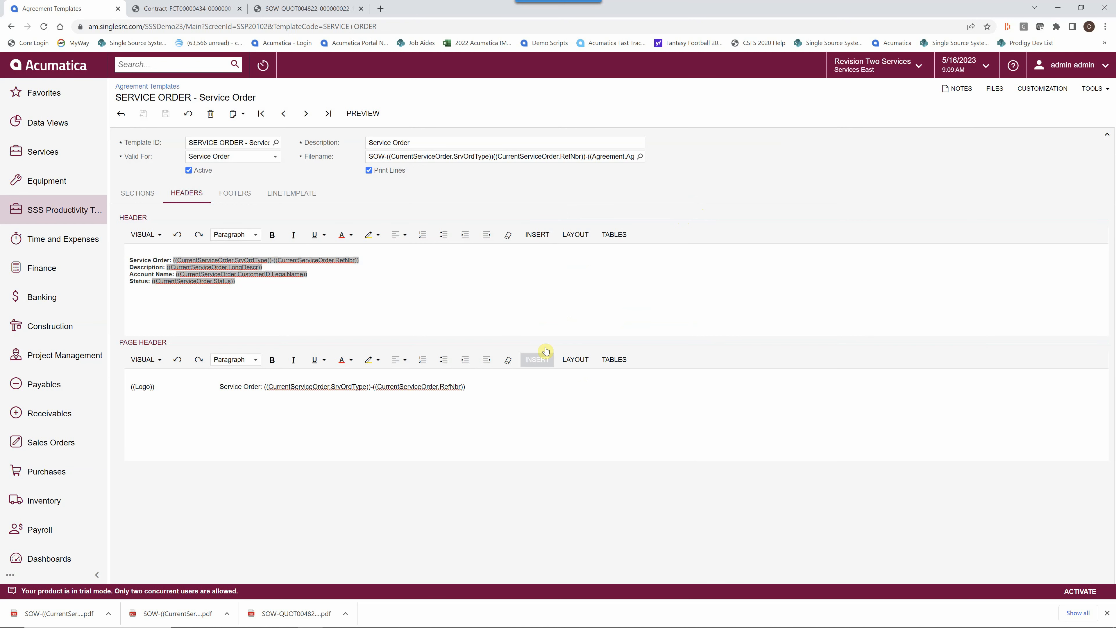
Step: Compare the template's Header and Page Header with the statement of work PDF's logo, service order line, description, account name and status
{"action": "left_click", "coordinate": [322, 10]}
{"action": "left_click", "coordinate": [537, 110]}
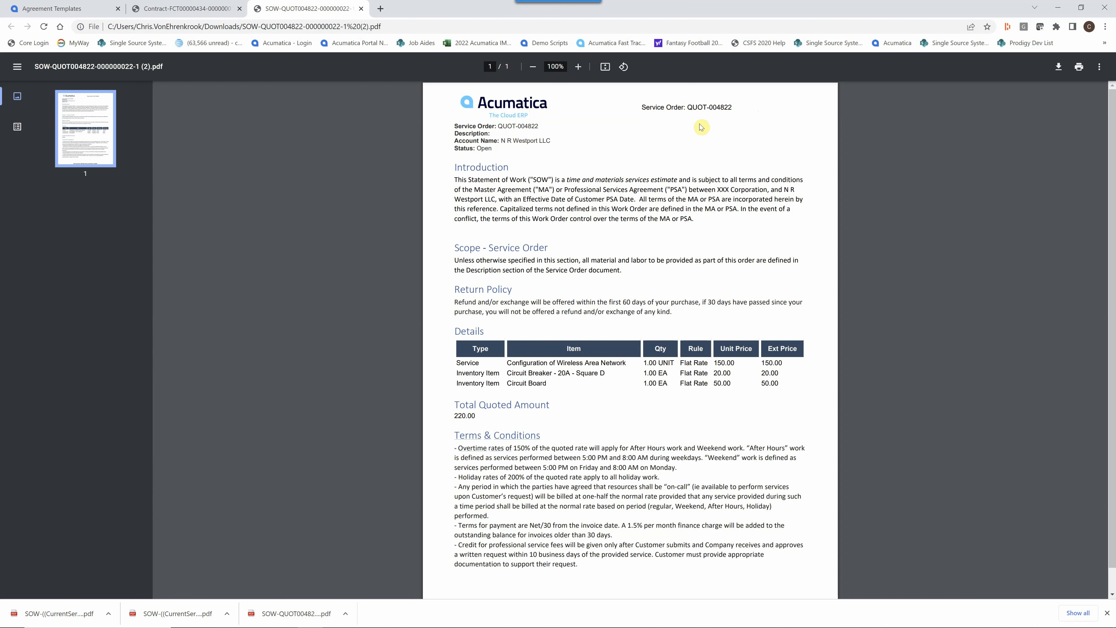
{"action": "left_click_drag", "start_coordinate": [732, 108], "coordinate": [635, 106]}
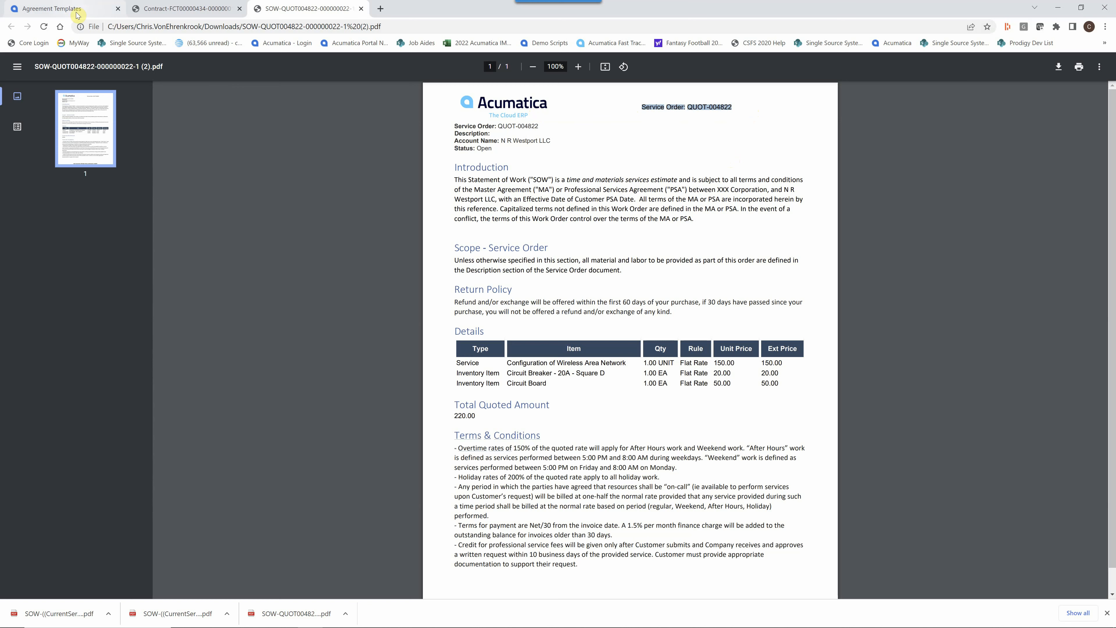
{"action": "left_click", "coordinate": [86, 9]}
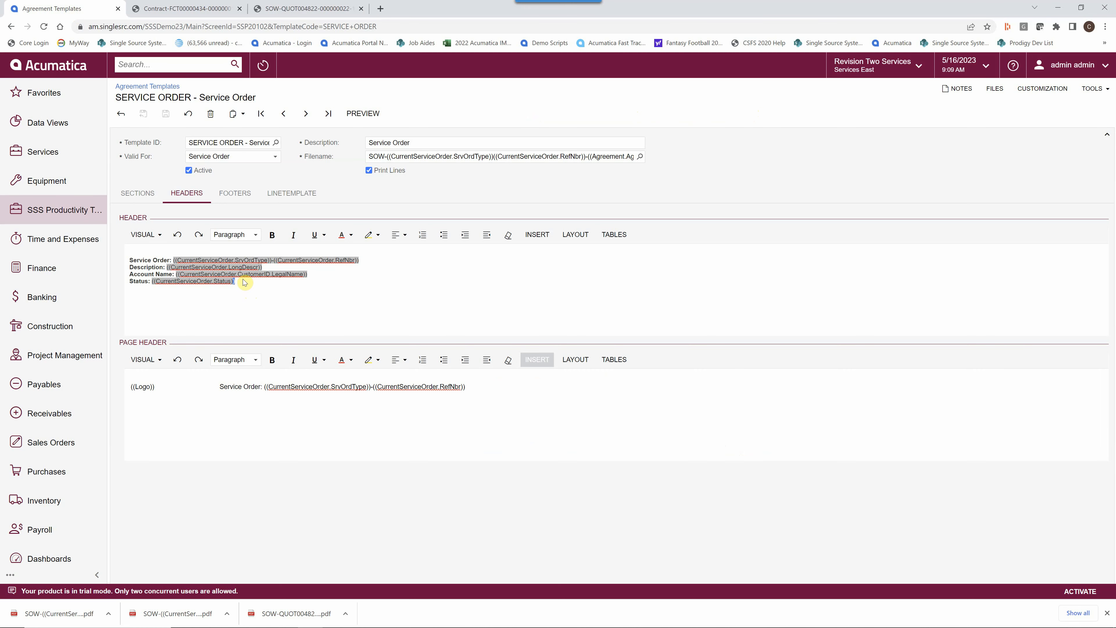
{"action": "left_click", "coordinate": [265, 14]}
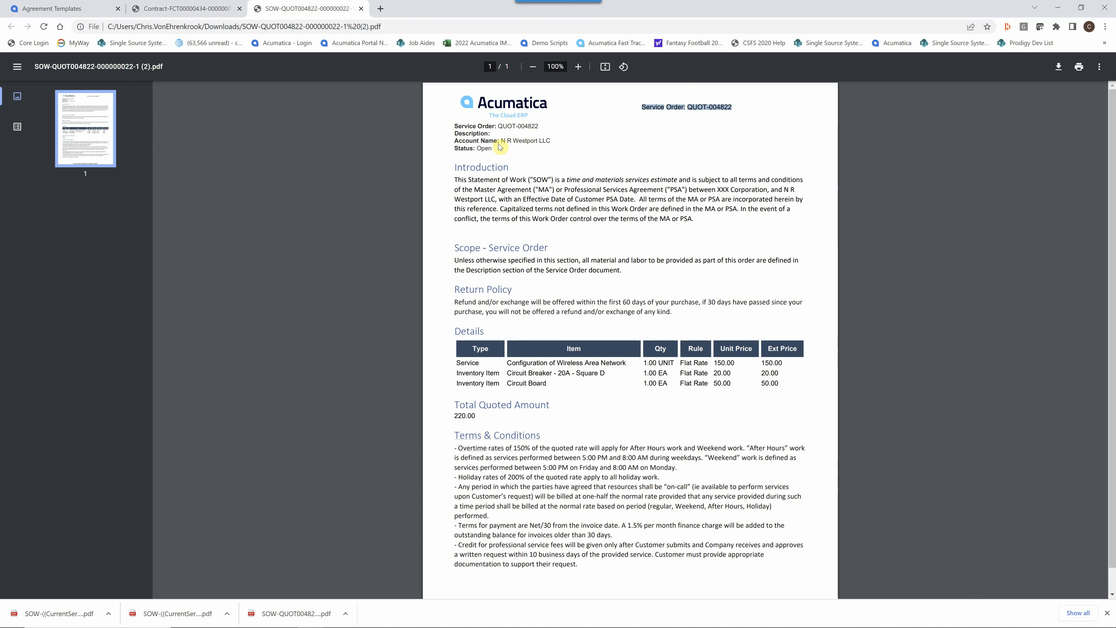
{"action": "left_click_drag", "start_coordinate": [502, 141], "coordinate": [456, 123]}
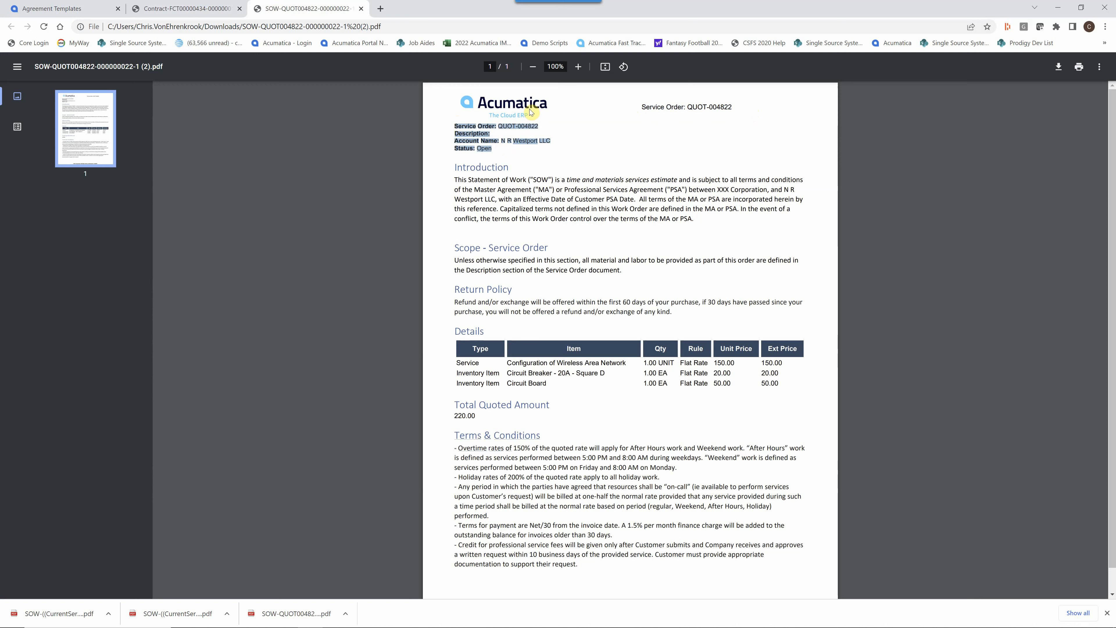
{"action": "left_click", "coordinate": [538, 113]}
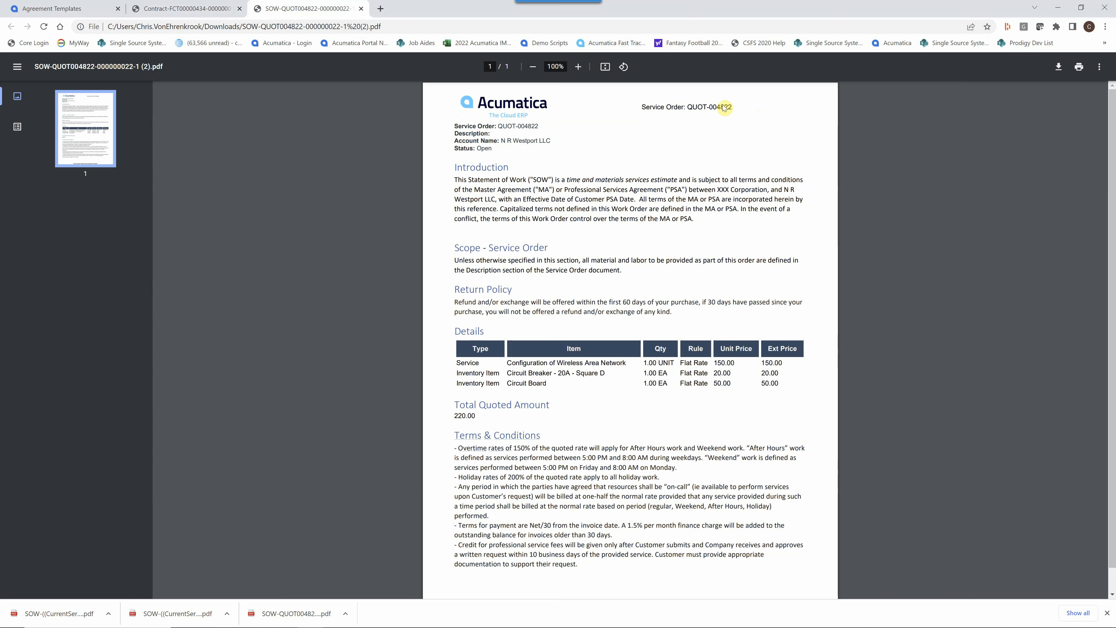
{"action": "left_click_drag", "start_coordinate": [733, 106], "coordinate": [634, 104]}
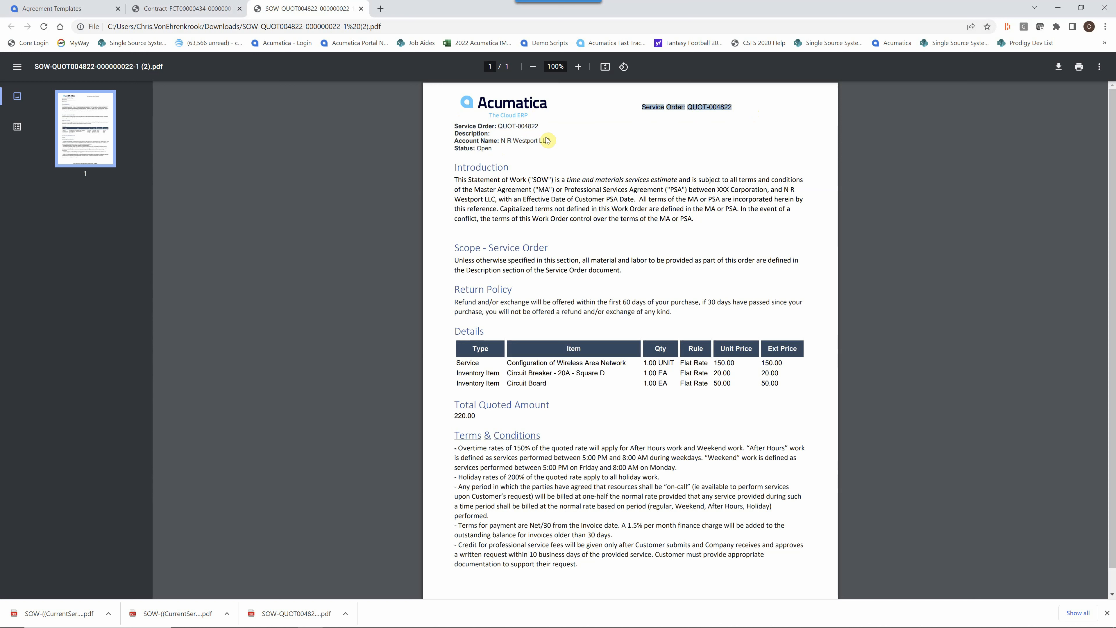
{"action": "left_click_drag", "start_coordinate": [492, 148], "coordinate": [444, 131]}
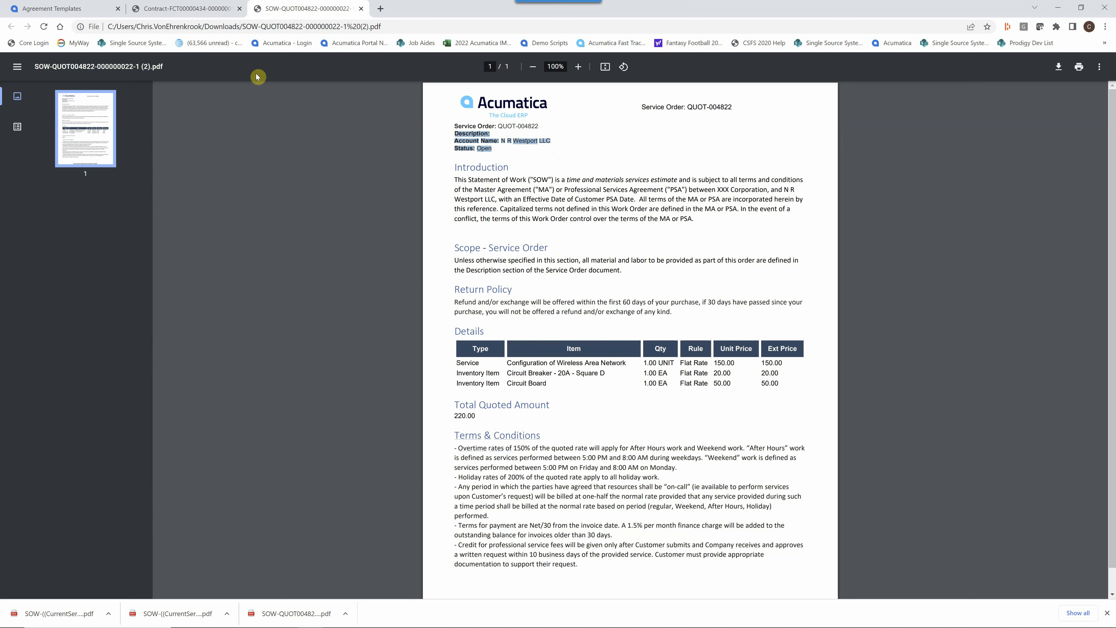
Step: Return to the agreement template and review its Footer, Page Footer and the data fields available for the Footer, without inserting any
{"action": "left_click", "coordinate": [87, 11]}
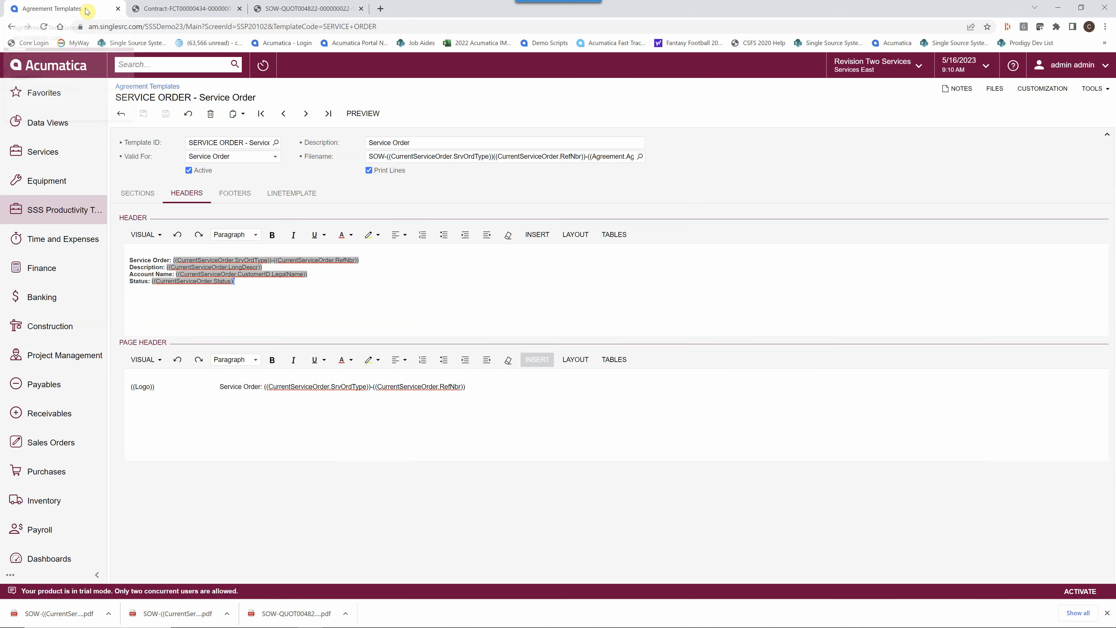
{"action": "left_click", "coordinate": [237, 198]}
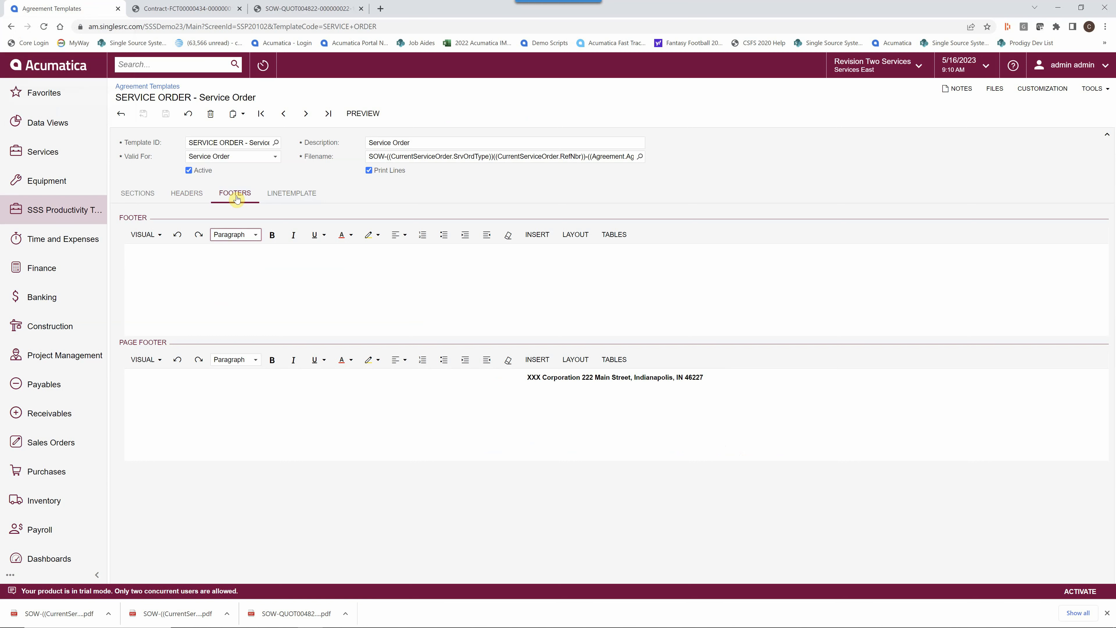
{"action": "left_click", "coordinate": [167, 258]}
{"action": "left_click", "coordinate": [241, 260]}
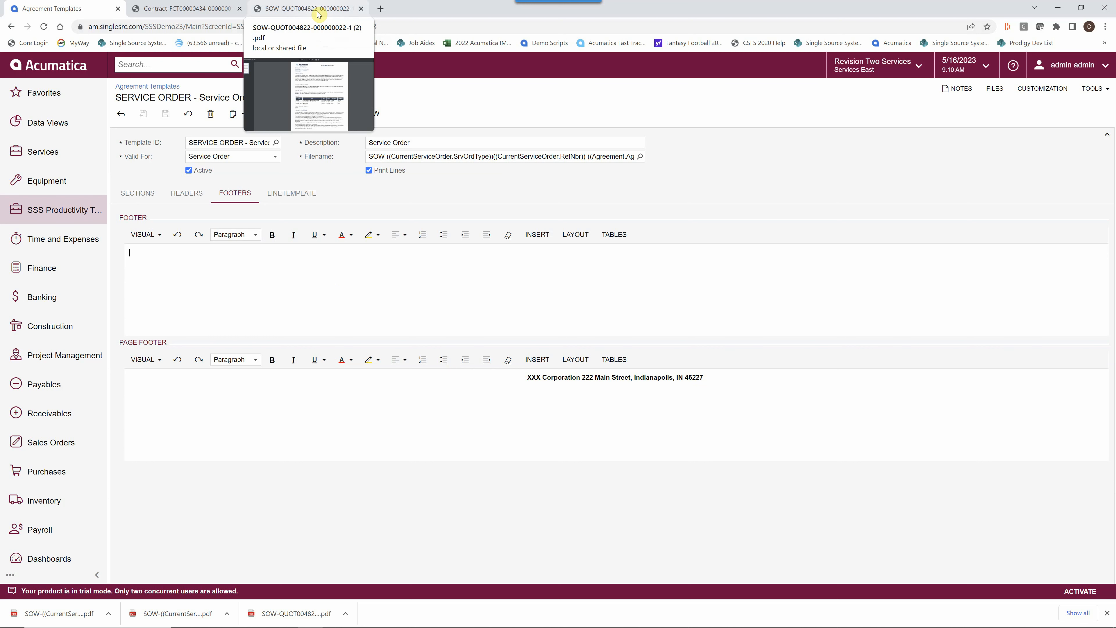
{"action": "left_click", "coordinate": [538, 239]}
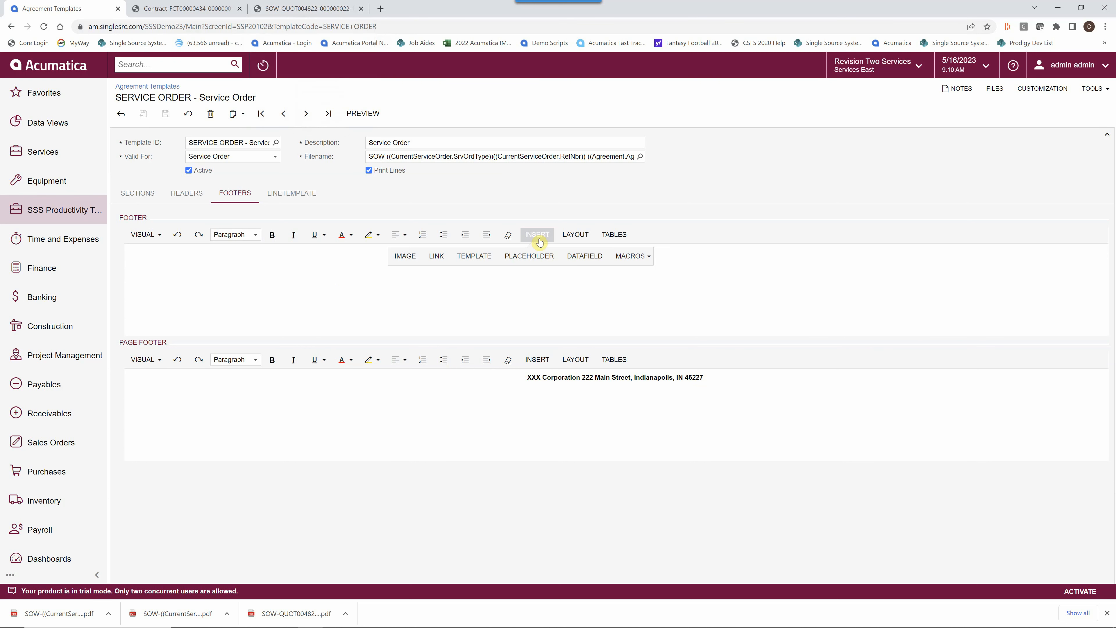
{"action": "left_click", "coordinate": [582, 260]}
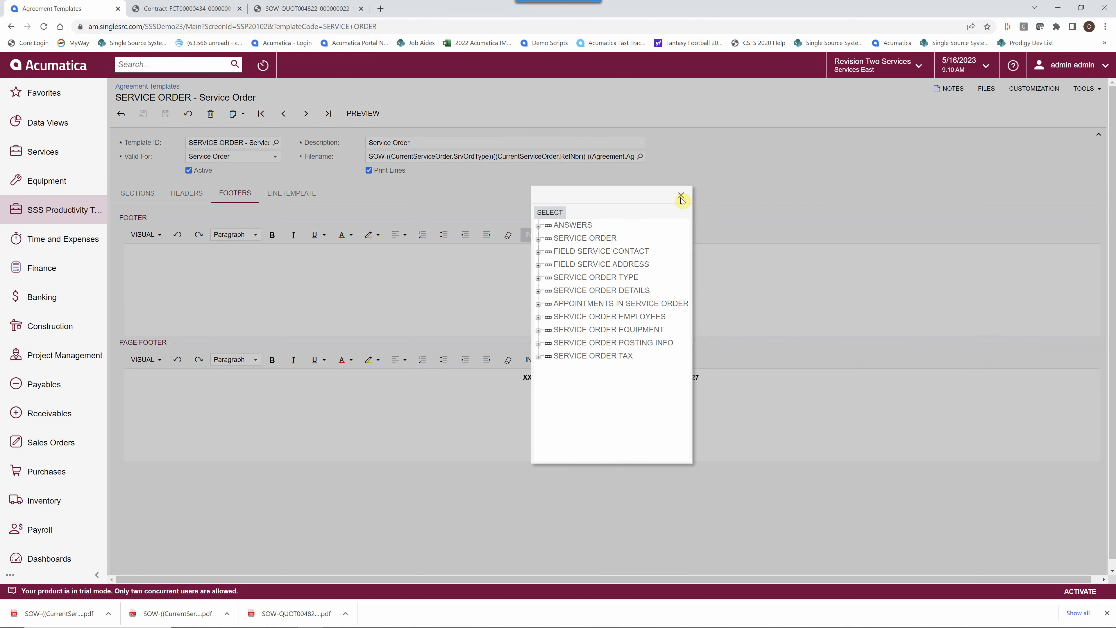
{"action": "left_click", "coordinate": [684, 198]}
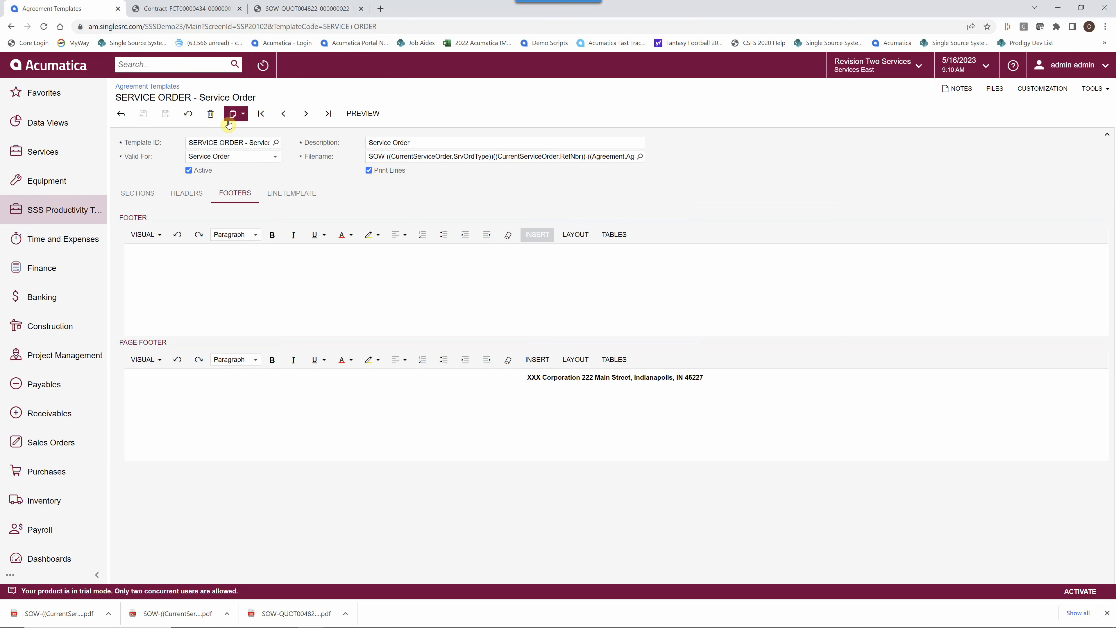
Step: Examine the statement of work PDF's page footer and its body sections from Introduction through Terms & Conditions
{"action": "left_click", "coordinate": [318, 13]}
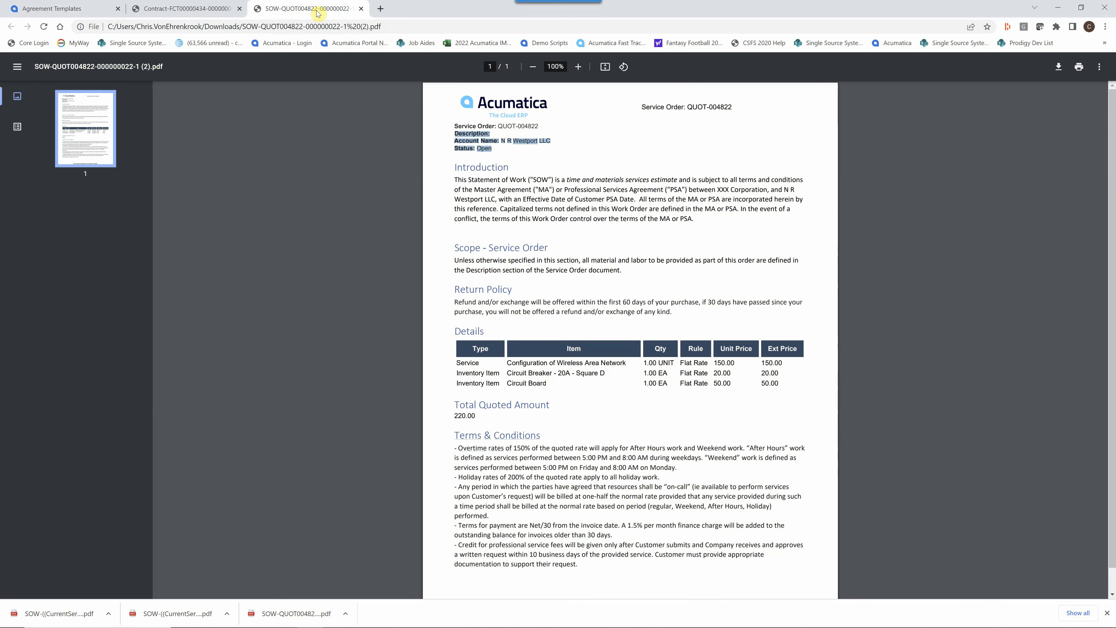
{"action": "scroll", "coordinate": [568, 473], "scroll_direction": "down", "scroll_amount": 1}
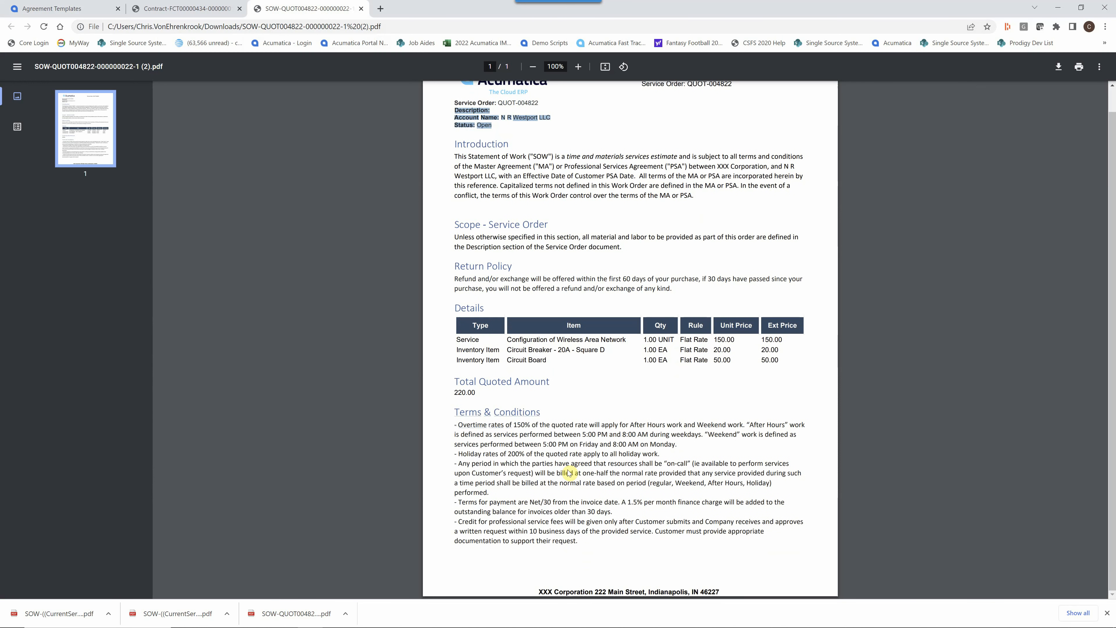
{"action": "left_click_drag", "start_coordinate": [720, 591], "coordinate": [624, 590]}
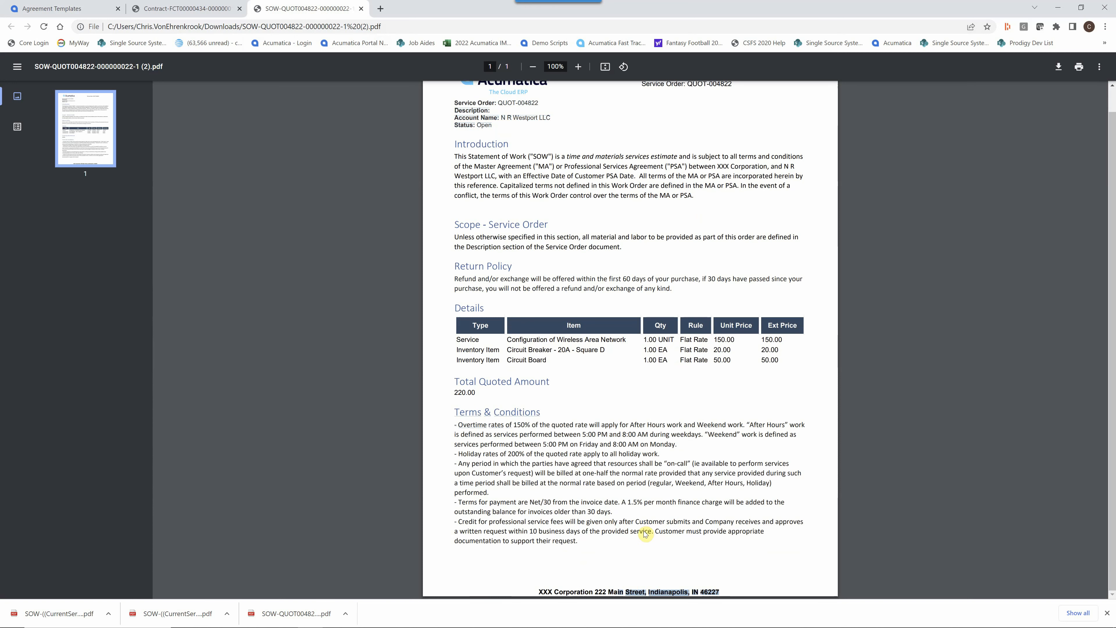
{"action": "scroll", "coordinate": [592, 130], "scroll_direction": "up", "scroll_amount": 1}
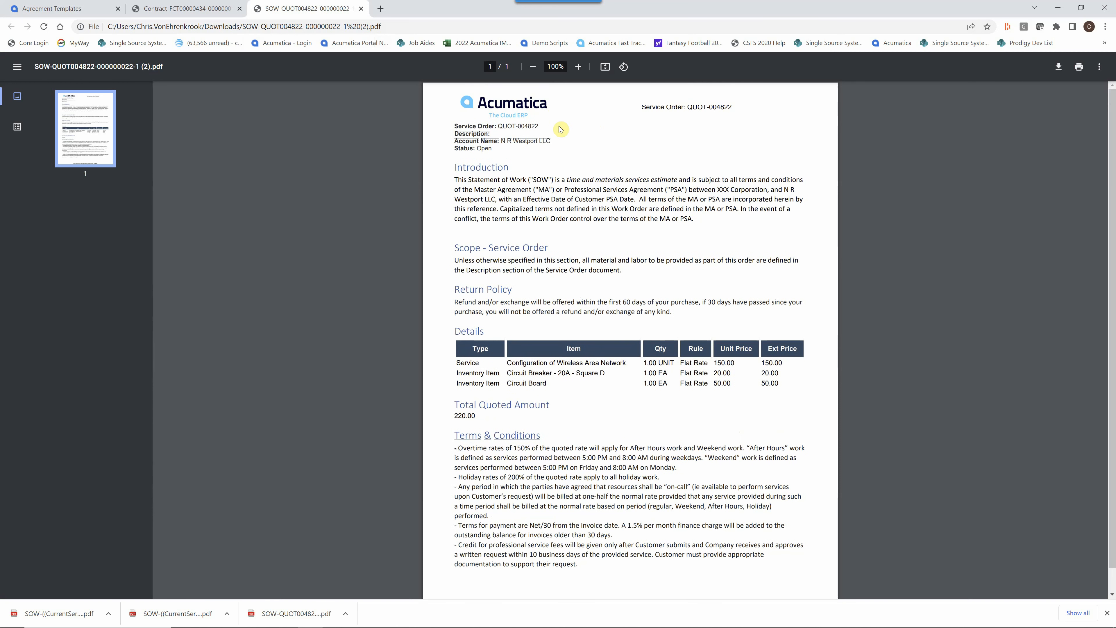
{"action": "scroll", "coordinate": [632, 444], "scroll_direction": "down", "scroll_amount": 1}
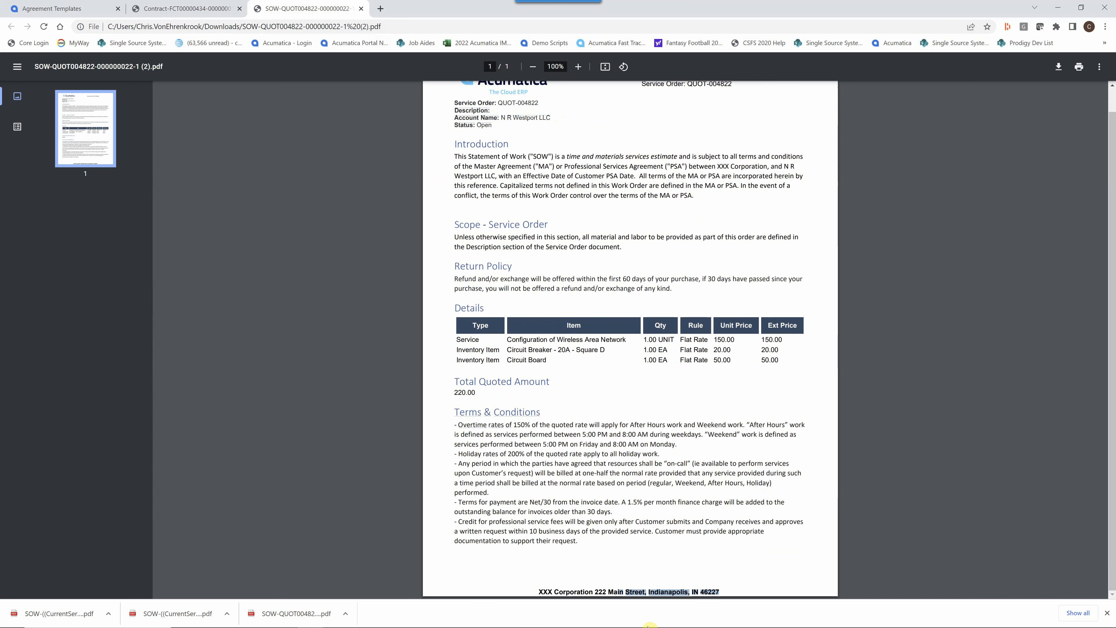
{"action": "left_click", "coordinate": [589, 546]}
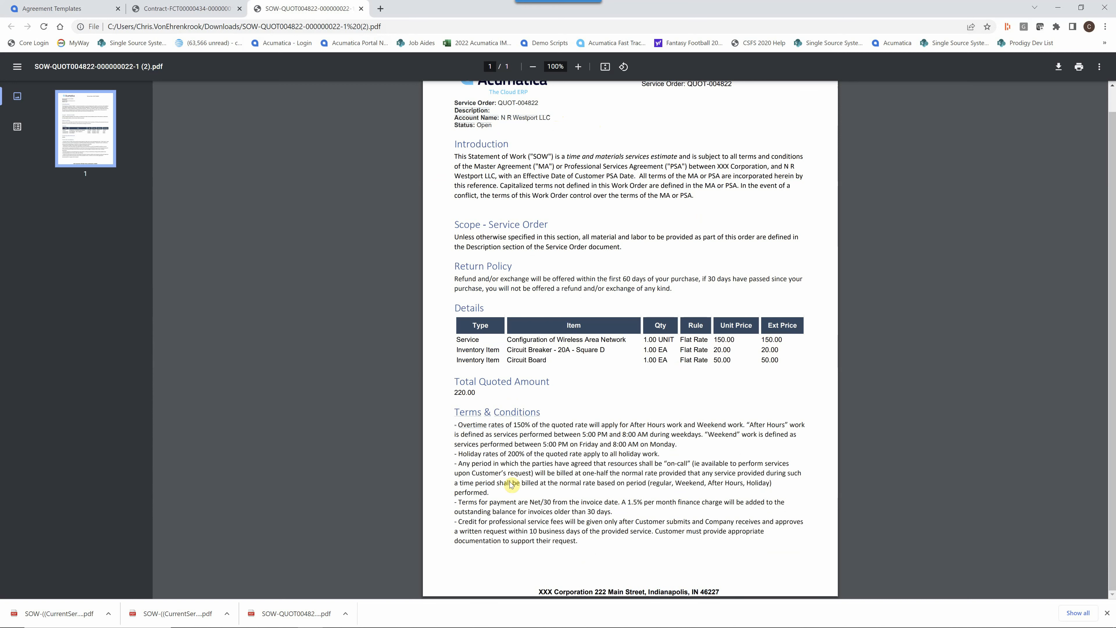
{"action": "left_click_drag", "start_coordinate": [579, 541], "coordinate": [462, 152]}
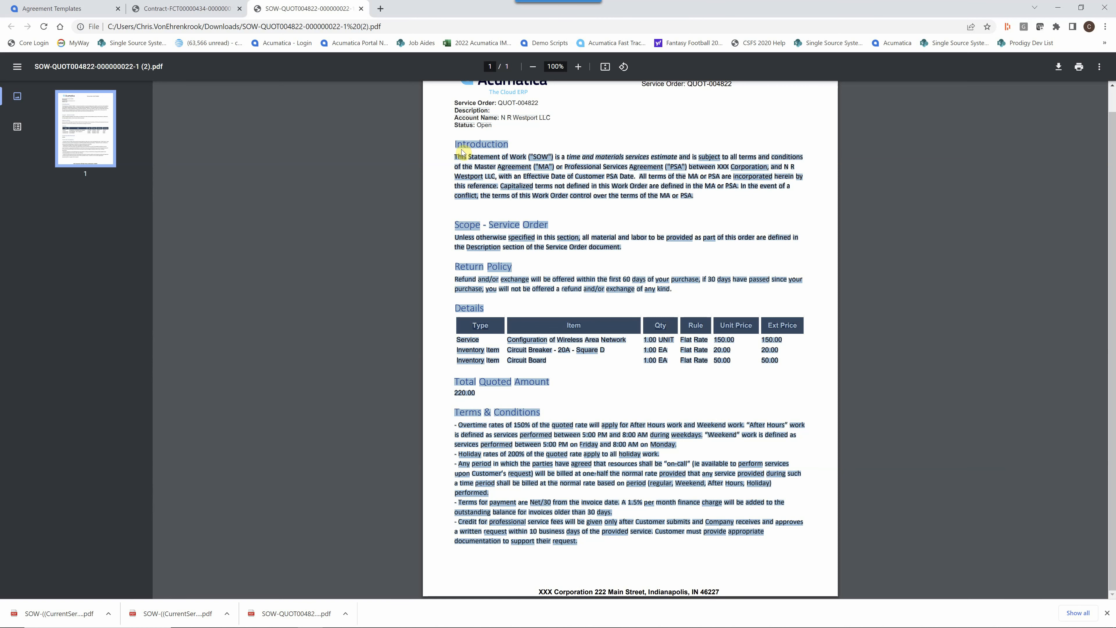
Step: Review the INTRO SO section's text and its available Section Type options in the agreement template, keeping Header selected
{"action": "left_click", "coordinate": [66, 9]}
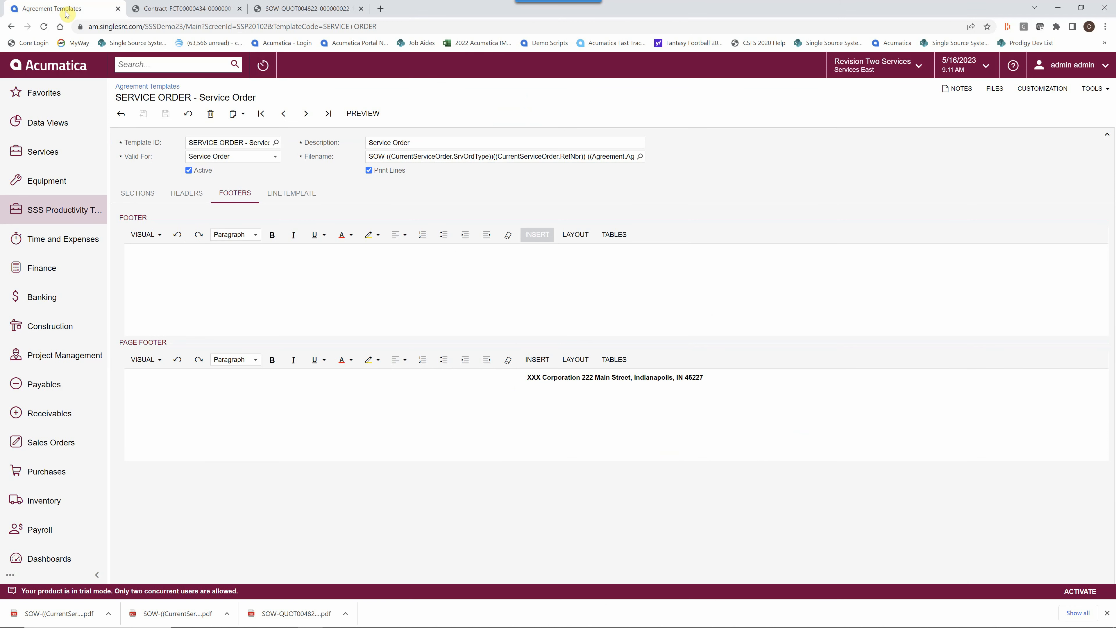
{"action": "left_click", "coordinate": [142, 196]}
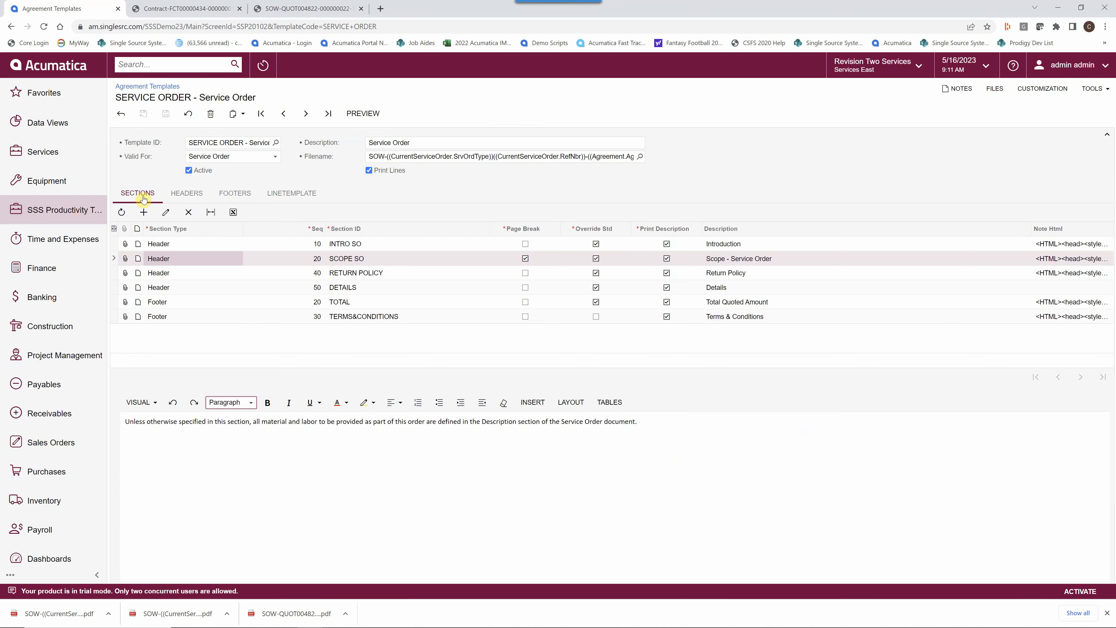
{"action": "left_click", "coordinate": [113, 245]}
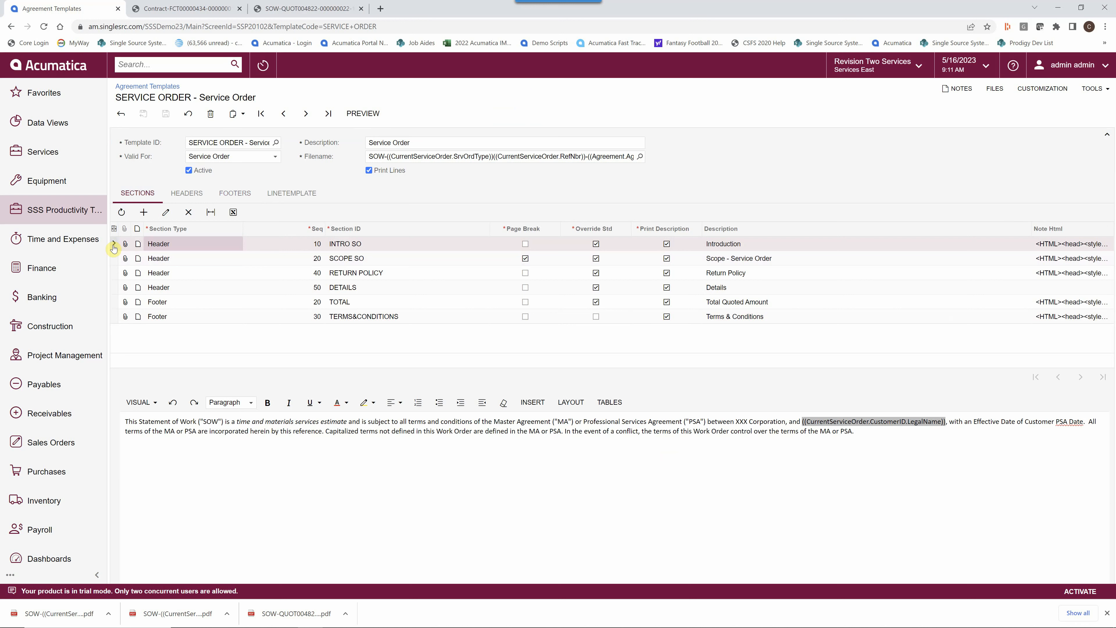
{"action": "left_click", "coordinate": [239, 246]}
{"action": "left_click", "coordinate": [244, 244]}
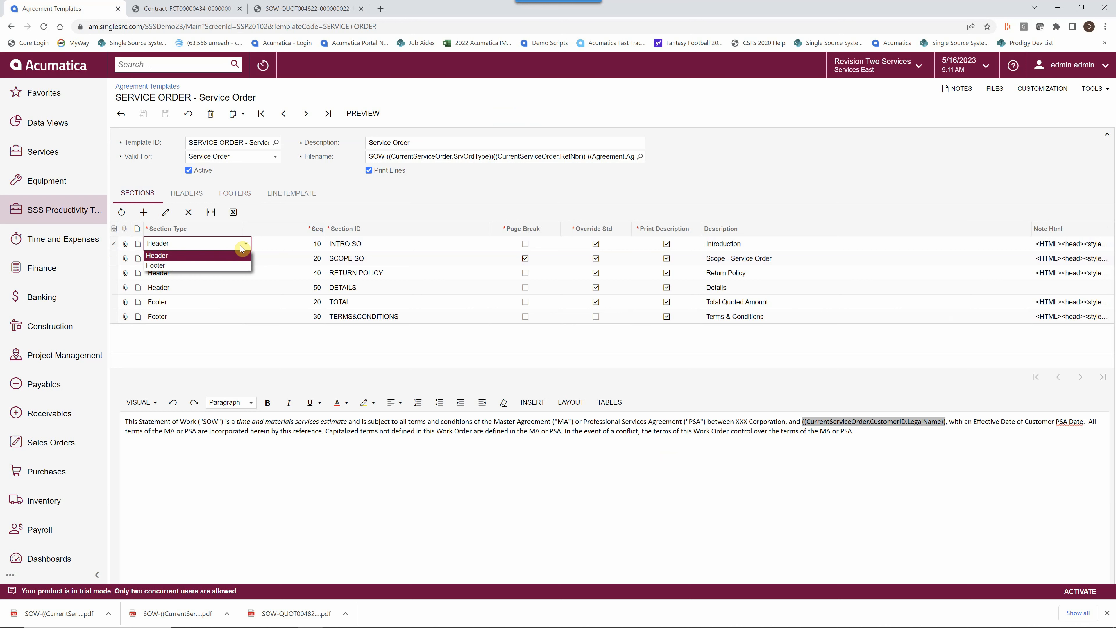
{"action": "left_click", "coordinate": [317, 218]}
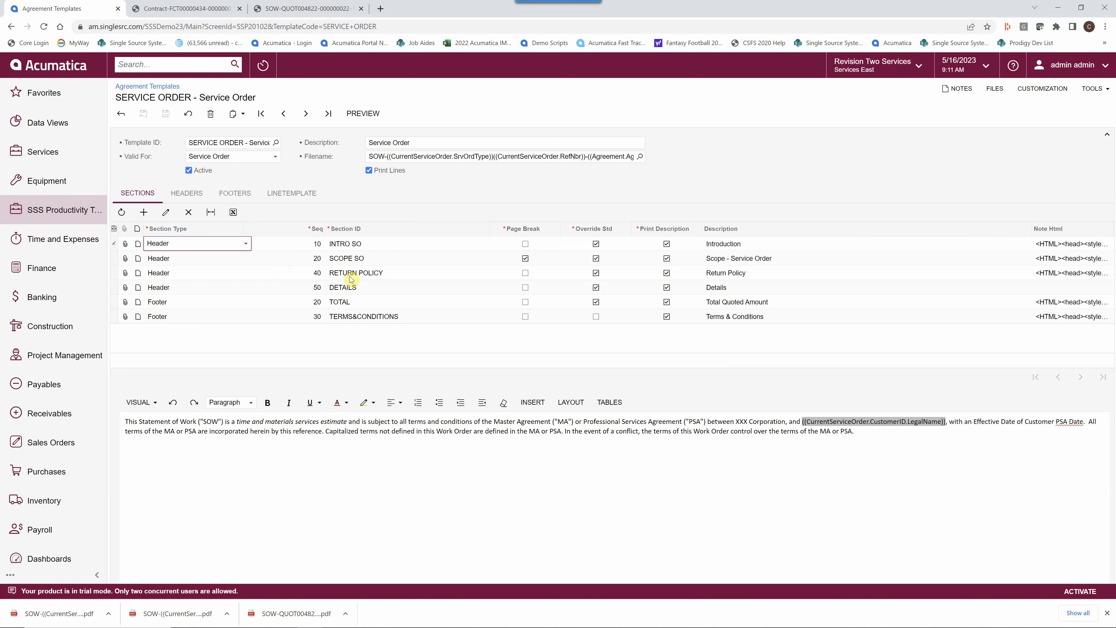
Step: Compare the template's section list with the Return Policy, Details, Total Quoted Amount and Terms & Conditions headings in the statement of work PDF
{"action": "left_click", "coordinate": [342, 289]}
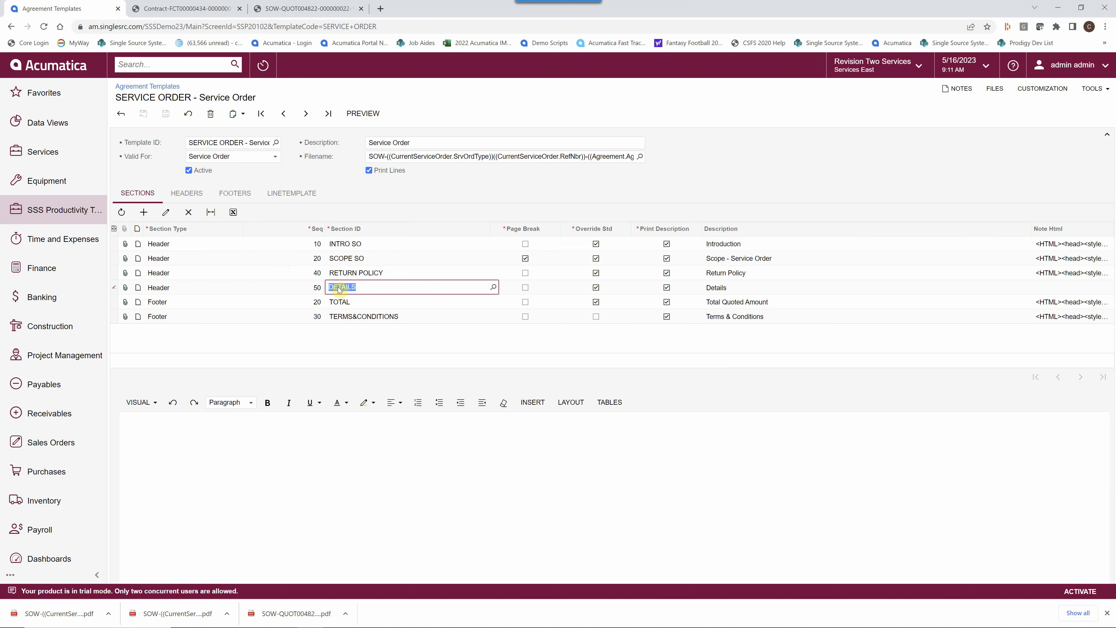
{"action": "left_click", "coordinate": [310, 13]}
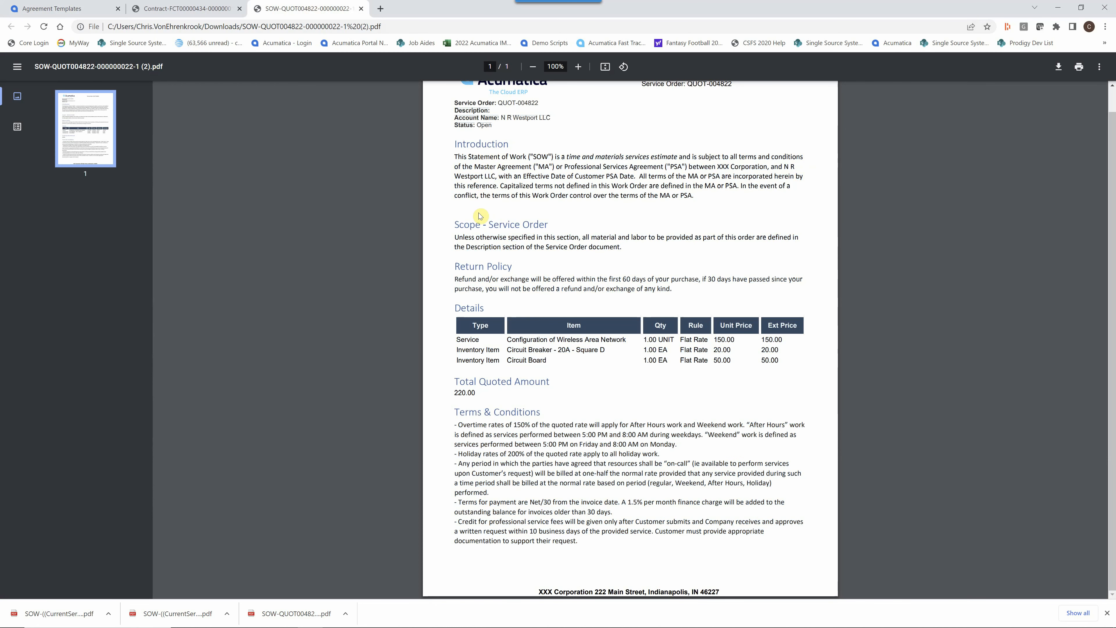
{"action": "left_click_drag", "start_coordinate": [495, 263], "coordinate": [451, 260]}
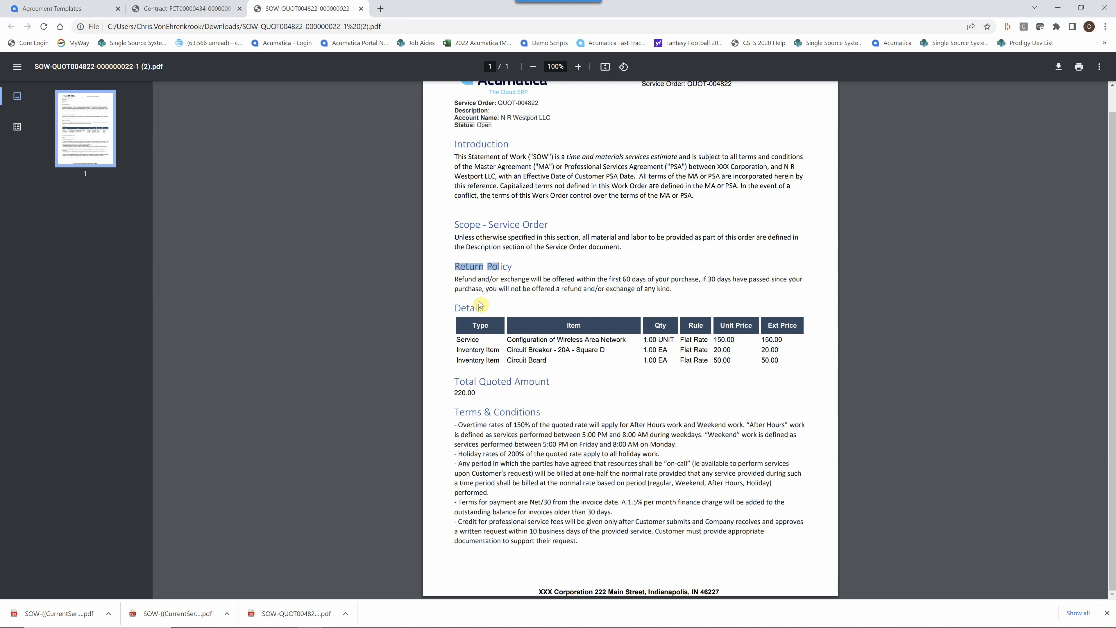
{"action": "left_click_drag", "start_coordinate": [481, 305], "coordinate": [444, 304]}
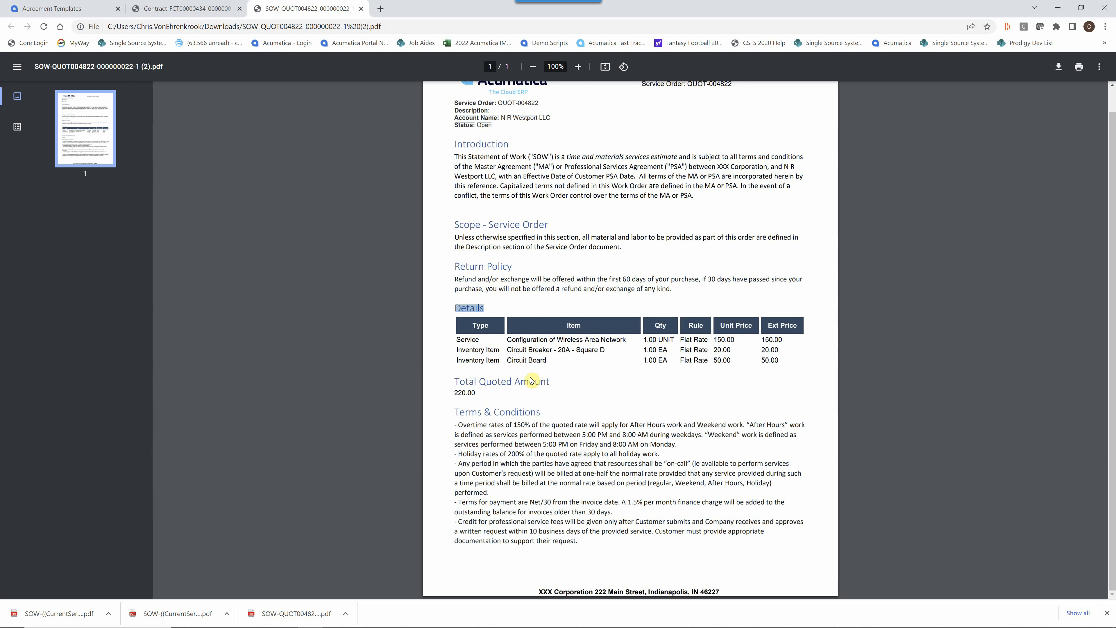
{"action": "left_click_drag", "start_coordinate": [550, 381], "coordinate": [441, 378]}
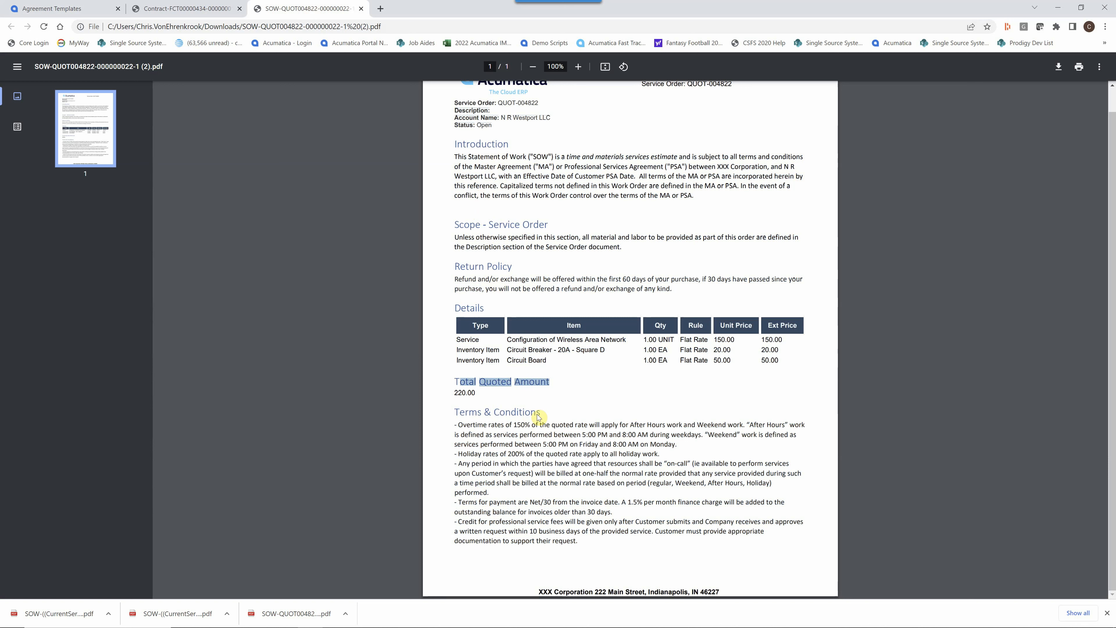
{"action": "left_click_drag", "start_coordinate": [541, 412], "coordinate": [443, 396]}
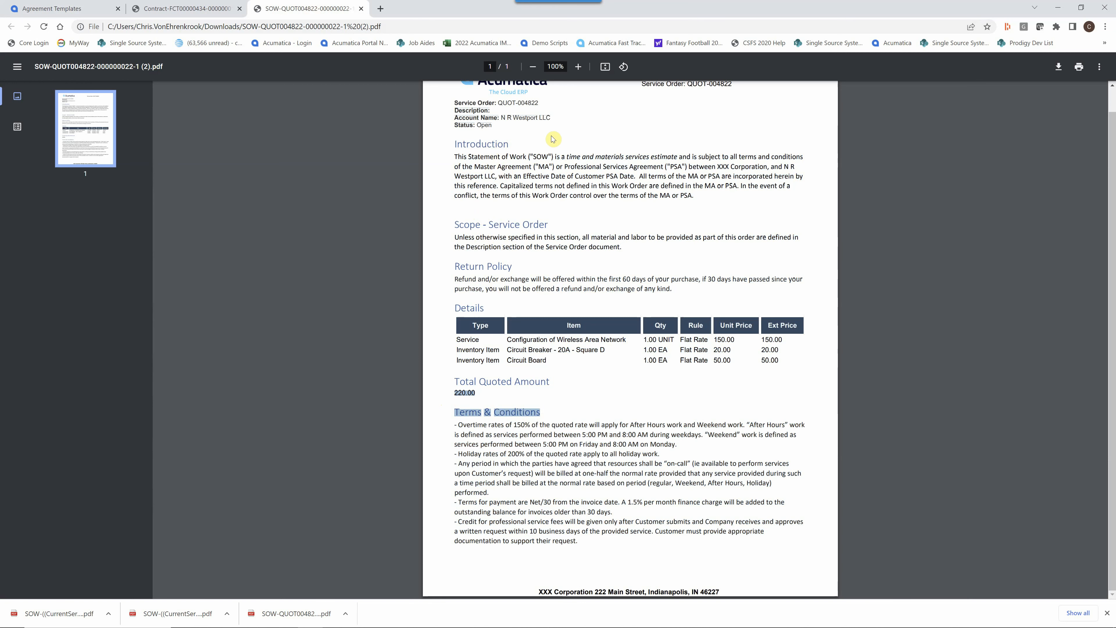
{"action": "scroll", "coordinate": [566, 144], "scroll_direction": "up", "scroll_amount": 1}
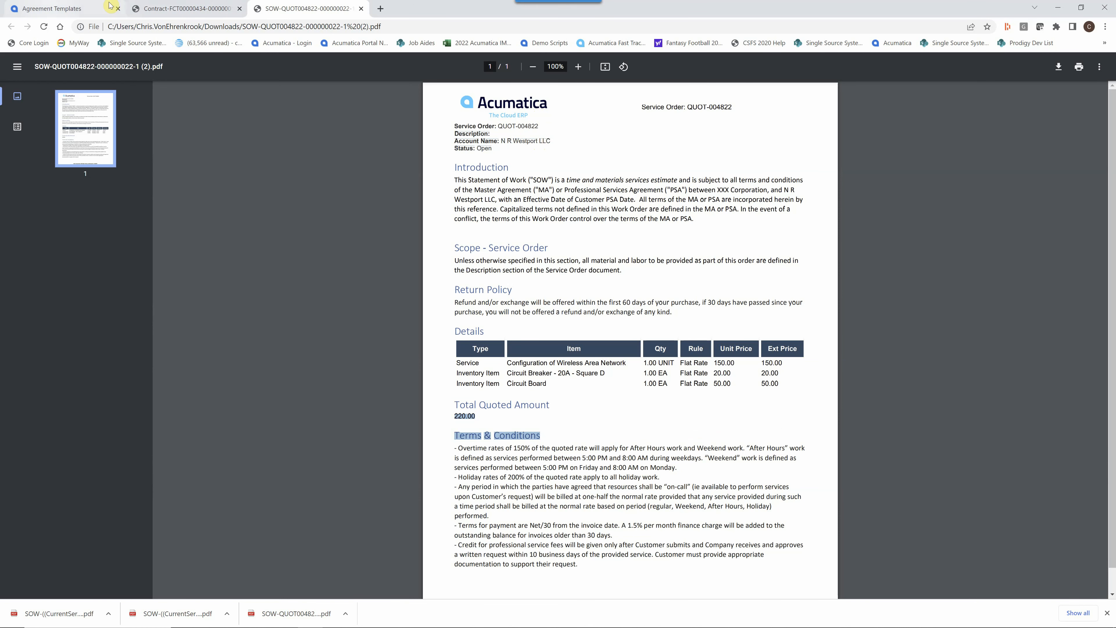
Step: Return to the agreement template and review the sequence number and text of each section from INTRO SO through TERMS&CONDITIONS
{"action": "left_click", "coordinate": [57, 12]}
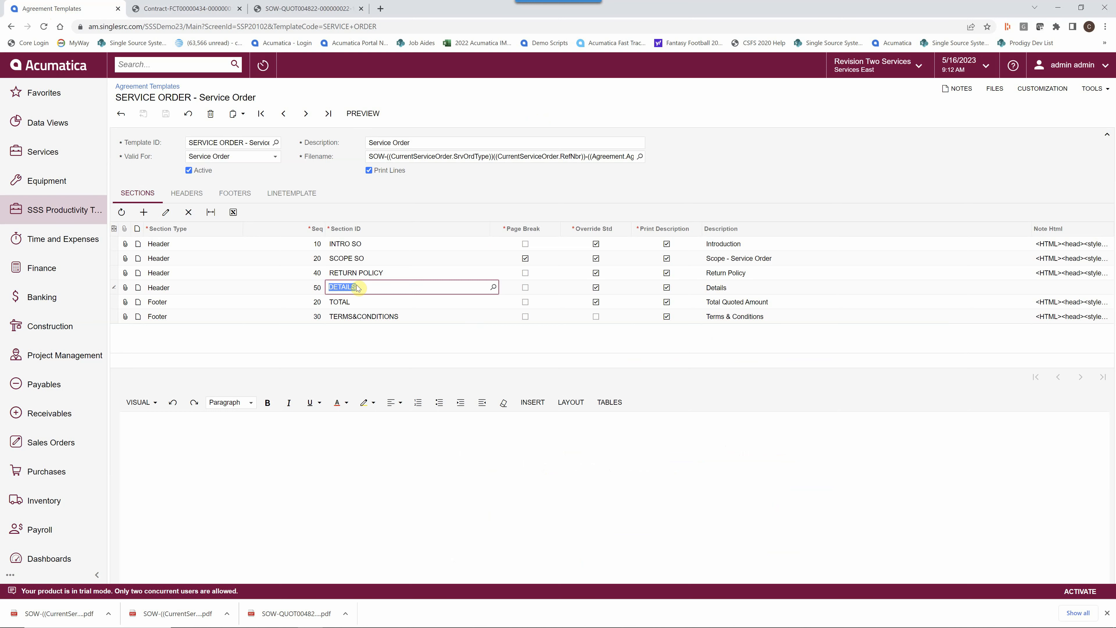
{"action": "left_click", "coordinate": [319, 244]}
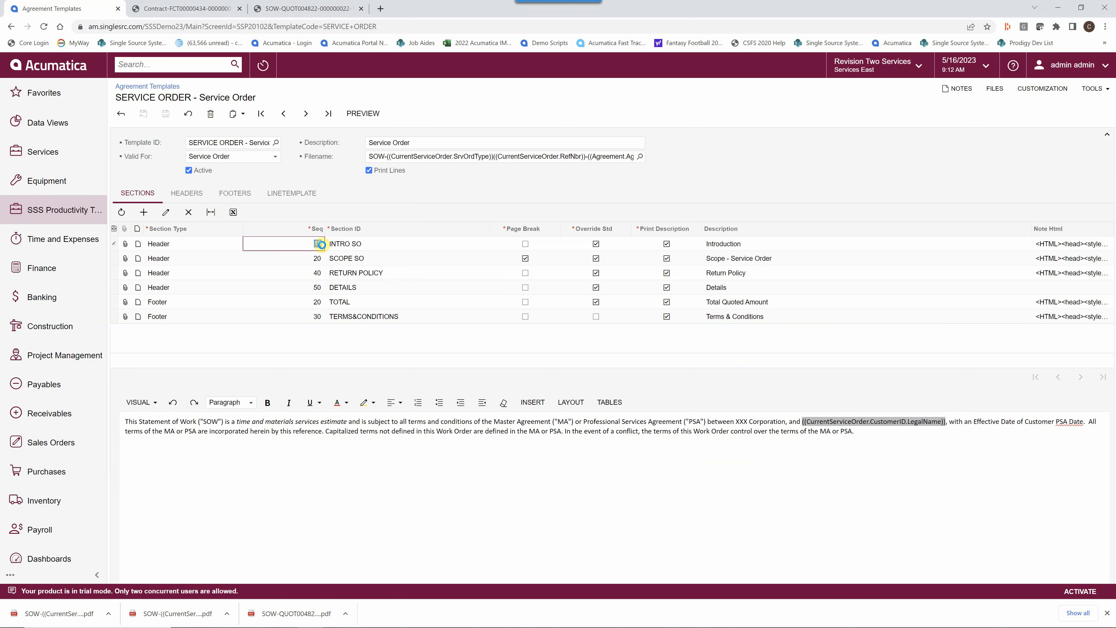
{"action": "left_click", "coordinate": [319, 258]}
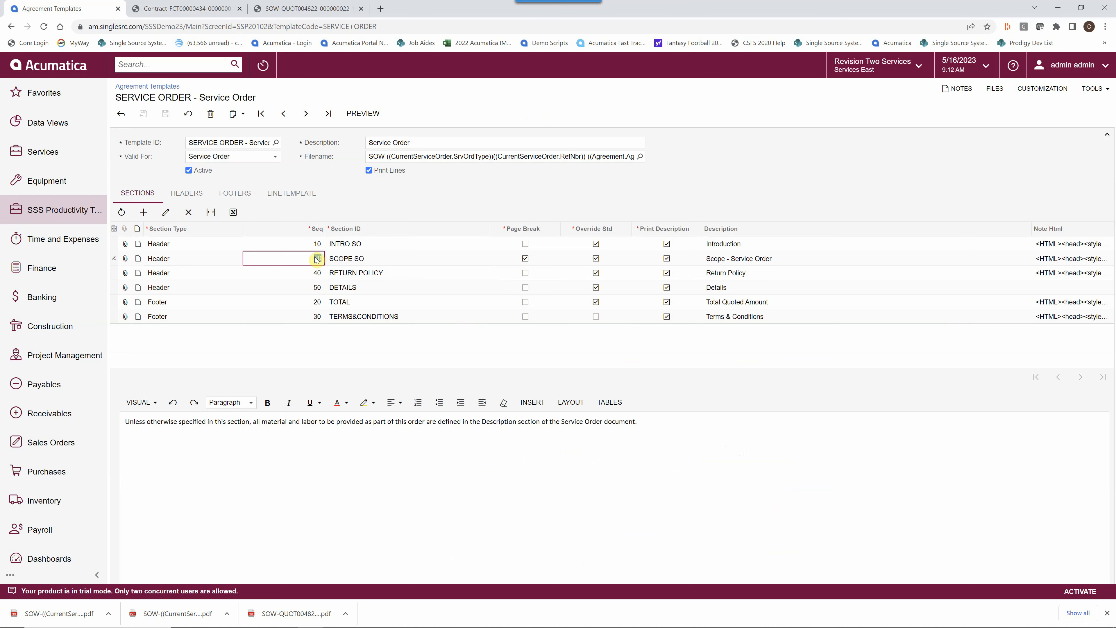
{"action": "left_click", "coordinate": [318, 278]}
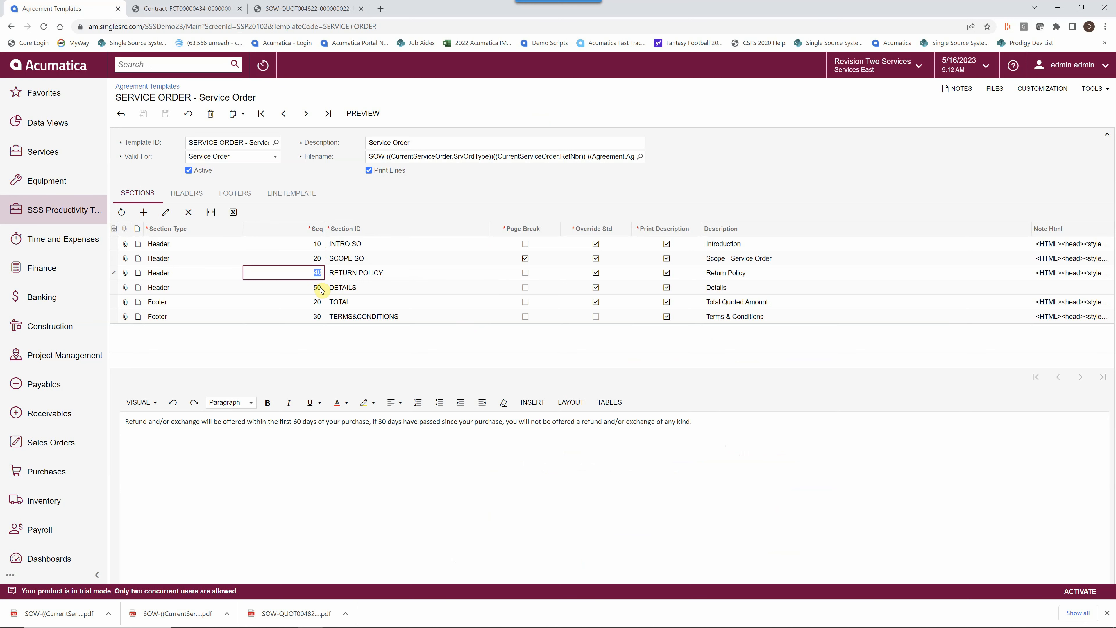
{"action": "left_click", "coordinate": [318, 288]}
{"action": "left_click", "coordinate": [317, 247]}
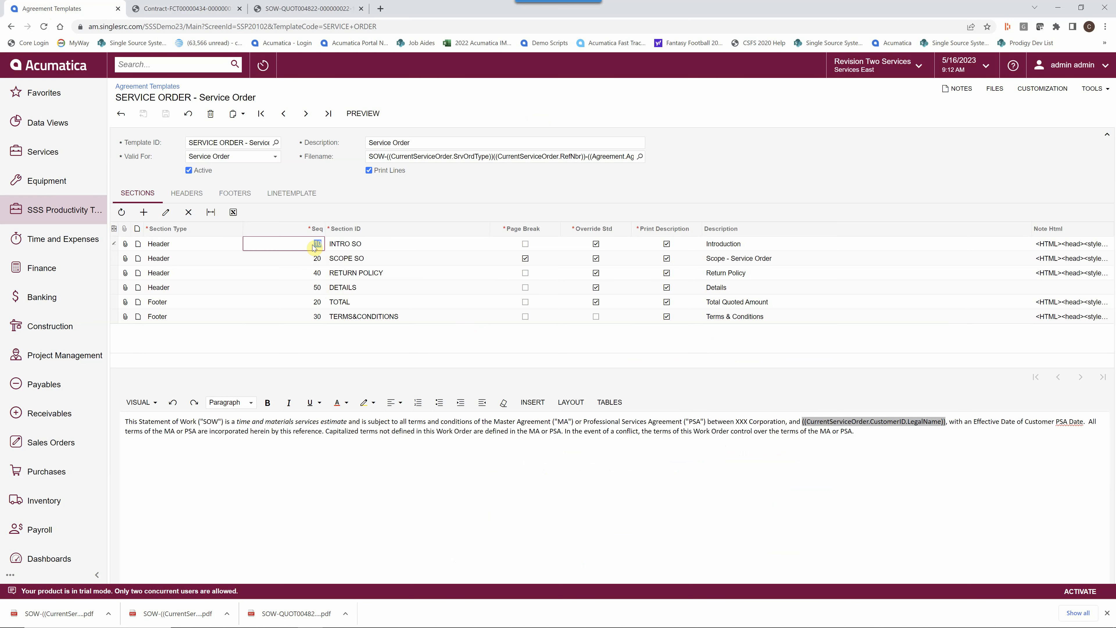
{"action": "left_click", "coordinate": [314, 272]}
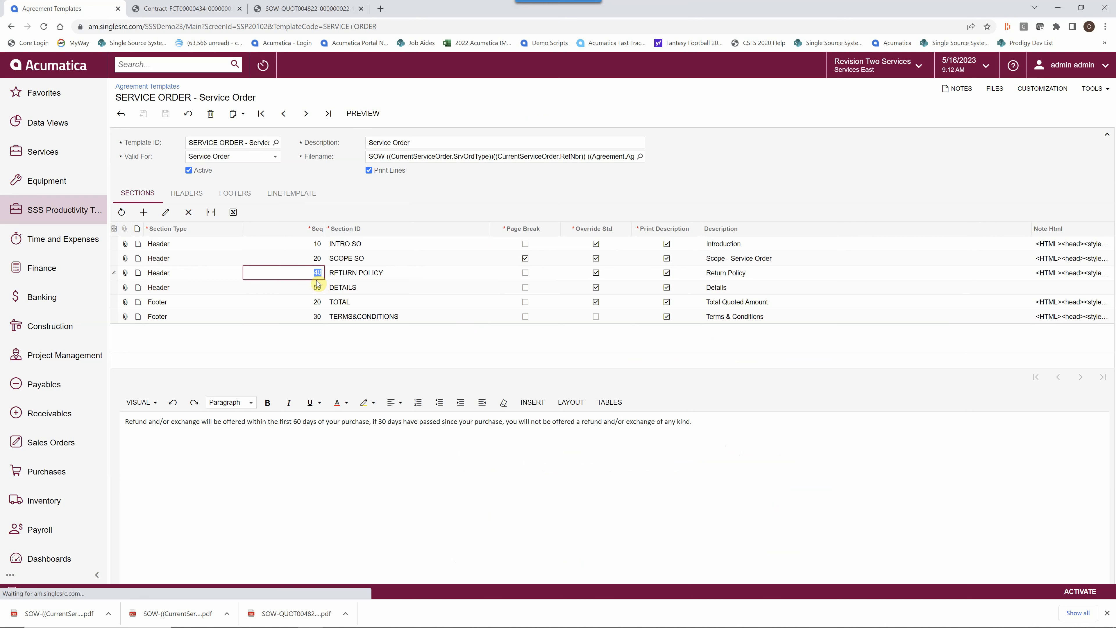
{"action": "left_click", "coordinate": [318, 288]}
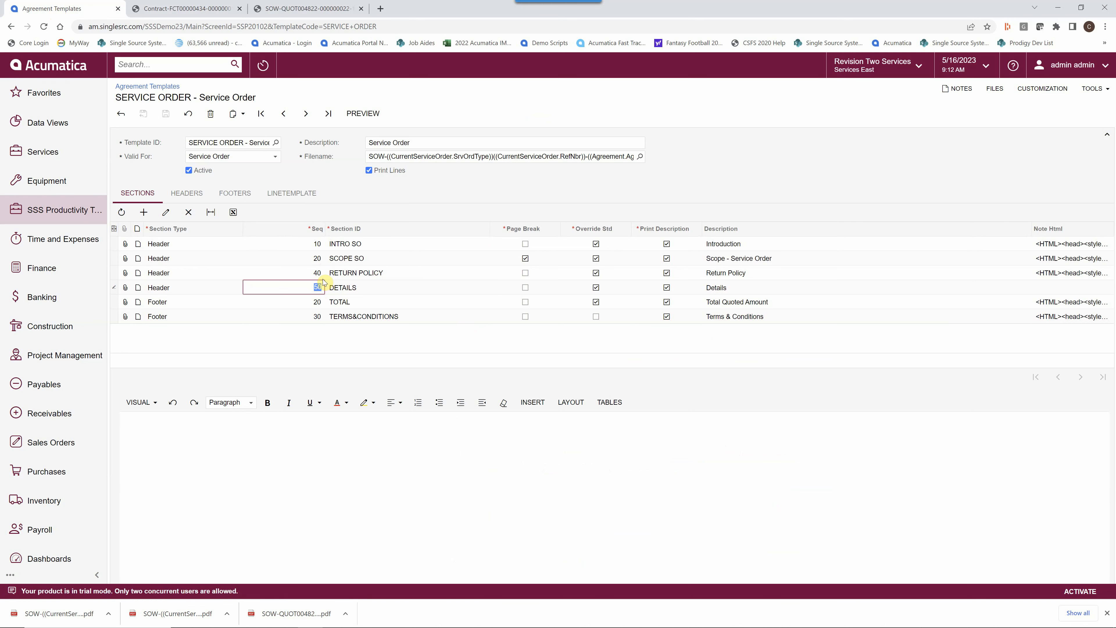
{"action": "left_click", "coordinate": [319, 303]}
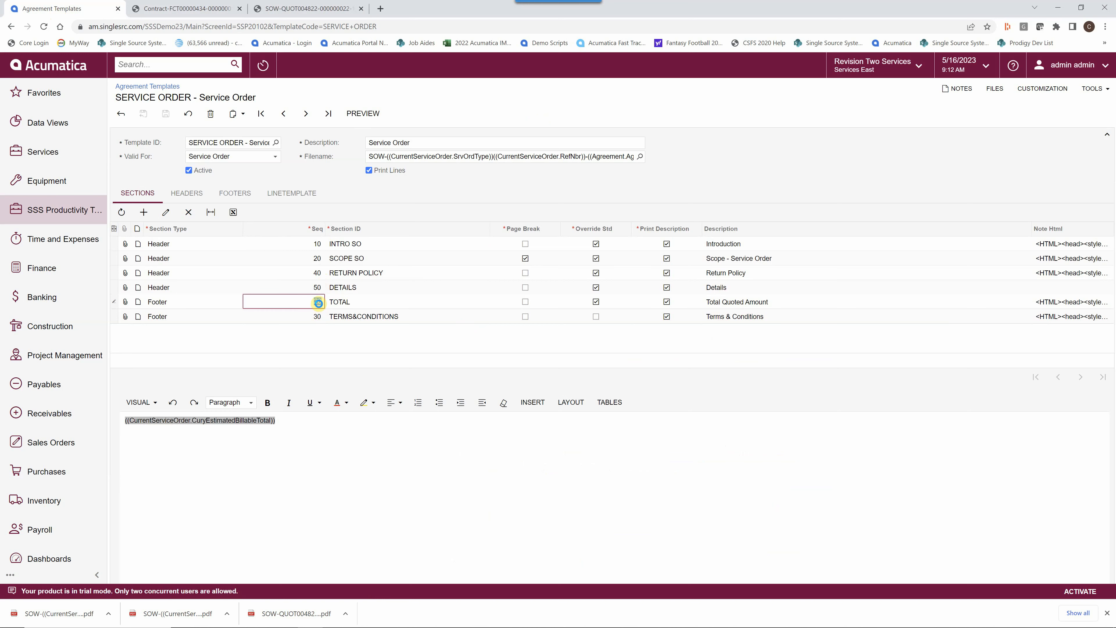
{"action": "left_click", "coordinate": [323, 324]}
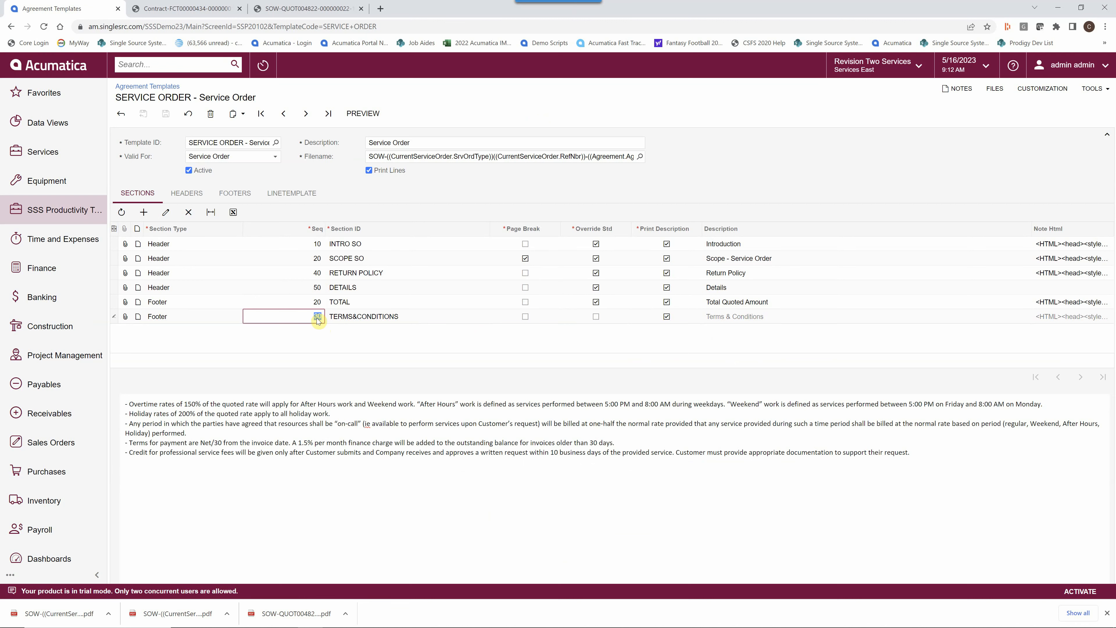
Step: Examine the INTRO SO and SCOPE SO section IDs and the customer legal name field in the INTRO SO text
{"action": "left_click", "coordinate": [171, 244]}
{"action": "left_click", "coordinate": [307, 244]}
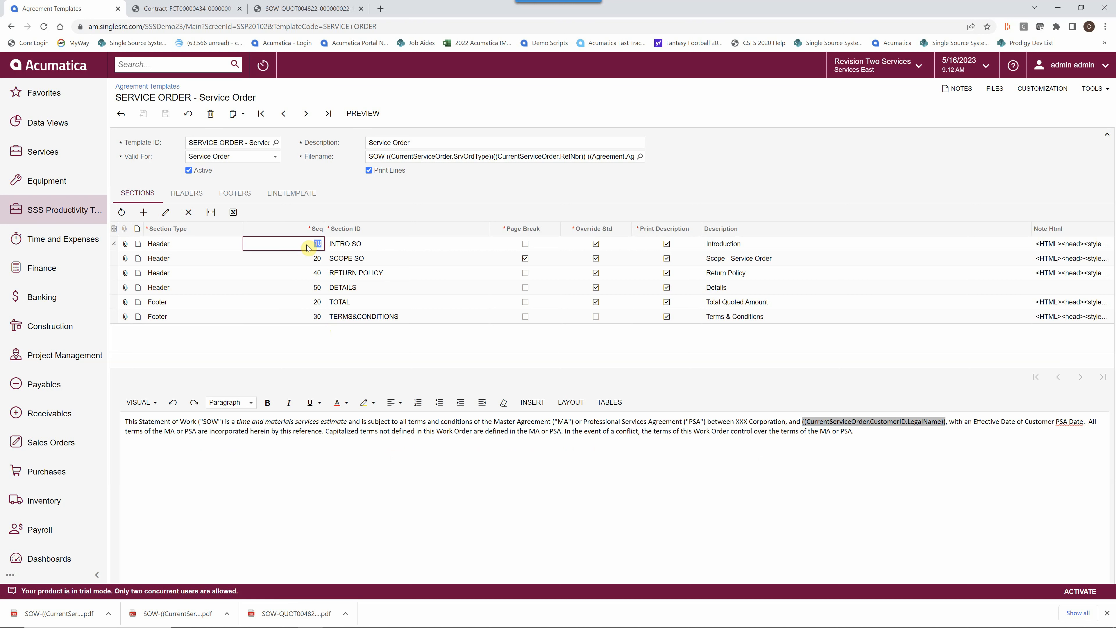
{"action": "left_click", "coordinate": [363, 246]}
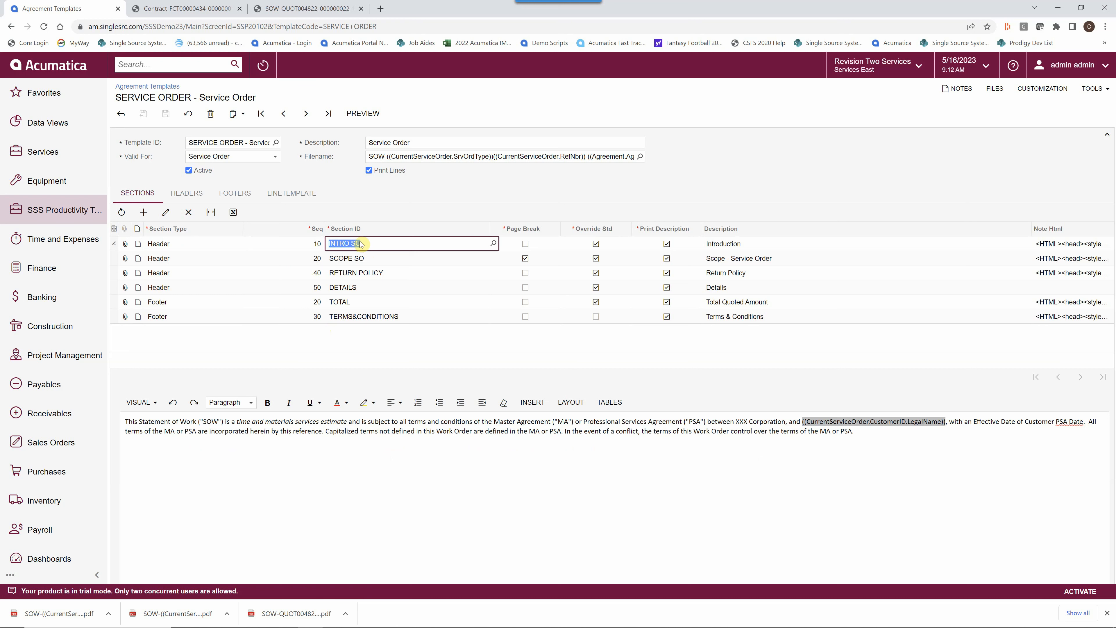
{"action": "left_click", "coordinate": [367, 259]}
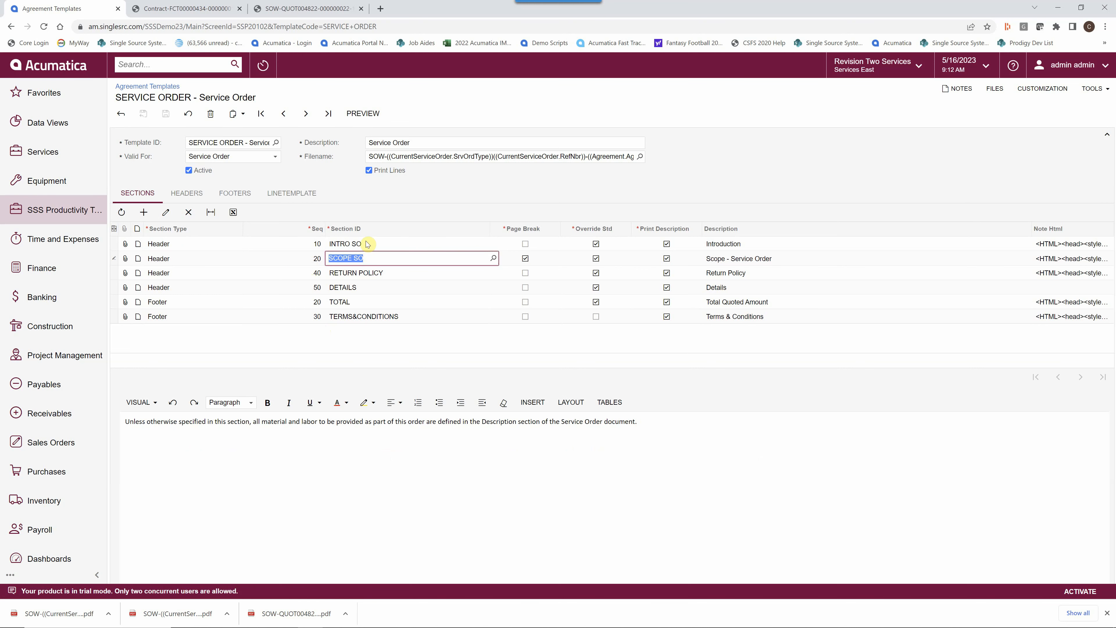
{"action": "left_click", "coordinate": [368, 243]}
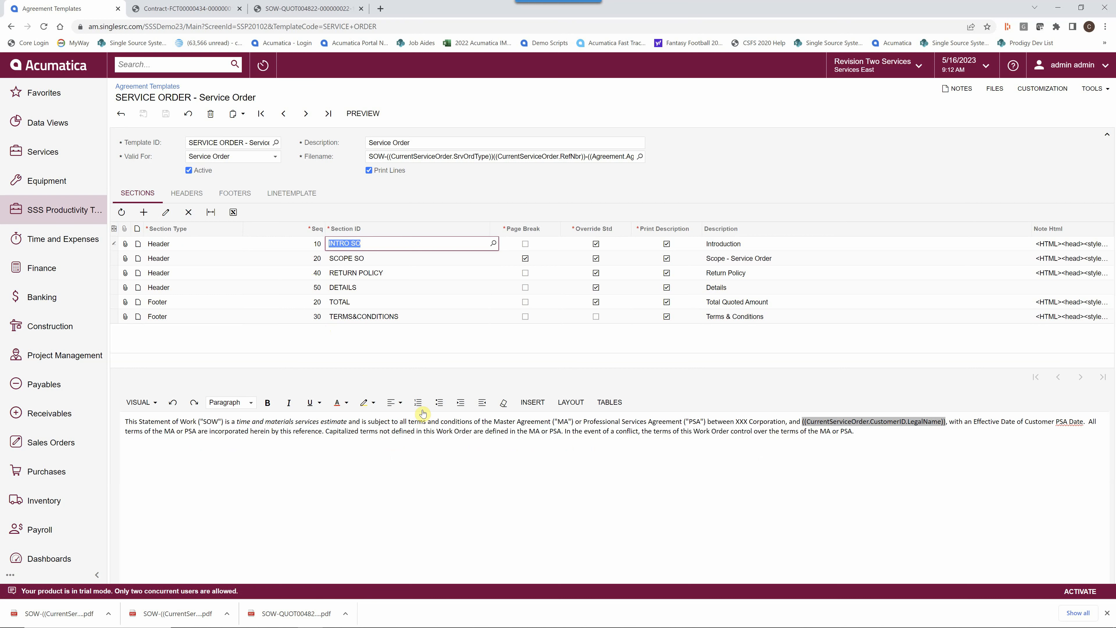
{"action": "left_click", "coordinate": [855, 435]}
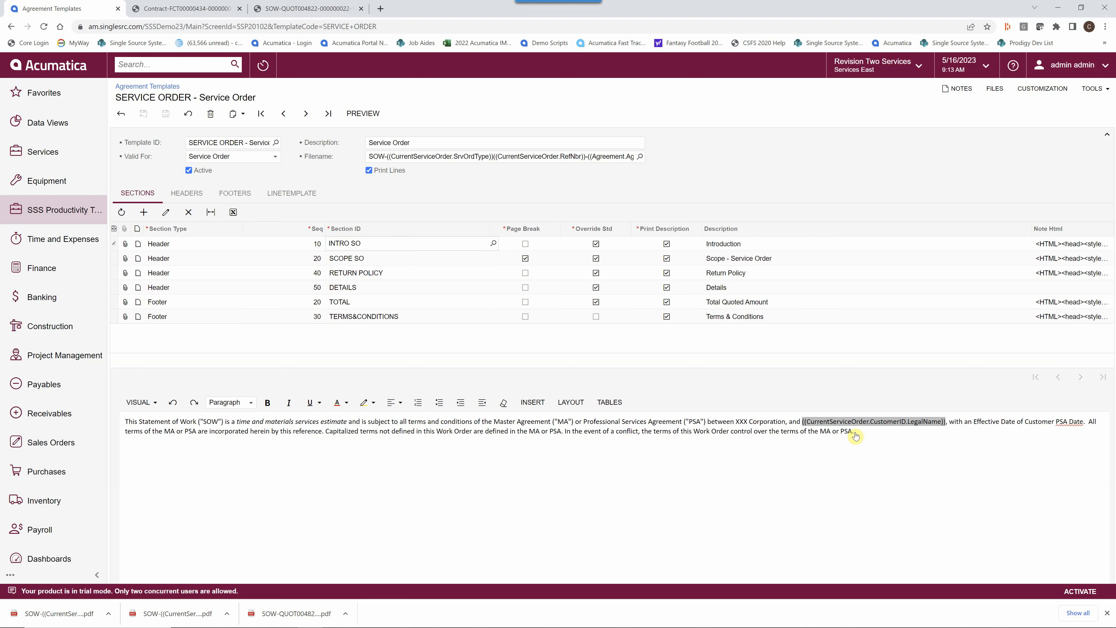
{"action": "left_click_drag", "start_coordinate": [856, 435], "coordinate": [117, 420]}
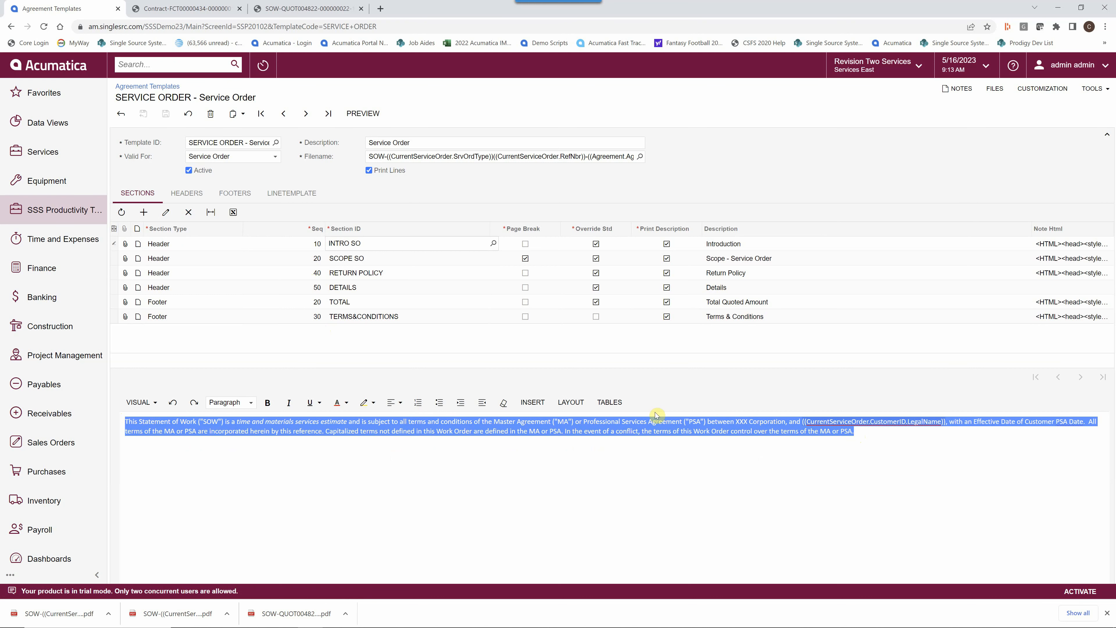
{"action": "left_click", "coordinate": [940, 421]}
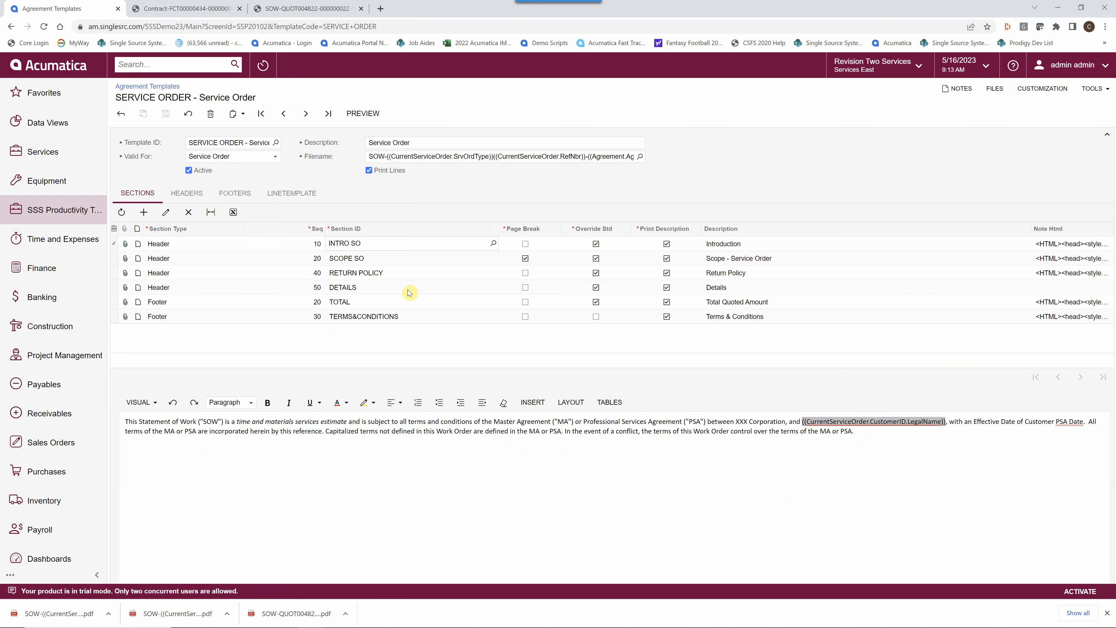
Step: Turn off Page Break for the SCOPE SO section, save the template and check the section layout in the statement of work PDF
{"action": "left_click", "coordinate": [532, 264]}
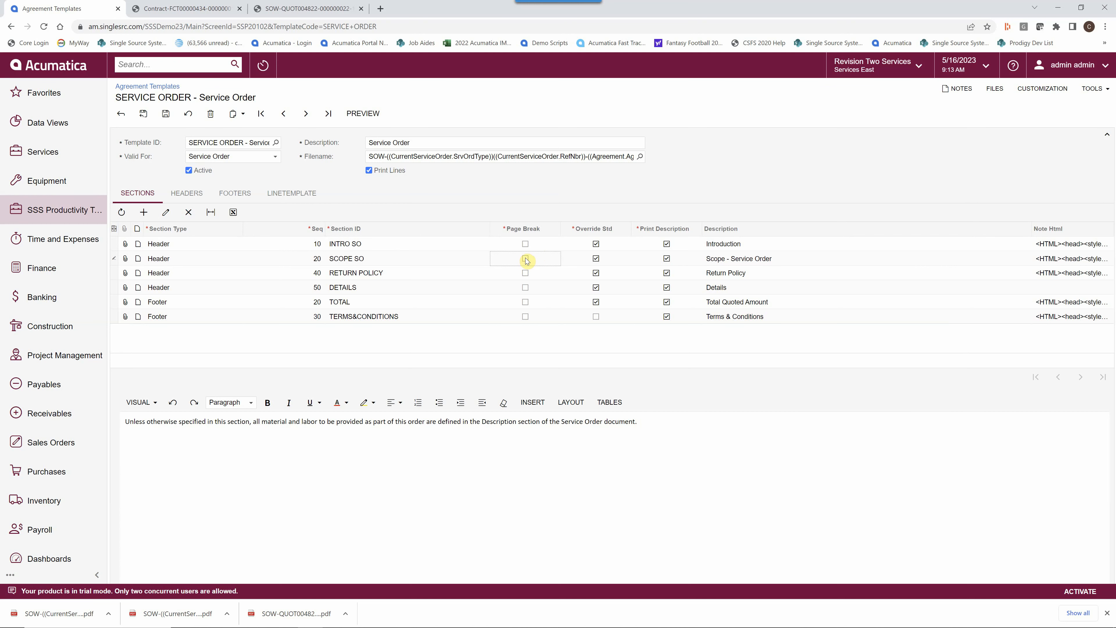
{"action": "left_click", "coordinate": [165, 114]}
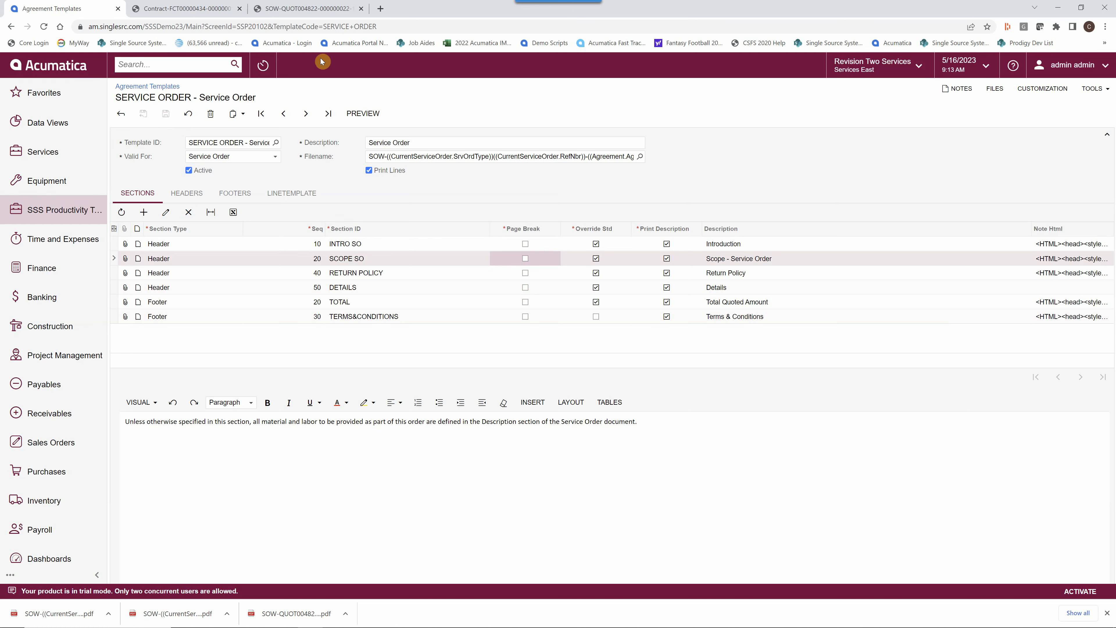
{"action": "left_click", "coordinate": [306, 10]}
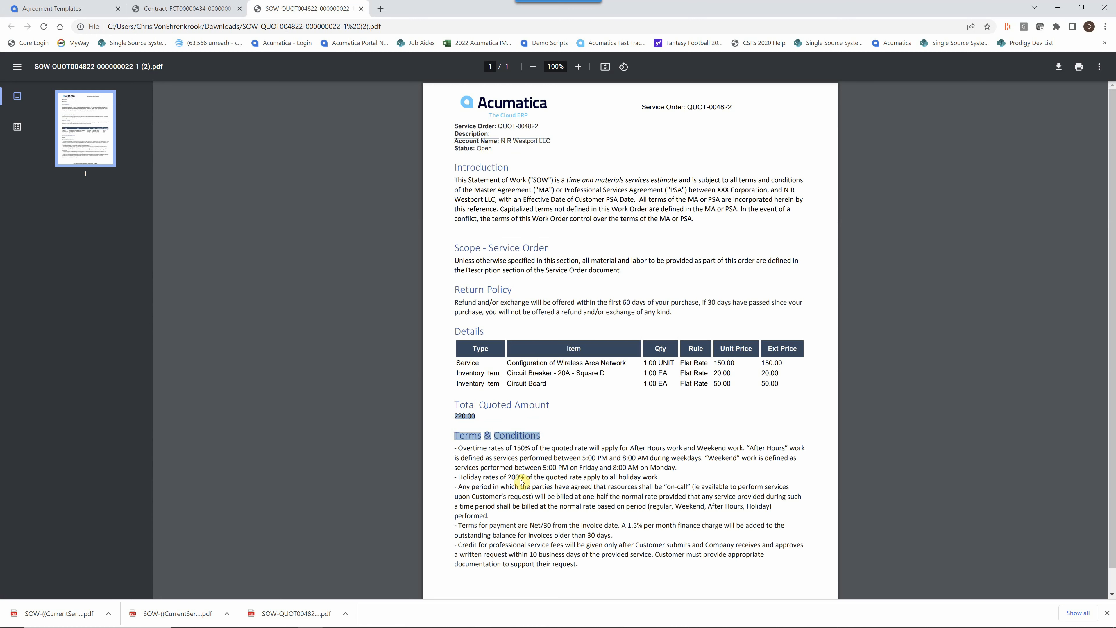
{"action": "left_click", "coordinate": [88, 12]}
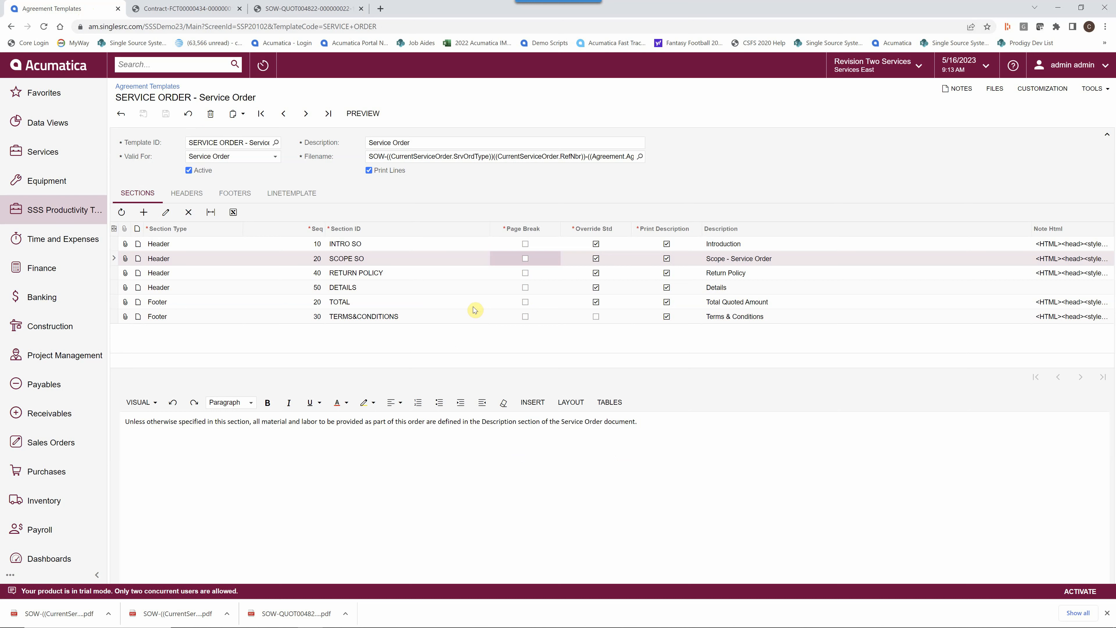
Step: Enable Page Break for the SCOPE SO section, save the template, and generate and open its preview PDF
{"action": "left_click", "coordinate": [526, 258]}
{"action": "left_click", "coordinate": [169, 117]}
{"action": "left_click", "coordinate": [363, 114]}
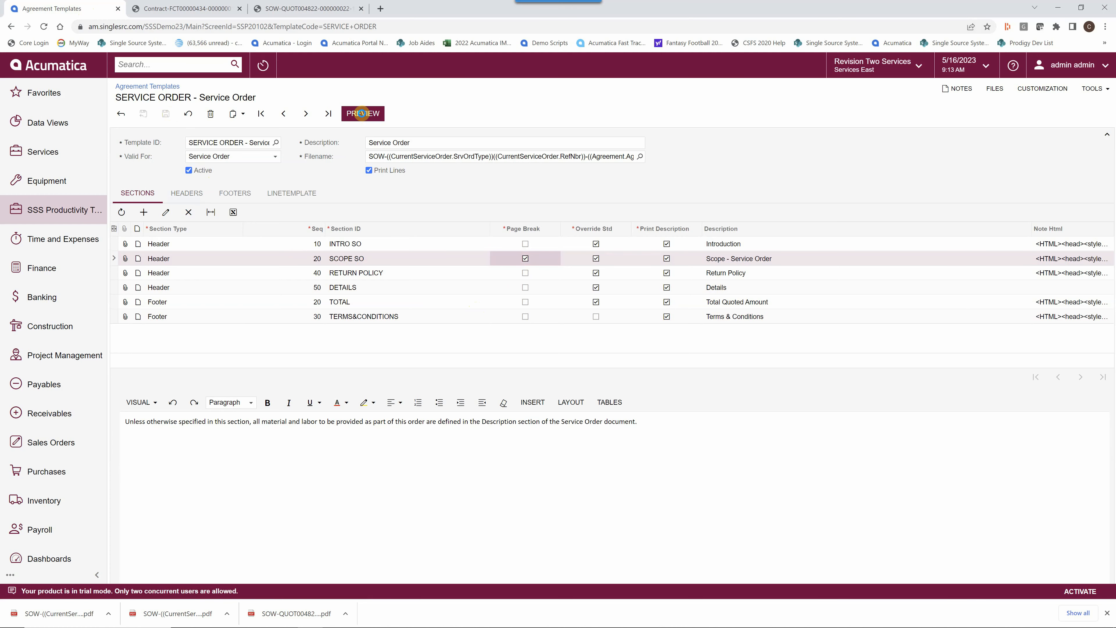
{"action": "left_click", "coordinate": [58, 613]}
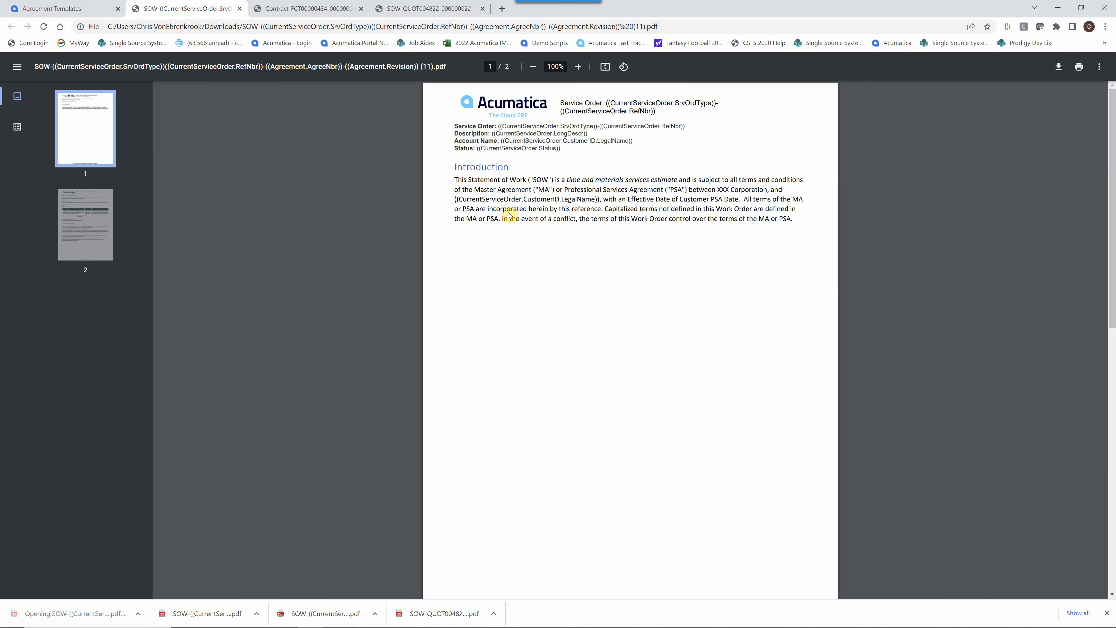
Step: Examine the preview PDF's page break between the Introduction and Scope - Service Order sections
{"action": "scroll", "coordinate": [518, 237], "scroll_direction": "down", "scroll_amount": 7}
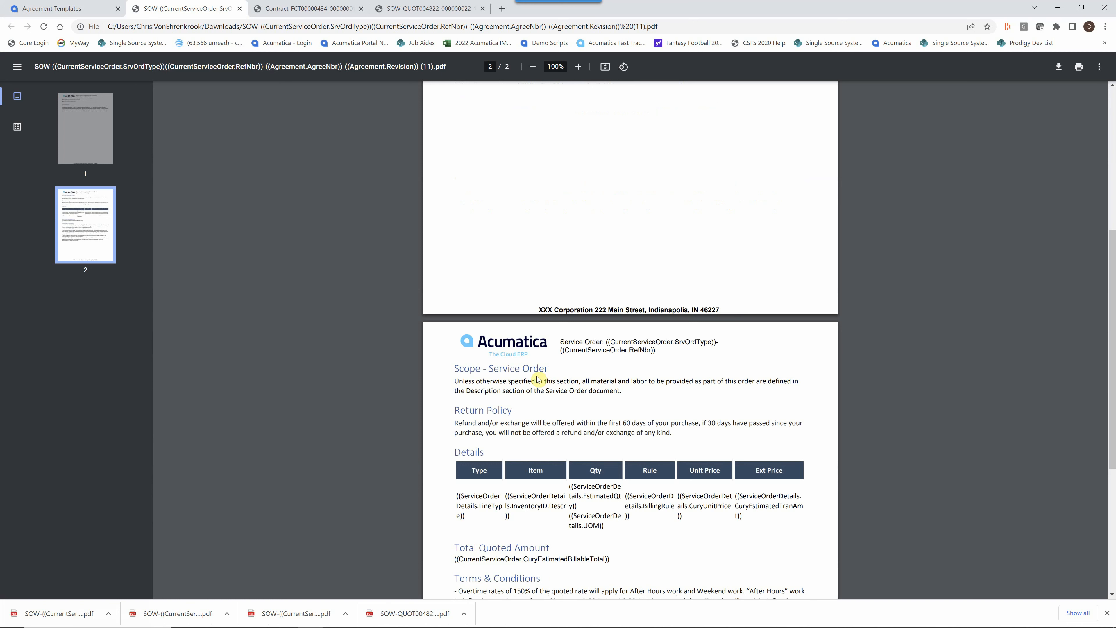
{"action": "left_click_drag", "start_coordinate": [621, 391], "coordinate": [454, 366]}
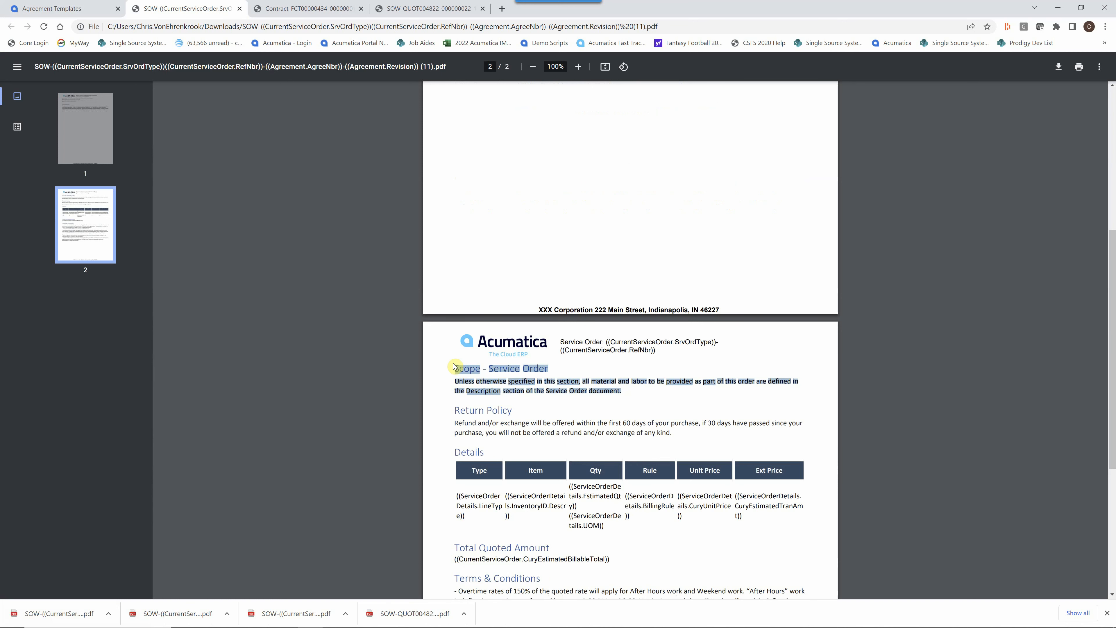
{"action": "scroll", "coordinate": [493, 273], "scroll_direction": "up", "scroll_amount": 5}
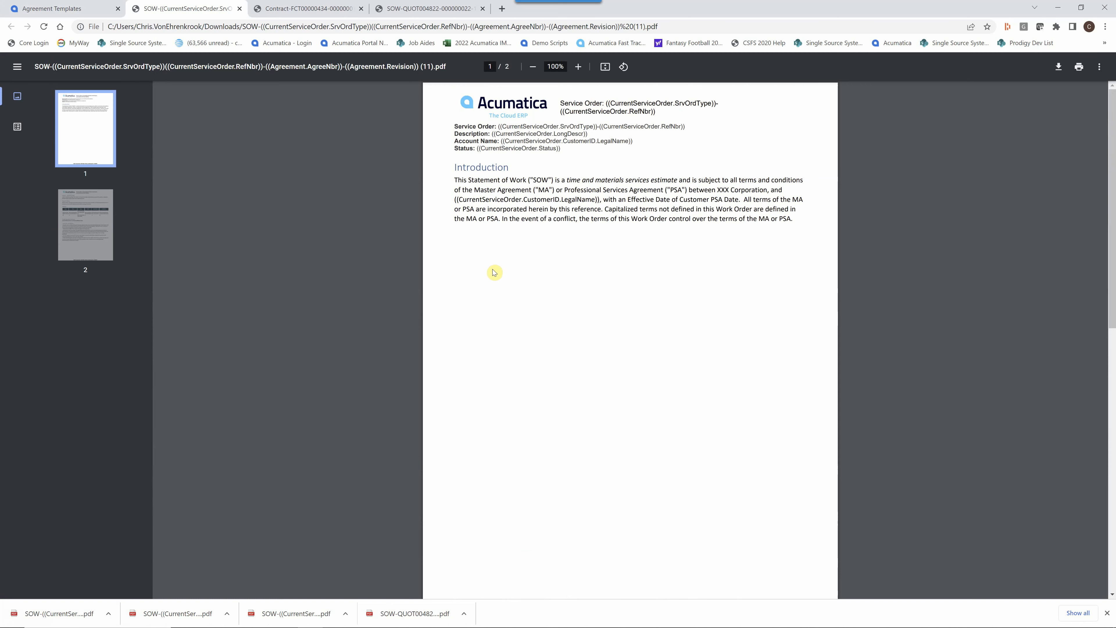
{"action": "scroll", "coordinate": [523, 319], "scroll_direction": "down", "scroll_amount": 6}
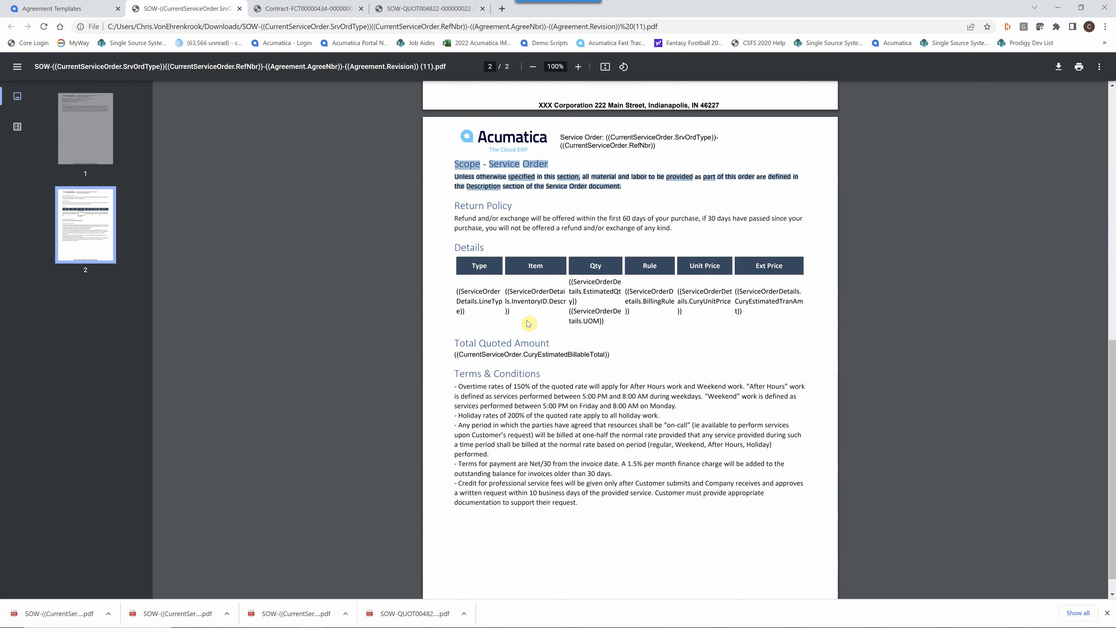
{"action": "scroll", "coordinate": [528, 323], "scroll_direction": "up", "scroll_amount": 5}
{"action": "scroll", "coordinate": [527, 323], "scroll_direction": "down", "scroll_amount": 3}
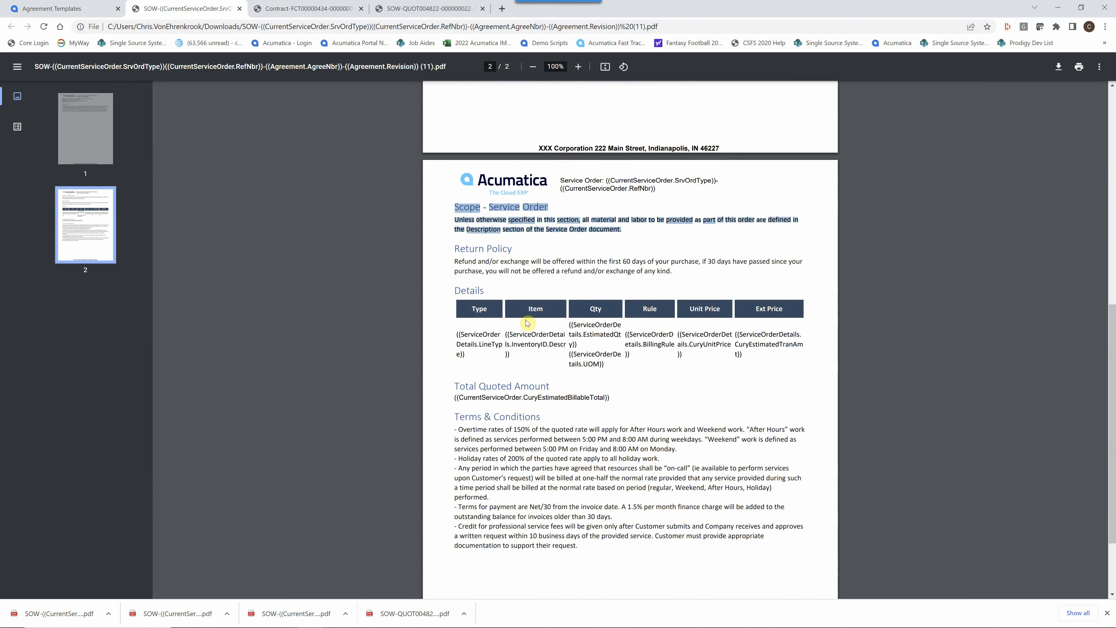
{"action": "scroll", "coordinate": [527, 323], "scroll_direction": "up", "scroll_amount": 10}
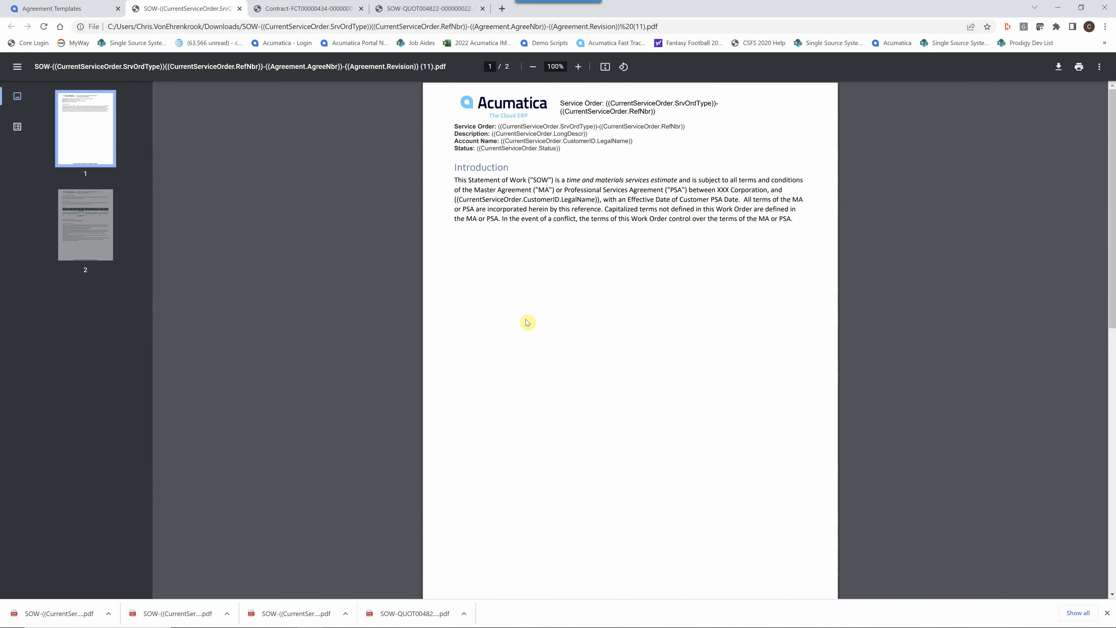
Step: Return to the SERVICE ORDER template, turn off Page Break for the SCOPE SO section and save the template
{"action": "left_click", "coordinate": [62, 10]}
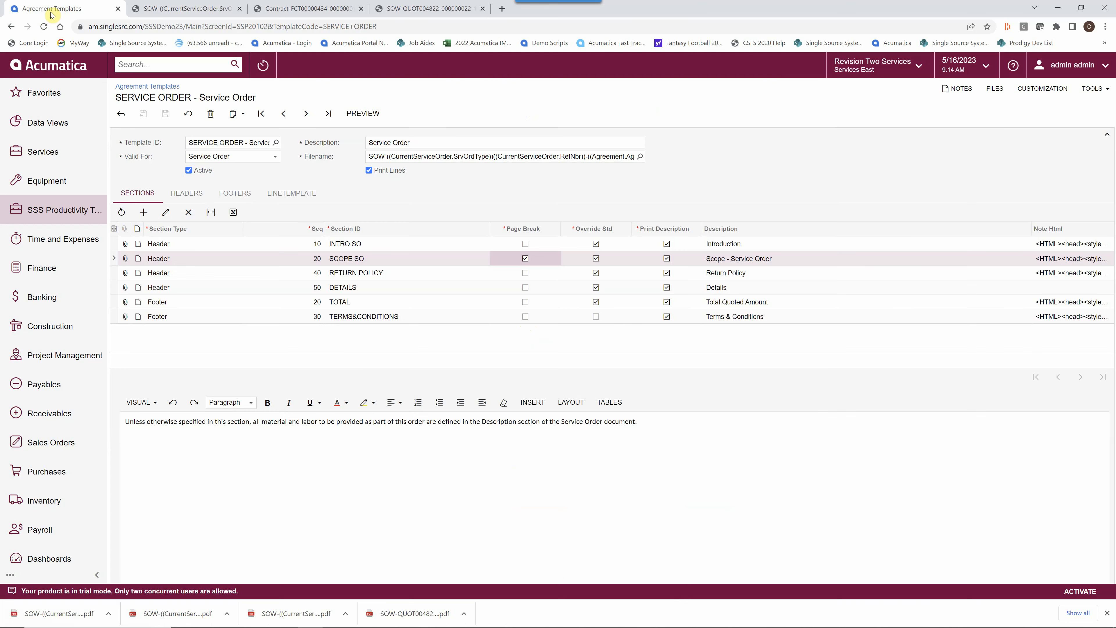
{"action": "left_click", "coordinate": [525, 258]}
{"action": "left_click", "coordinate": [164, 118]}
Step: Examine the descriptions of the INTRO SO, SCOPE SO and RETURN POLICY sections and the Print Description option for INTRO SO
{"action": "left_click", "coordinate": [114, 244]}
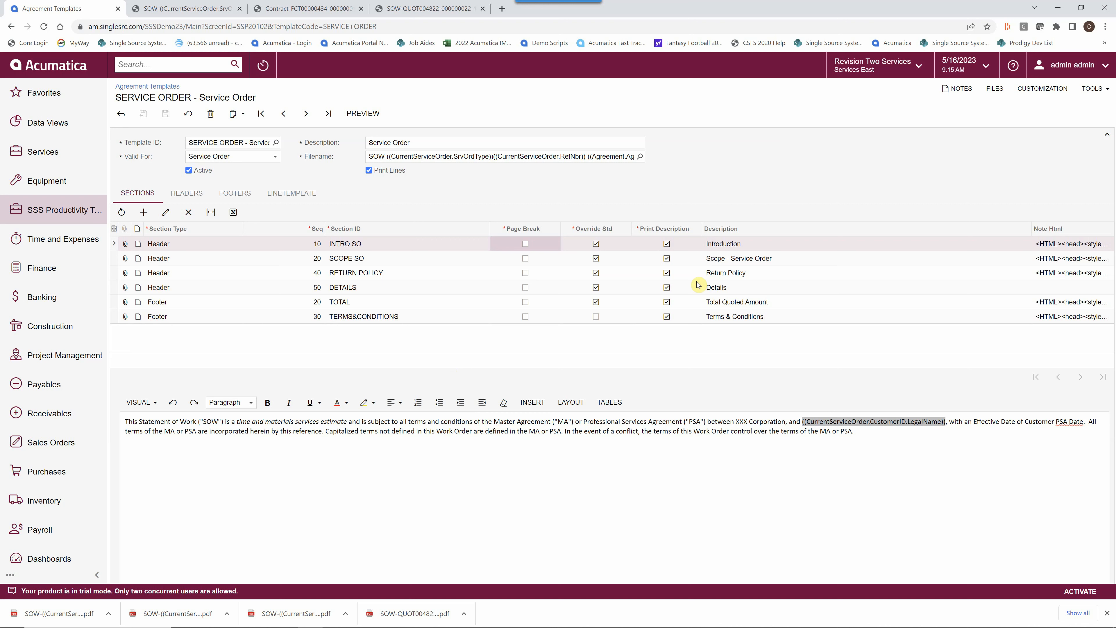
{"action": "left_click", "coordinate": [726, 249]}
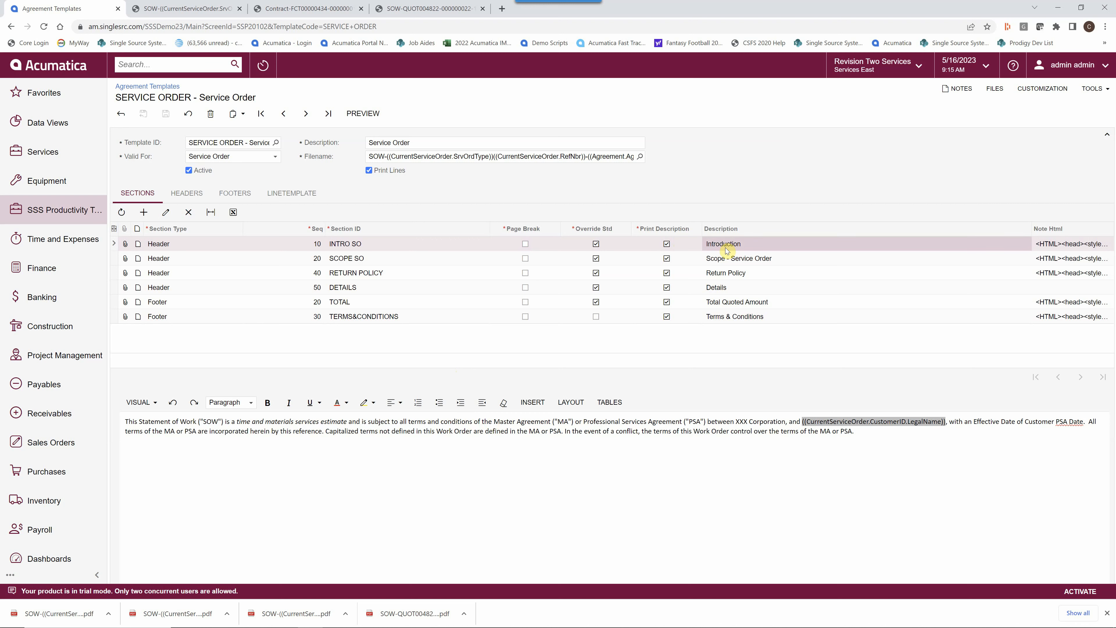
{"action": "left_click", "coordinate": [731, 260]}
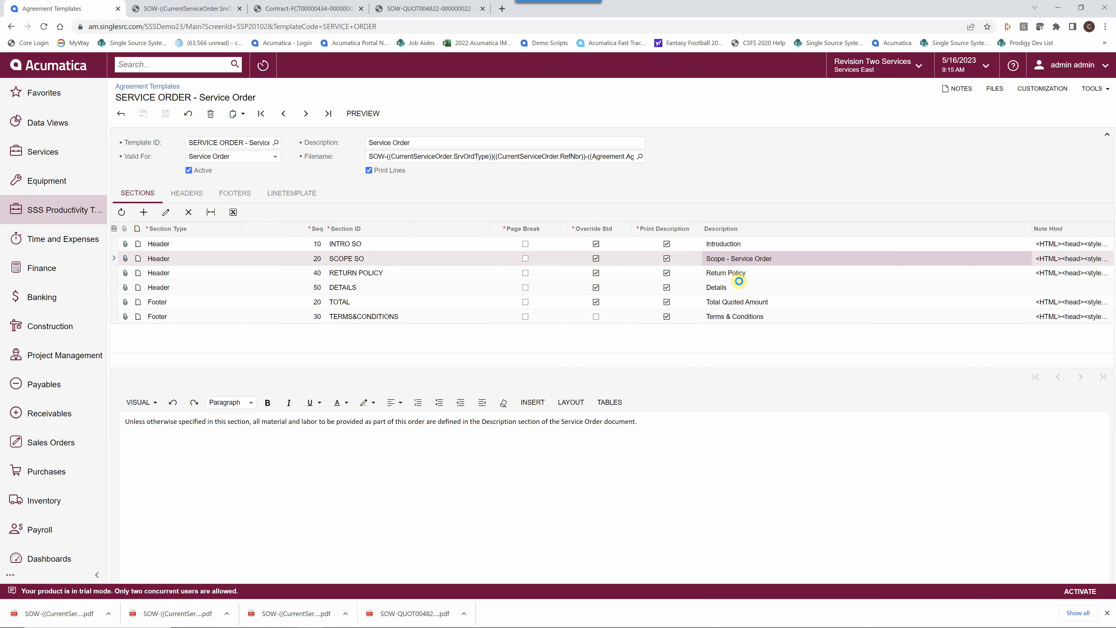
{"action": "left_click", "coordinate": [732, 275]}
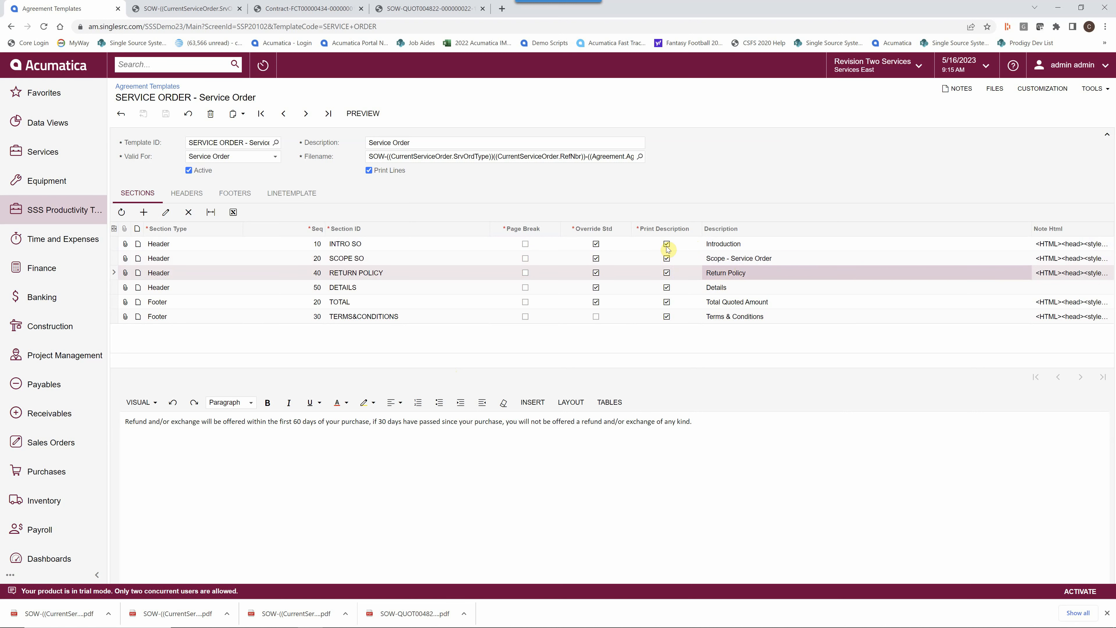
{"action": "left_click", "coordinate": [682, 243]}
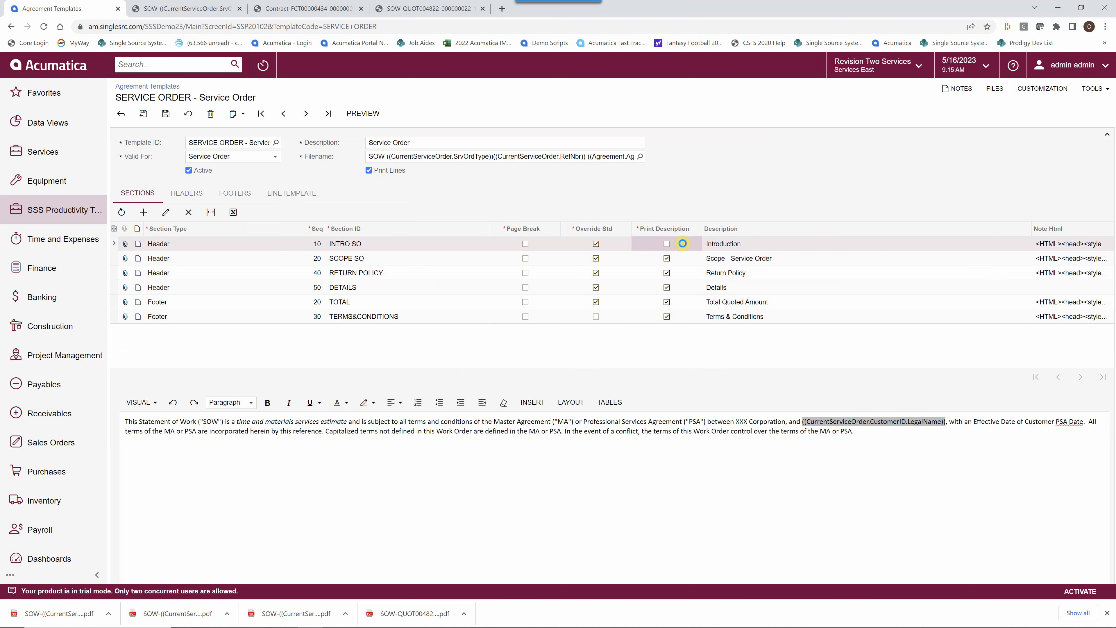
{"action": "left_click", "coordinate": [730, 246]}
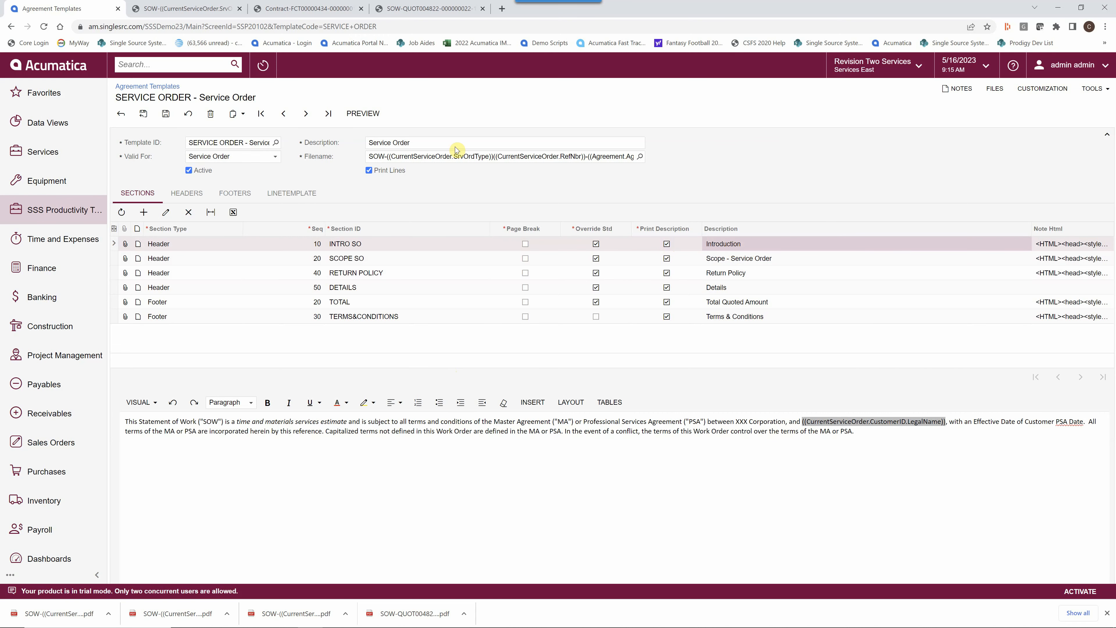
Step: Examine the Introduction, Scope - Service Order, Return Policy and Details headings in the quote's statement of work PDF
{"action": "left_click", "coordinate": [451, 9]}
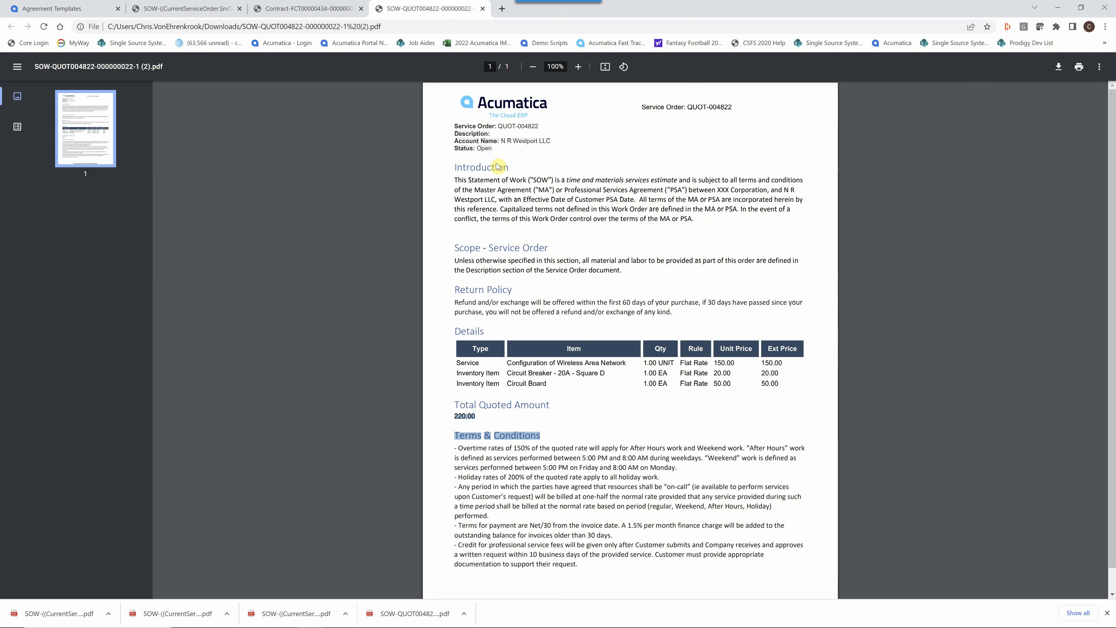
{"action": "left_click_drag", "start_coordinate": [461, 179], "coordinate": [433, 173]}
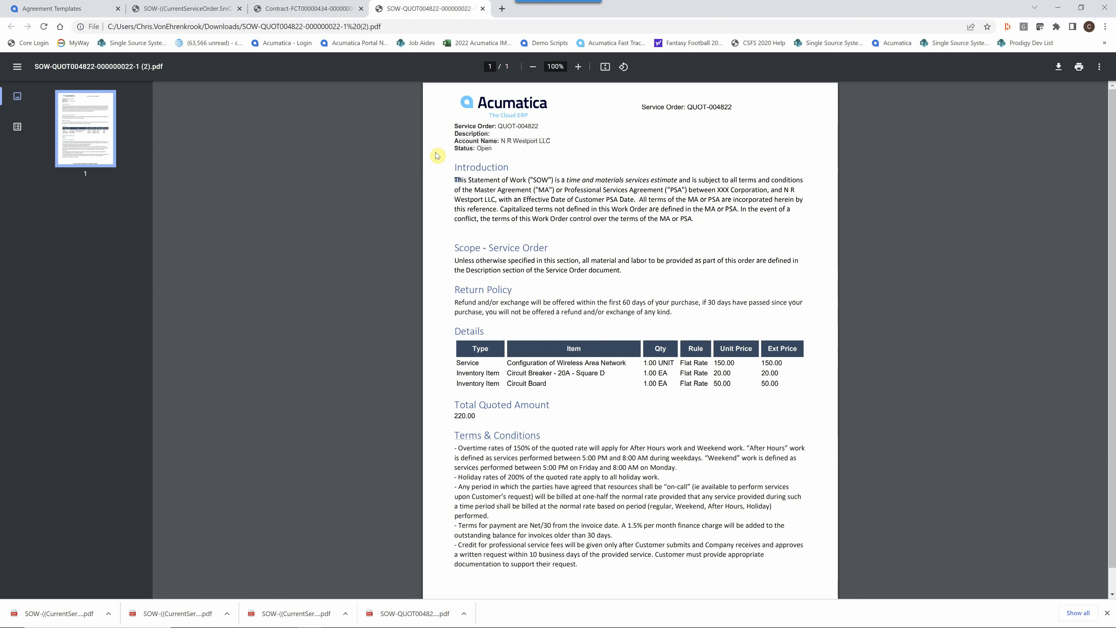
{"action": "double_click", "coordinate": [461, 167]}
{"action": "left_click_drag", "start_coordinate": [544, 247], "coordinate": [447, 247]}
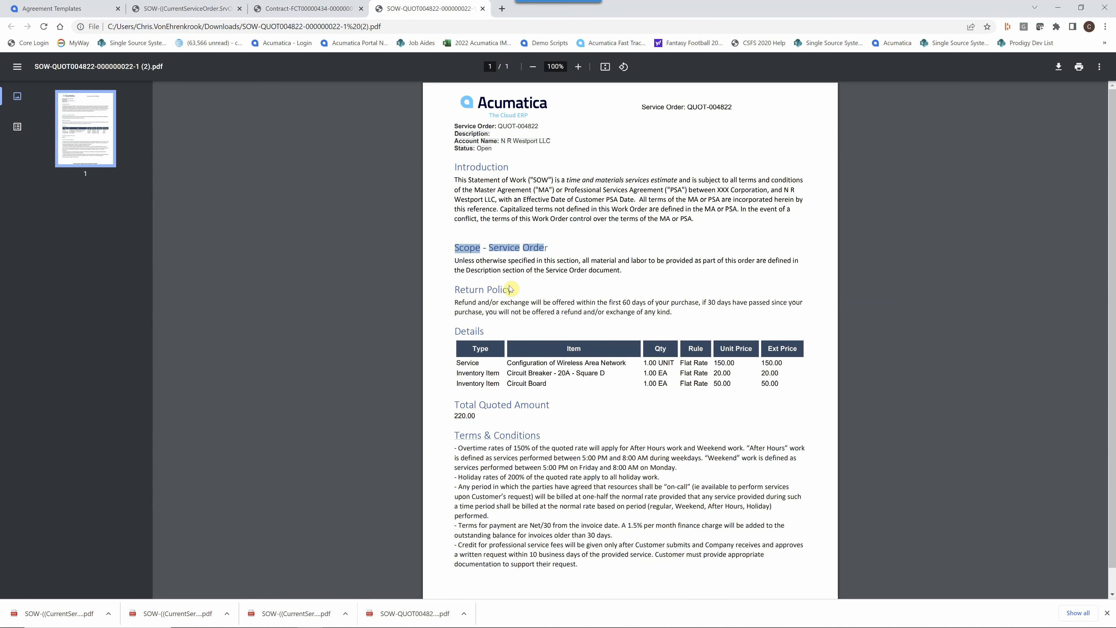
{"action": "left_click_drag", "start_coordinate": [514, 289], "coordinate": [444, 289]}
{"action": "left_click_drag", "start_coordinate": [483, 331], "coordinate": [445, 326]}
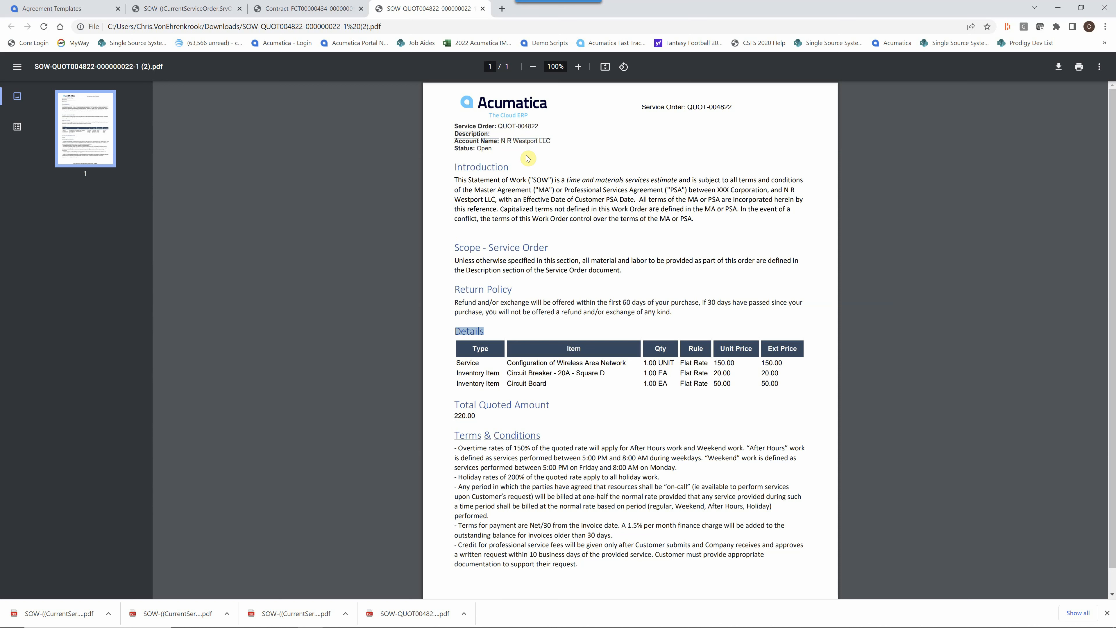
{"action": "left_click_drag", "start_coordinate": [508, 167], "coordinate": [447, 161]}
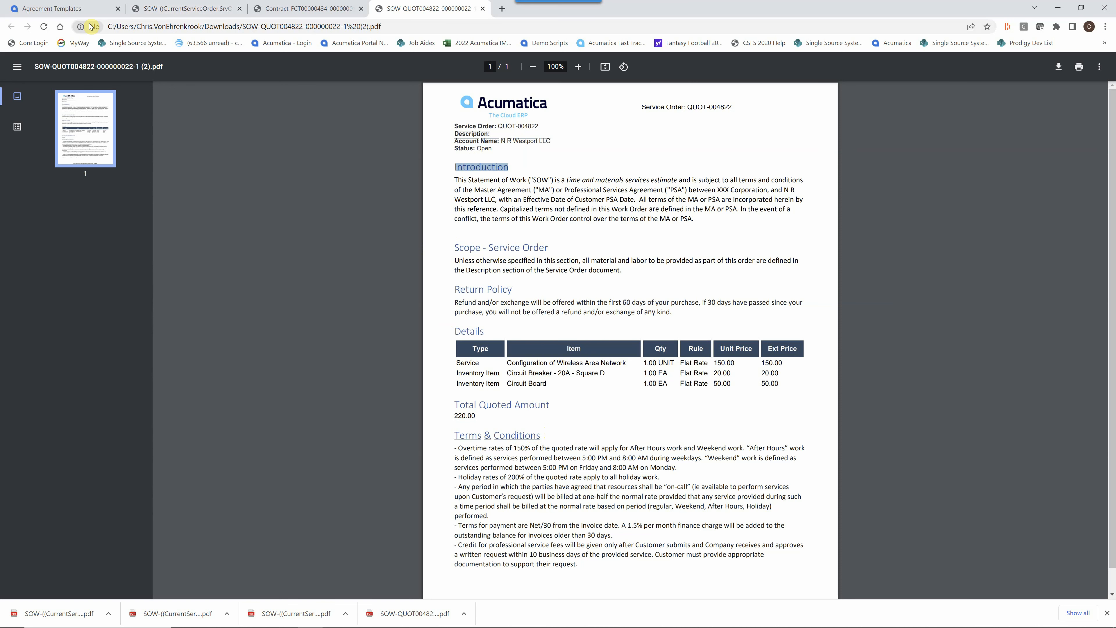
Step: Select the DETAILS section's empty text in the SERVICE ORDER template and switch to Example Table.docx in Word
{"action": "left_click", "coordinate": [69, 13]}
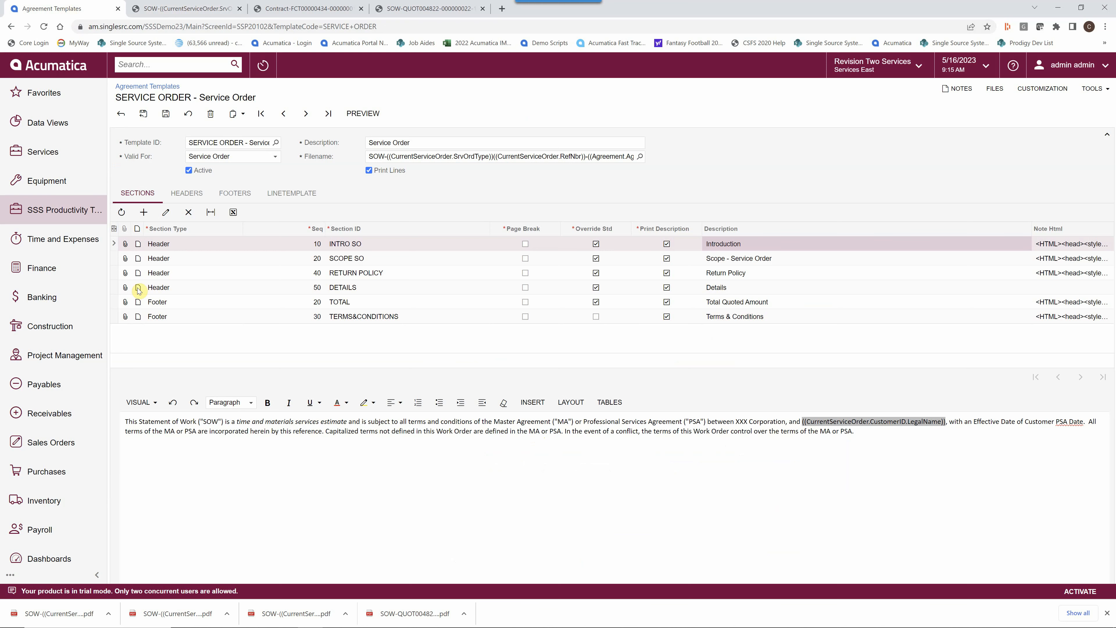
{"action": "left_click", "coordinate": [116, 288]}
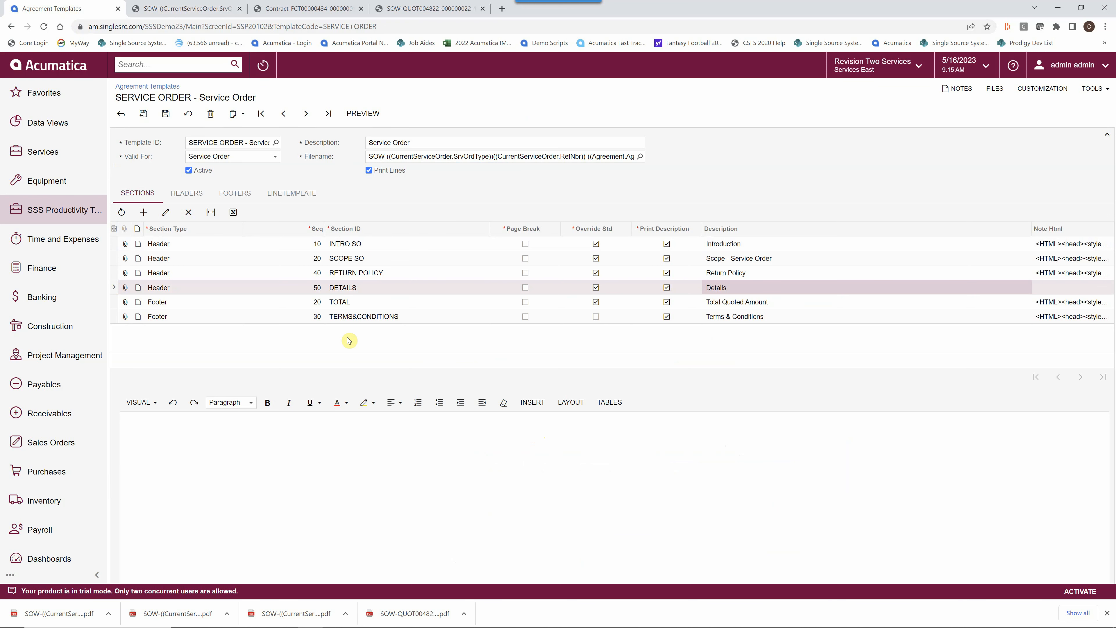
{"action": "left_click", "coordinate": [191, 433]}
{"action": "mouse_move", "coordinate": [387, 627]}
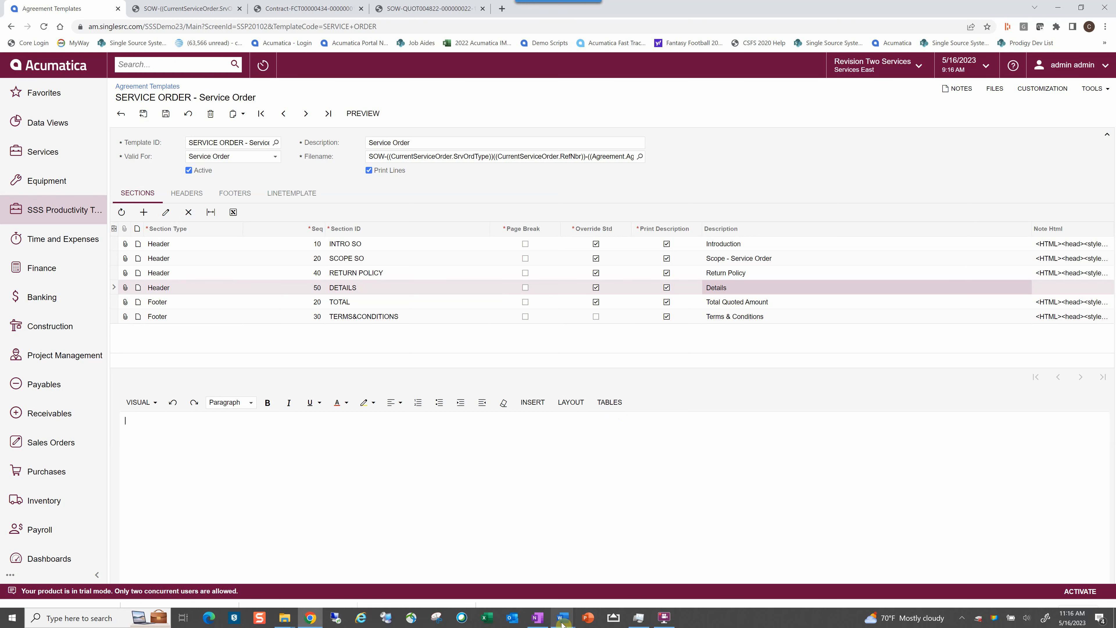
{"action": "mouse_move", "coordinate": [565, 619]}
{"action": "left_click", "coordinate": [601, 547]}
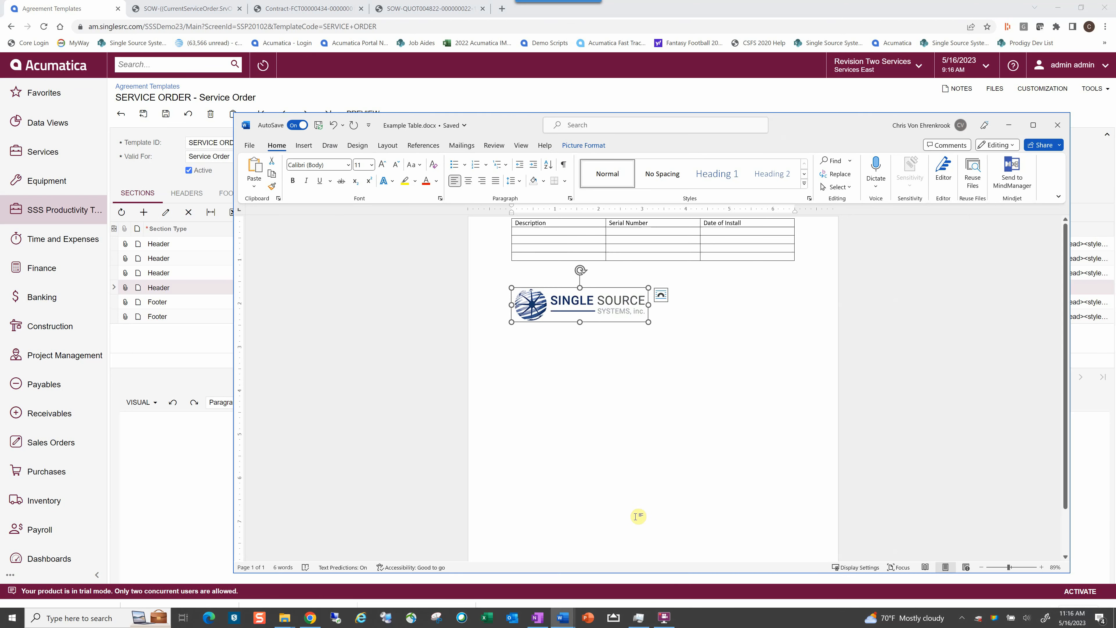
{"action": "left_click_drag", "start_coordinate": [505, 129], "coordinate": [424, 98]}
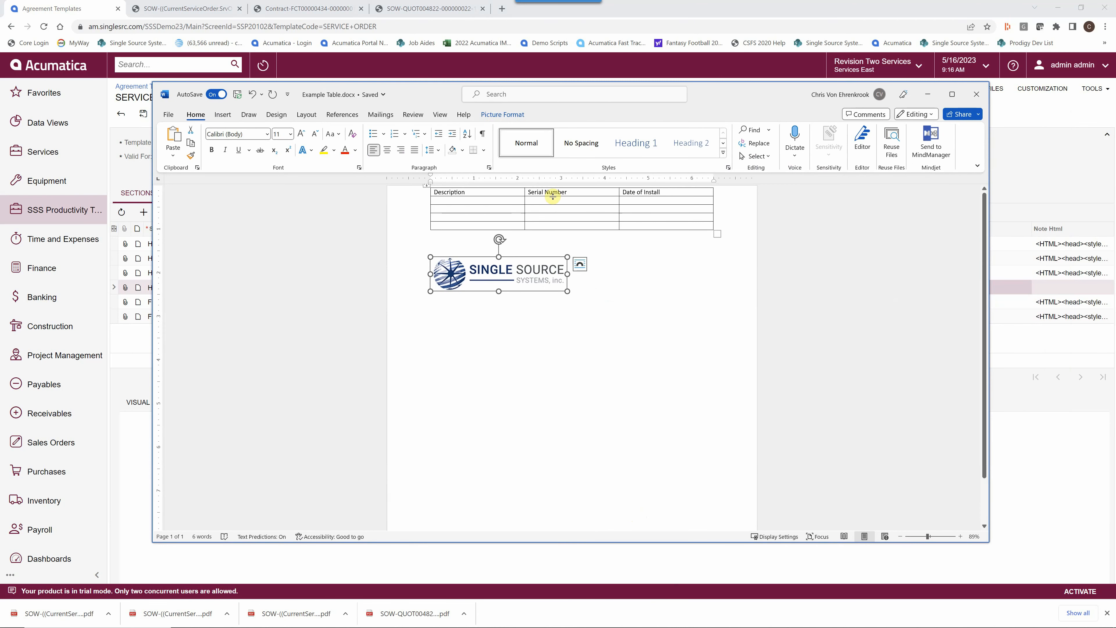
{"action": "left_click", "coordinate": [425, 188]}
{"action": "right_click", "coordinate": [428, 186]}
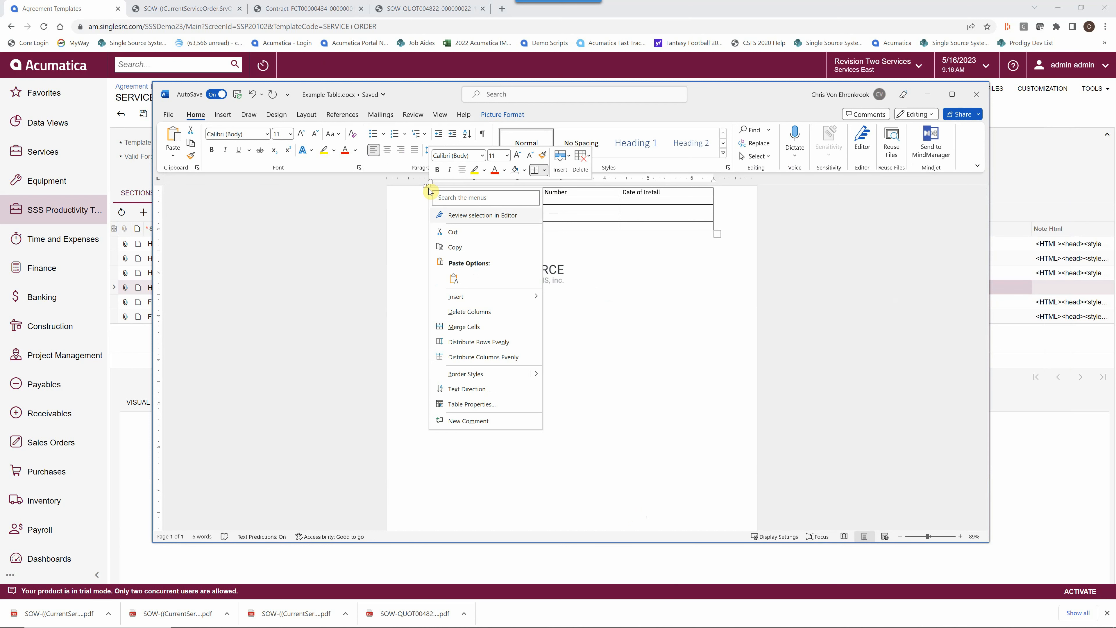
{"action": "left_click", "coordinate": [580, 315]}
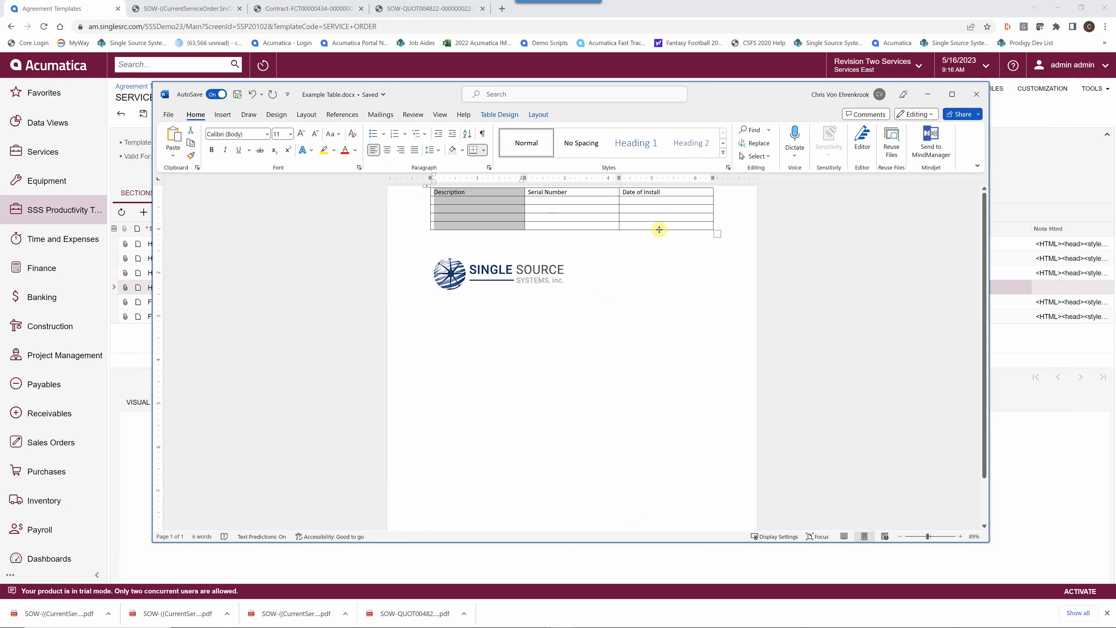
{"action": "left_click_drag", "start_coordinate": [686, 227], "coordinate": [435, 196]}
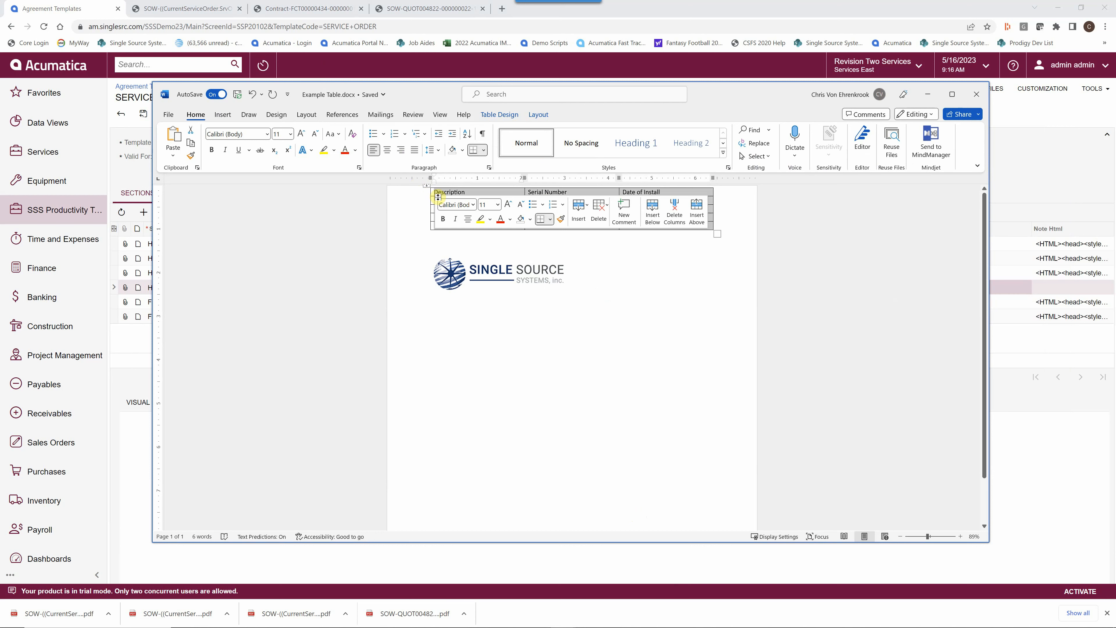
{"action": "left_click", "coordinate": [431, 242]}
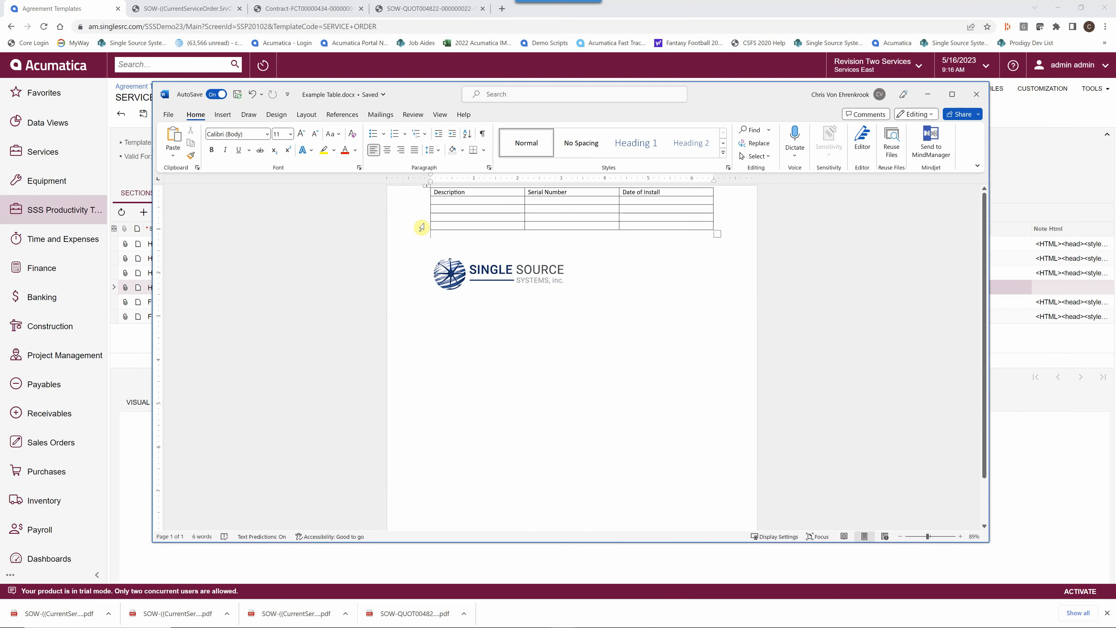
Step: Copy the entire Description, Serial Number and Date of Install table from Word and paste it into the DETAILS section text in Acumatica
{"action": "mouse_move", "coordinate": [434, 194]}
{"action": "left_mouse_down"}
{"action": "mouse_move", "coordinate": [561, 222]}
{"action": "mouse_move", "coordinate": [658, 227]}
{"action": "left_mouse_up"}
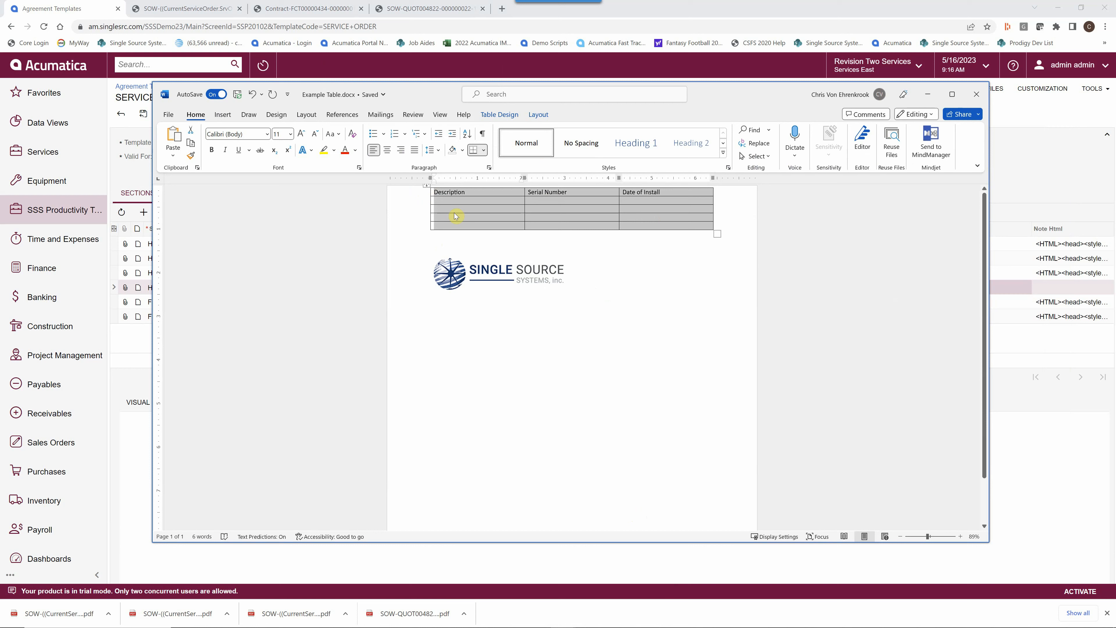
{"action": "right_click", "coordinate": [425, 187]}
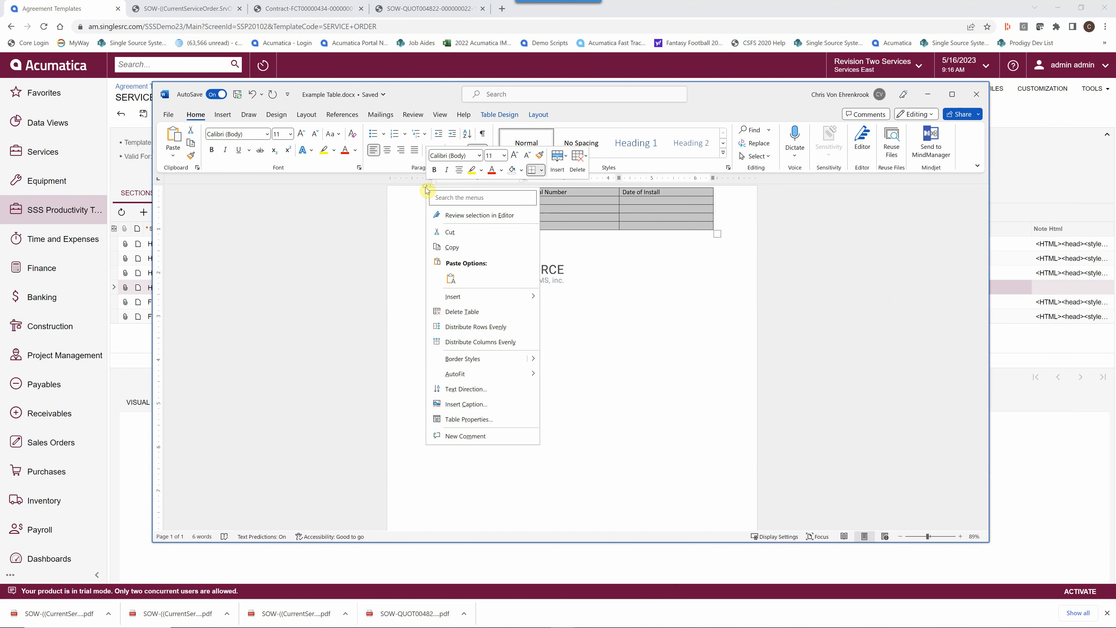
{"action": "left_click", "coordinate": [452, 248]}
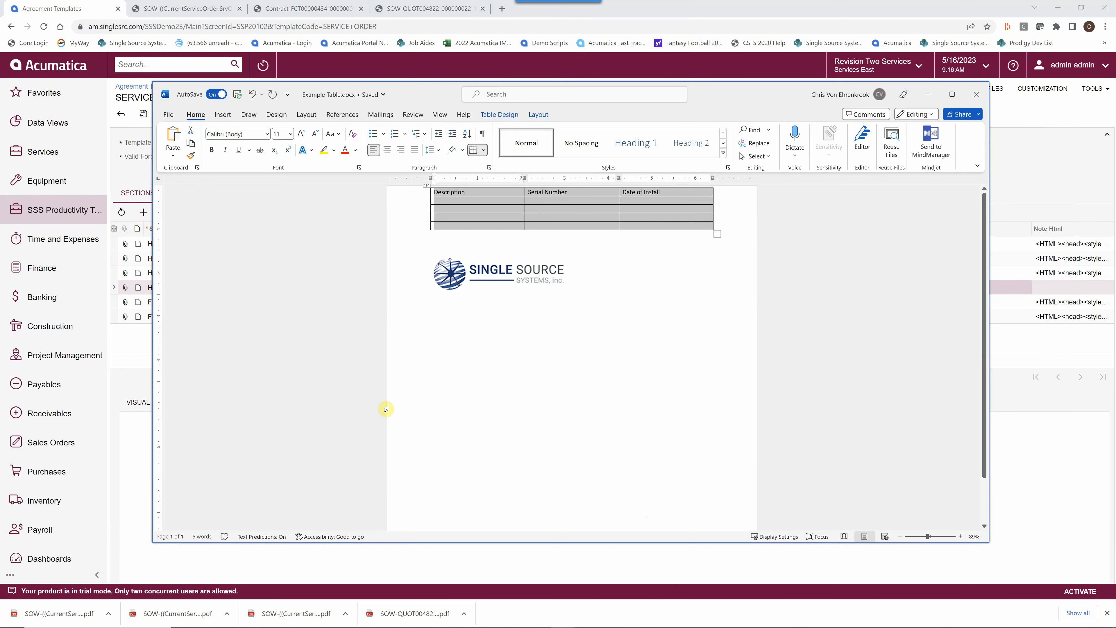
{"action": "left_click", "coordinate": [129, 476]}
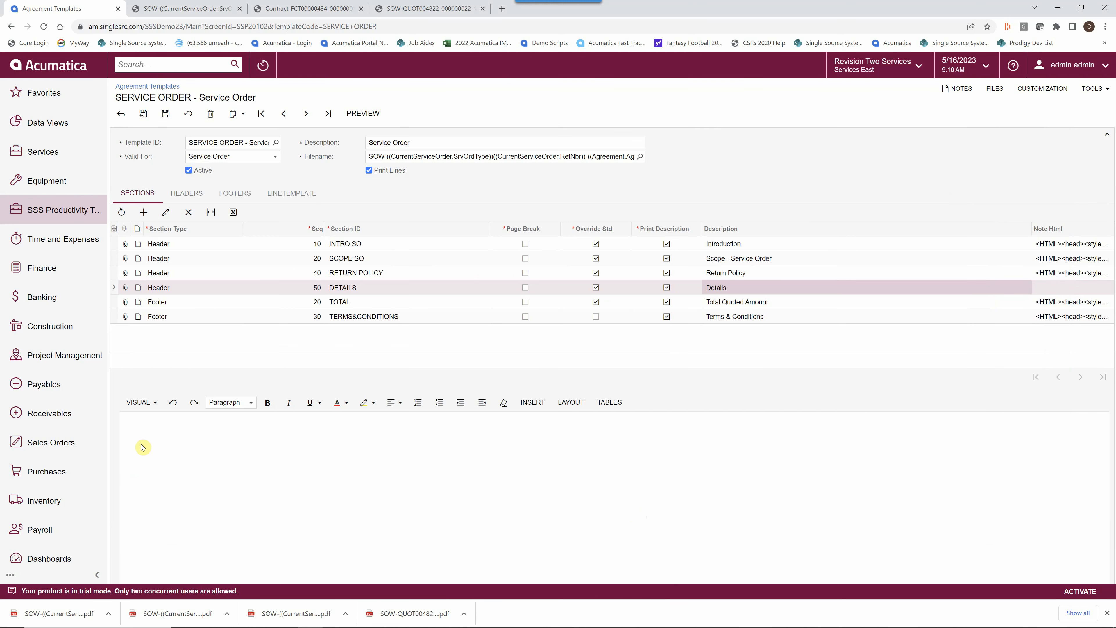
{"action": "key", "text": "ctrl+v"}
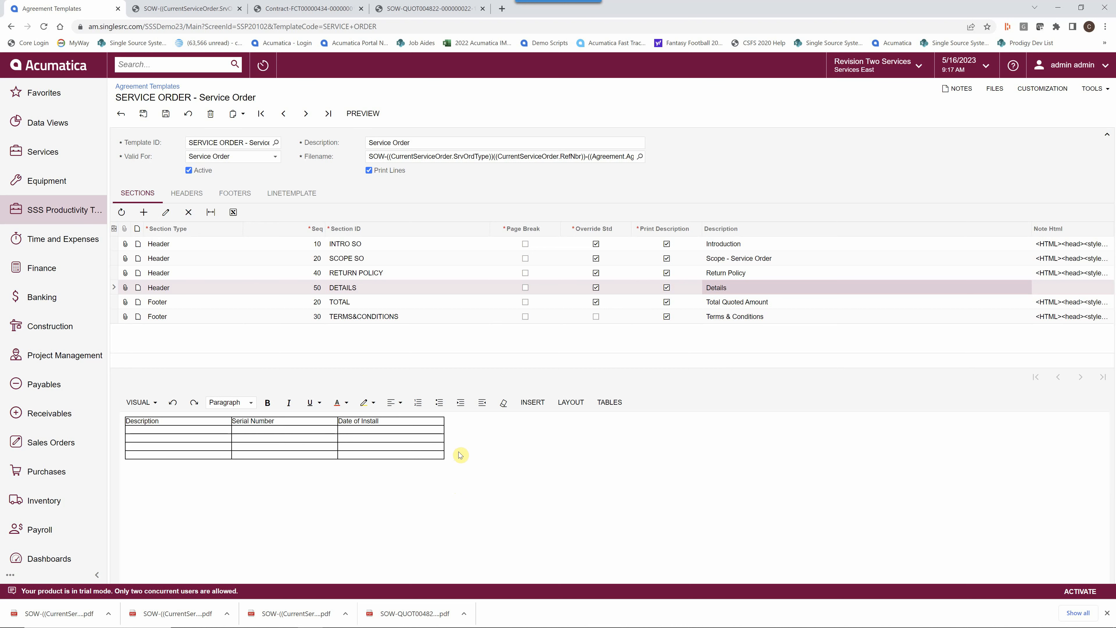
Step: Examine the ((Logo)) placeholder in the template's page header
{"action": "left_click", "coordinate": [180, 199]}
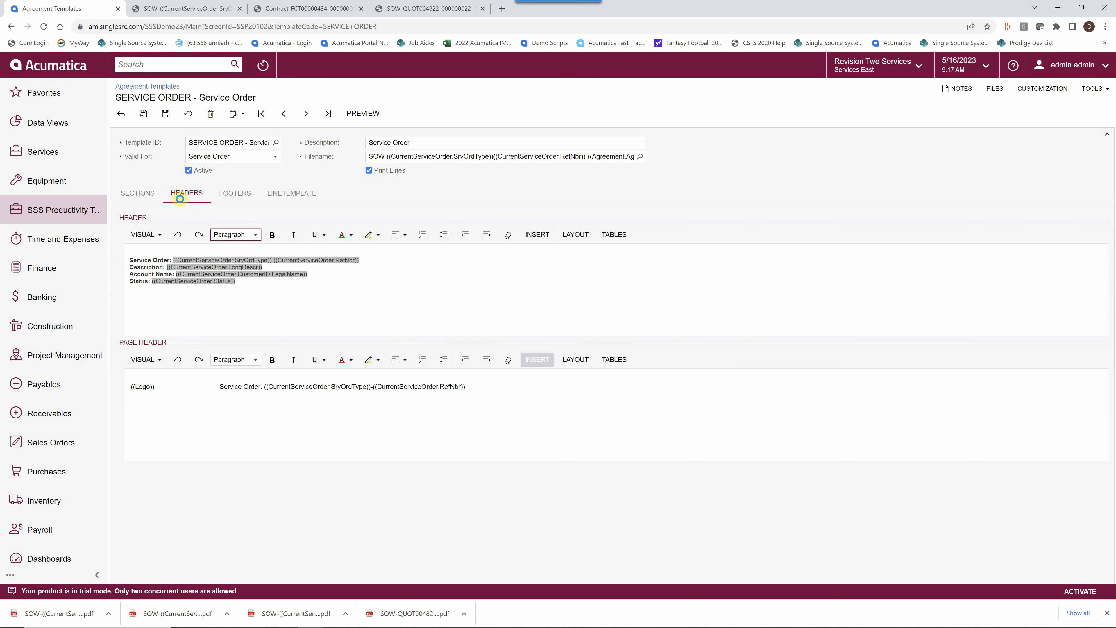
{"action": "left_click", "coordinate": [159, 390]}
{"action": "left_click_drag", "start_coordinate": [159, 390], "coordinate": [130, 389]}
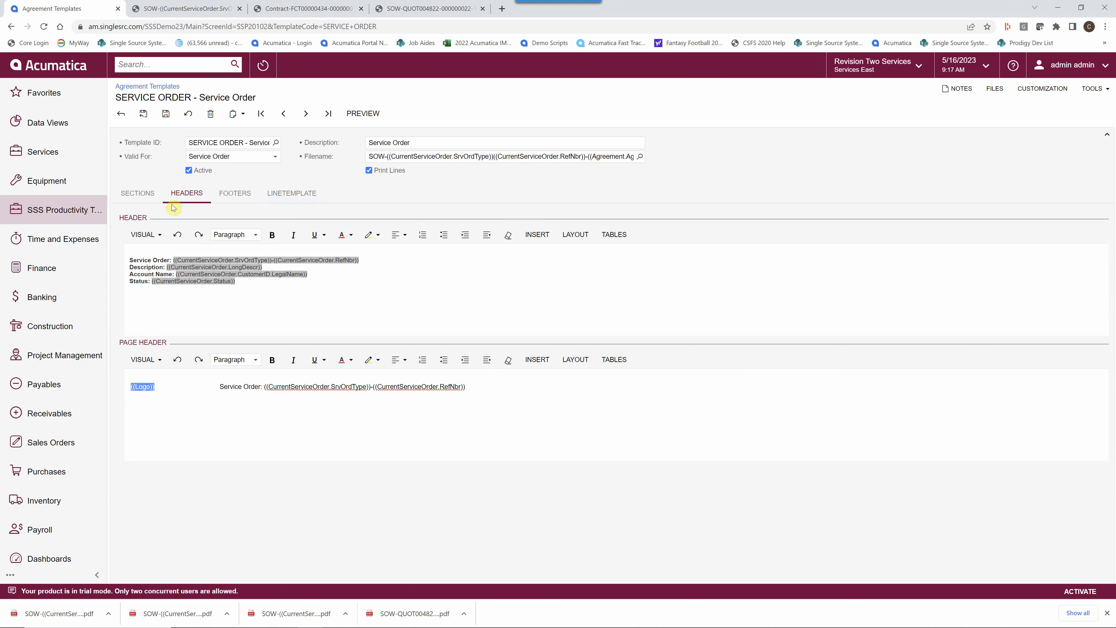
Step: Copy the Single Source Systems logo from Example Table.docx in Word and paste it below the table in Acumatica's DETAILS section text
{"action": "left_click", "coordinate": [149, 199]}
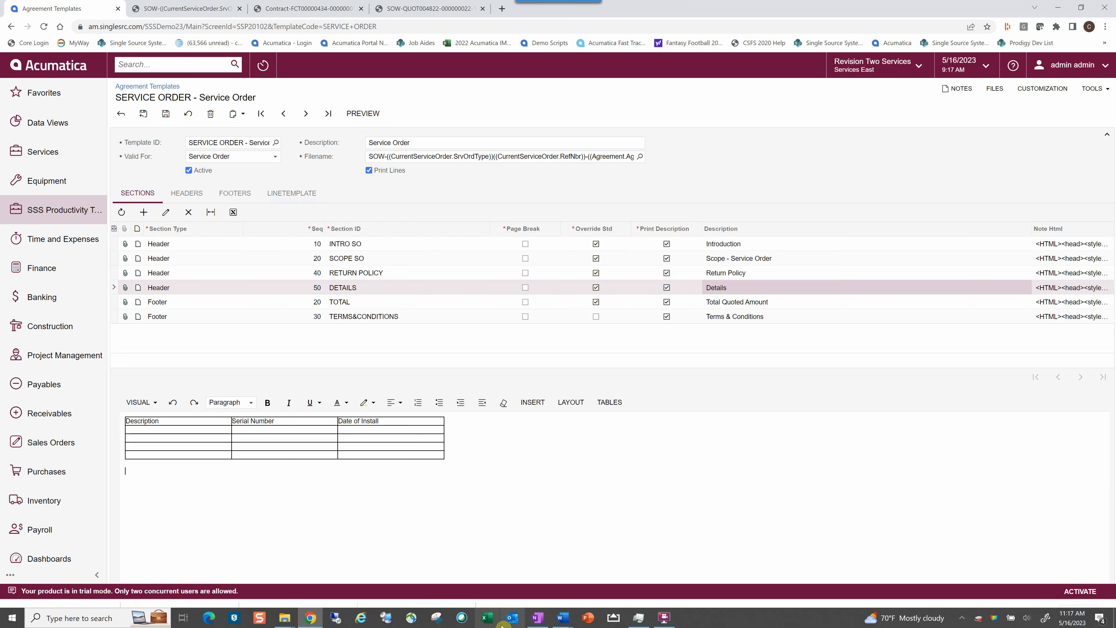
{"action": "mouse_move", "coordinate": [564, 622]}
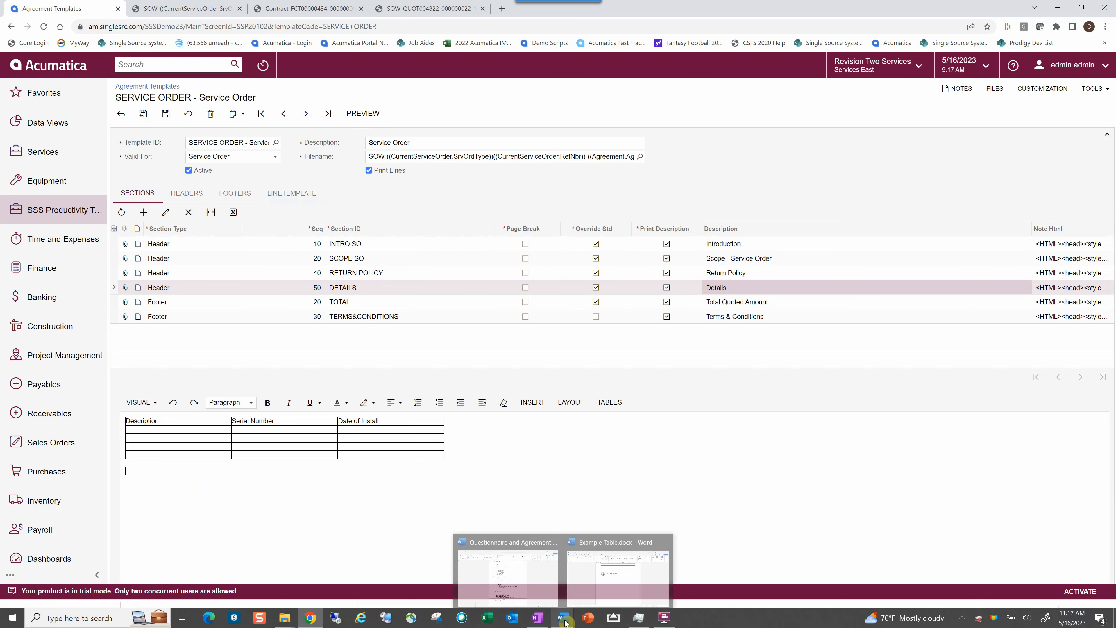
{"action": "left_click", "coordinate": [606, 546]}
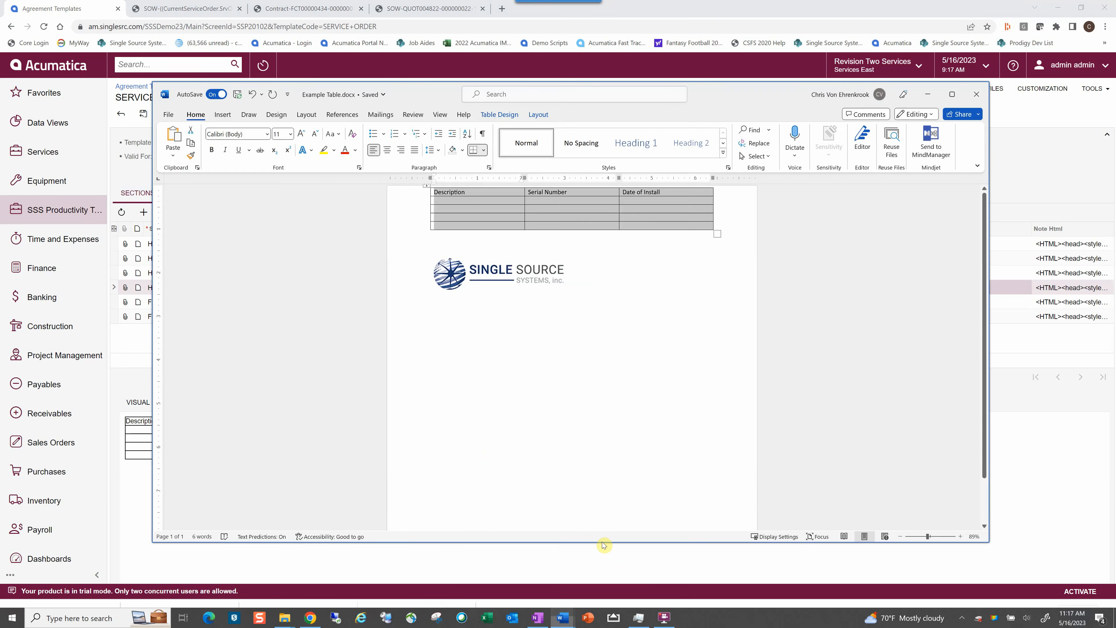
{"action": "right_click", "coordinate": [502, 278]}
{"action": "right_click", "coordinate": [494, 282]}
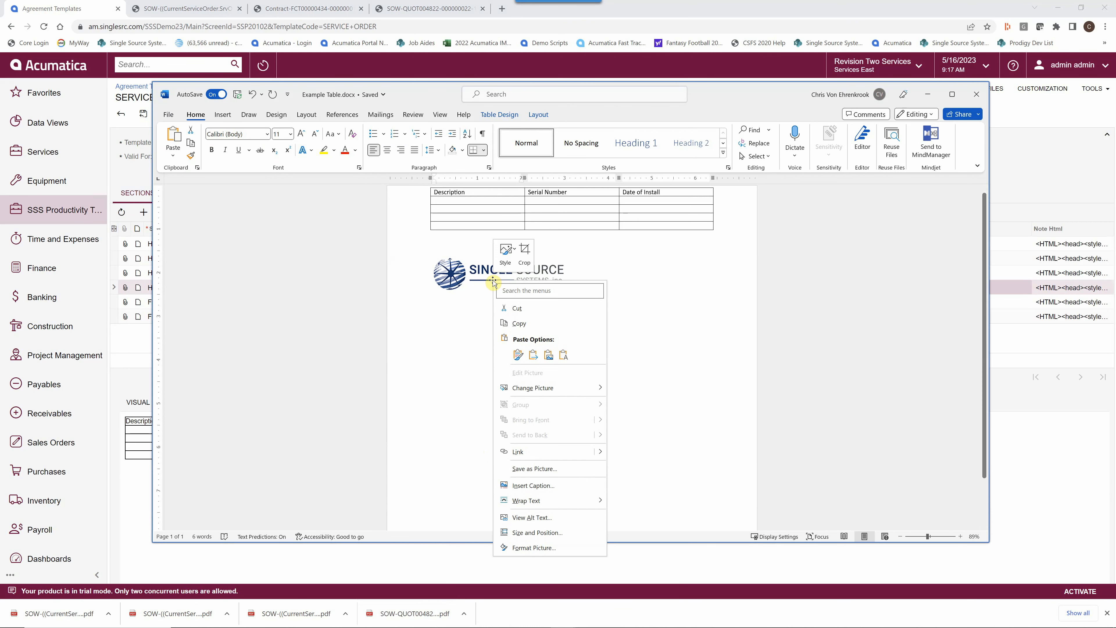
{"action": "left_click", "coordinate": [518, 323]}
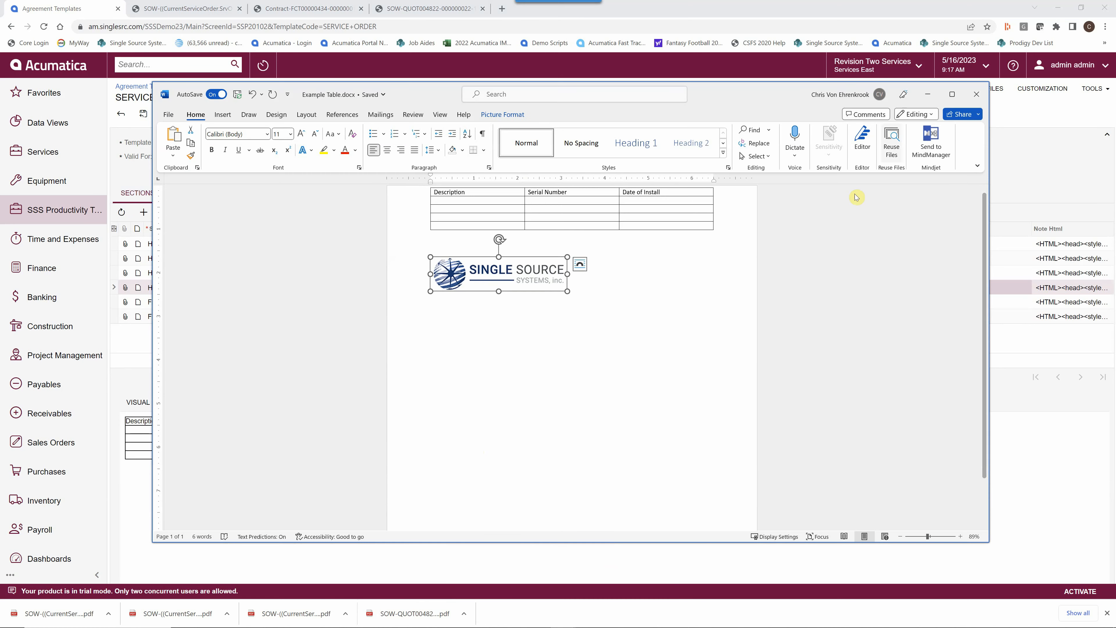
{"action": "left_click", "coordinate": [929, 95]}
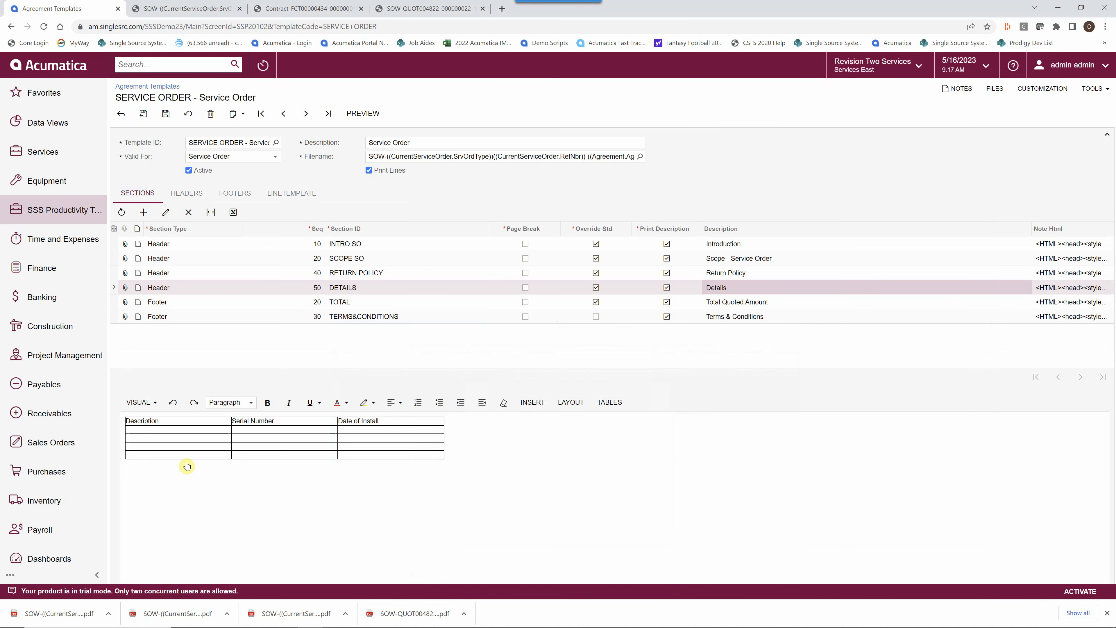
{"action": "right_click", "coordinate": [133, 471]}
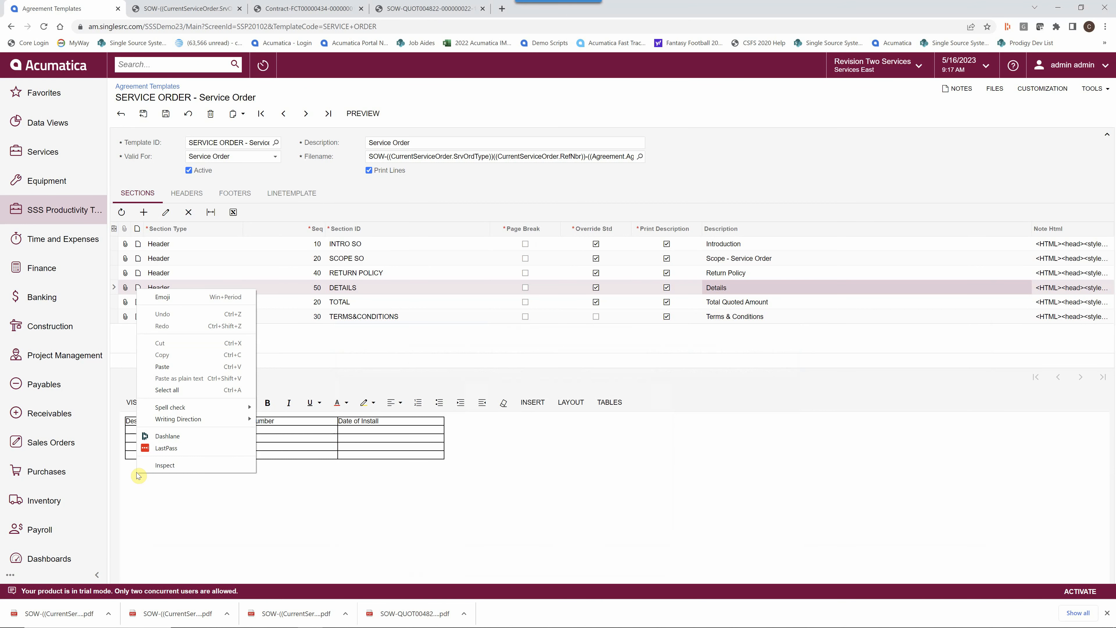
{"action": "left_click", "coordinate": [167, 367]}
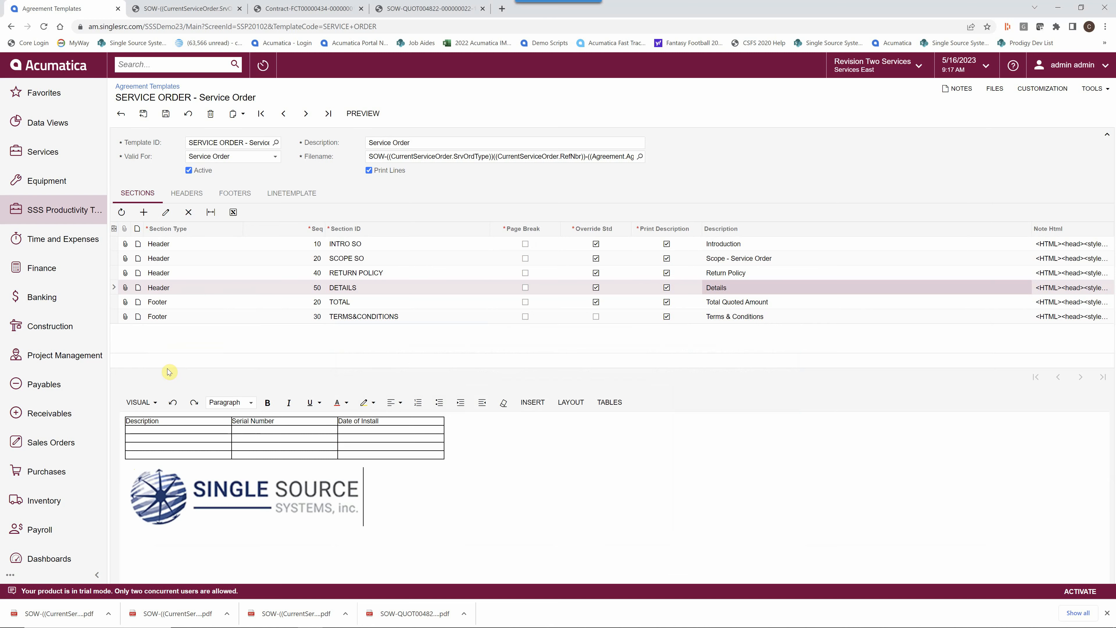
Step: Try the Small, Med and Large width presets on the pasted logo and return it to its Original width
{"action": "double_click", "coordinate": [295, 507]}
{"action": "left_click", "coordinate": [237, 390]}
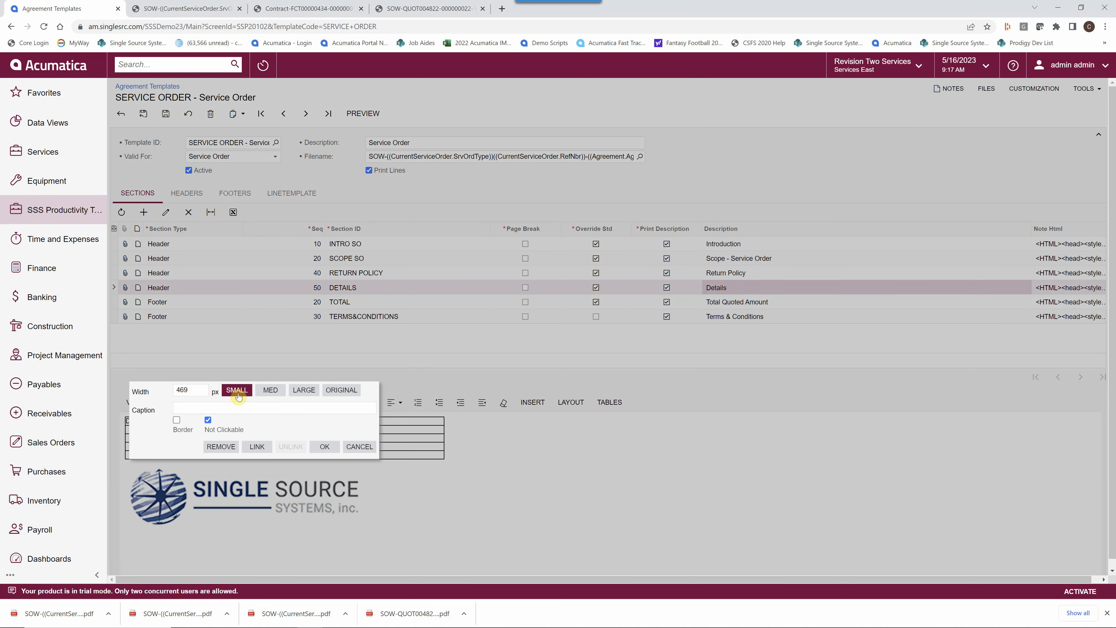
{"action": "left_click", "coordinate": [270, 390]}
{"action": "left_click", "coordinate": [304, 391]}
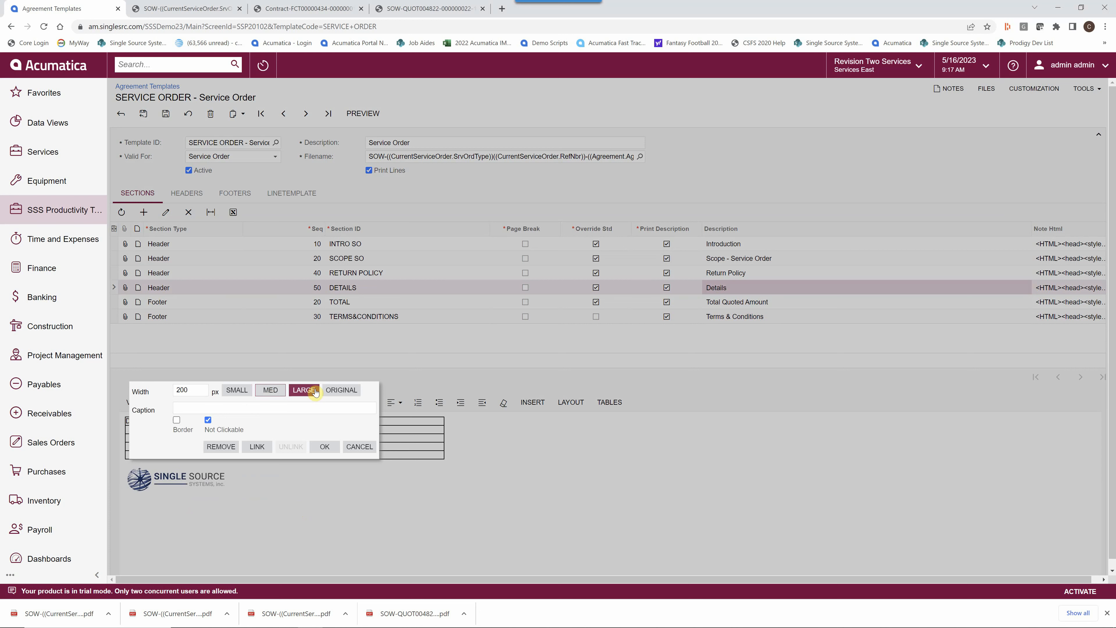
{"action": "left_click", "coordinate": [342, 391]}
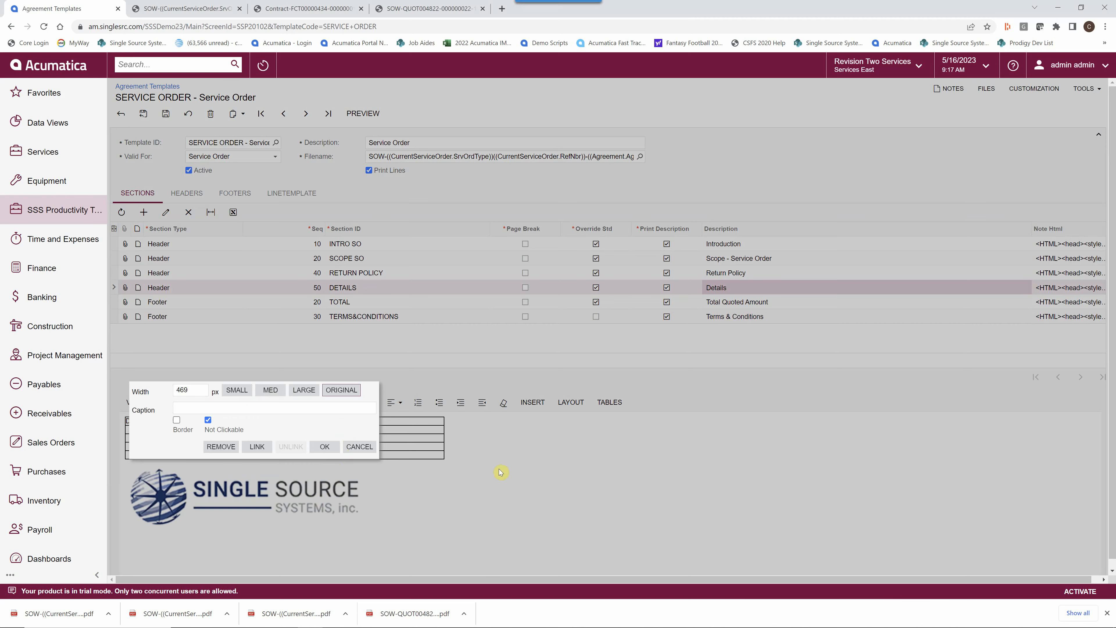
{"action": "left_click", "coordinate": [471, 484]}
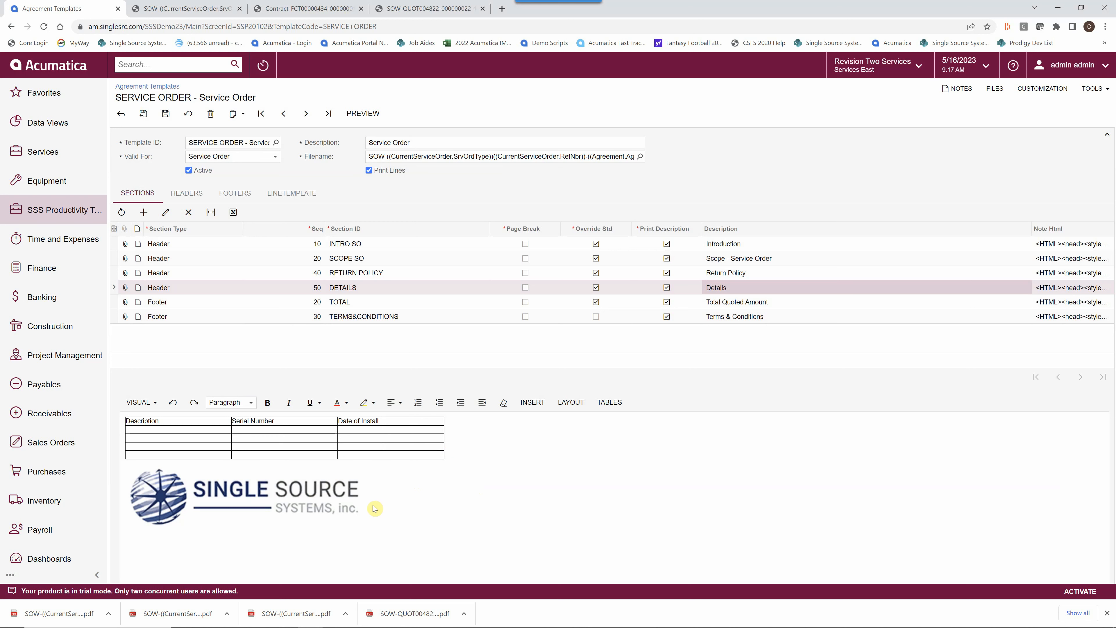
Step: Undo the logo paste below the table in the DETAILS section text
{"action": "left_click_drag", "start_coordinate": [375, 508], "coordinate": [127, 437]}
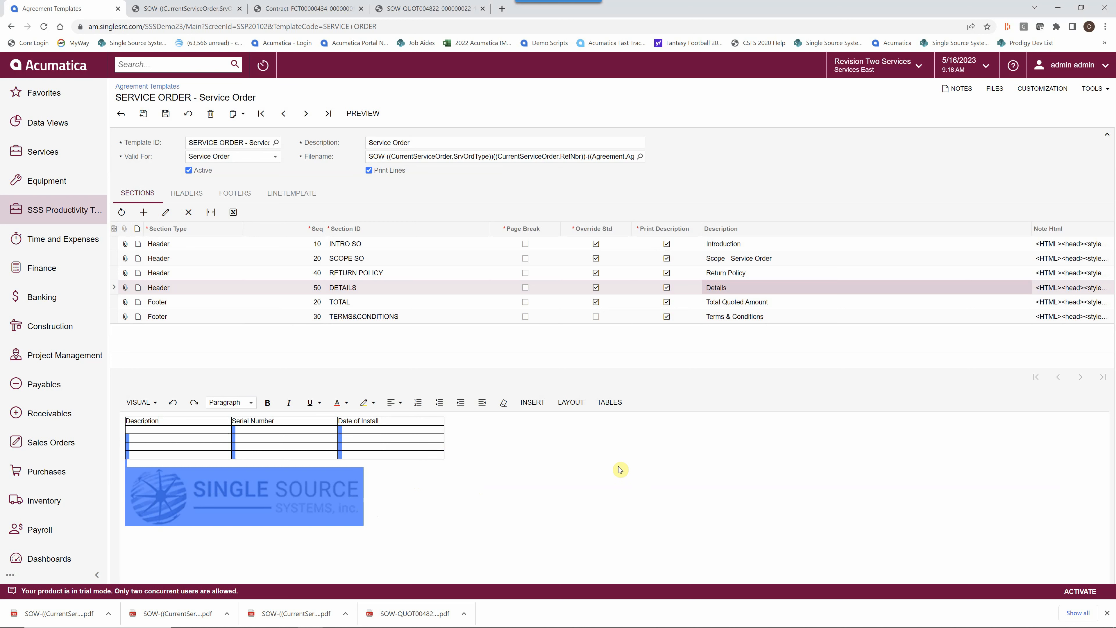
{"action": "left_click", "coordinate": [174, 405]}
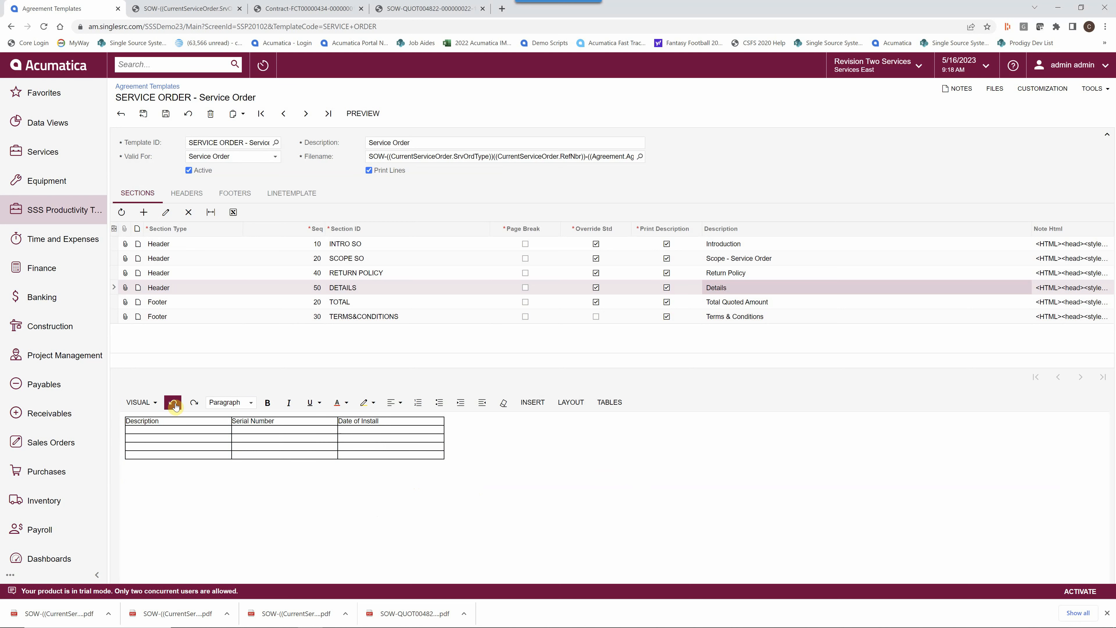
{"action": "left_click", "coordinate": [173, 404]}
{"action": "left_click", "coordinate": [173, 403]}
Step: Delete the Description, Serial Number and Date of Install table from the DETAILS section text and save the template
{"action": "left_click", "coordinate": [139, 244]}
{"action": "left_click", "coordinate": [115, 288]}
{"action": "left_click_drag", "start_coordinate": [426, 456], "coordinate": [129, 416]}
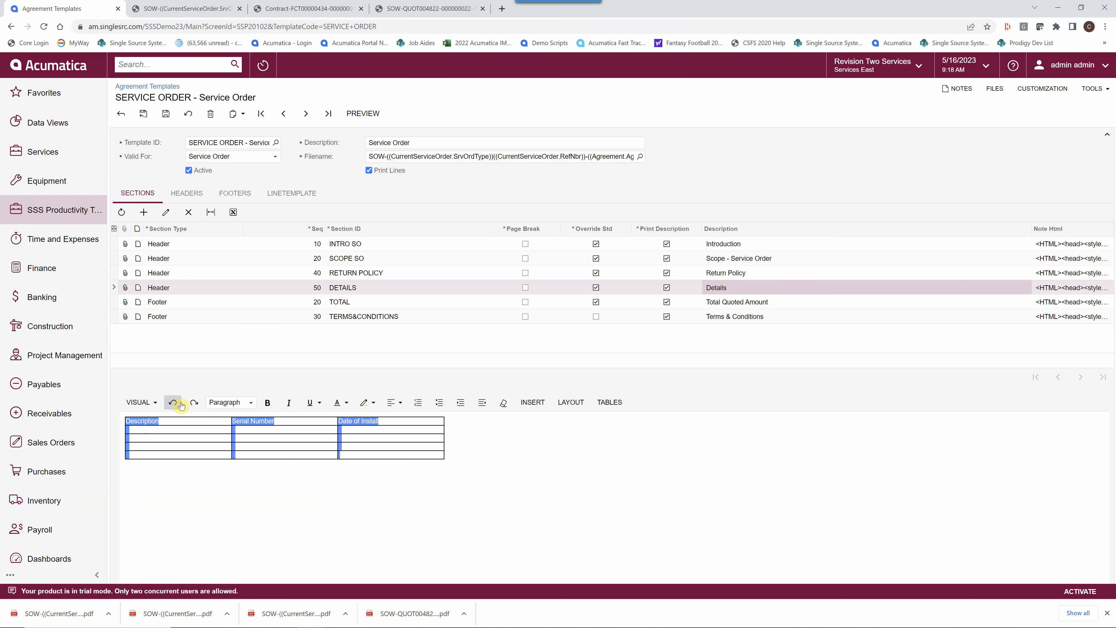
{"action": "left_click", "coordinate": [518, 476]}
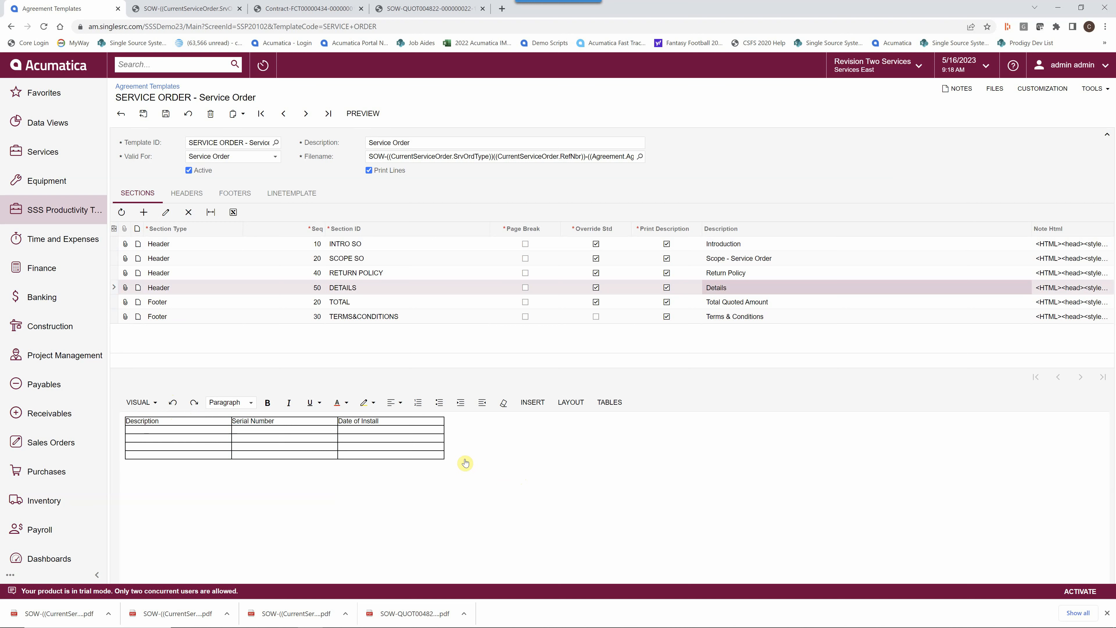
{"action": "left_click_drag", "start_coordinate": [464, 459], "coordinate": [128, 423]}
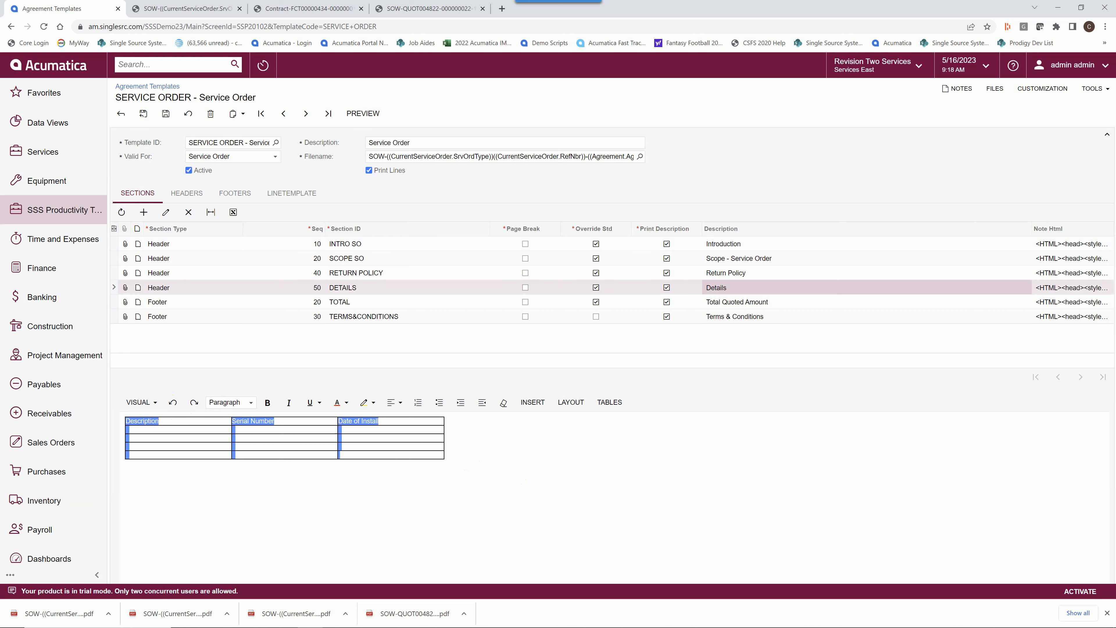
{"action": "key", "text": "Delete"}
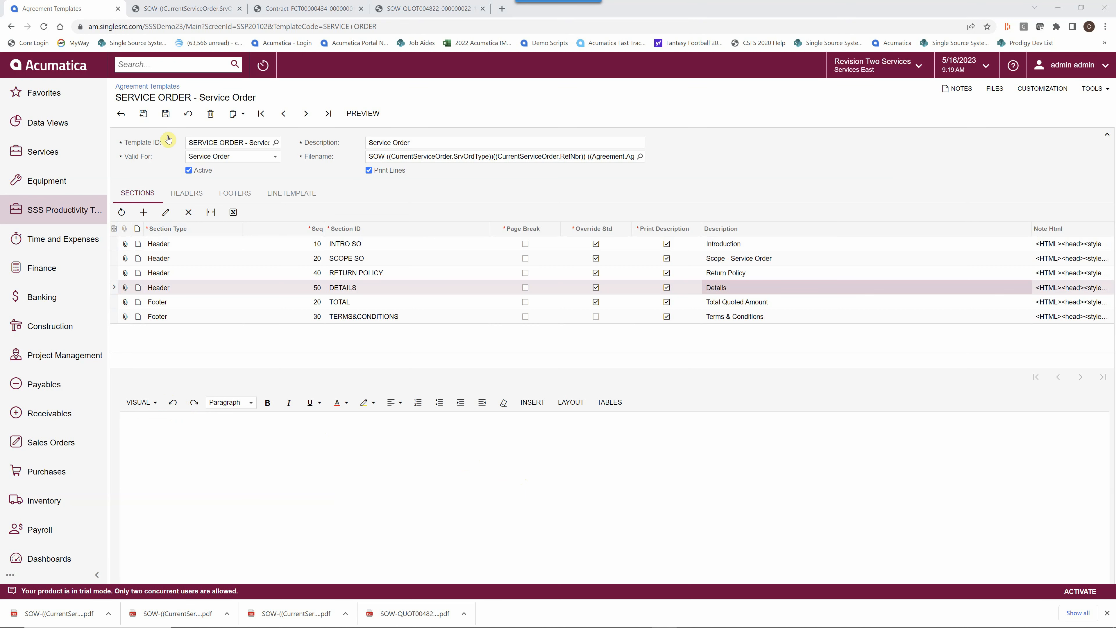
{"action": "left_click", "coordinate": [164, 113]}
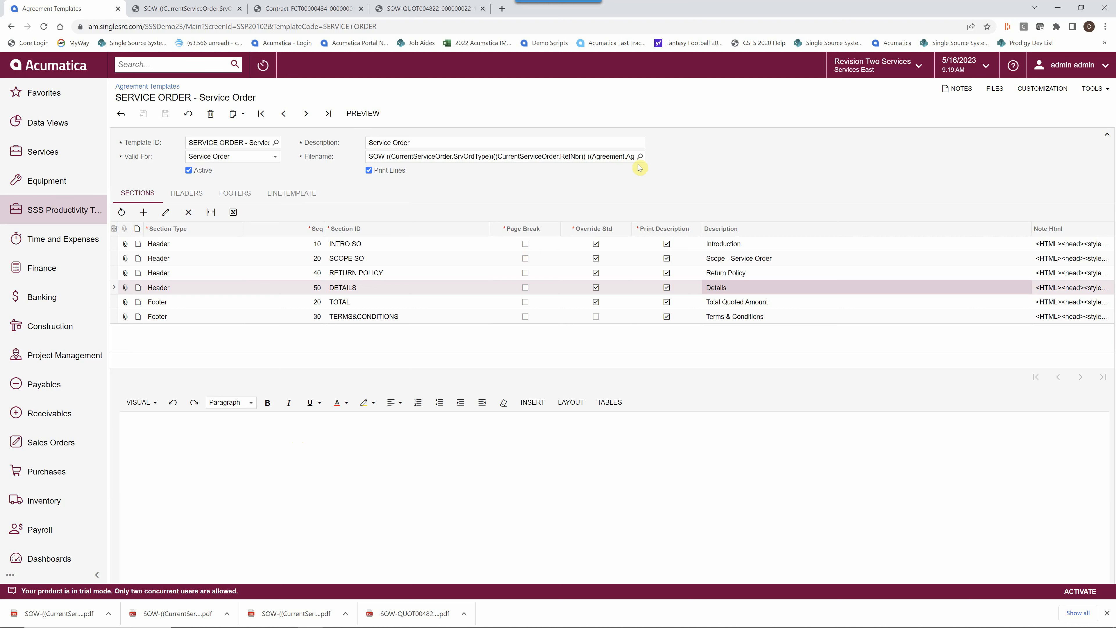
Step: Examine the Agreement Templates form help on document print order, general fields, section options, and headers and footers
{"action": "left_click", "coordinate": [1013, 69]}
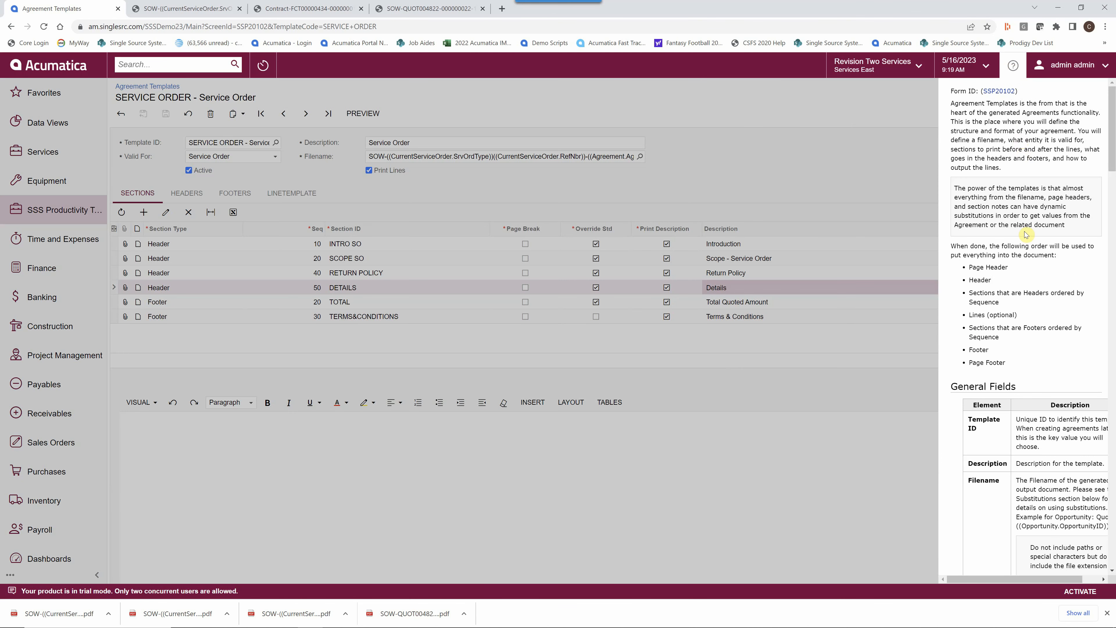
{"action": "scroll", "coordinate": [1026, 232], "scroll_direction": "down", "scroll_amount": 15}
{"action": "scroll", "coordinate": [1026, 232], "scroll_direction": "down", "scroll_amount": 8}
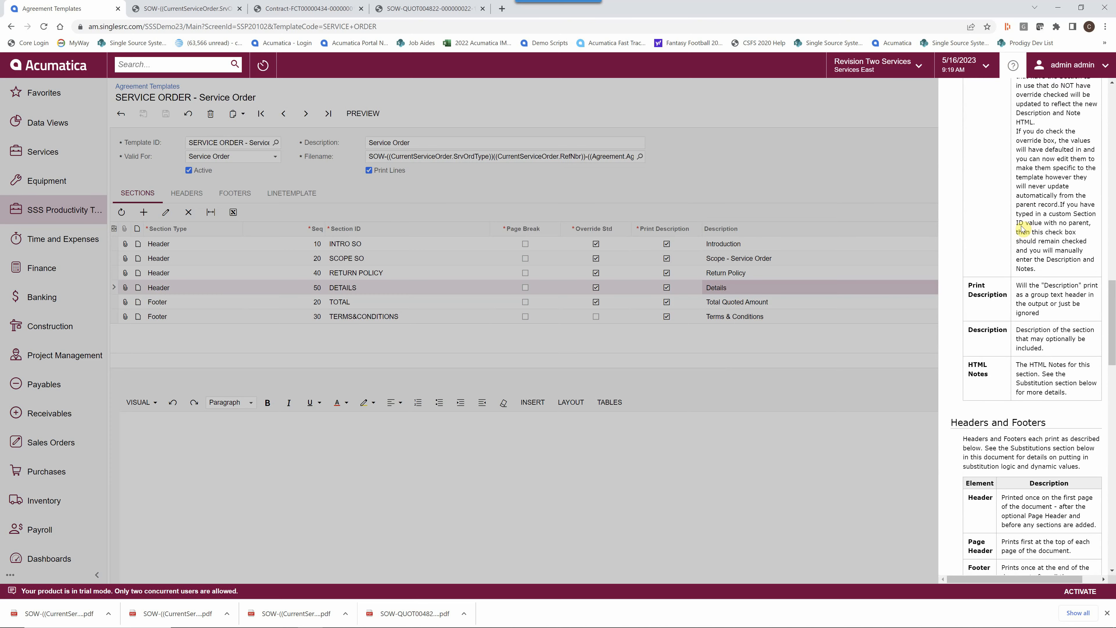
{"action": "scroll", "coordinate": [1025, 229], "scroll_direction": "up", "scroll_amount": 20}
{"action": "scroll", "coordinate": [1025, 228], "scroll_direction": "up", "scroll_amount": 8}
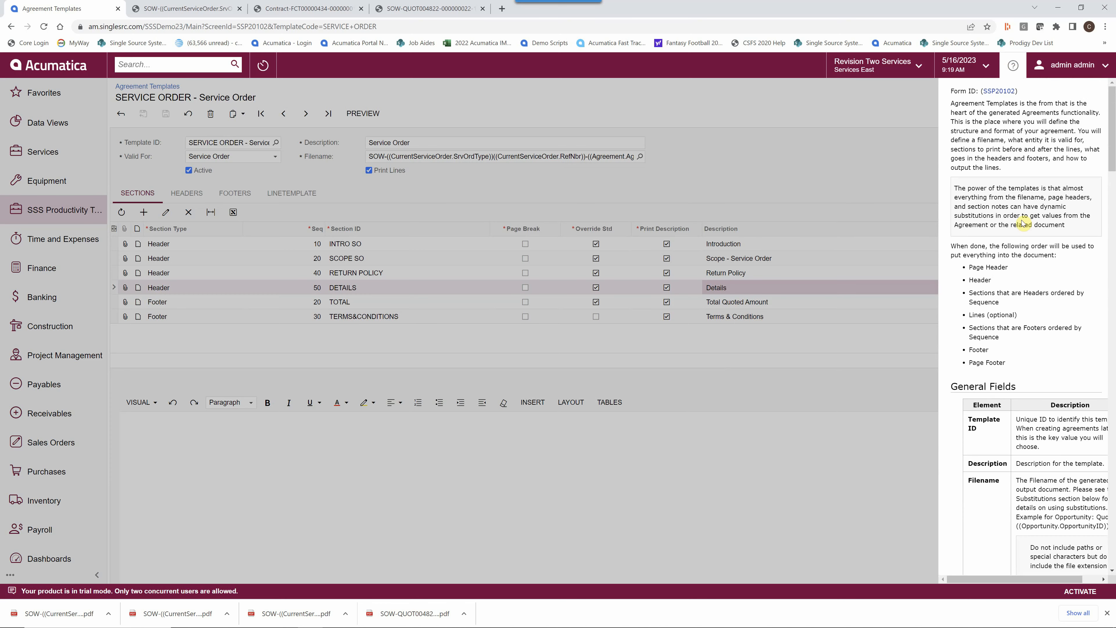
{"action": "left_click", "coordinate": [645, 101]}
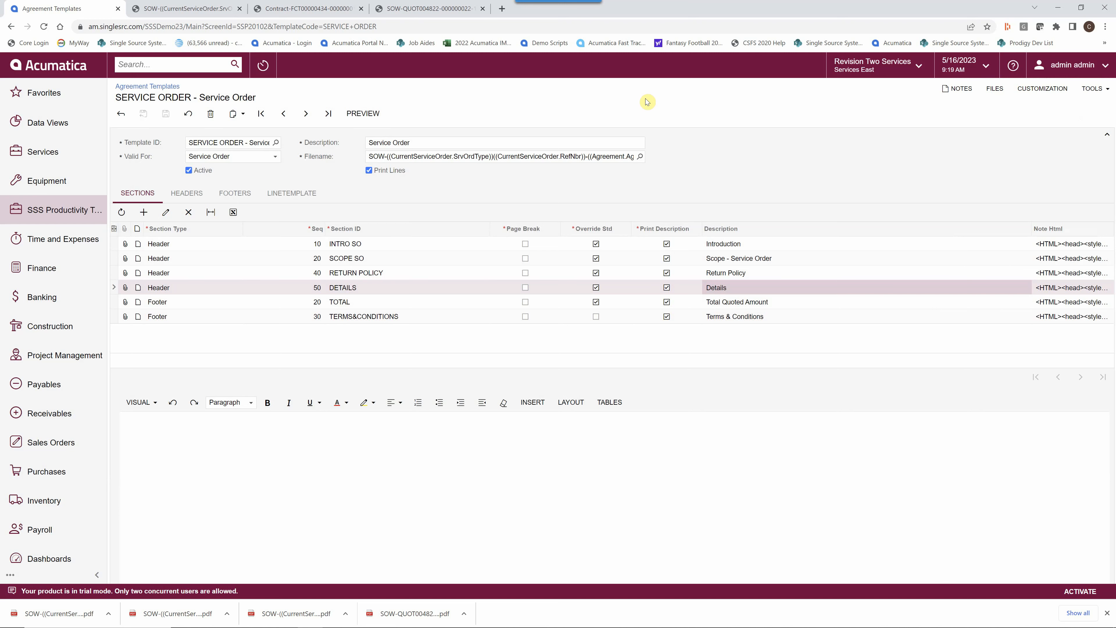
Step: Compare the SERVICE ORDER line template with the line table, header sections and footer sections in the quote's statement of work PDF
{"action": "left_click", "coordinate": [294, 195]}
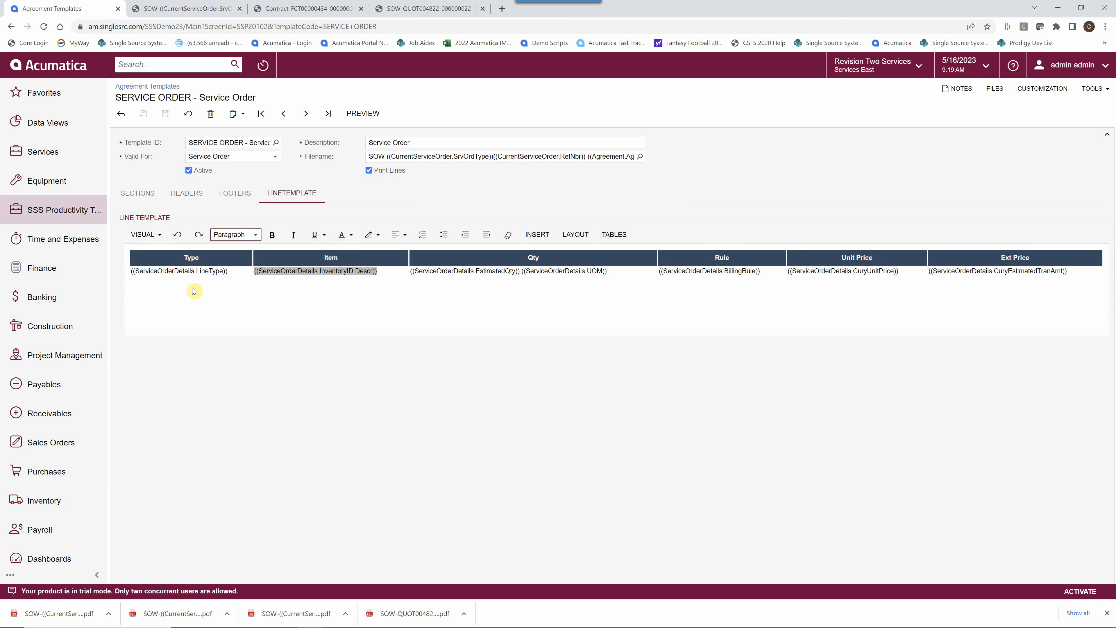
{"action": "left_click", "coordinate": [432, 11]}
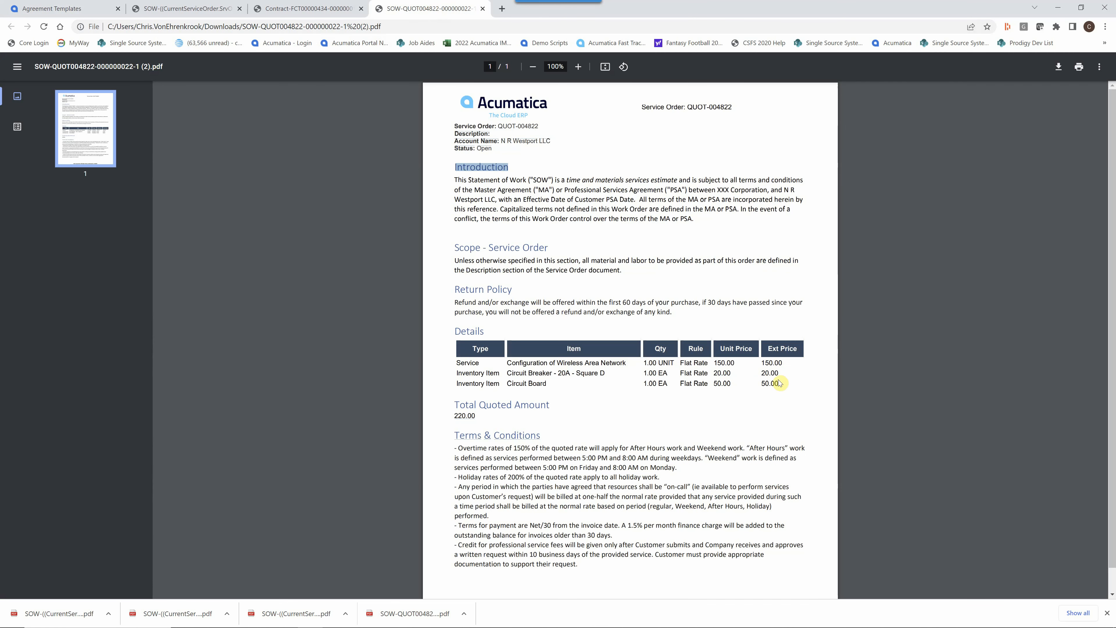
{"action": "left_click_drag", "start_coordinate": [780, 383], "coordinate": [450, 159]}
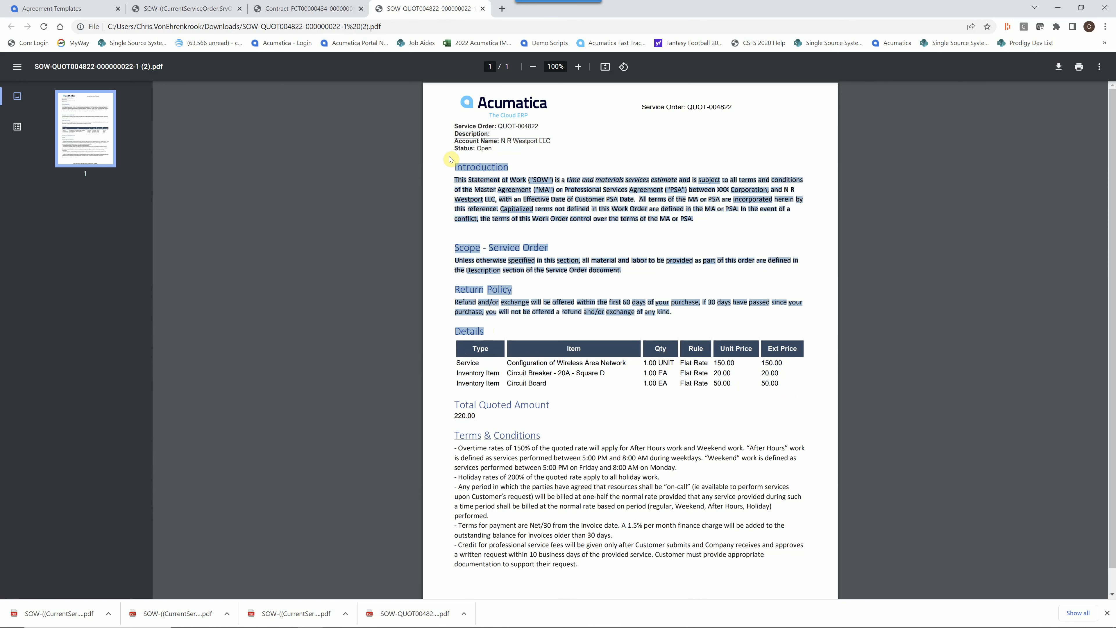
{"action": "left_click_drag", "start_coordinate": [541, 435], "coordinate": [449, 403]}
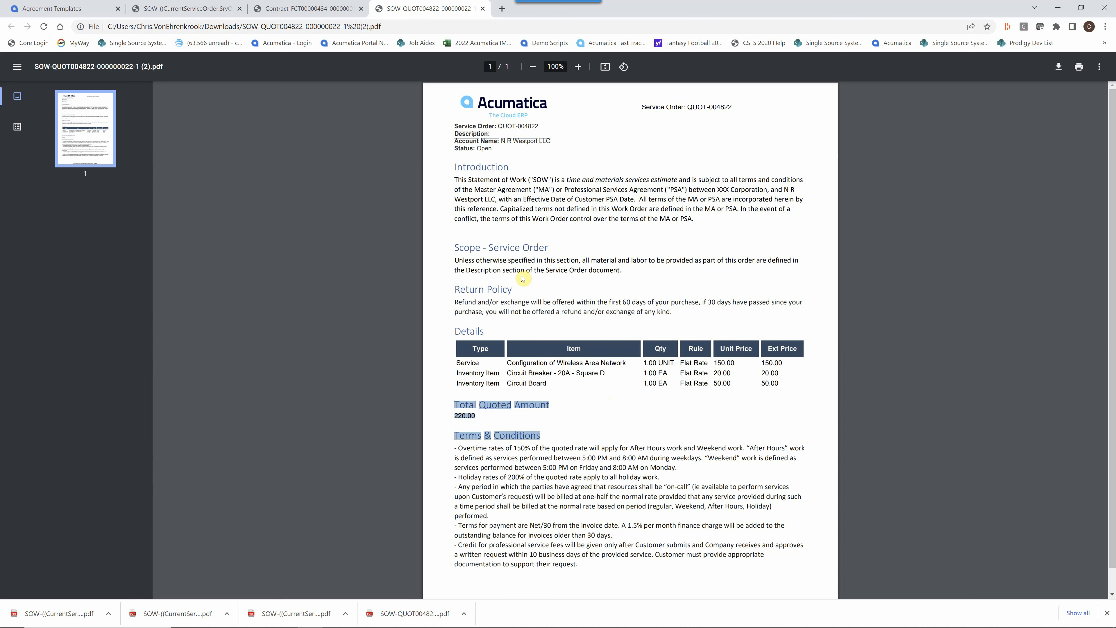
{"action": "left_click", "coordinate": [80, 11]}
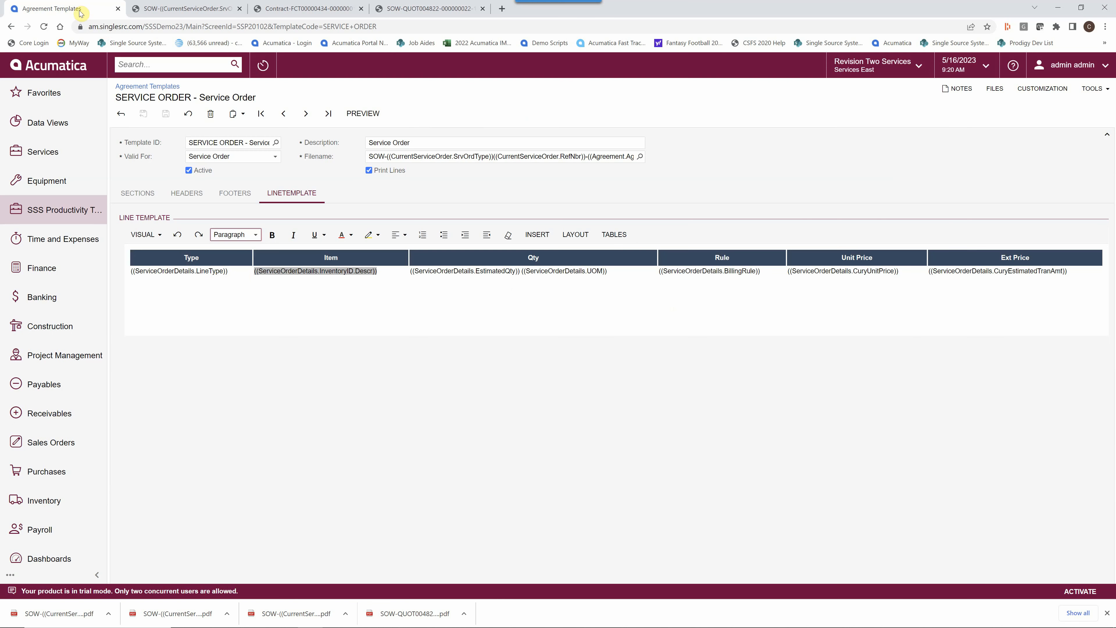
Step: Rename the line template's Type column heading to "Item Number"
{"action": "left_click", "coordinate": [203, 259]}
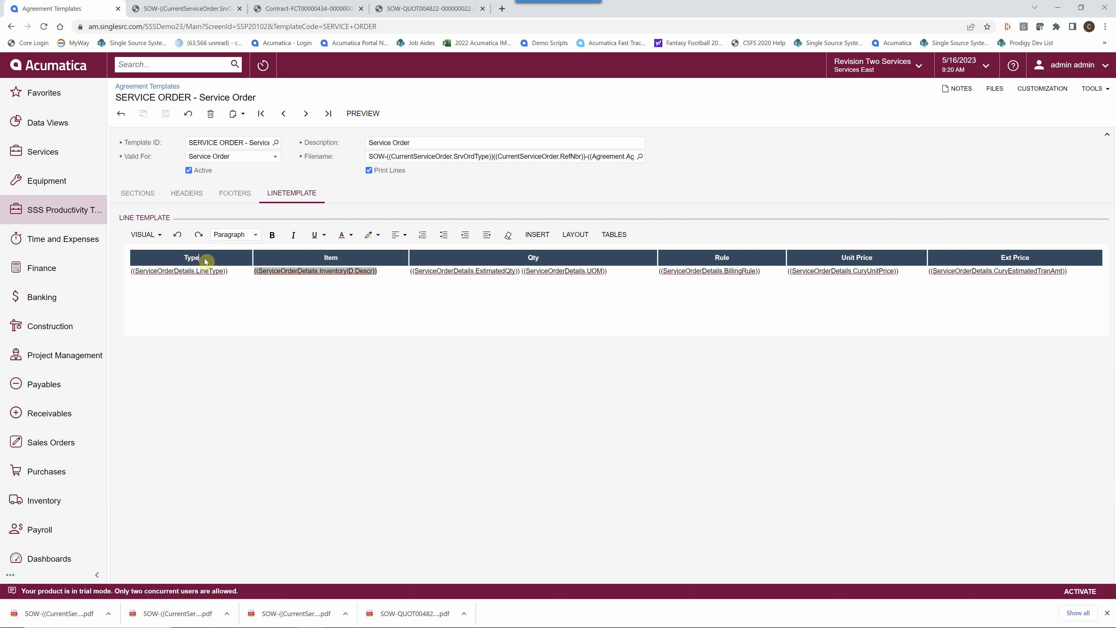
{"action": "double_click", "coordinate": [205, 260]}
{"action": "type", "text": "ITem Number"}
Step: Remove the ((ServiceOrderDetails.LineType)) placeholder from the cell below the Item Number heading
{"action": "left_click", "coordinate": [236, 276]}
{"action": "key", "text": "BackSpace"}
{"action": "key", "text": "BackSpace"}
{"action": "key", "text": "BackSpace"}
{"action": "key", "text": "BackSpace"}
{"action": "key", "text": "BackSpace"}
{"action": "key", "text": "BackSpace"}
{"action": "key", "text": "BackSpace"}
{"action": "key", "text": "BackSpace"}
{"action": "key", "text": "BackSpace"}
{"action": "key", "text": "BackSpace"}
{"action": "key", "text": "BackSpace"}
{"action": "key", "text": "BackSpace"}
{"action": "key", "text": "BackSpace"}
{"action": "key", "text": "BackSpace"}
{"action": "key", "text": "BackSpace"}
{"action": "key", "text": "BackSpace"}
{"action": "key", "text": "BackSpace"}
{"action": "key", "text": "BackSpace"}
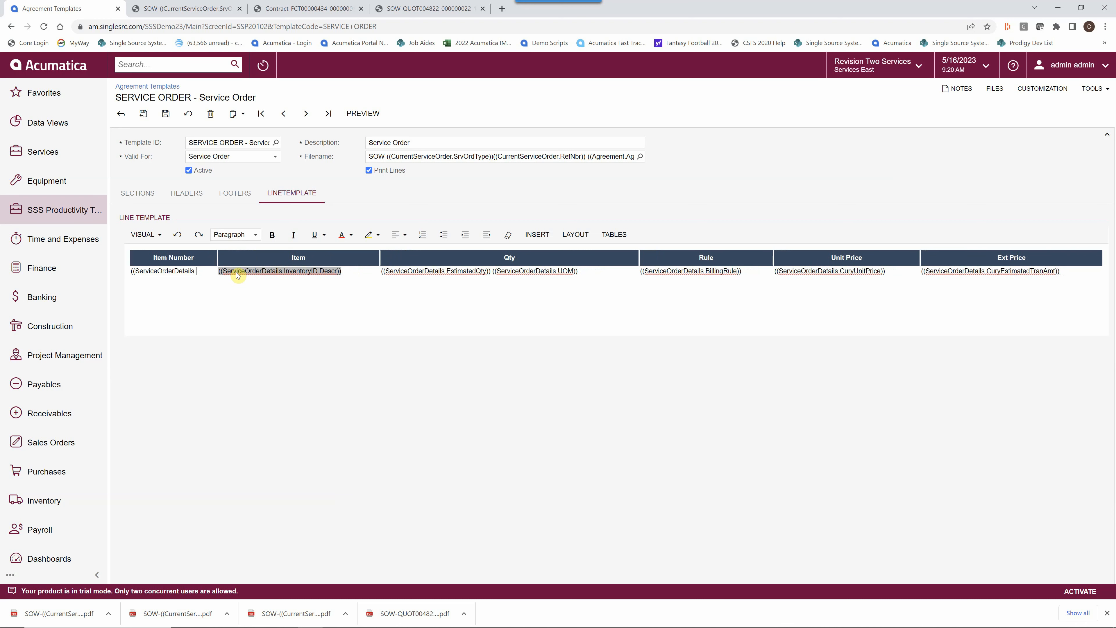
{"action": "key", "text": "BackSpace"}
{"action": "key", "text": "BackSpace"}
{"action": "key", "text": "BackSpace"}
{"action": "key", "text": "BackSpace"}
{"action": "key", "text": "BackSpace"}
{"action": "key", "text": "BackSpace"}
{"action": "key", "text": "BackSpace"}
{"action": "key", "text": "BackSpace"}
{"action": "key", "text": "BackSpace"}
{"action": "key", "text": "BackSpace"}
{"action": "key", "text": "BackSpace"}
{"action": "key", "text": "BackSpace"}
{"action": "key", "text": "BackSpace"}
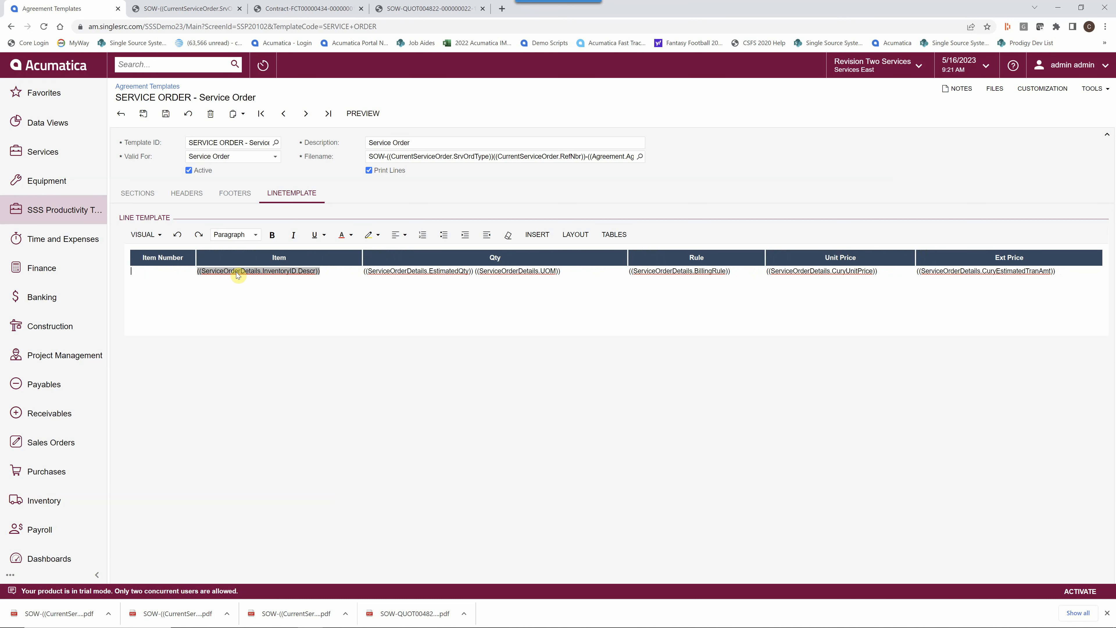
Step: Insert the Inventory ID data field from Service Order Details below the Item Number heading and check the Type column in the quote's PDF
{"action": "left_click", "coordinate": [543, 238]}
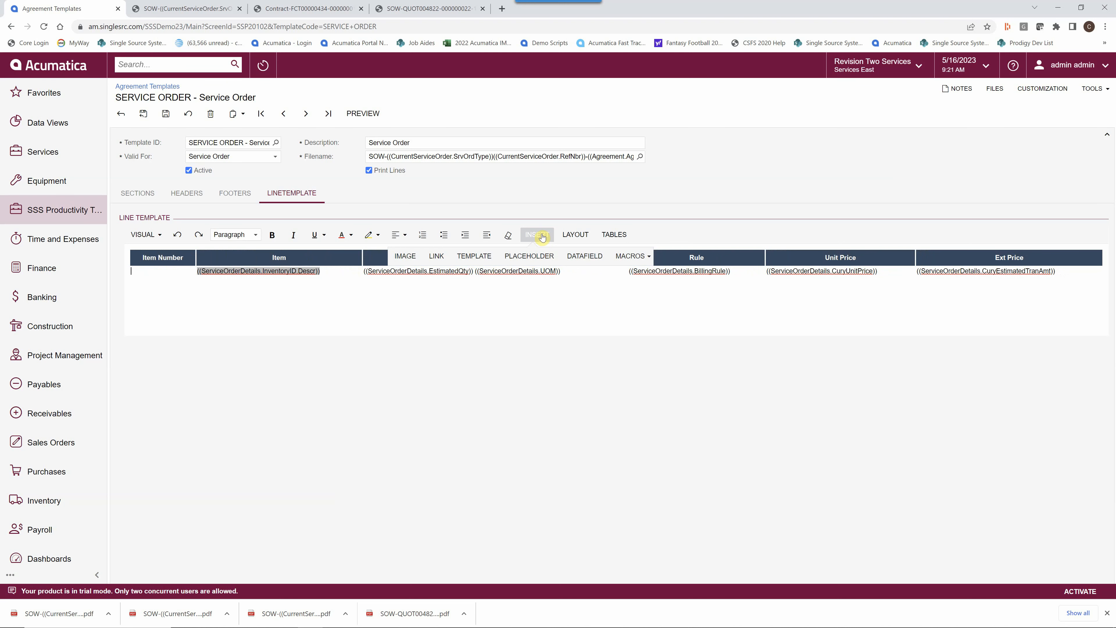
{"action": "left_click", "coordinate": [583, 255]}
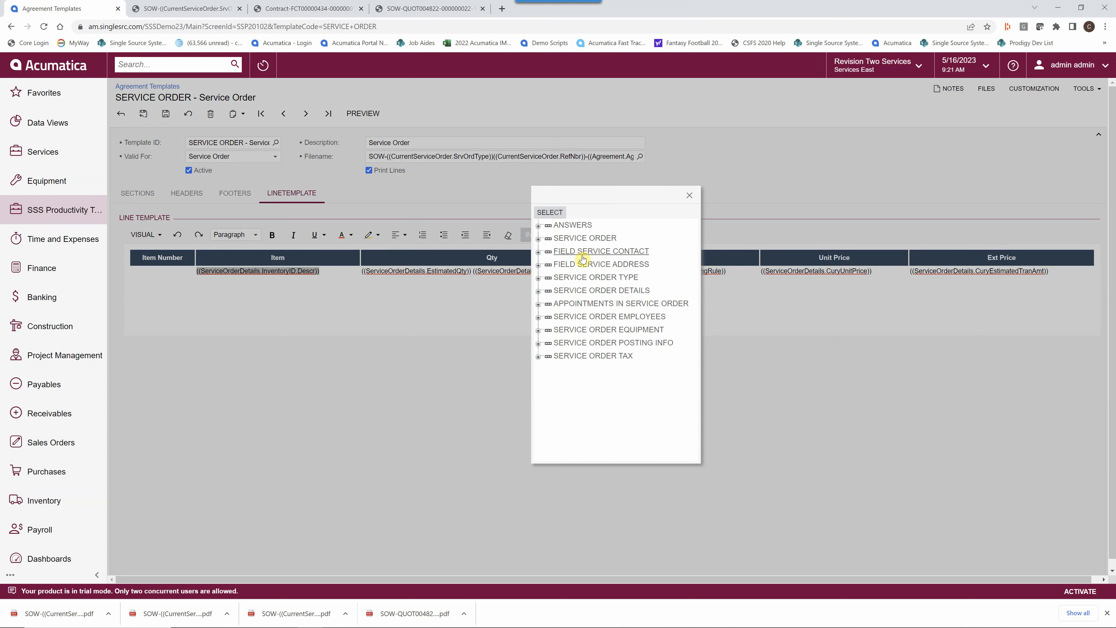
{"action": "left_click", "coordinate": [538, 291]}
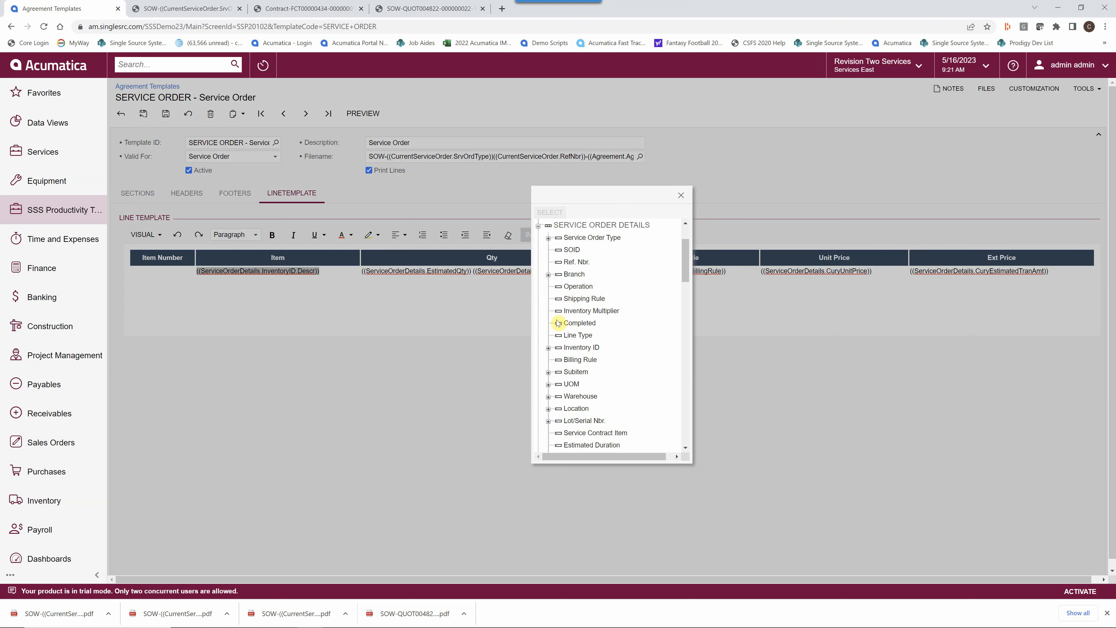
{"action": "left_click", "coordinate": [548, 348]}
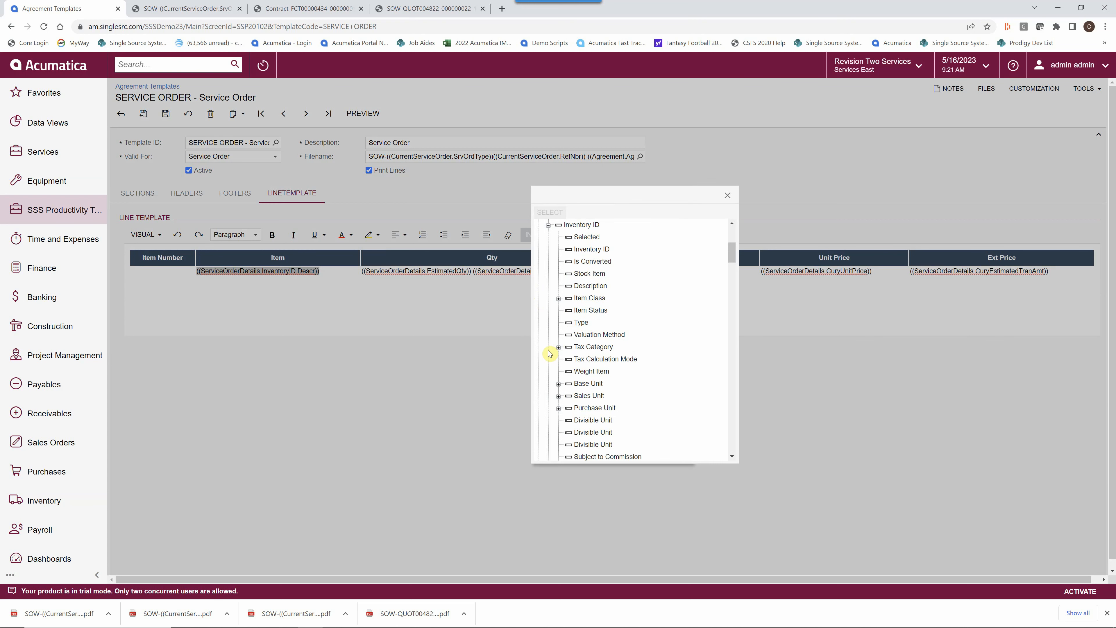
{"action": "left_click", "coordinate": [595, 250]}
{"action": "double_click", "coordinate": [595, 249]}
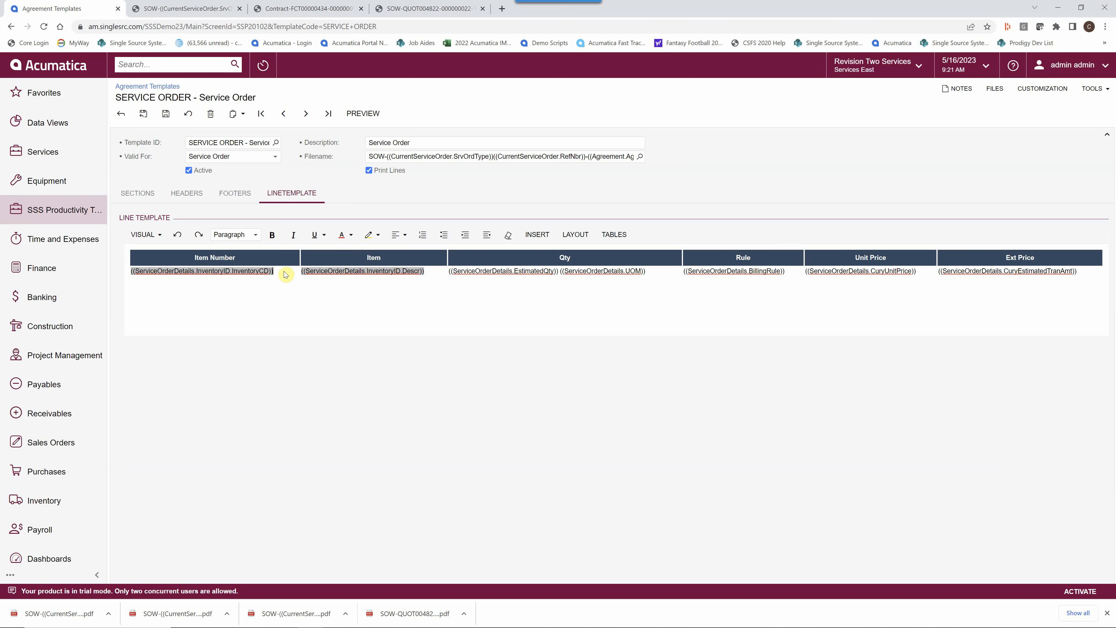
{"action": "left_click", "coordinate": [428, 8]}
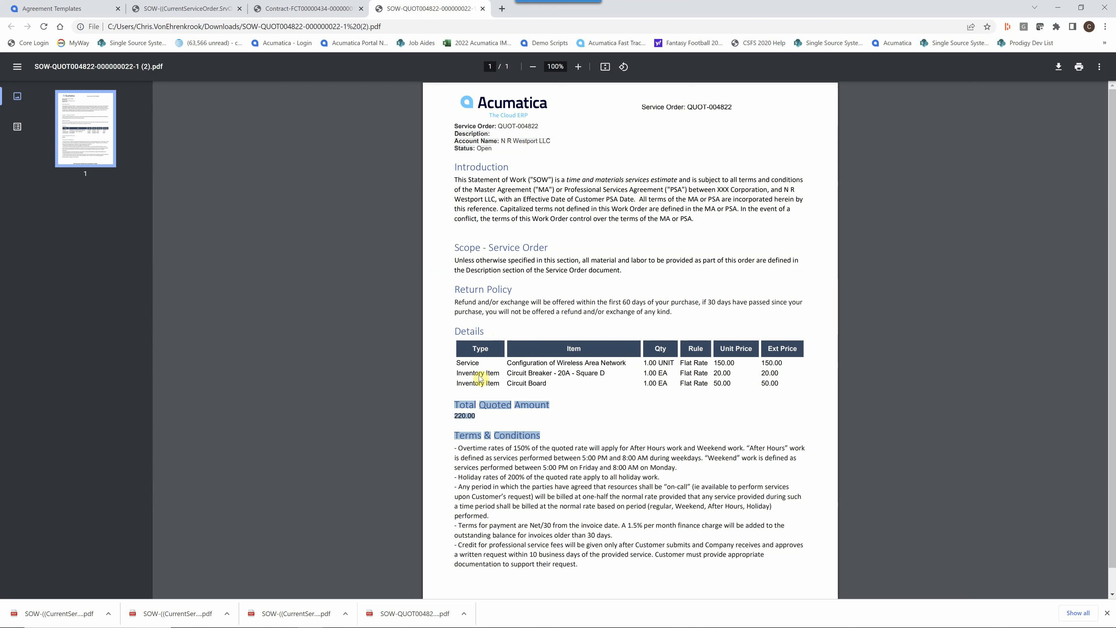
{"action": "left_click", "coordinate": [63, 16]}
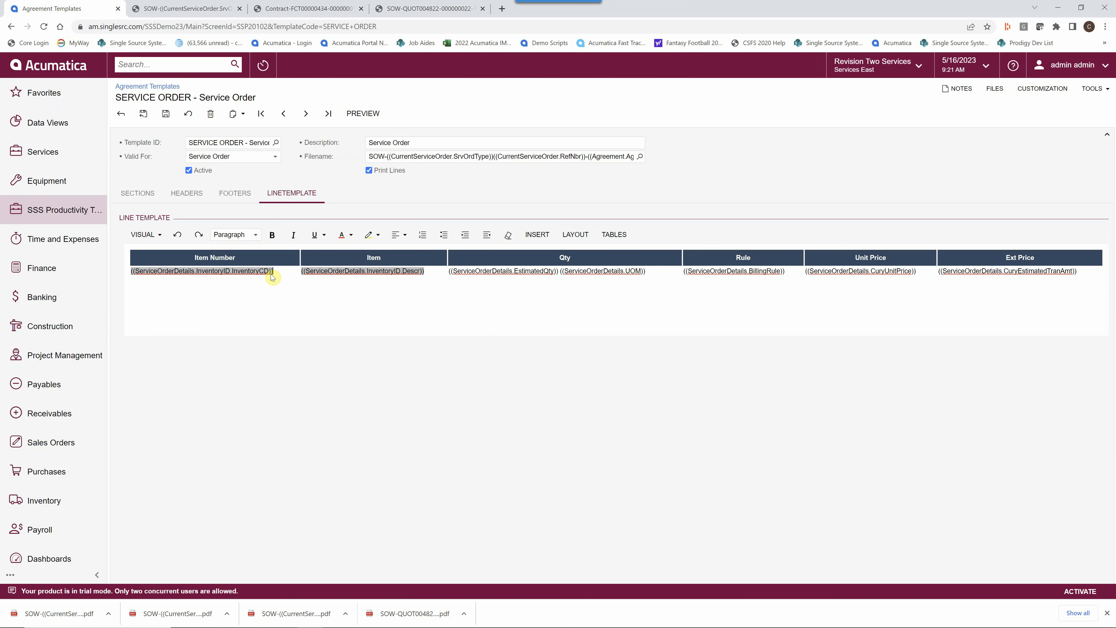
Step: Undo the Item Number column edits in the line template and save the SERVICE ORDER template
{"action": "left_click", "coordinate": [178, 239]}
{"action": "left_click", "coordinate": [177, 239]}
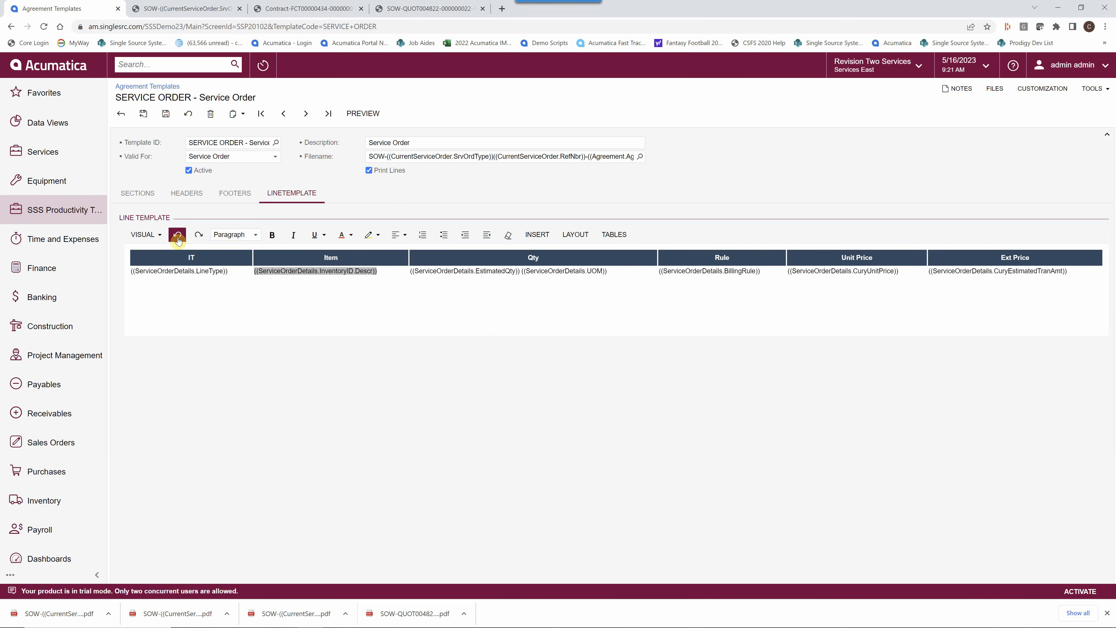
{"action": "left_click", "coordinate": [178, 239]}
{"action": "left_click", "coordinate": [167, 114]}
Step: Show the SERVICE ORDER line template as HTML and copy its entire source code
{"action": "left_click", "coordinate": [158, 240]}
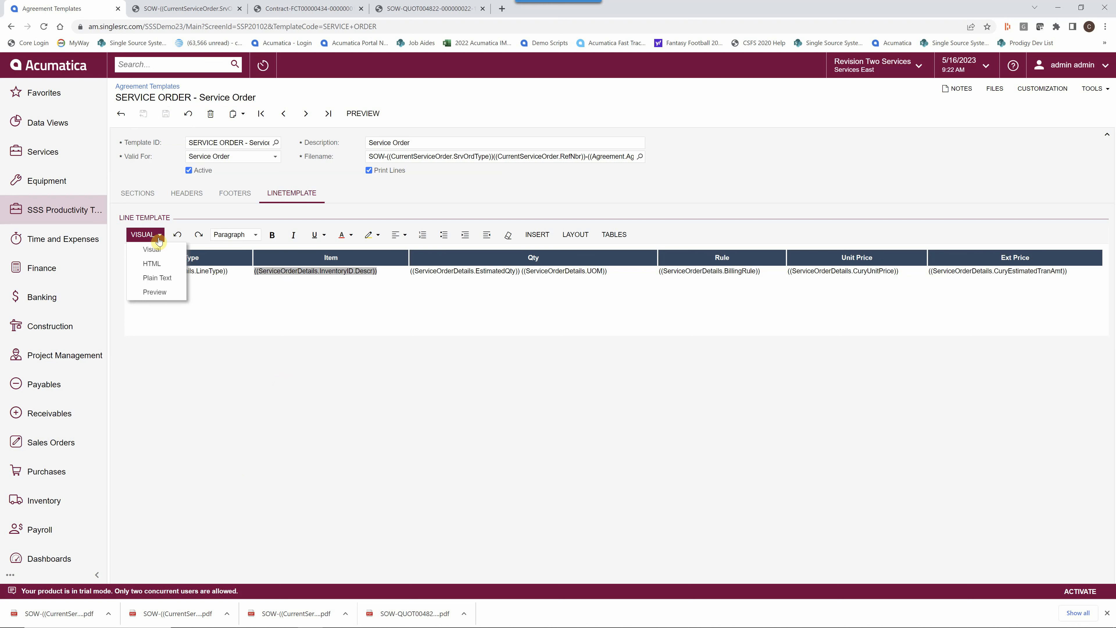
{"action": "left_click", "coordinate": [151, 266]}
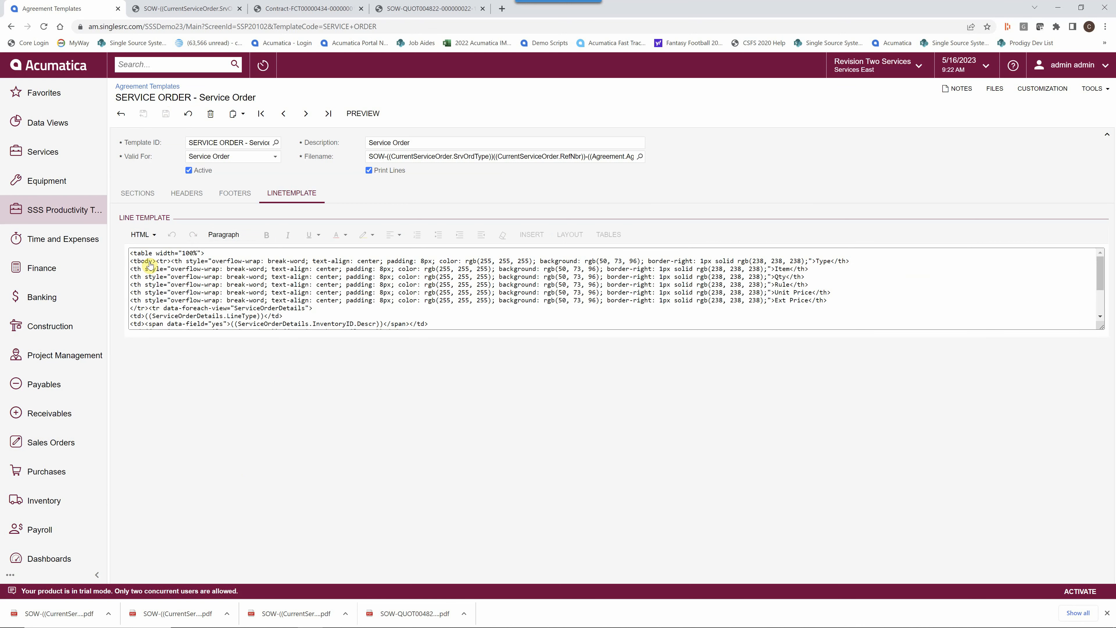
{"action": "left_click", "coordinate": [130, 251]}
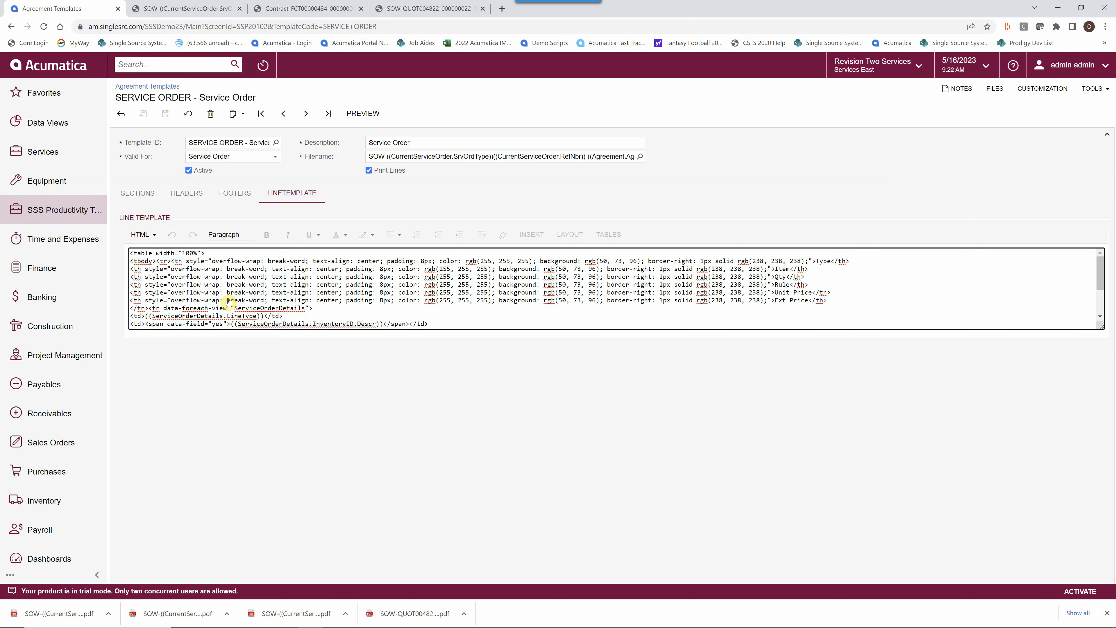
{"action": "key", "text": "ctrl+a"}
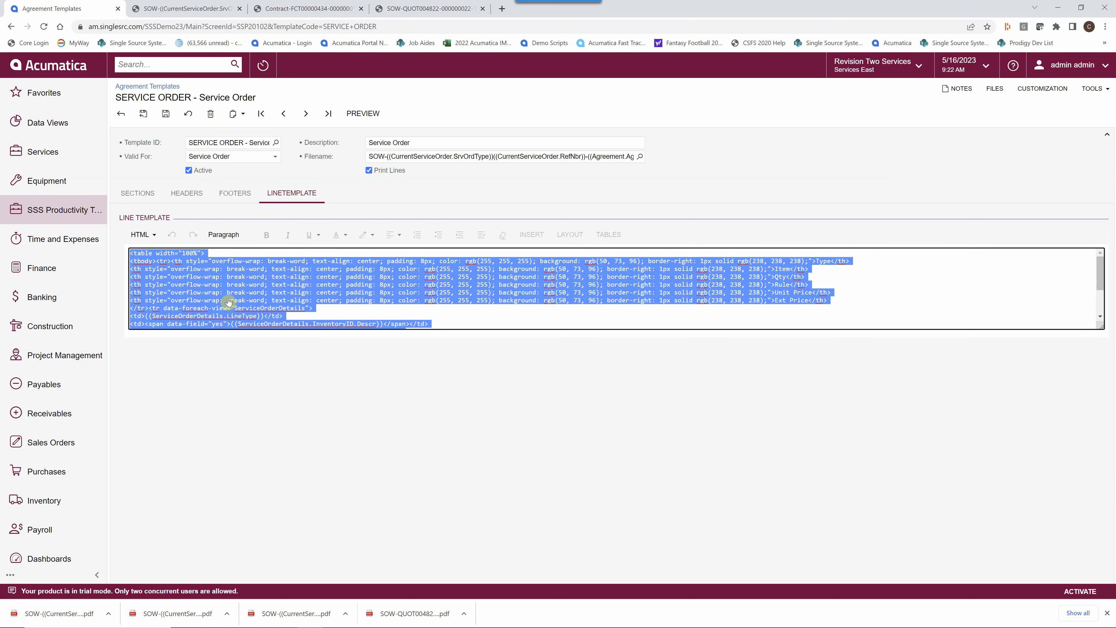
{"action": "right_click", "coordinate": [190, 306]}
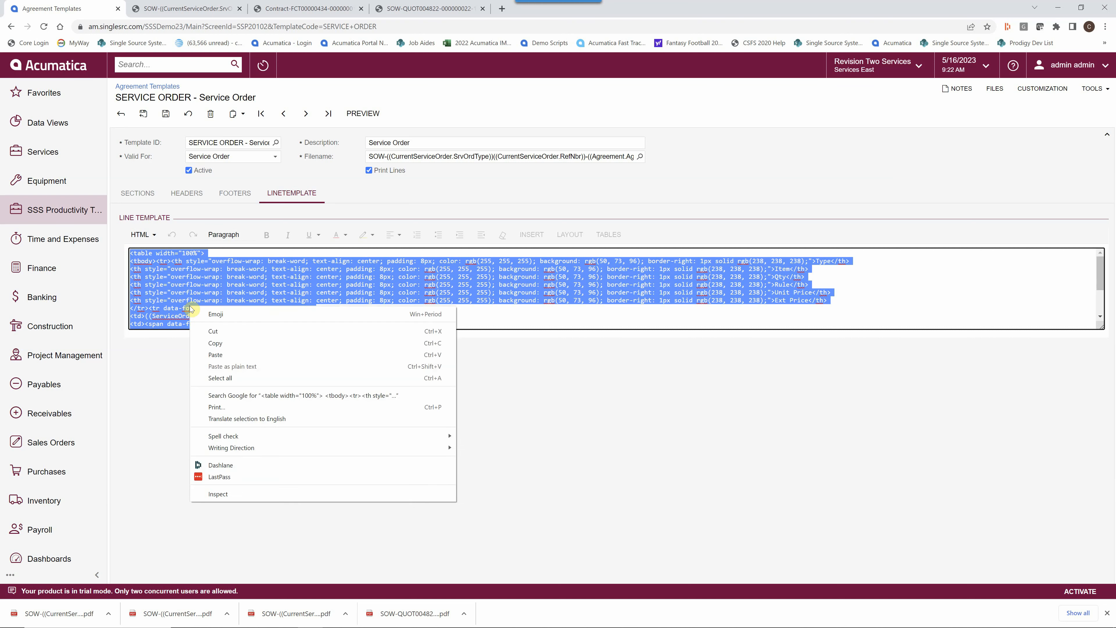
{"action": "left_click", "coordinate": [216, 343]}
Step: Leave the SERVICE ORDER template, discarding unsaved changes, and open the line template of HVACSERVICEAGREE
{"action": "left_click", "coordinate": [121, 115]}
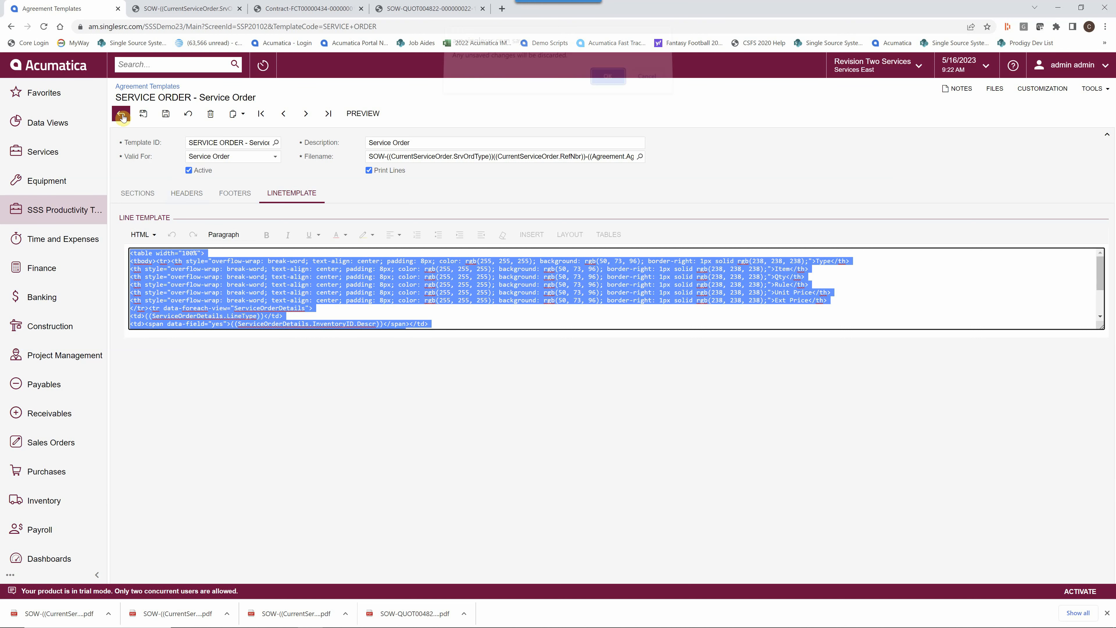
{"action": "left_click", "coordinate": [606, 83]}
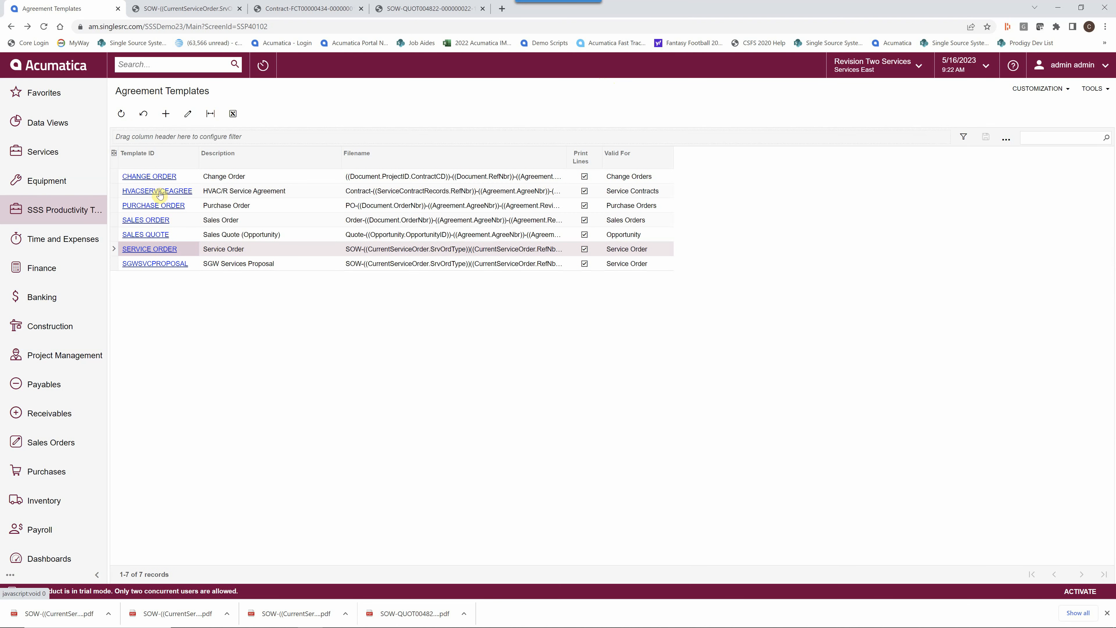
{"action": "left_click", "coordinate": [159, 195]}
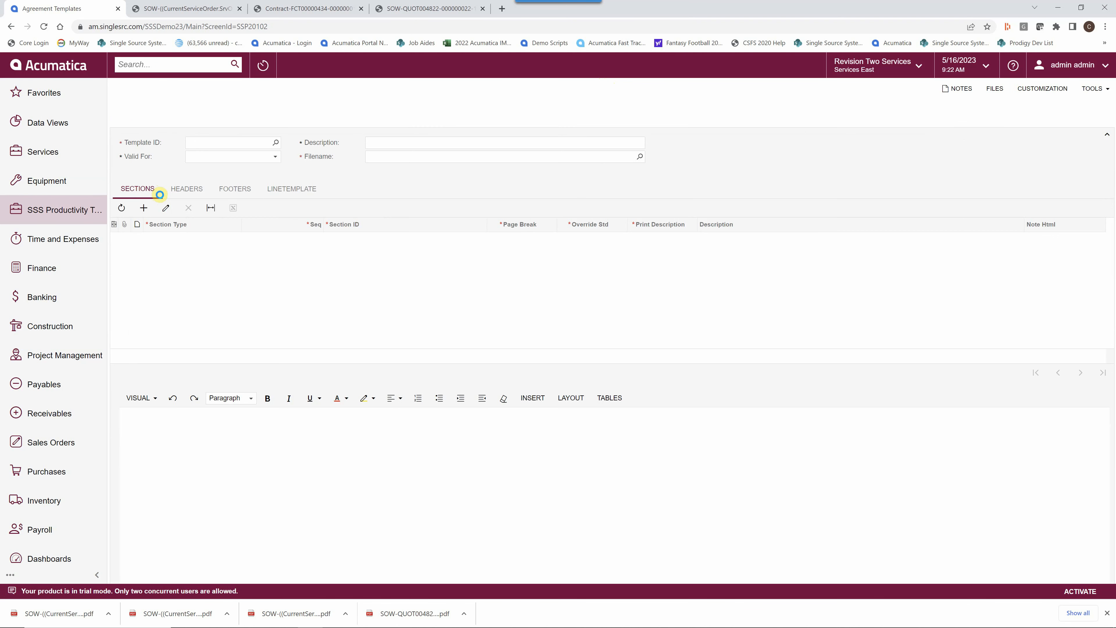
{"action": "left_click", "coordinate": [300, 199]}
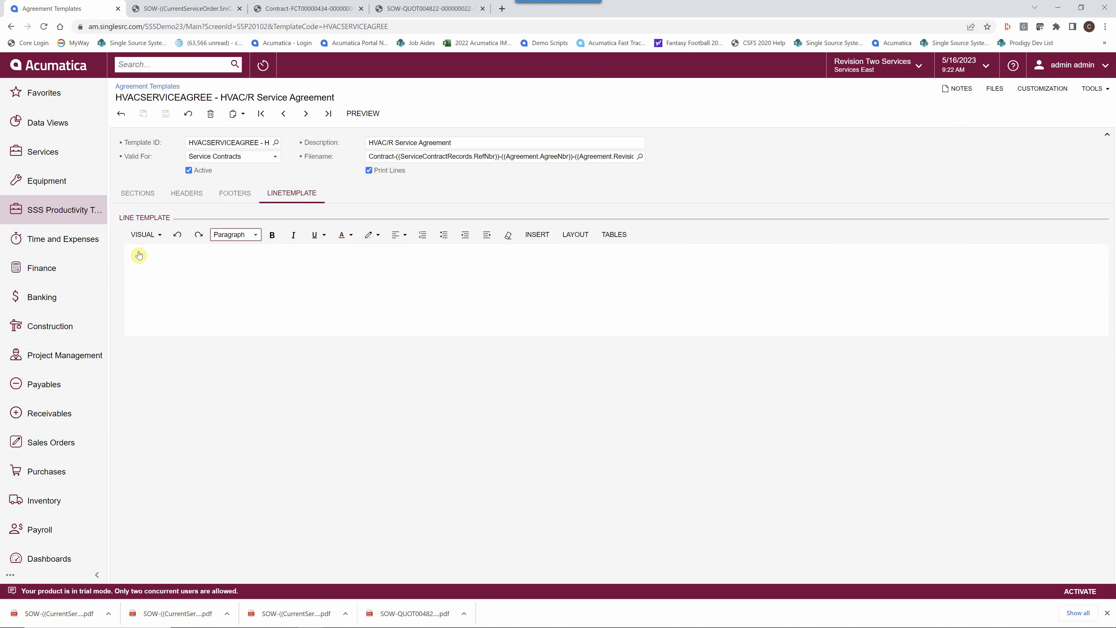
Step: Paste the copied HTML into the HVACSERVICEAGREE line template's source and return to the visual view
{"action": "left_click", "coordinate": [143, 235]}
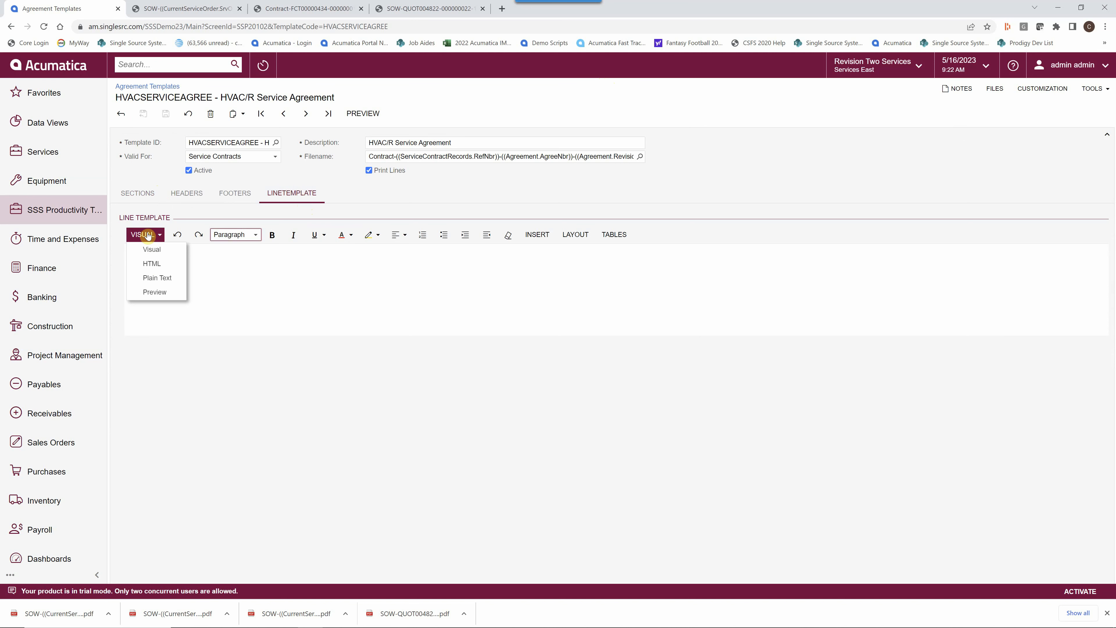
{"action": "left_click", "coordinate": [152, 263]}
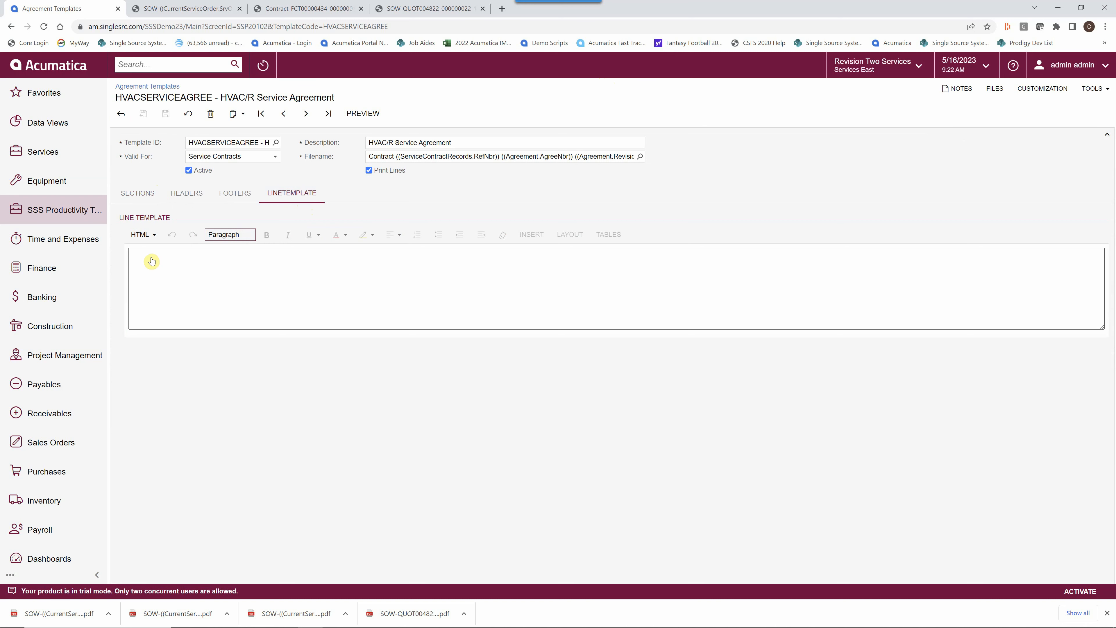
{"action": "left_click", "coordinate": [142, 254]}
{"action": "right_click", "coordinate": [142, 255]}
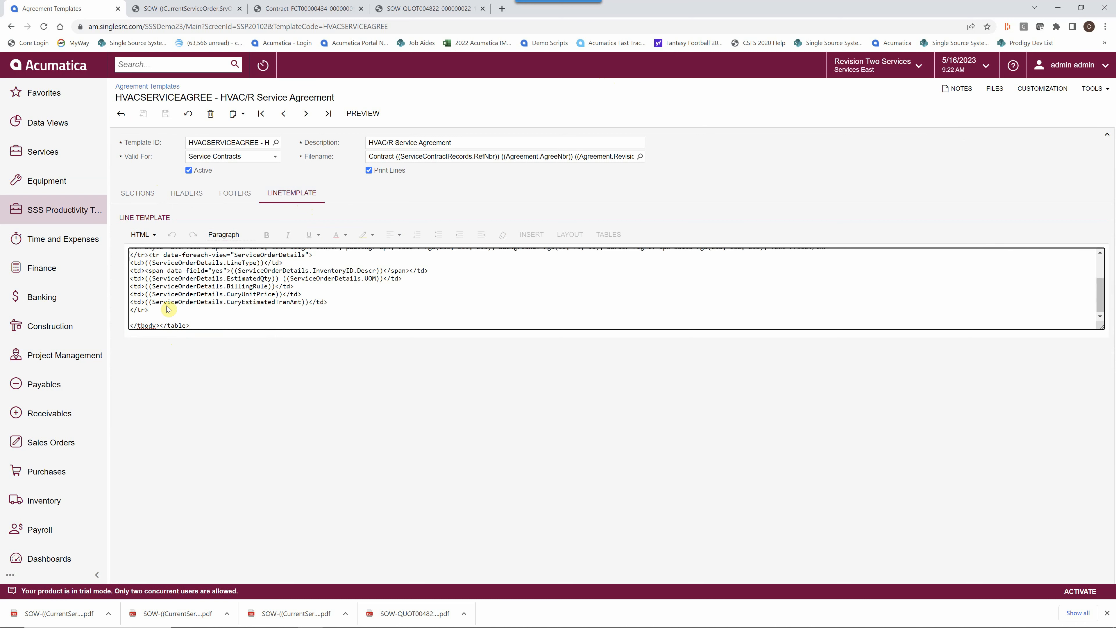
{"action": "left_click", "coordinate": [142, 235]}
{"action": "left_click", "coordinate": [150, 250]}
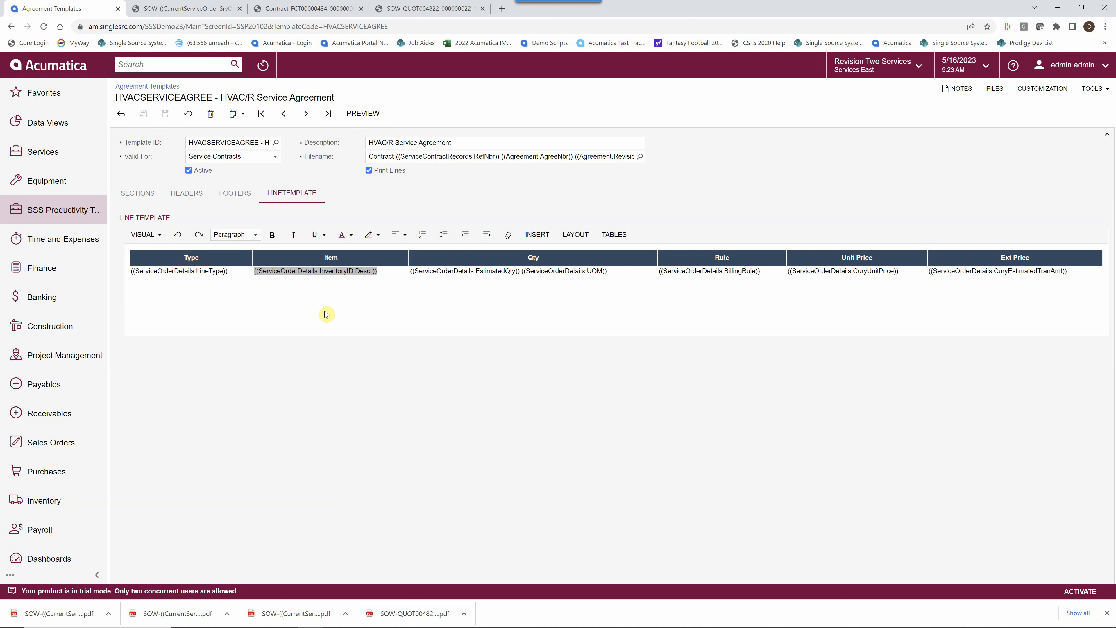
Step: Examine the data field categories that can be inserted in the service contract line template
{"action": "left_click", "coordinate": [206, 260]}
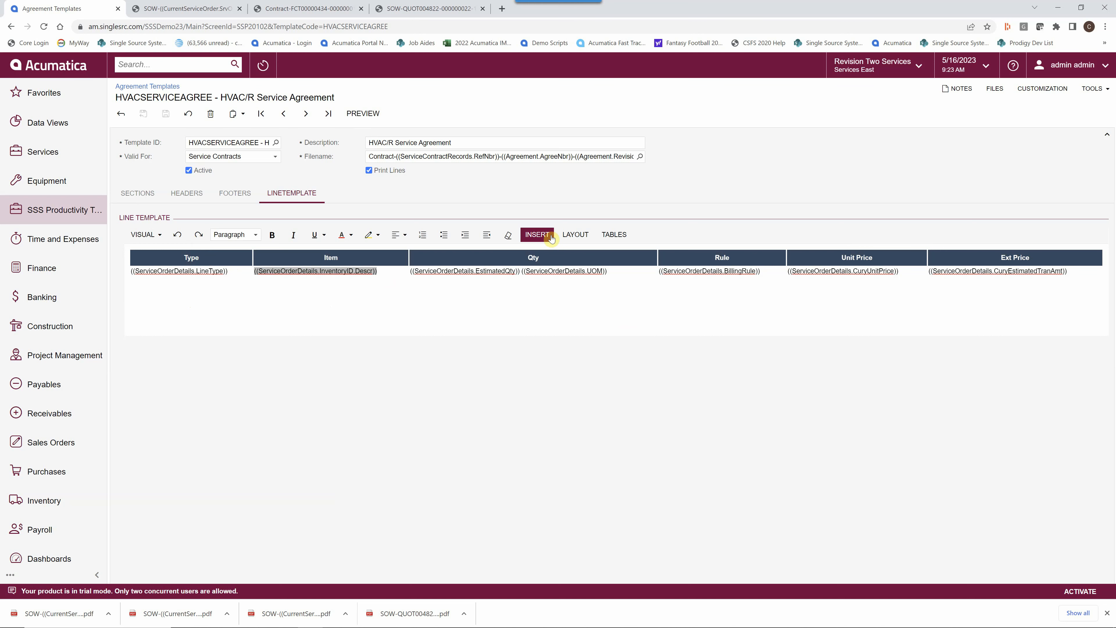
{"action": "left_click", "coordinate": [536, 234]}
{"action": "left_click", "coordinate": [599, 255]}
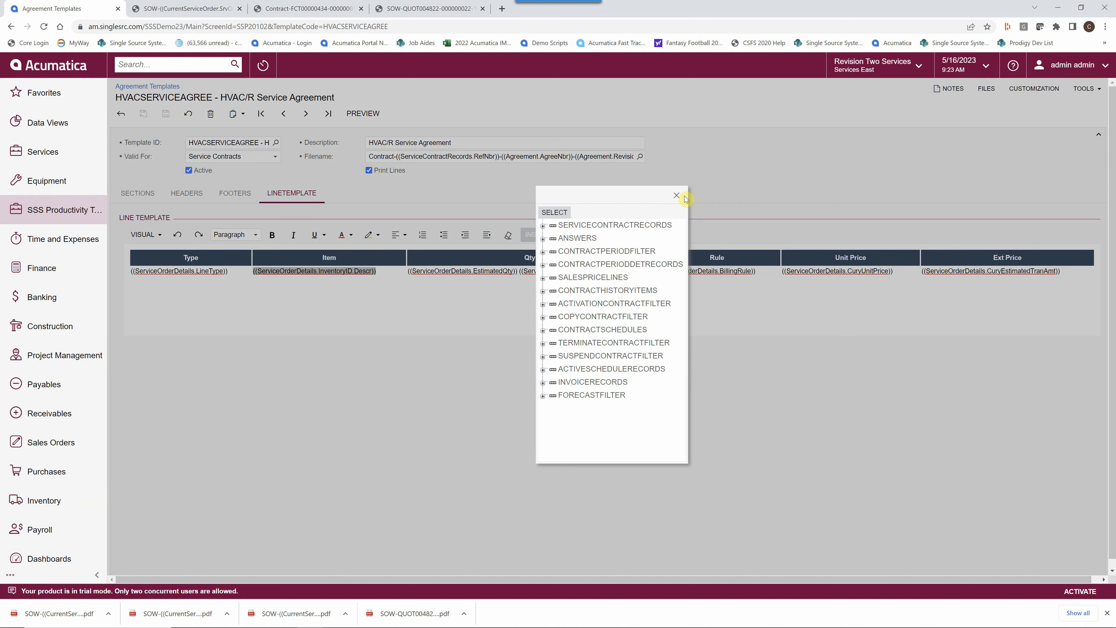
{"action": "left_click", "coordinate": [676, 196]}
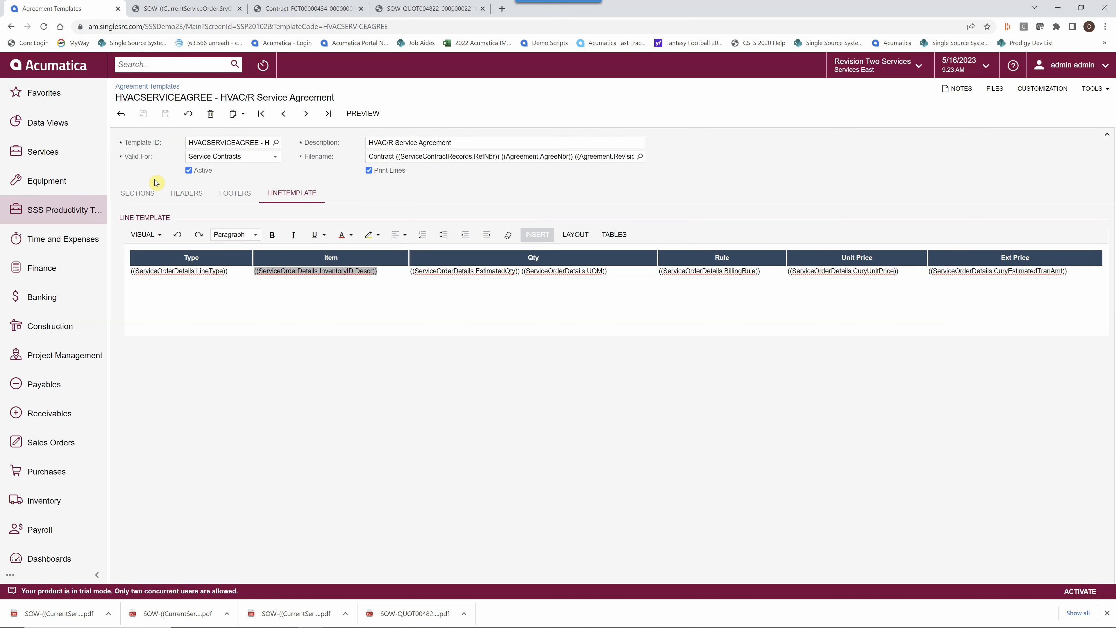
Step: Preview the SERVICE ORDER template as a PDF and examine the placeholders in its heading block
{"action": "left_click", "coordinate": [119, 115]}
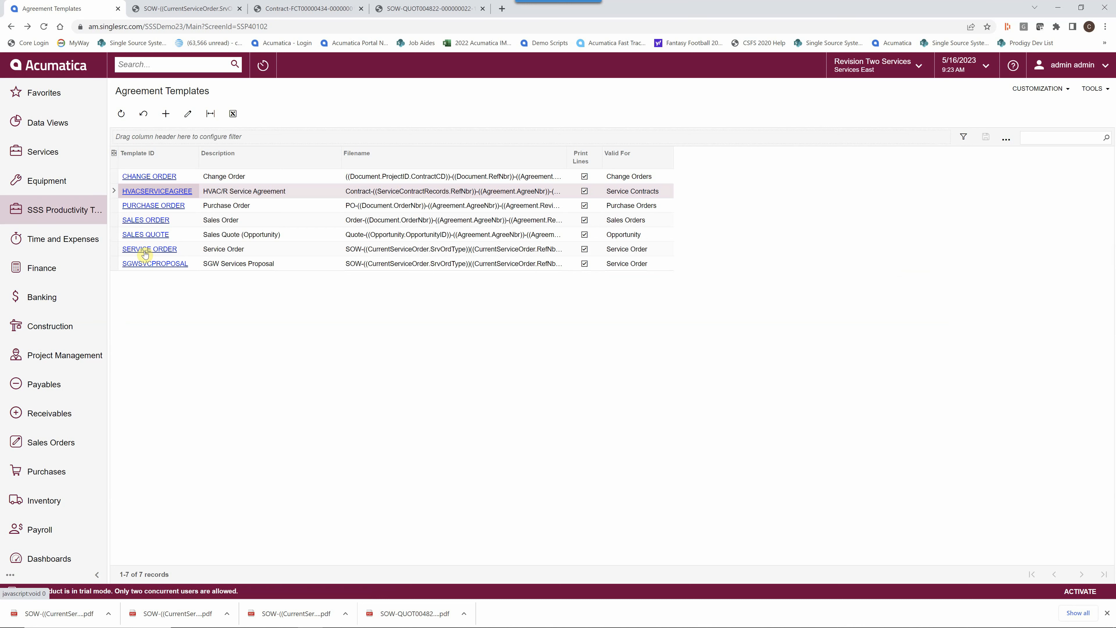
{"action": "left_click", "coordinate": [145, 249]}
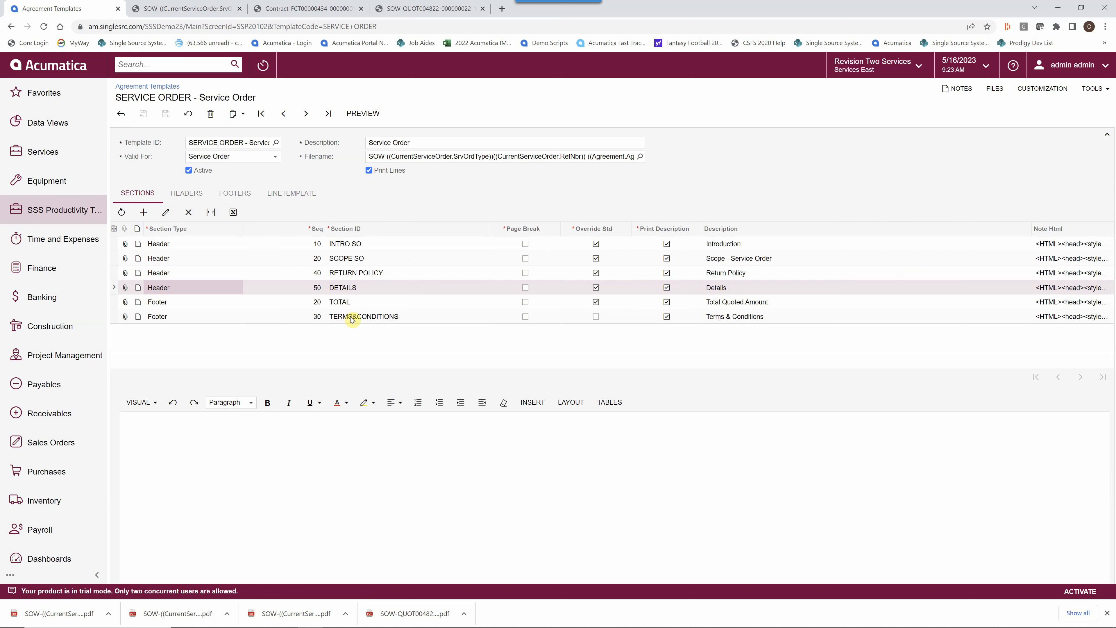
{"action": "left_click", "coordinate": [364, 115]}
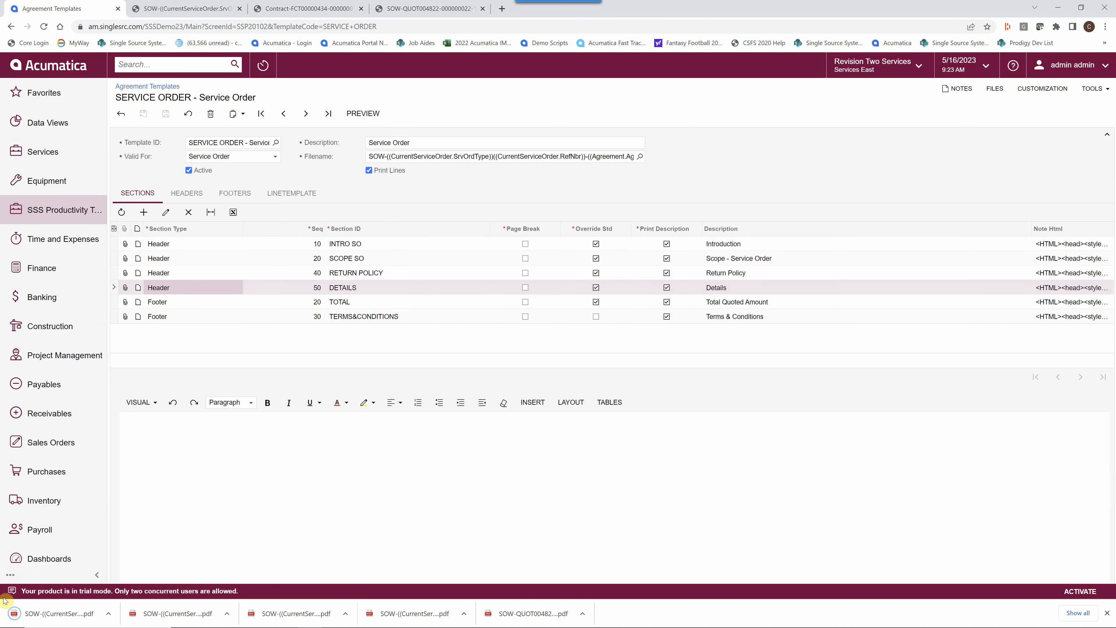
{"action": "left_click", "coordinate": [60, 613]}
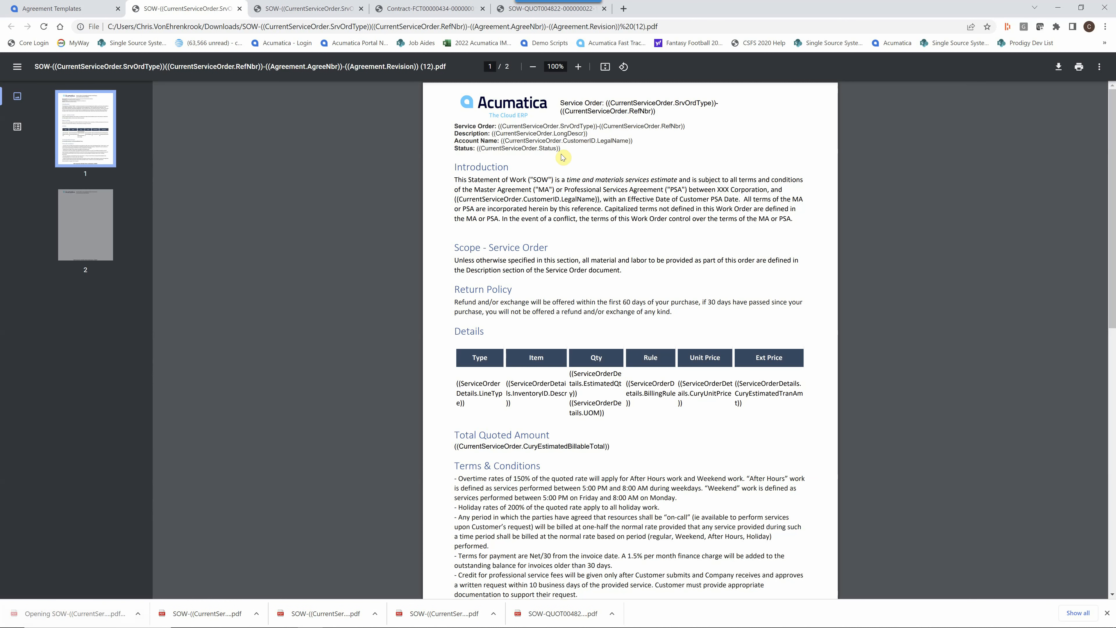
{"action": "left_click_drag", "start_coordinate": [561, 152], "coordinate": [502, 126]}
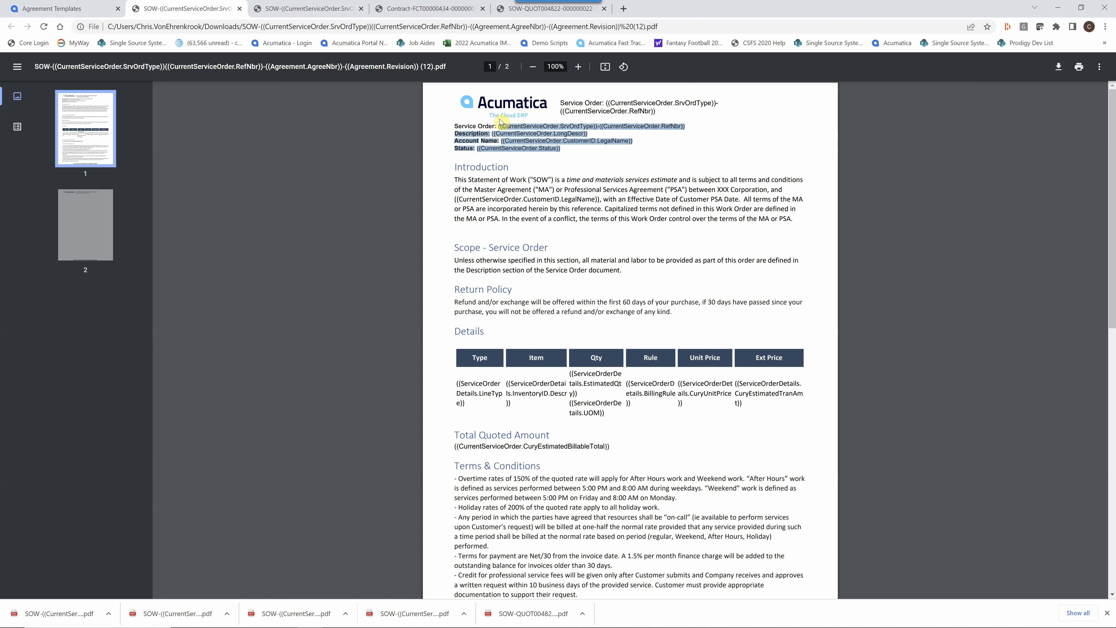
{"action": "left_click", "coordinate": [677, 151]}
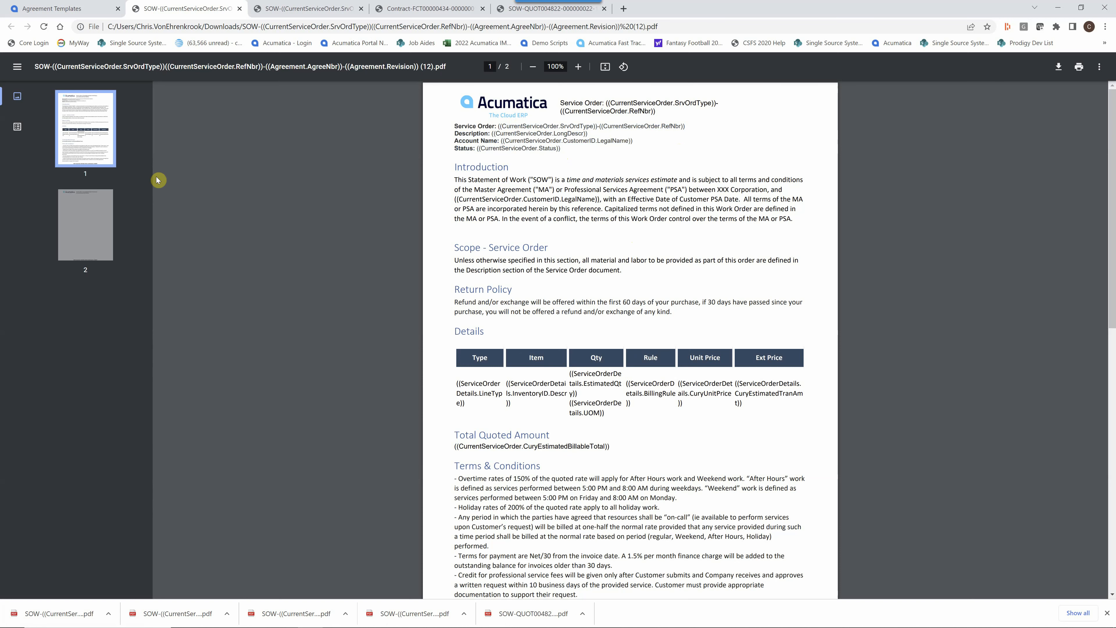
Step: Find the Service Orders list and open the agreements of N R Westport LLC's QUOT service order
{"action": "left_click", "coordinate": [69, 10]}
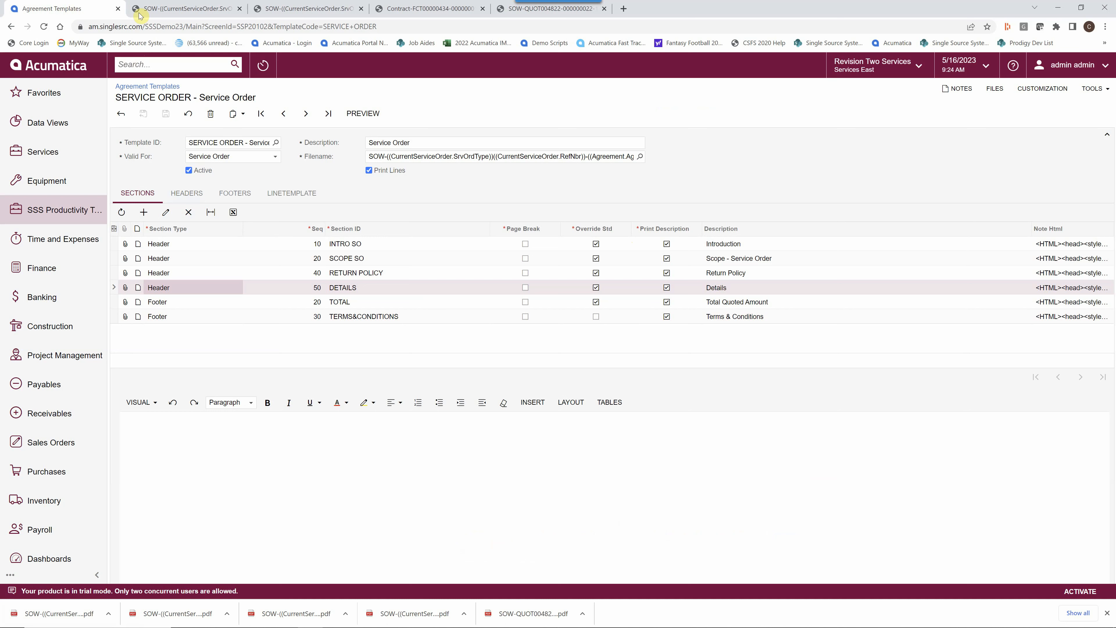
{"action": "left_click", "coordinate": [128, 64]}
{"action": "type", "text": "Service Orders"}
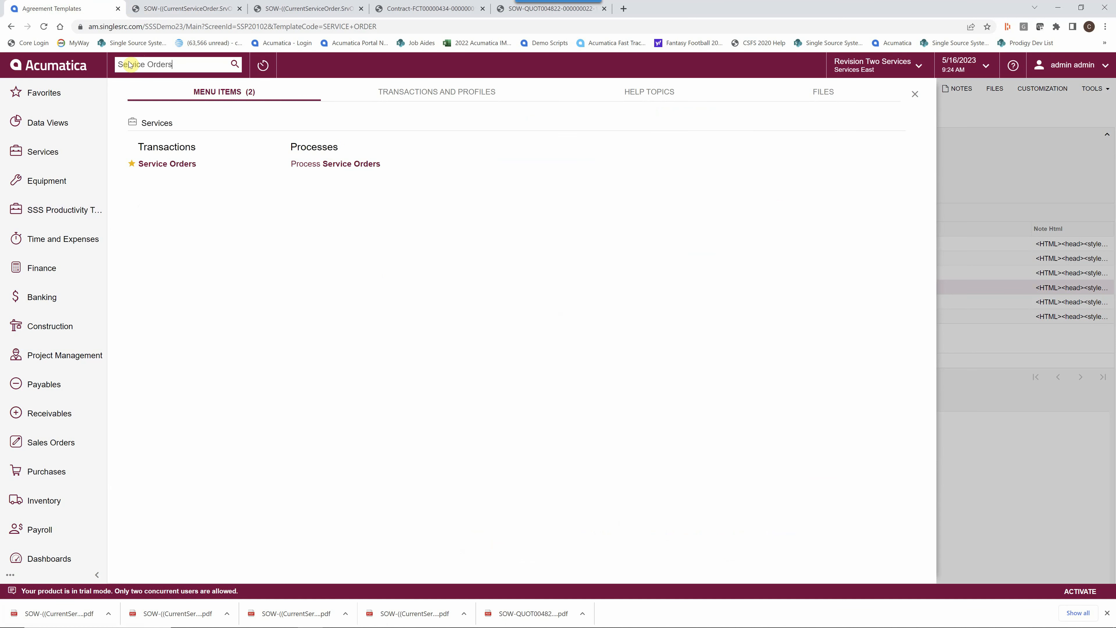
{"action": "left_click", "coordinate": [153, 169]}
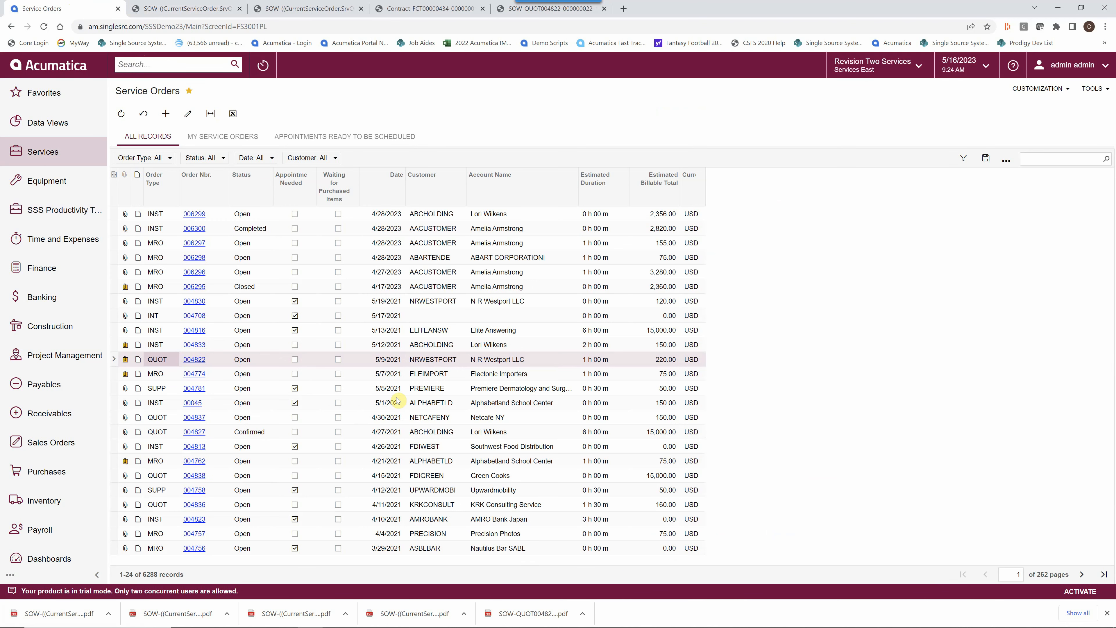
{"action": "left_click", "coordinate": [194, 359]}
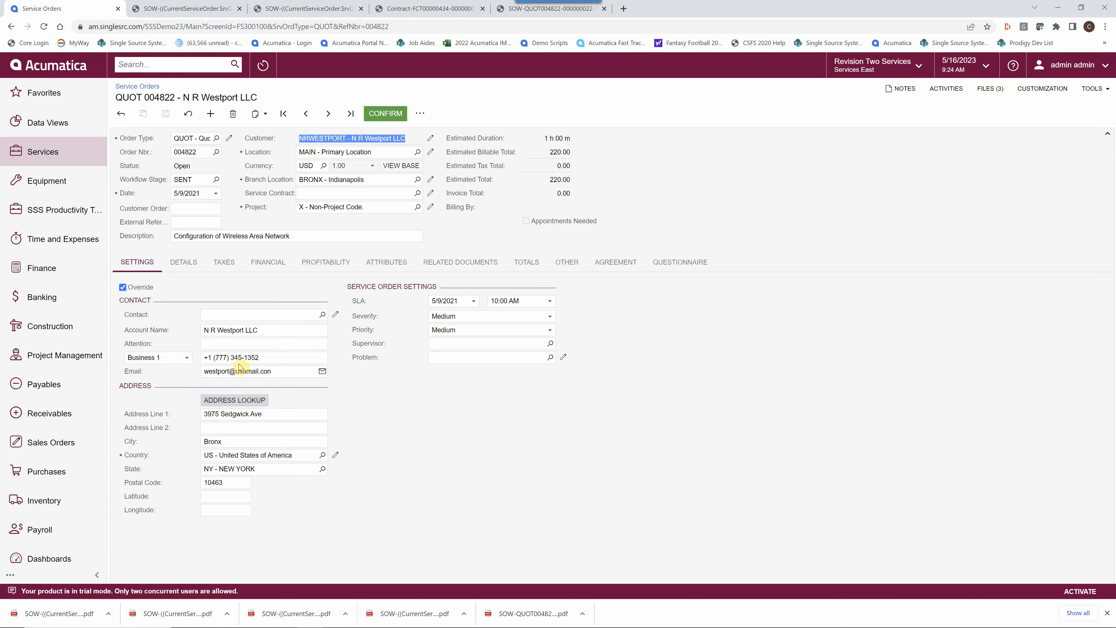
{"action": "left_click", "coordinate": [615, 268]}
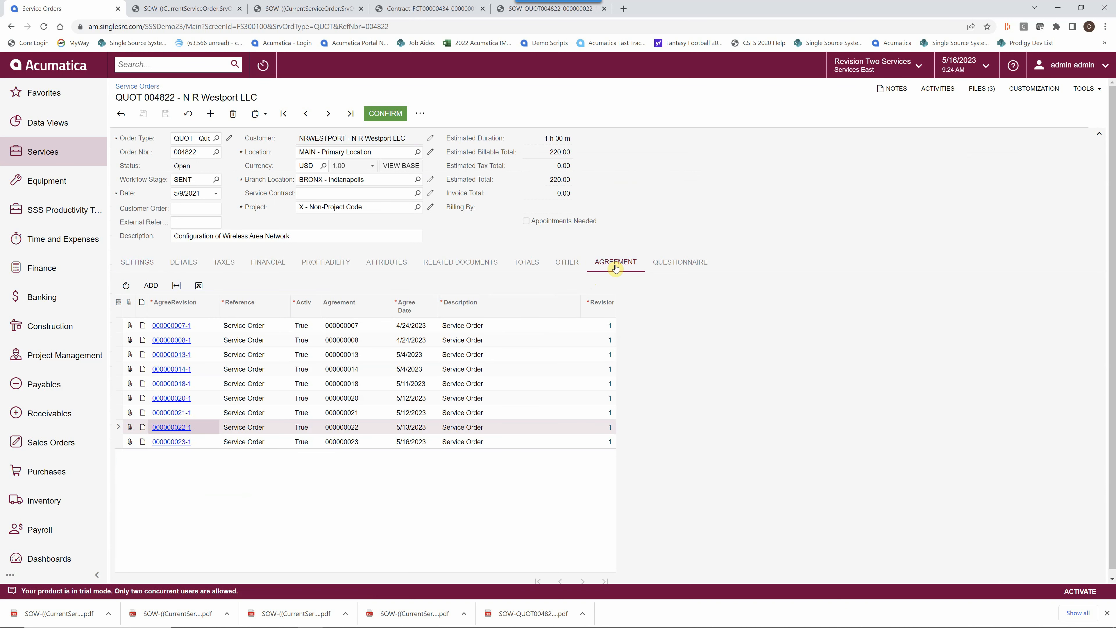
Step: Review the service order's detail lines, and add and save a new agreement based on the SERVICE ORDER template
{"action": "left_click", "coordinate": [188, 266]}
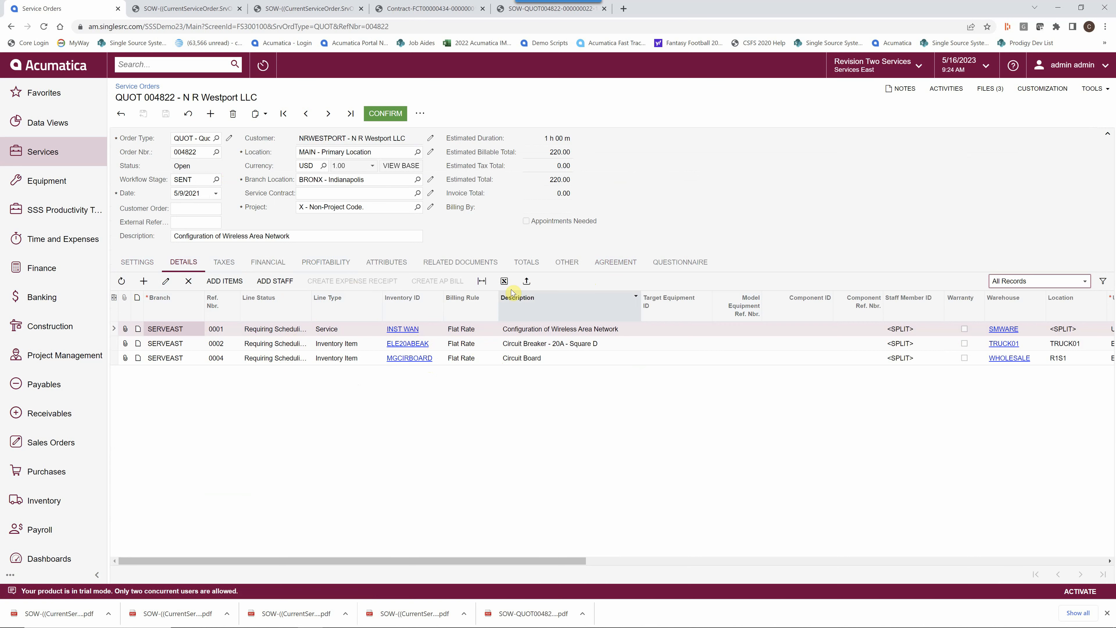
{"action": "left_click", "coordinate": [614, 266]}
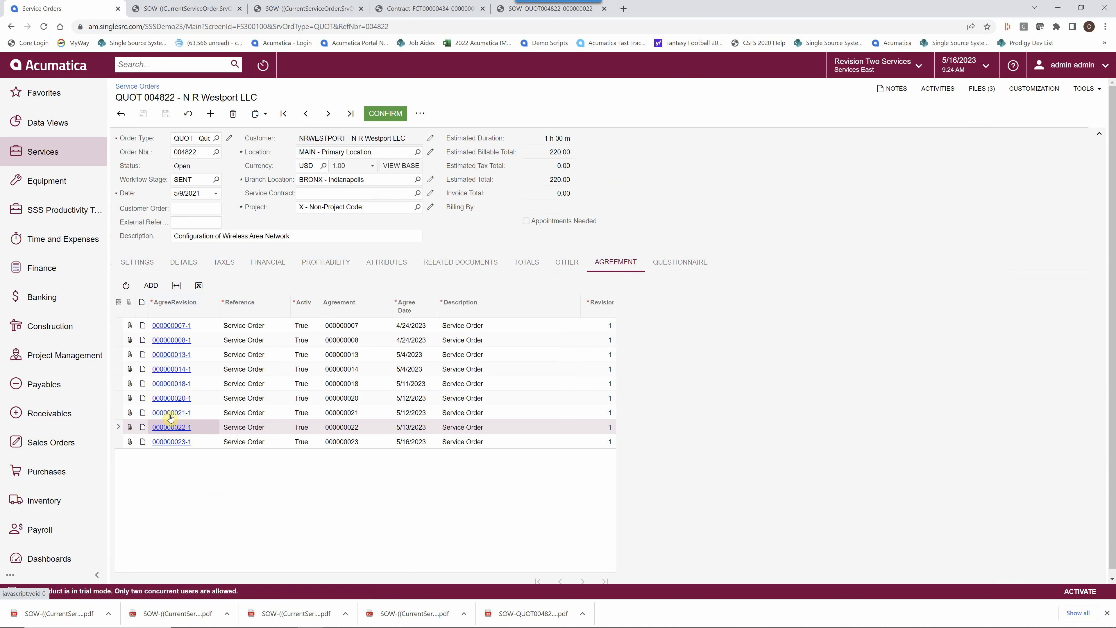
{"action": "left_click", "coordinate": [150, 286]}
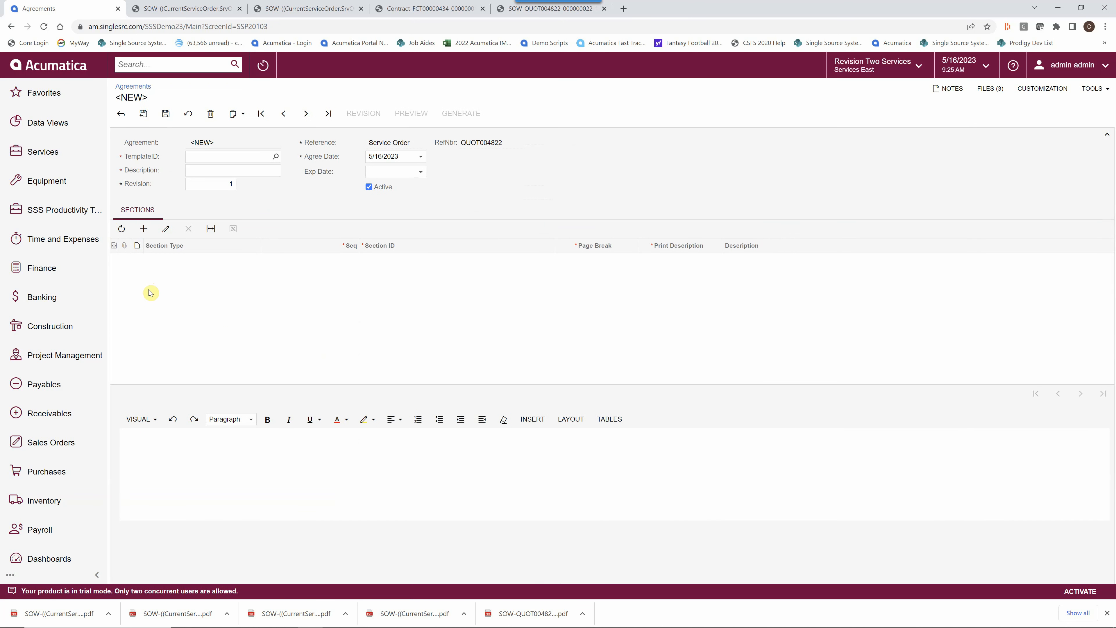
{"action": "left_click", "coordinate": [275, 157]}
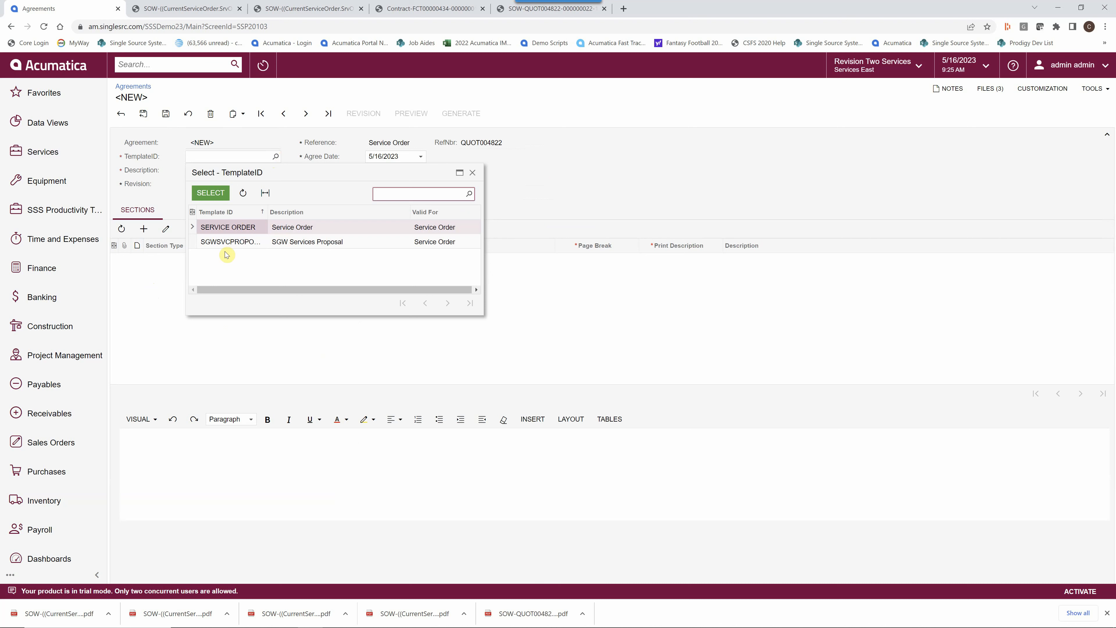
{"action": "double_click", "coordinate": [224, 228]}
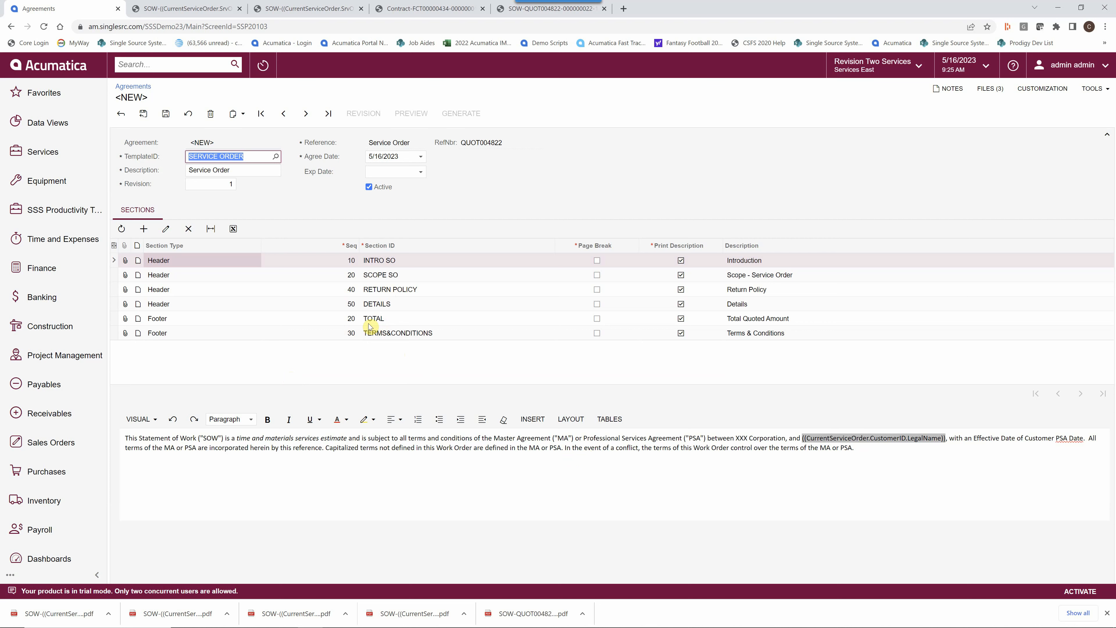
{"action": "left_click", "coordinate": [166, 114]}
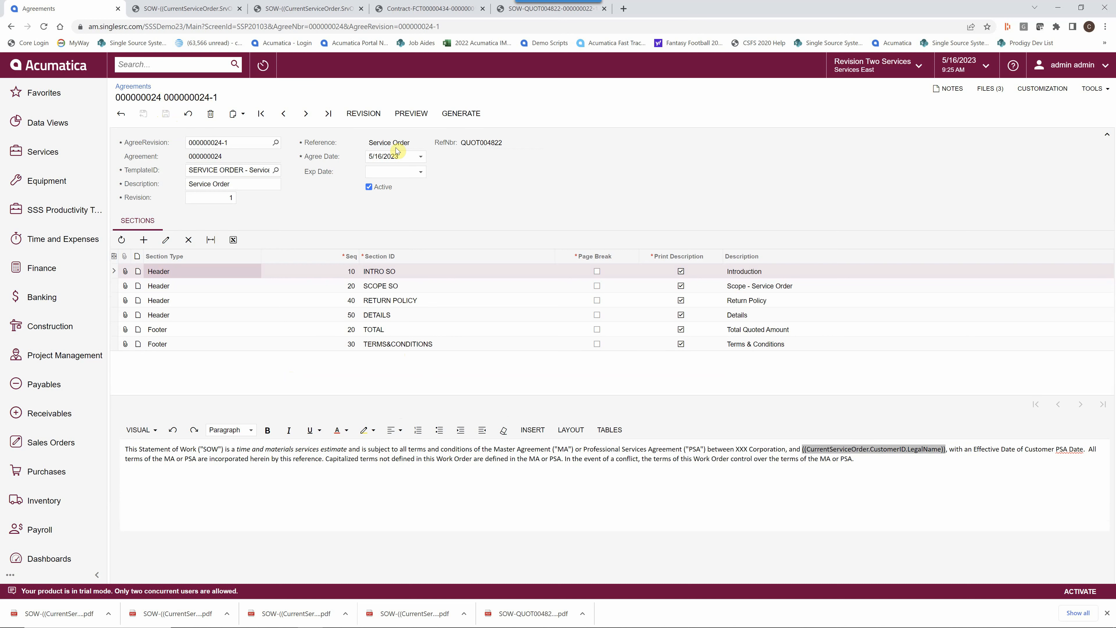
Step: Preview the new agreement as a PDF and examine the filled-in customer name, detail lines and service order number
{"action": "left_click", "coordinate": [412, 122]}
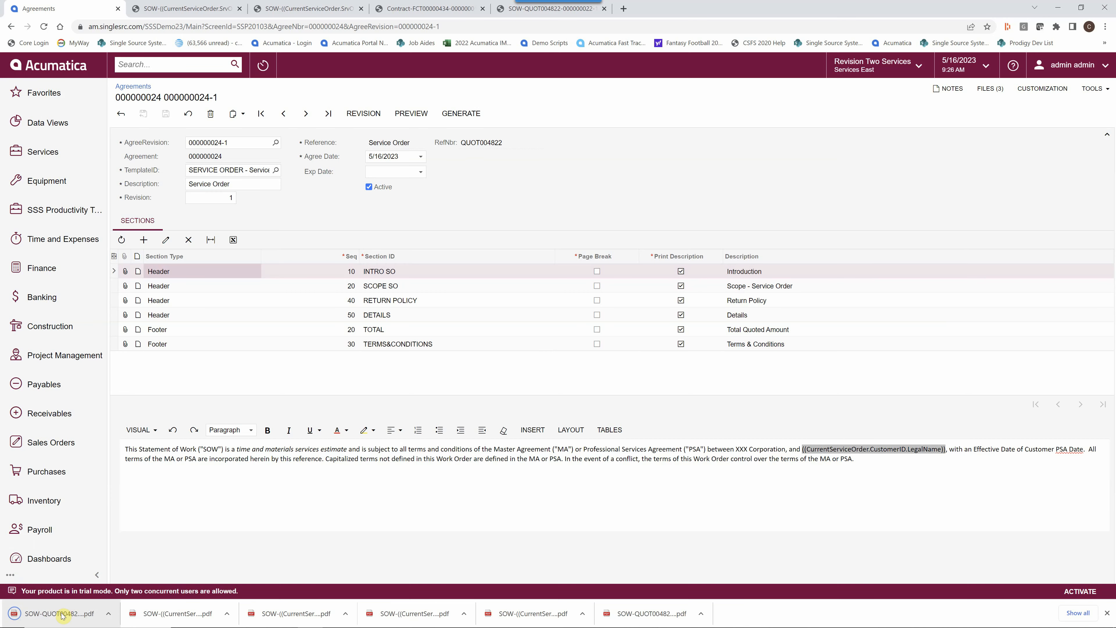
{"action": "left_click", "coordinate": [60, 613]}
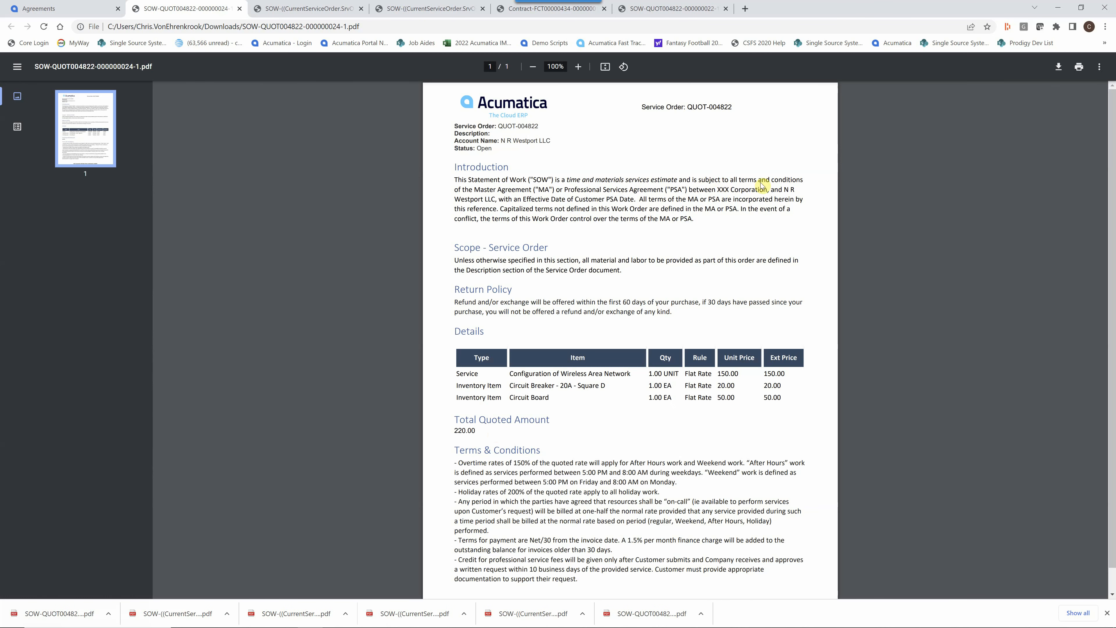
{"action": "left_click_drag", "start_coordinate": [785, 190], "coordinate": [488, 202]}
{"action": "left_click_drag", "start_coordinate": [784, 397], "coordinate": [584, 366]}
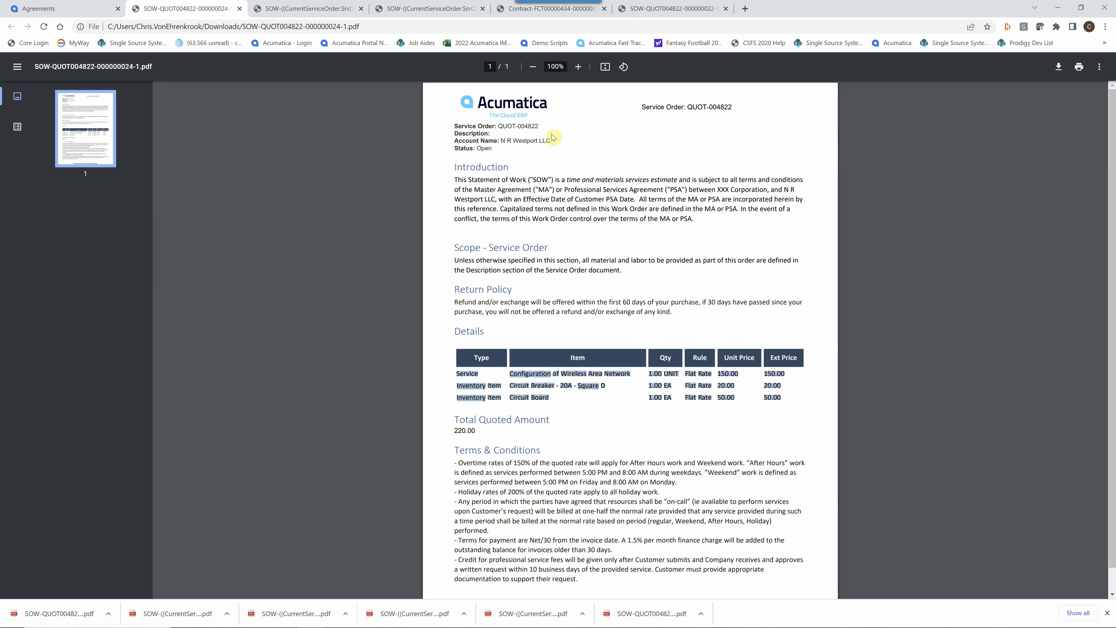
{"action": "left_click", "coordinate": [537, 126]}
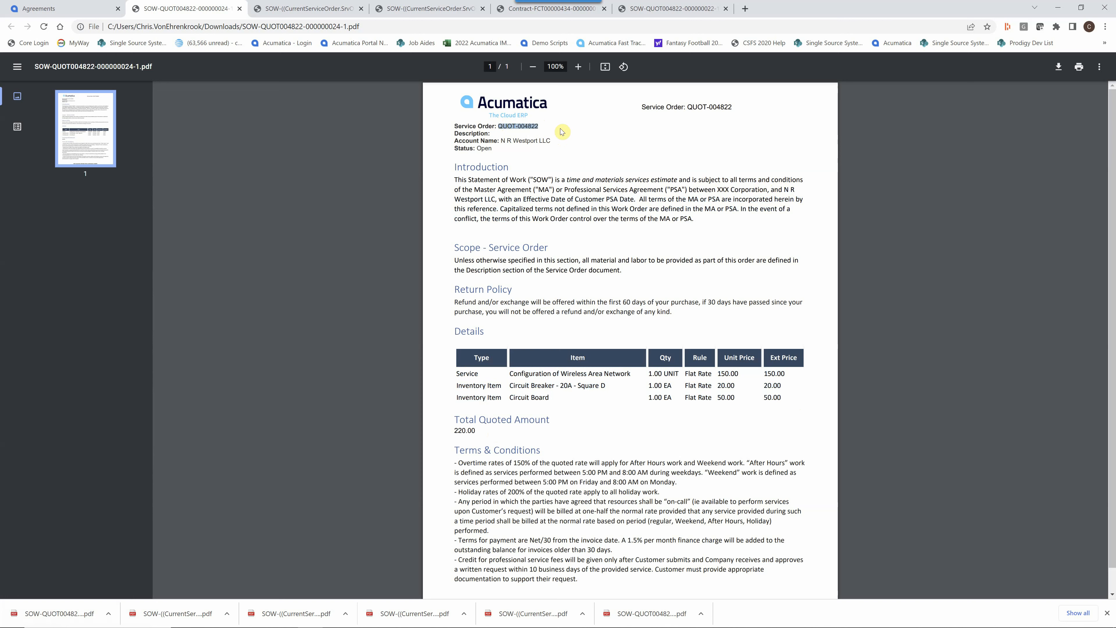
{"action": "left_click", "coordinate": [728, 105]}
{"action": "left_click_drag", "start_coordinate": [727, 105], "coordinate": [686, 107]}
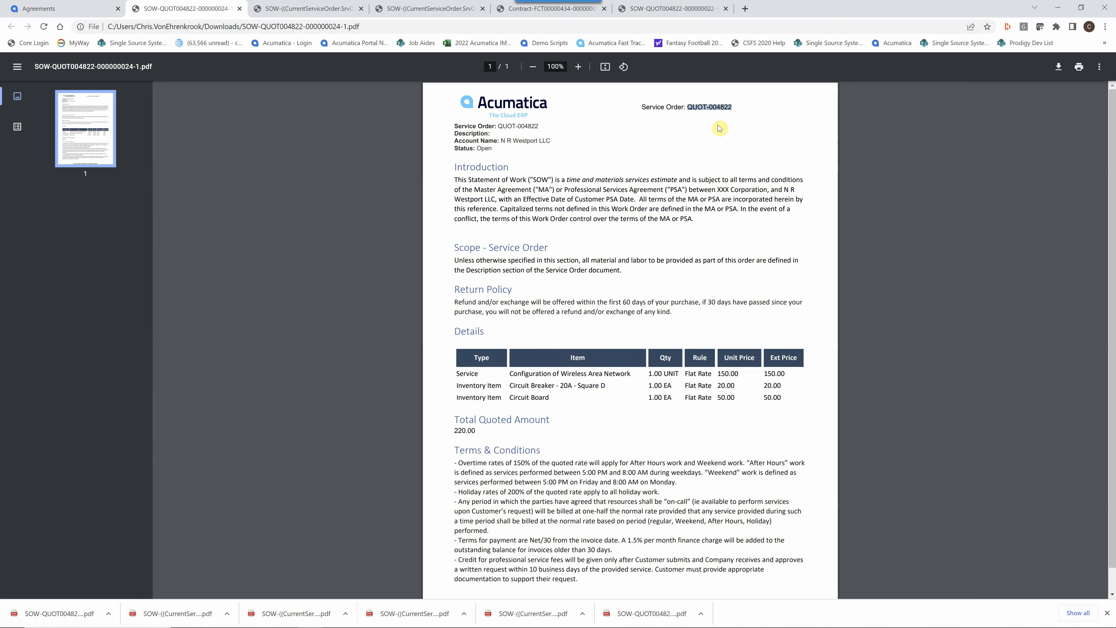
{"action": "scroll", "coordinate": [703, 169], "scroll_direction": "down", "scroll_amount": 1}
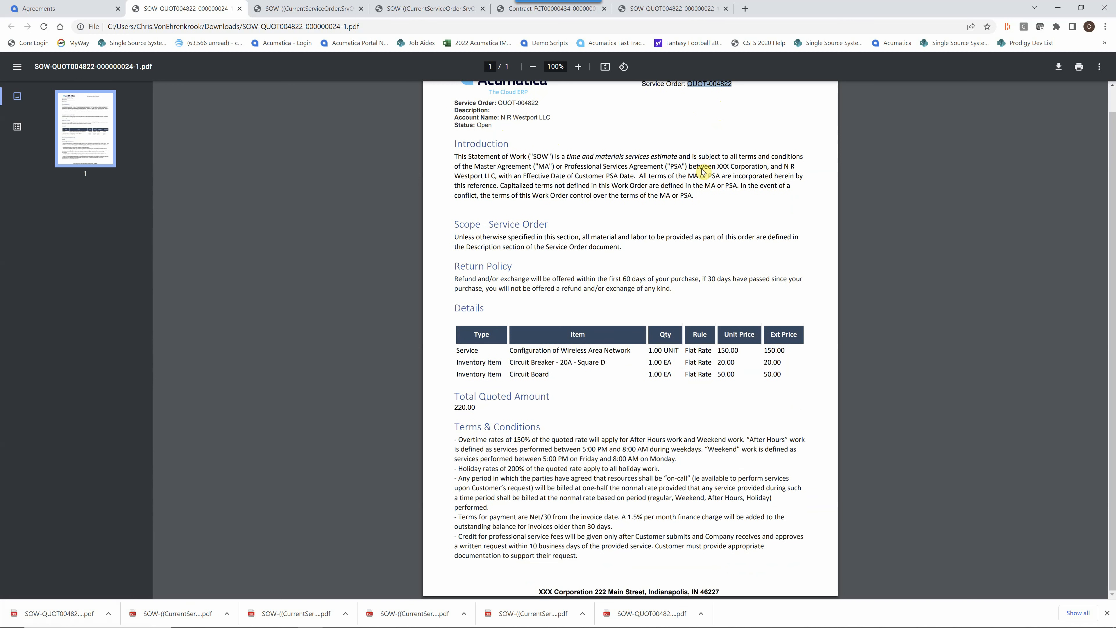
{"action": "scroll", "coordinate": [702, 171], "scroll_direction": "up", "scroll_amount": 1}
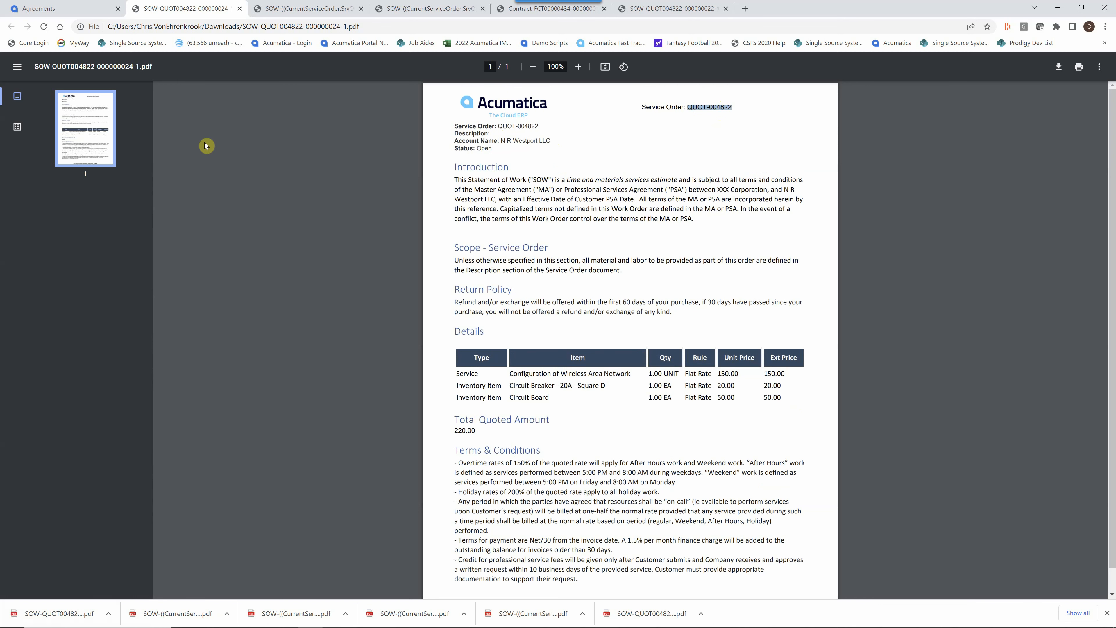
Step: Generate the agreement's final PDF document and open the resulting file
{"action": "left_click", "coordinate": [67, 15]}
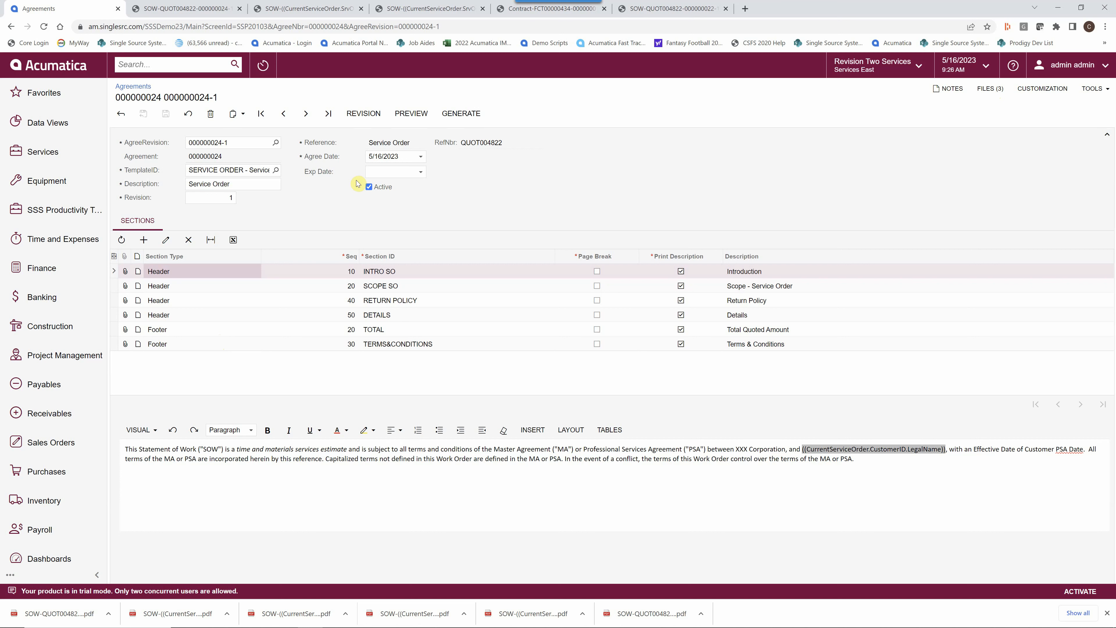
{"action": "left_click", "coordinate": [469, 115]}
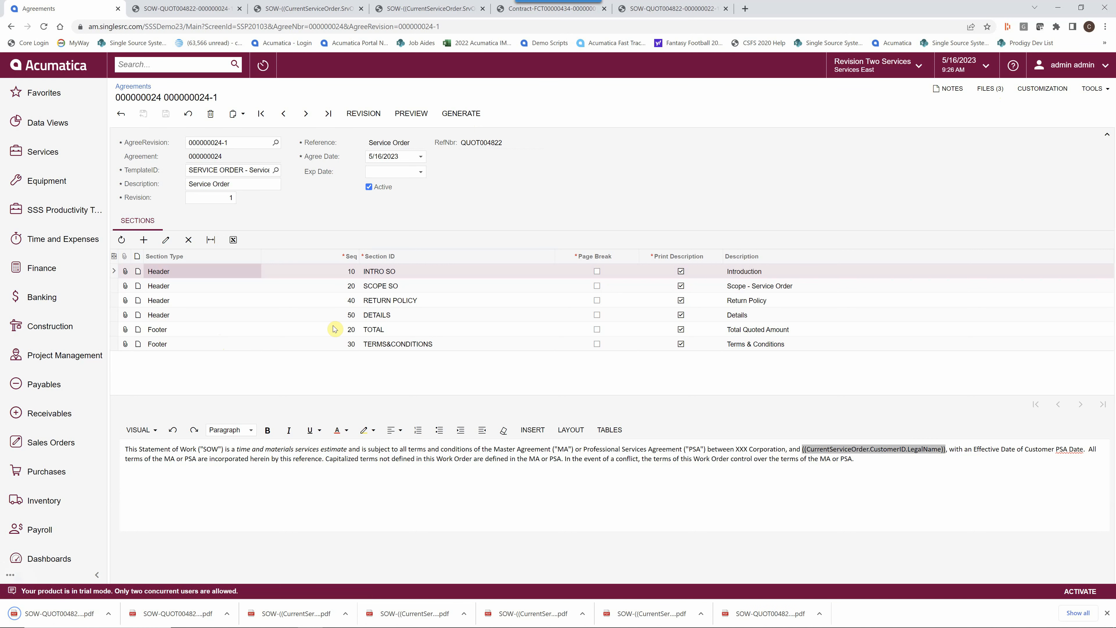
{"action": "left_click", "coordinate": [52, 621]}
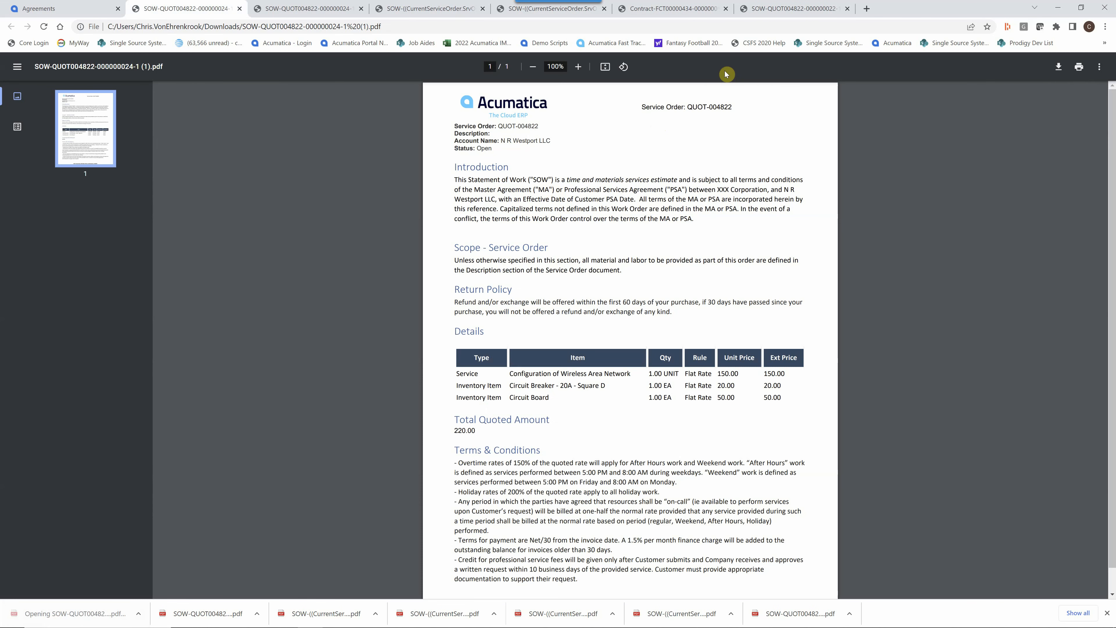
Step: Return from the agreement to the service order and check its list of attached files
{"action": "left_click", "coordinate": [66, 14]}
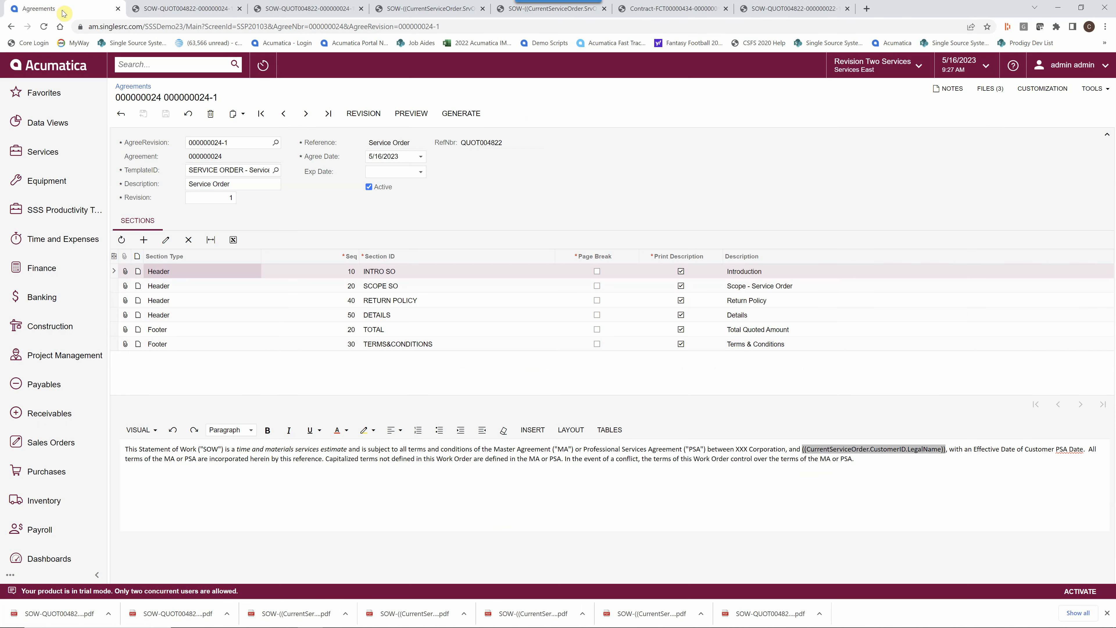
{"action": "left_click", "coordinate": [118, 116]}
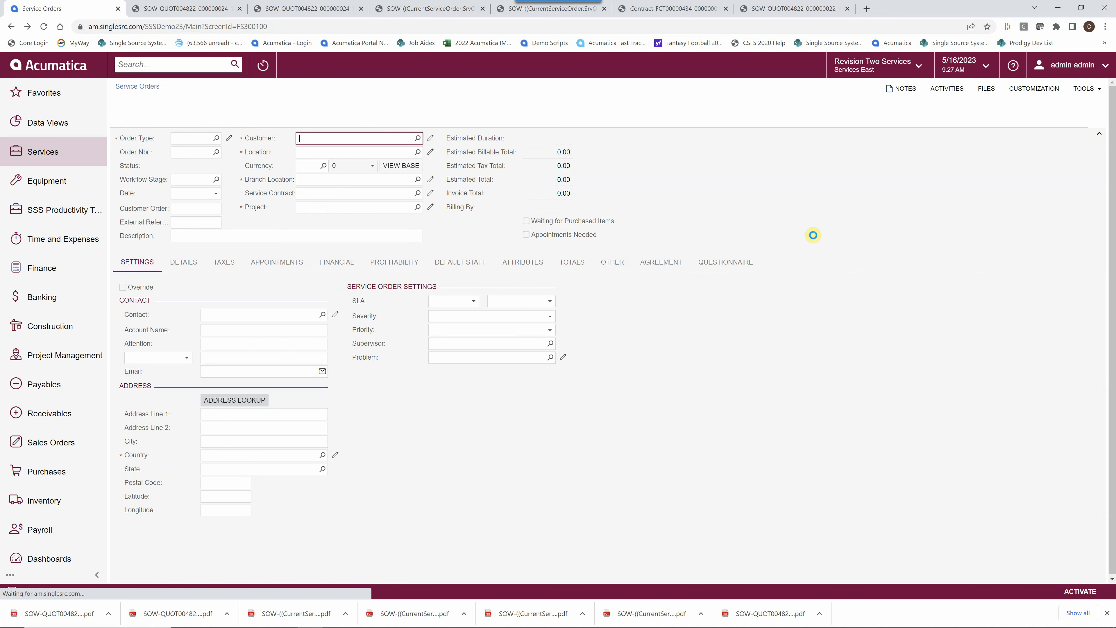
{"action": "left_click", "coordinate": [991, 90]}
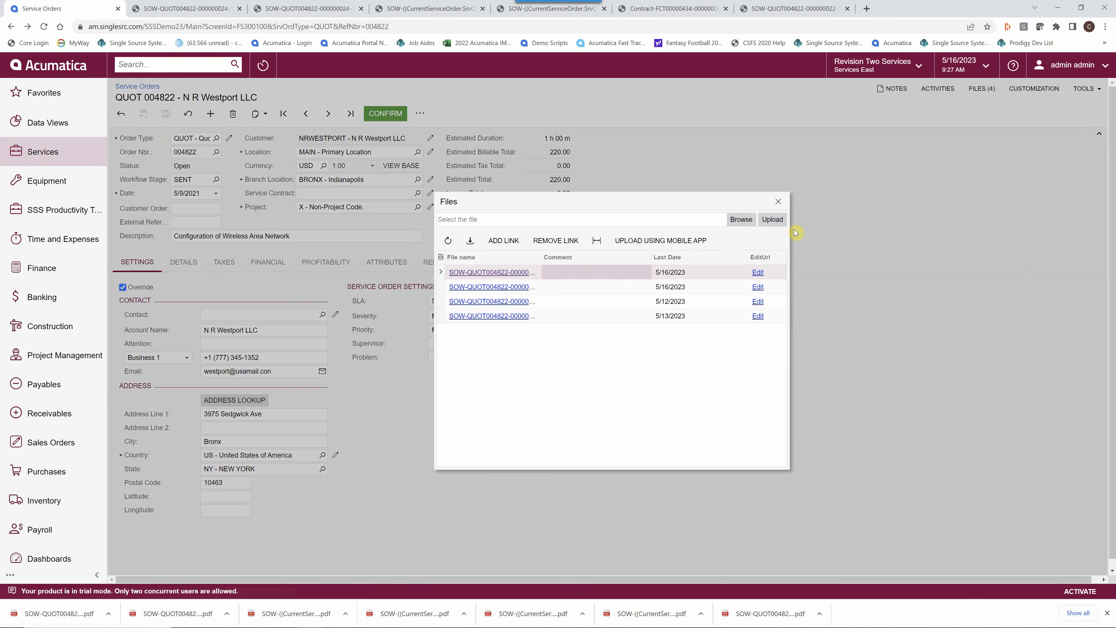
{"action": "left_click", "coordinate": [778, 202]}
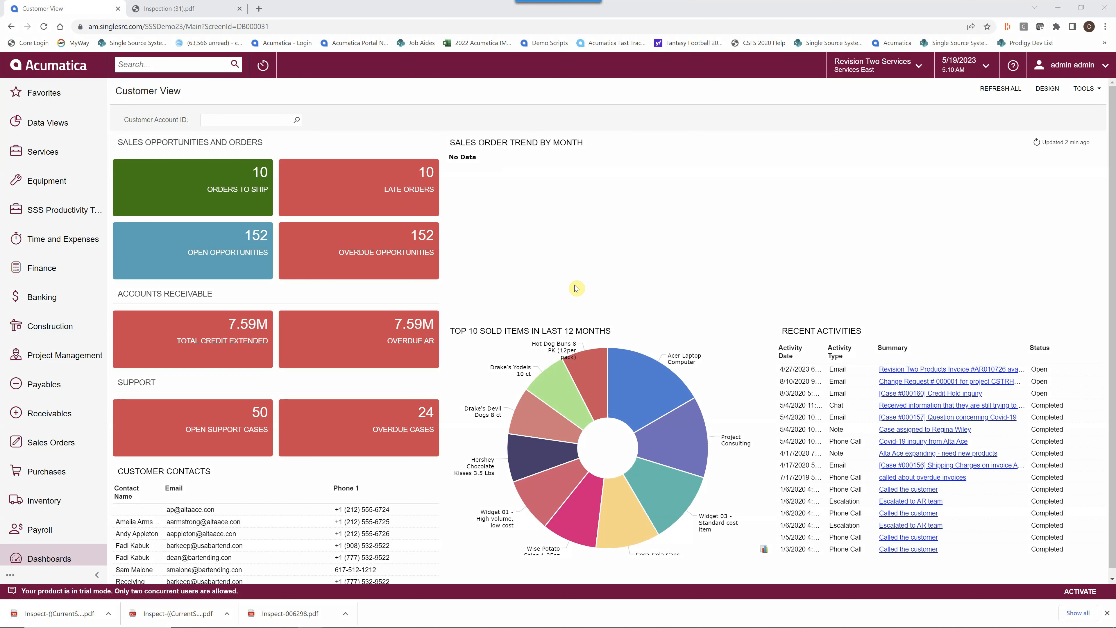
Step: Look at the Service and Repair Report in Inspection (31).pdf, and open the HVACINSPECTION questionnaire template in Acumatica
{"action": "left_click", "coordinate": [180, 10]}
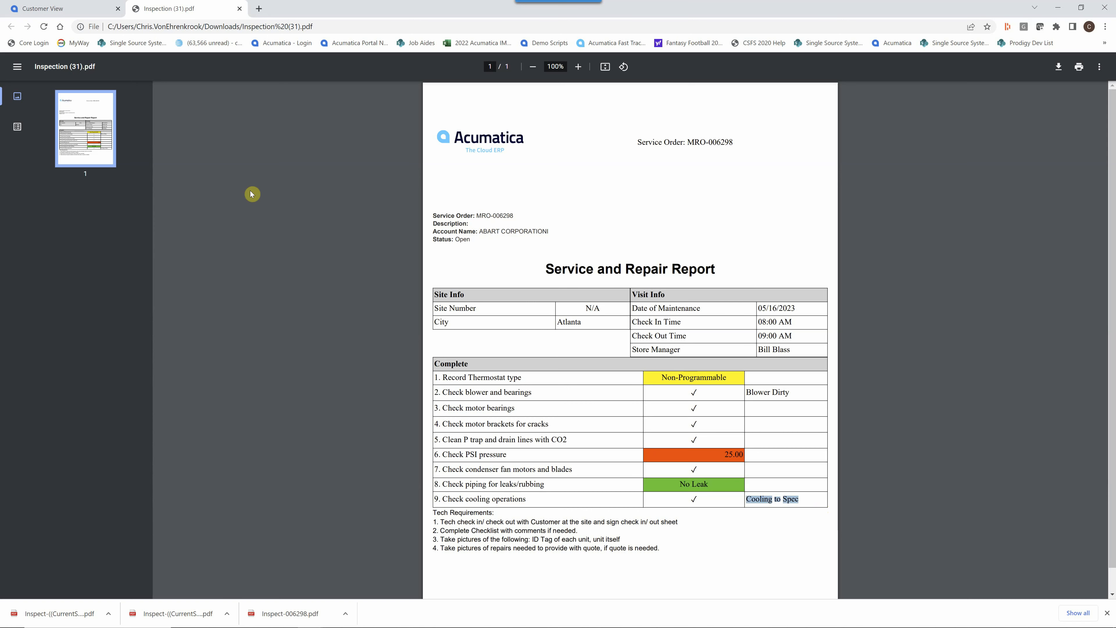
{"action": "left_click", "coordinate": [48, 16]}
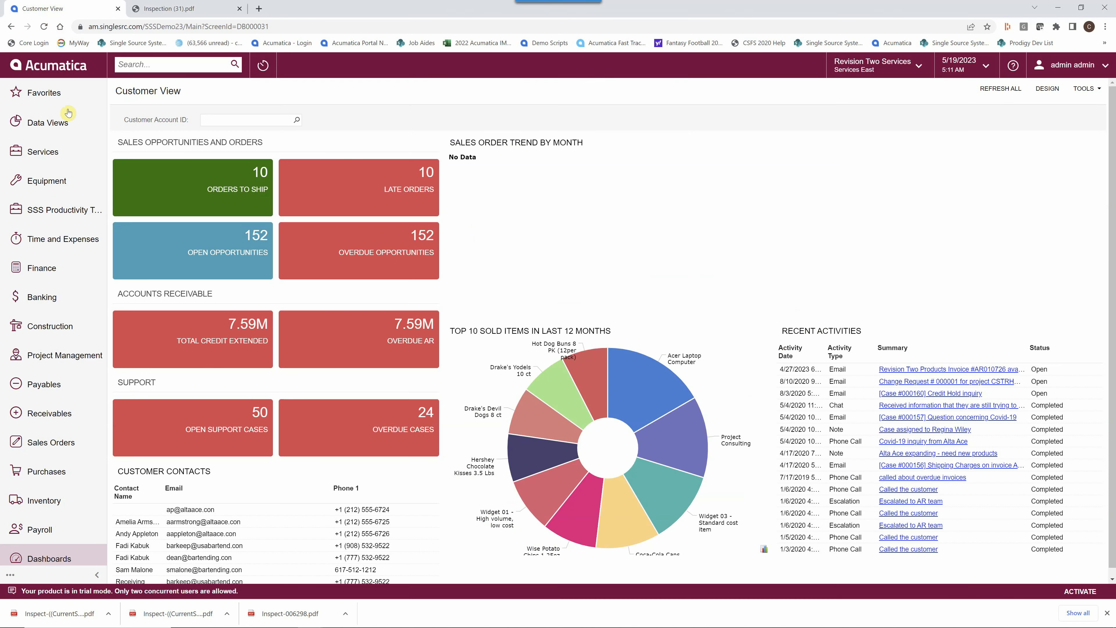
{"action": "left_click", "coordinate": [31, 215]}
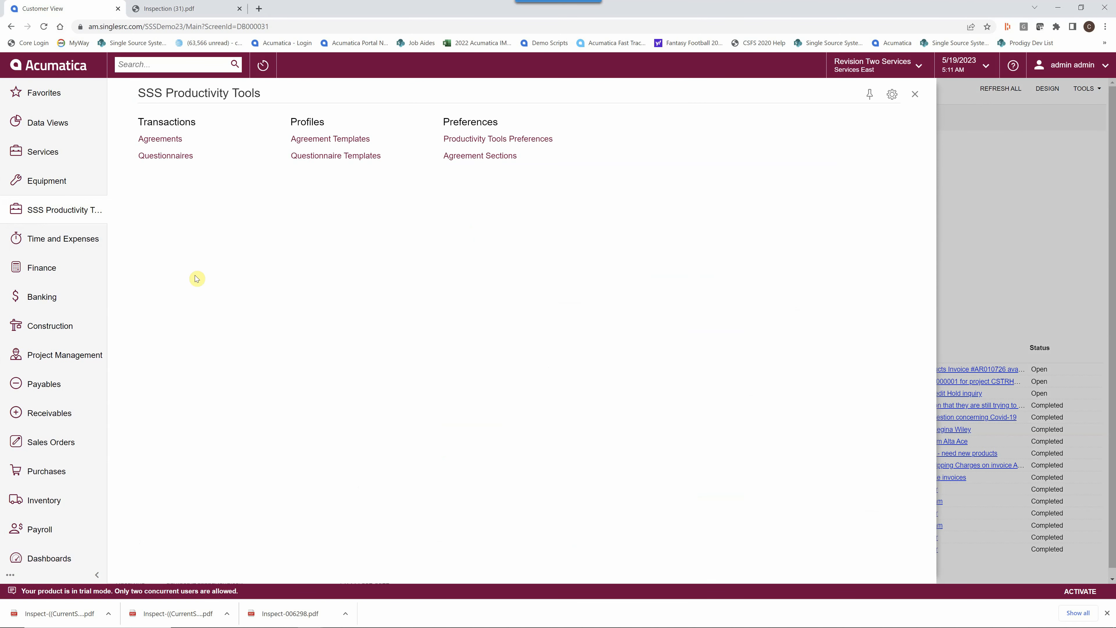
{"action": "left_click", "coordinate": [336, 155]}
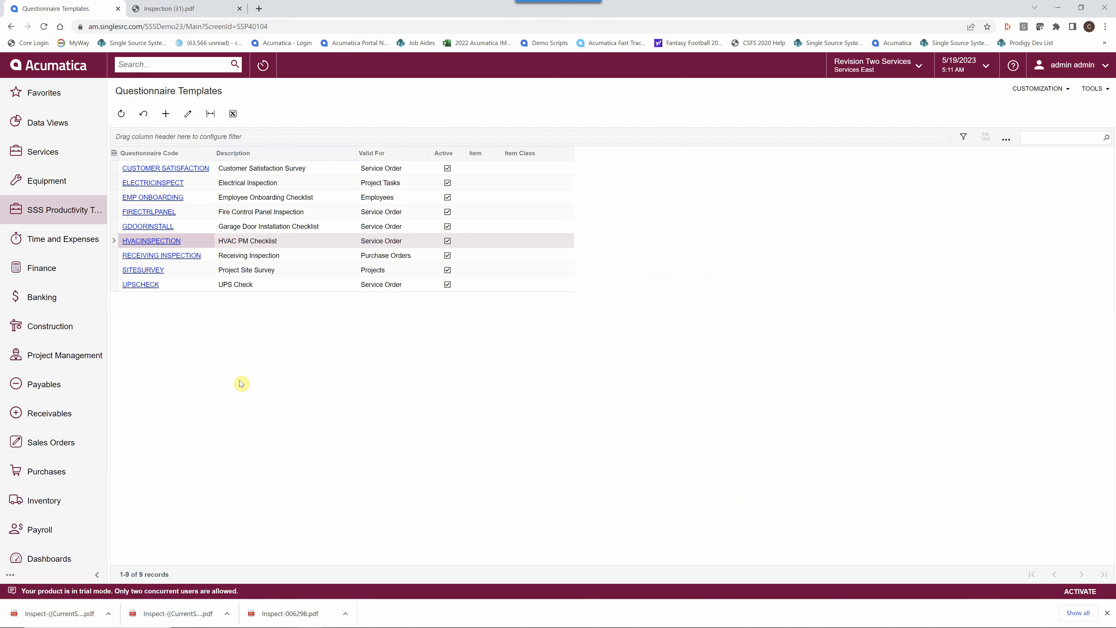
{"action": "left_click", "coordinate": [143, 244]}
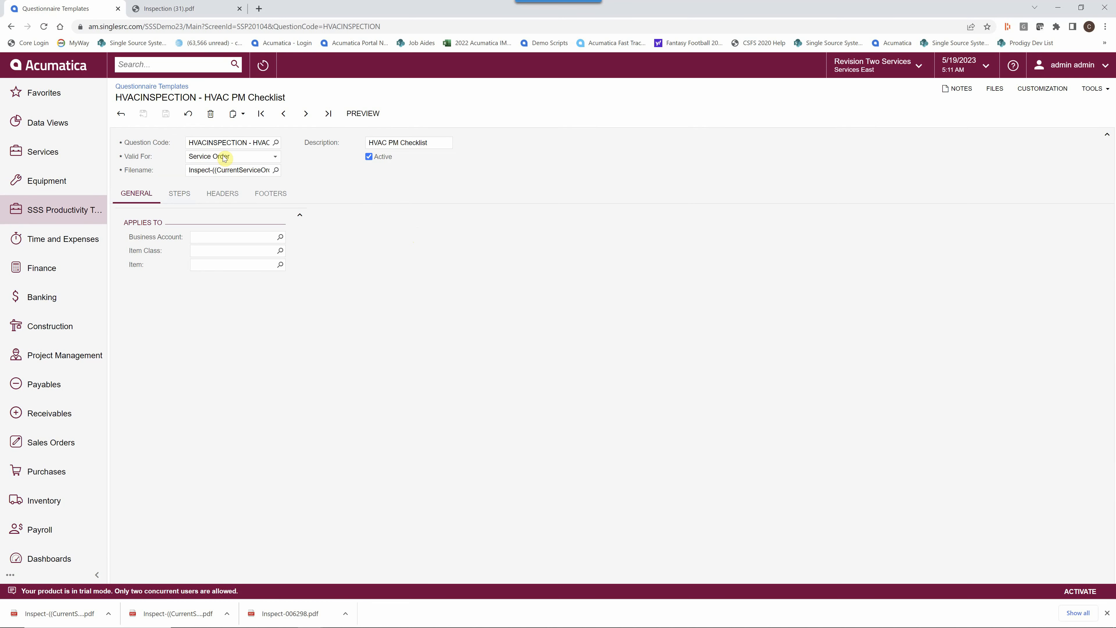
Step: Review the template's question code, description and the record types available for Valid For
{"action": "left_click", "coordinate": [235, 141]}
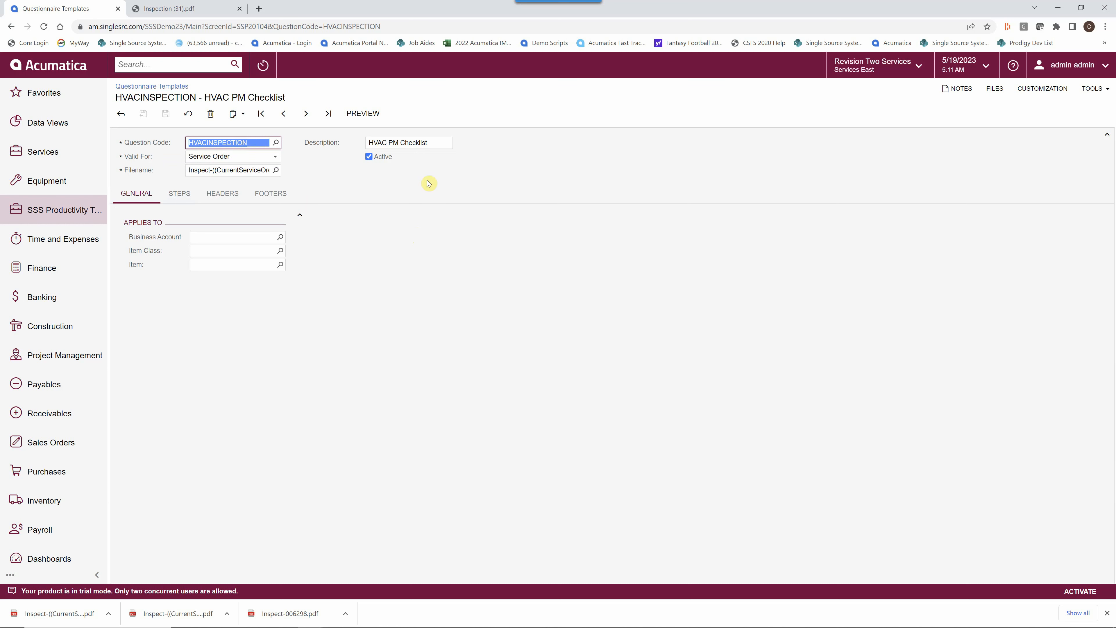
{"action": "left_click", "coordinate": [429, 141]}
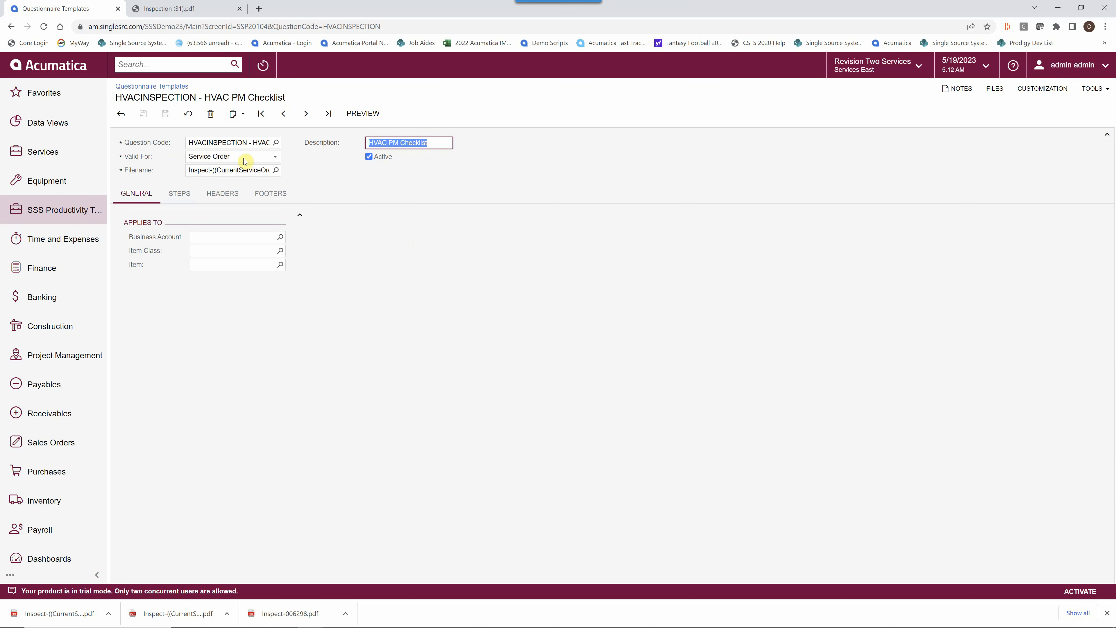
{"action": "left_click", "coordinate": [276, 157]}
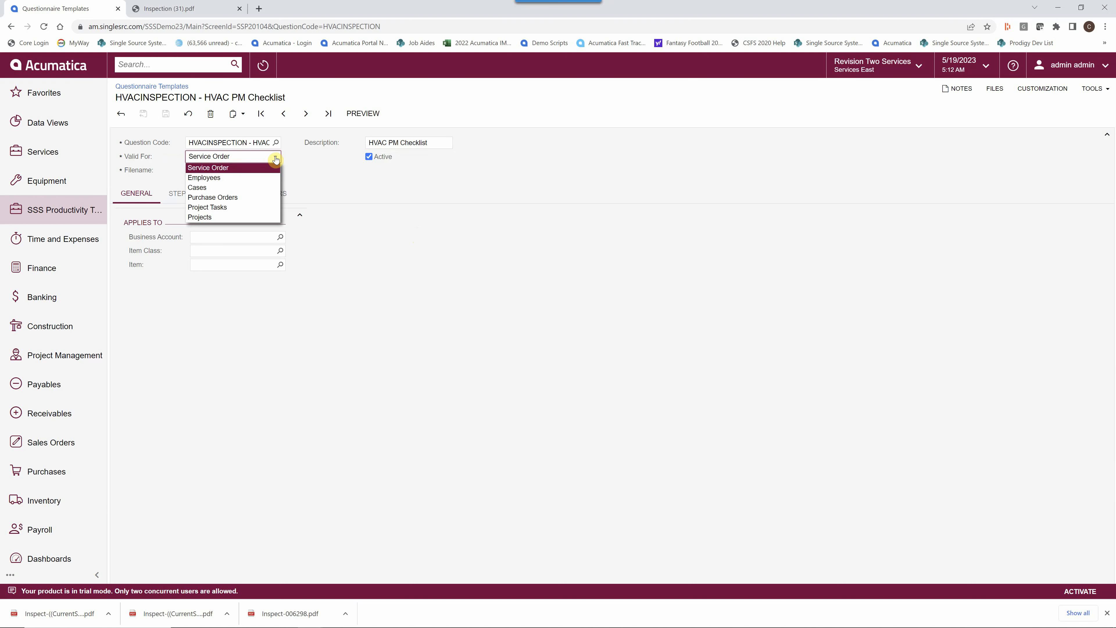
{"action": "left_click", "coordinate": [316, 178]}
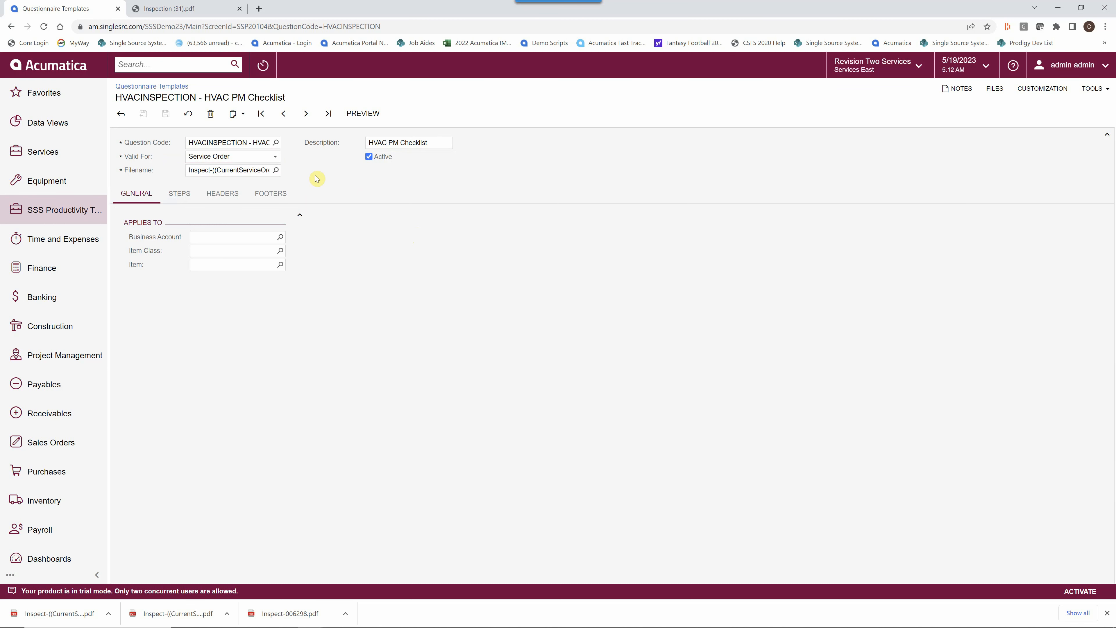
Step: Read the Filename pattern through to its end and view the Business Account choices under Applies To
{"action": "left_click", "coordinate": [221, 170]}
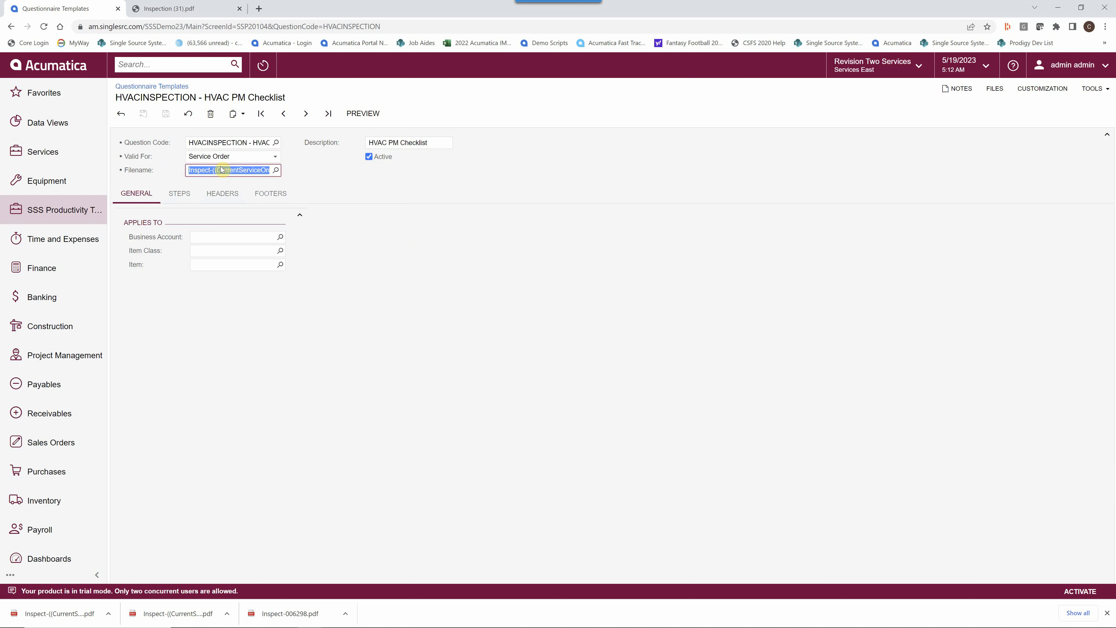
{"action": "left_click", "coordinate": [206, 171]}
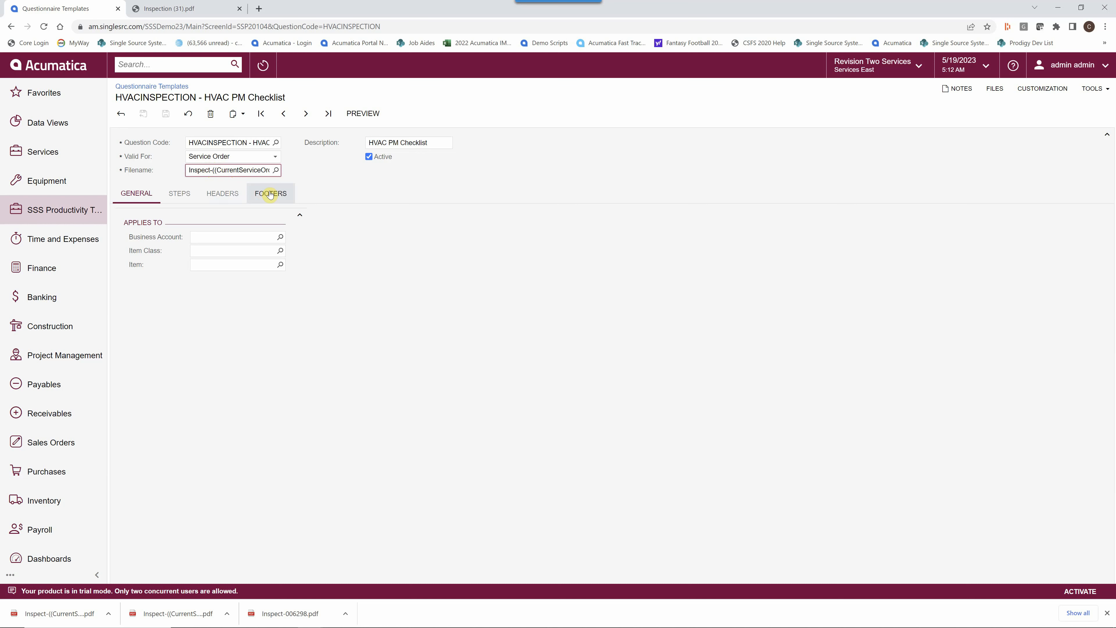
{"action": "key", "text": "Right"}
{"action": "key", "text": "Right"}
{"action": "key", "text": "Right"}
{"action": "key", "text": "Right"}
{"action": "key", "text": "Right"}
{"action": "key", "text": "Right"}
{"action": "key", "text": "Right"}
{"action": "key", "text": "Right"}
{"action": "key", "text": "Right"}
{"action": "key", "text": "Right"}
{"action": "key", "text": "Right"}
{"action": "key", "text": "Right"}
{"action": "key", "text": "Right"}
{"action": "key", "text": "Right"}
{"action": "key", "text": "Right"}
{"action": "key", "text": "Right"}
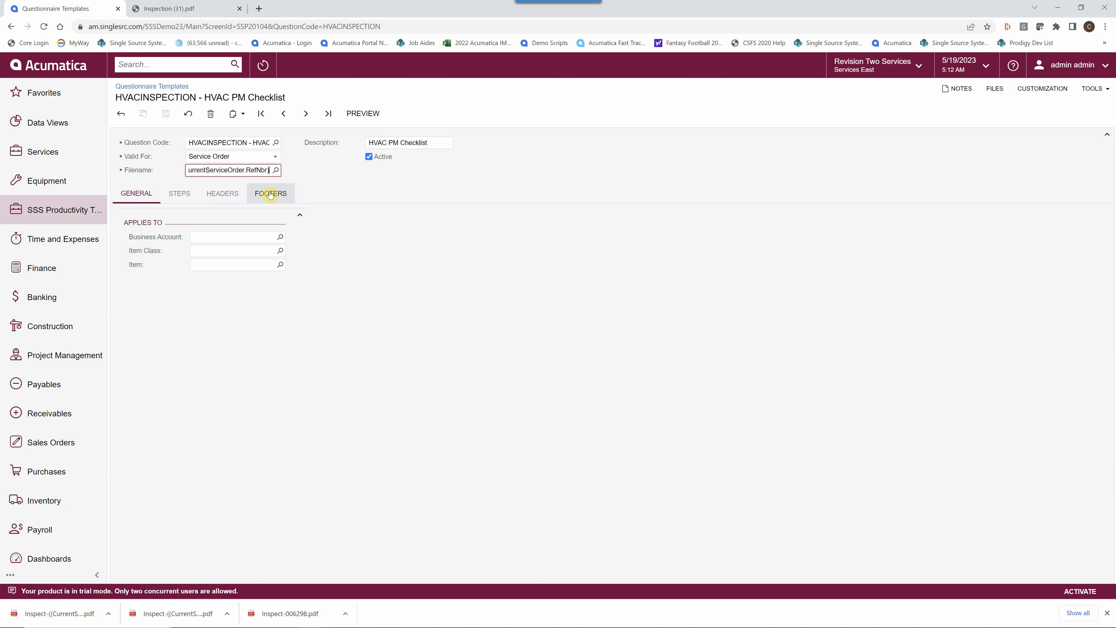
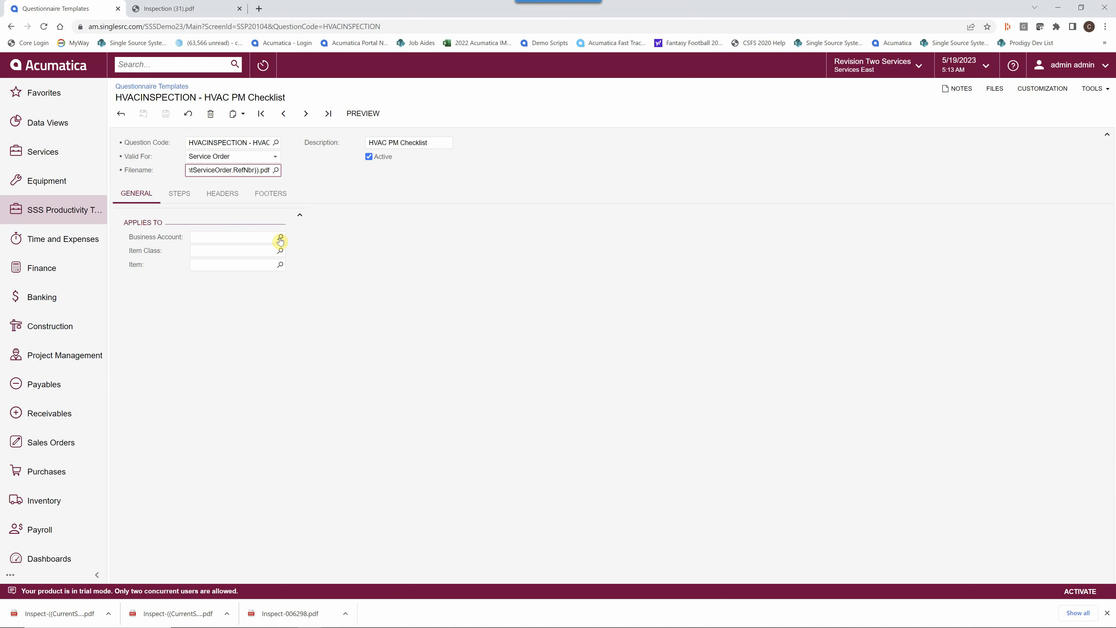
{"action": "left_click", "coordinate": [280, 240]}
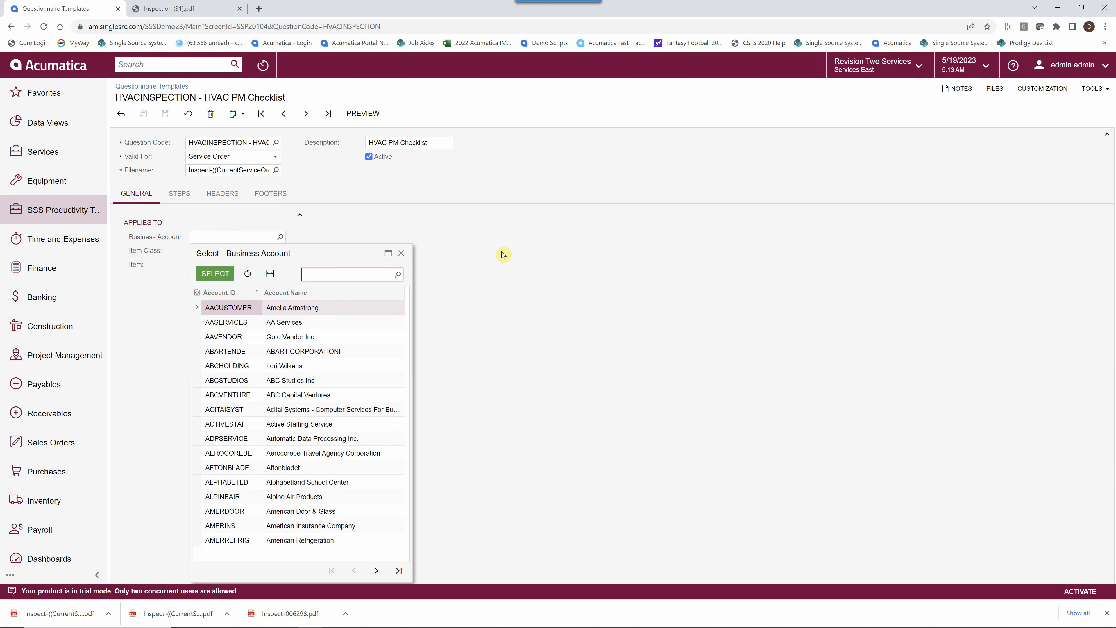
{"action": "left_click", "coordinate": [514, 246]}
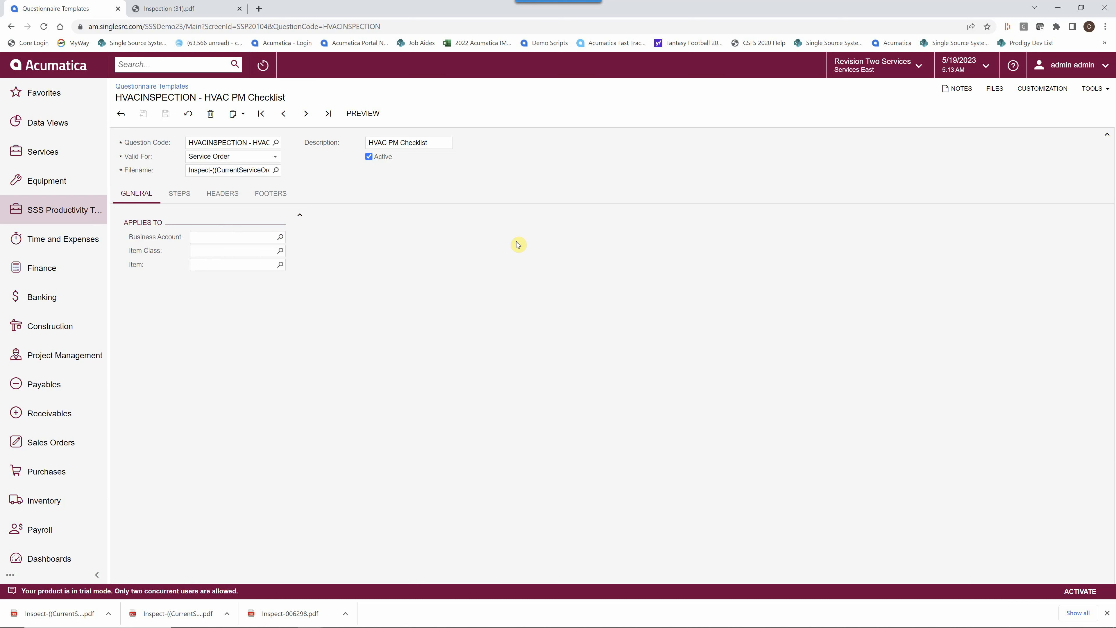
Step: Examine the Header and Page Header contents of the template, including the service order data fields and the Logo placeholder
{"action": "left_click", "coordinate": [221, 200]}
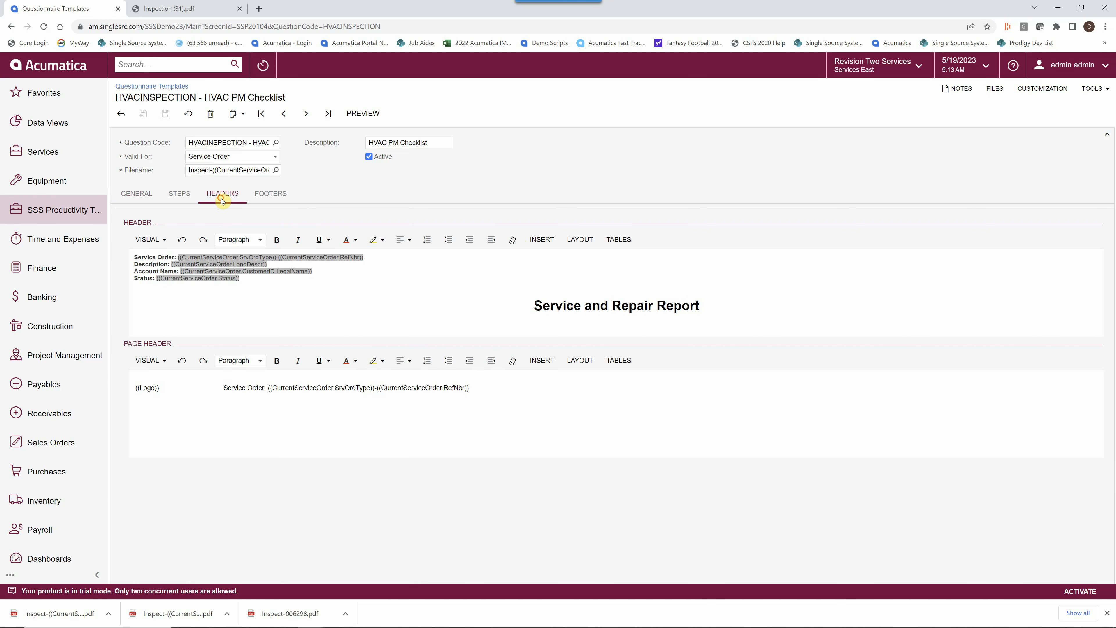
{"action": "left_click", "coordinate": [540, 386]}
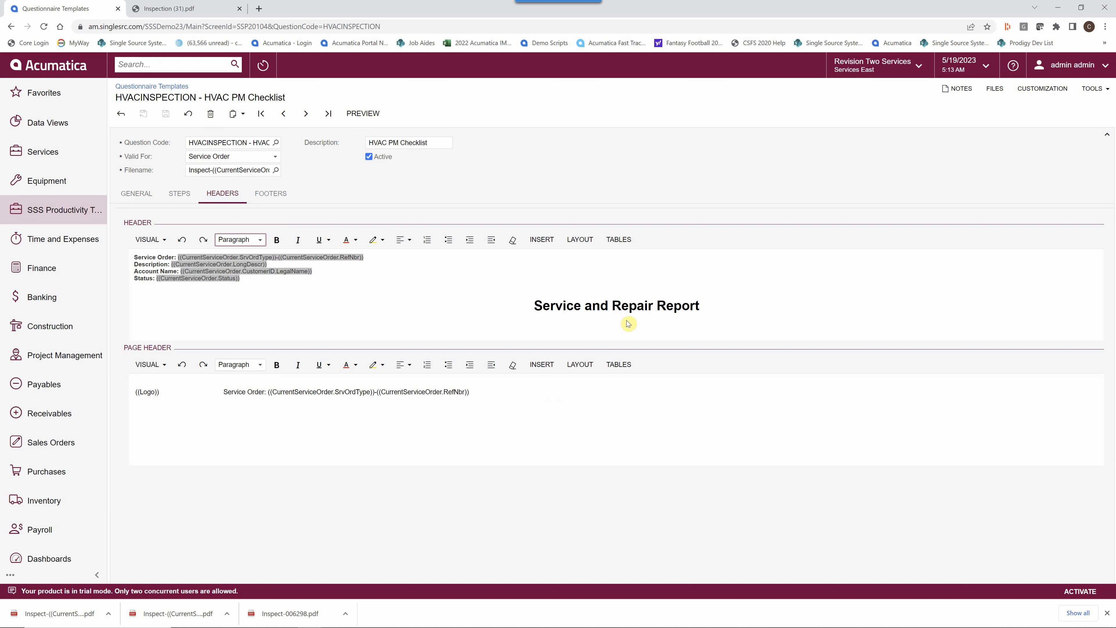
{"action": "left_click", "coordinate": [435, 264]}
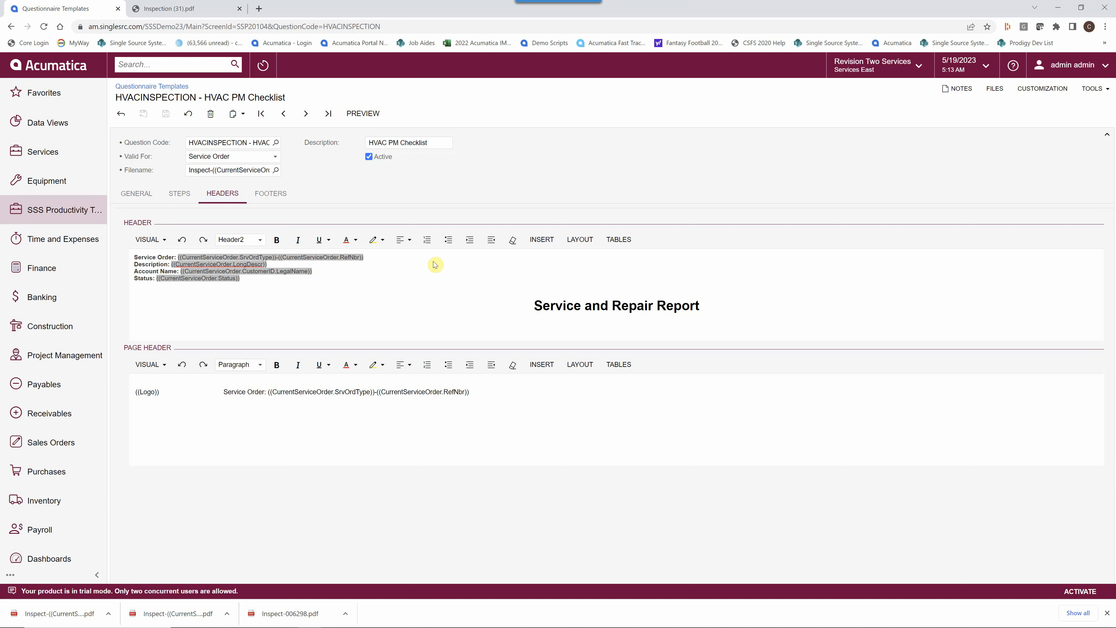
{"action": "left_click", "coordinate": [474, 393]}
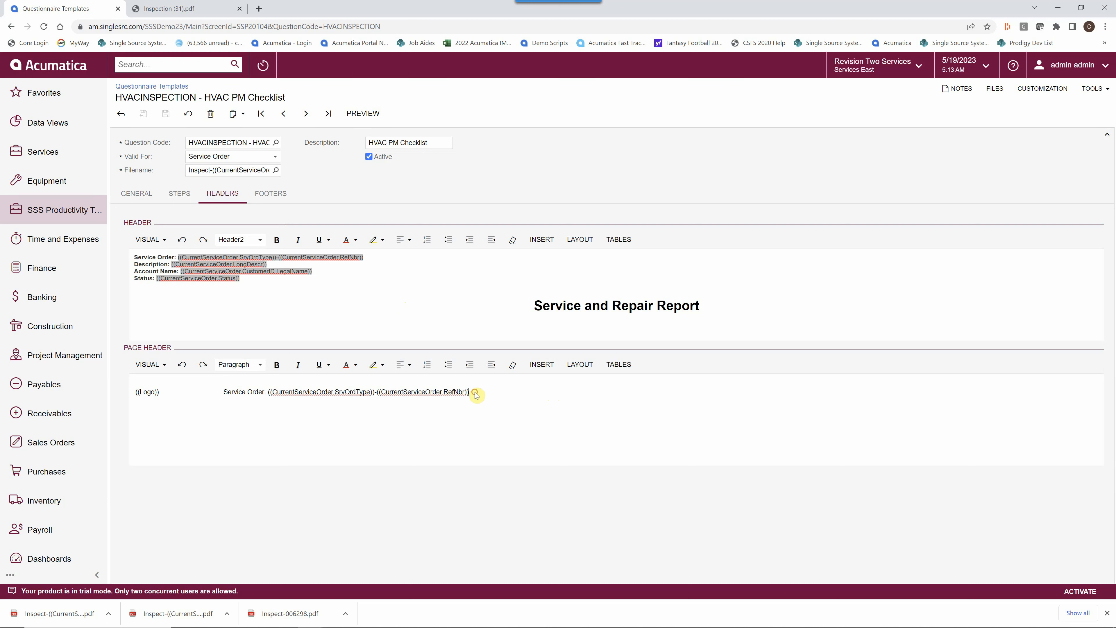
{"action": "left_click_drag", "start_coordinate": [476, 393], "coordinate": [119, 392]}
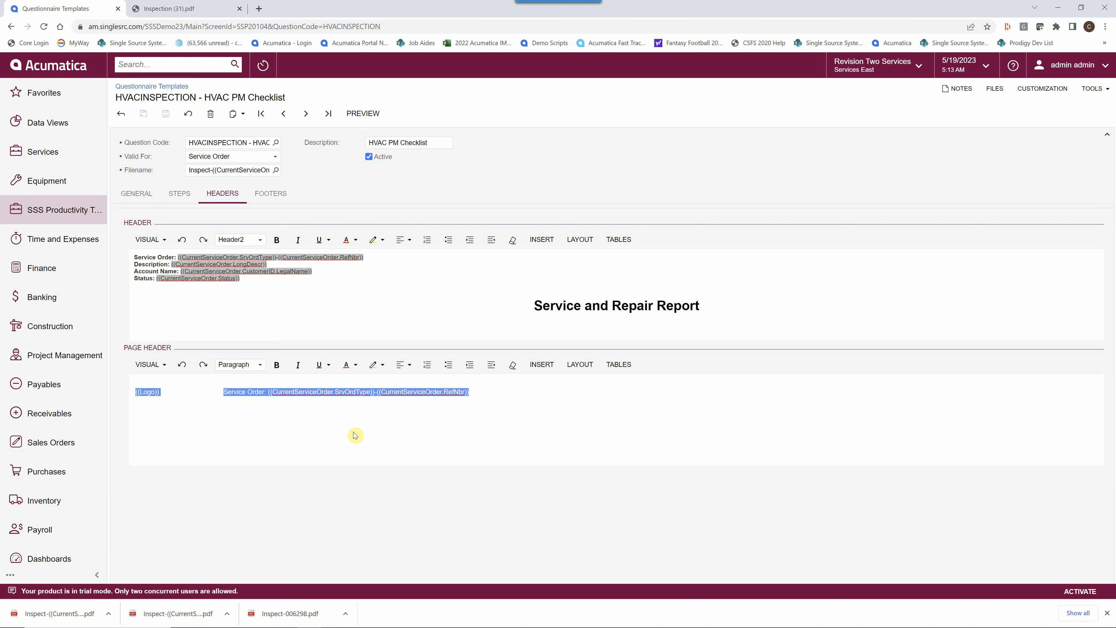
{"action": "left_click_drag", "start_coordinate": [701, 306], "coordinate": [134, 257]}
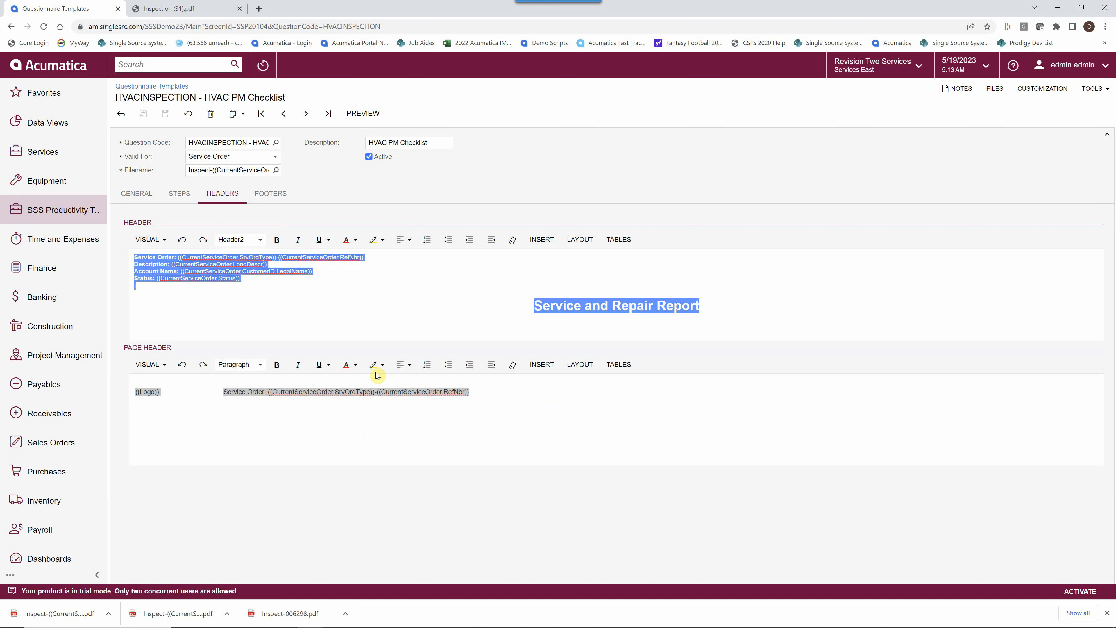
{"action": "left_click", "coordinate": [309, 421]}
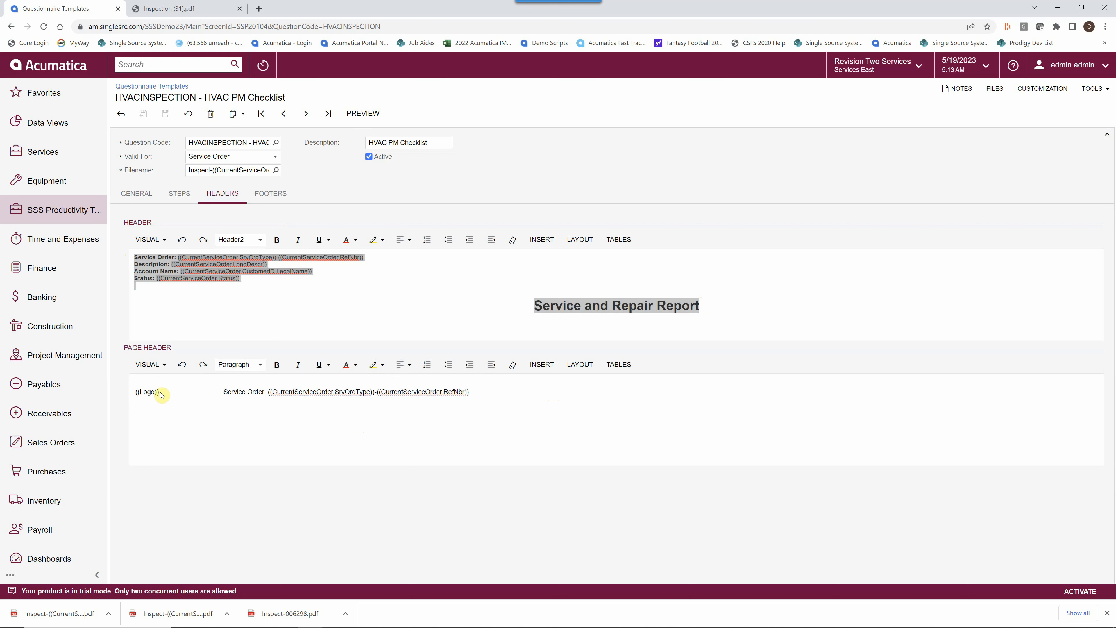
{"action": "left_click_drag", "start_coordinate": [161, 391], "coordinate": [134, 392]}
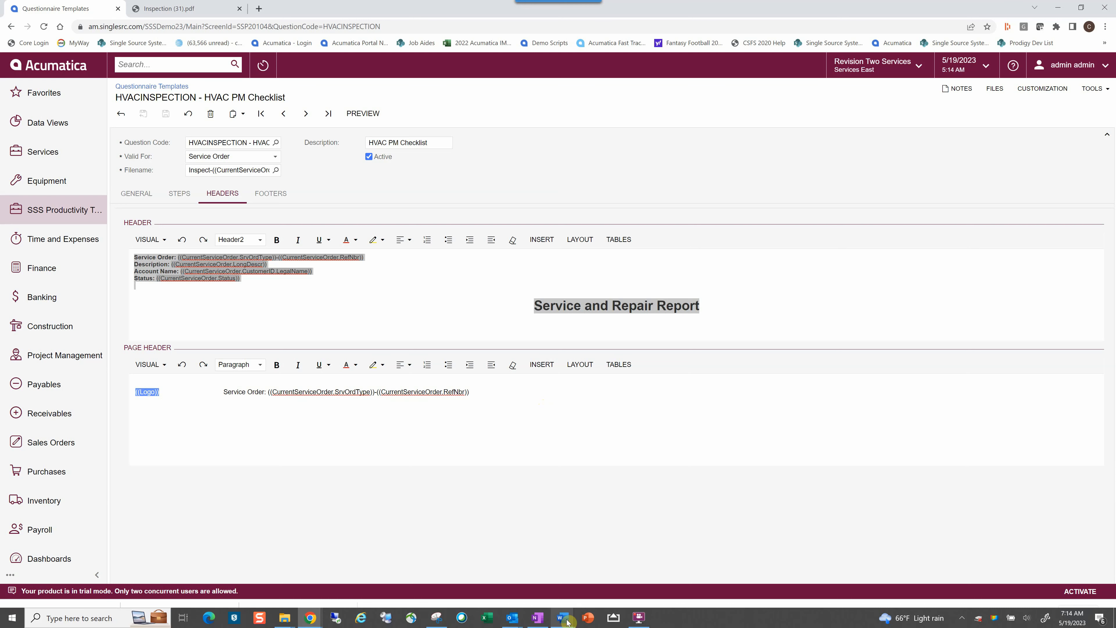
Step: Switch to Word and copy the Single Source Systems logo from Example Table.docx, then return to the questionnaire template
{"action": "mouse_move", "coordinate": [567, 621]}
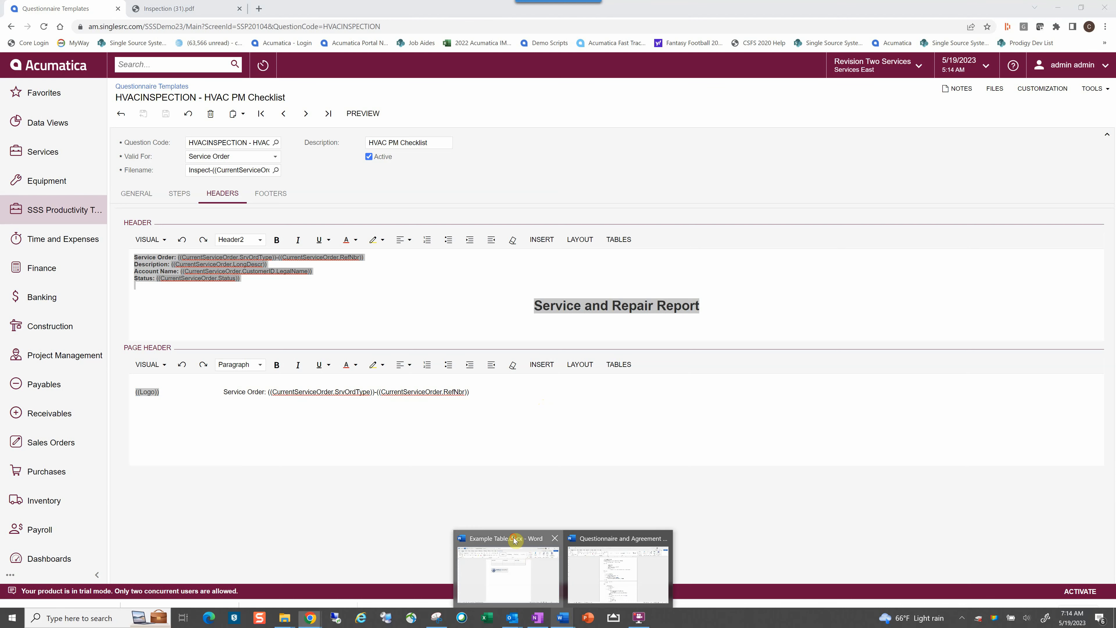
{"action": "left_click", "coordinate": [522, 556]}
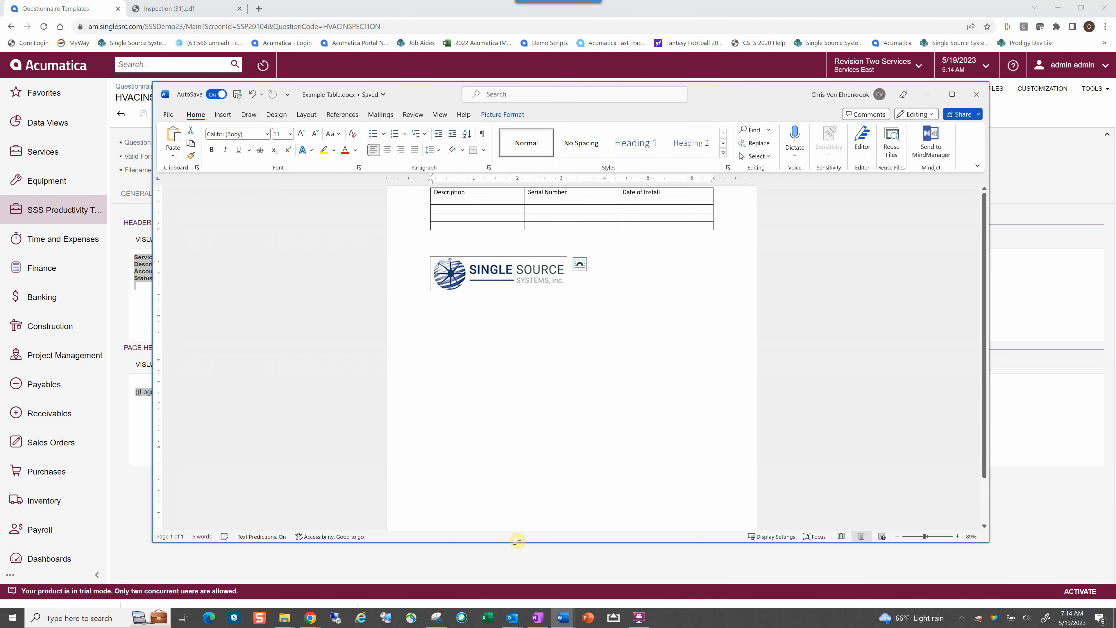
{"action": "right_click", "coordinate": [504, 283]}
{"action": "left_click", "coordinate": [528, 323]}
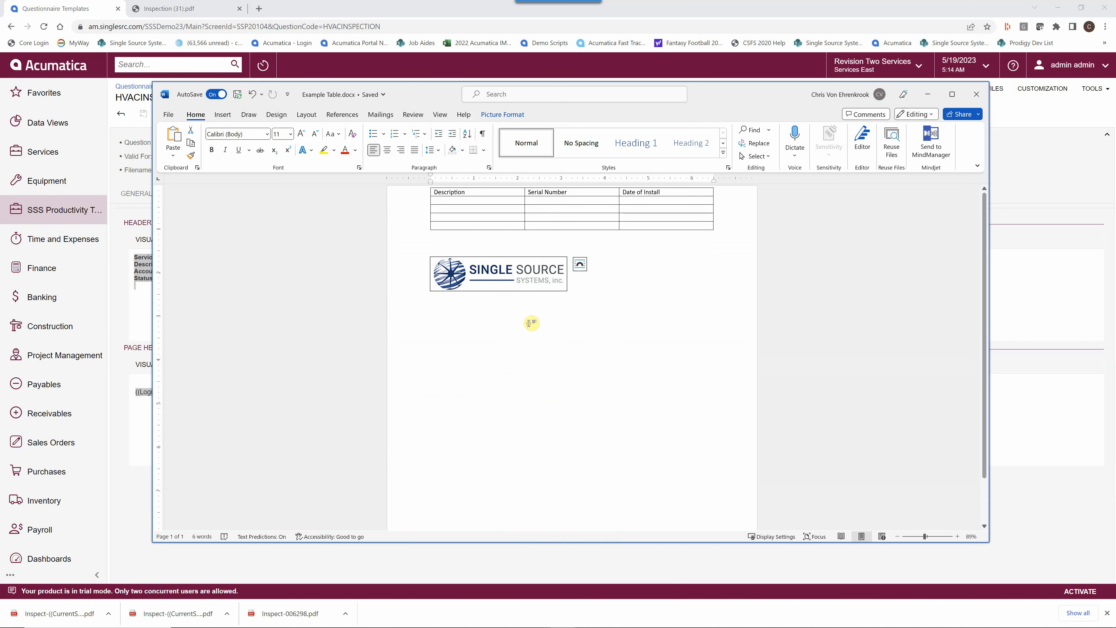
{"action": "left_click", "coordinate": [927, 95]}
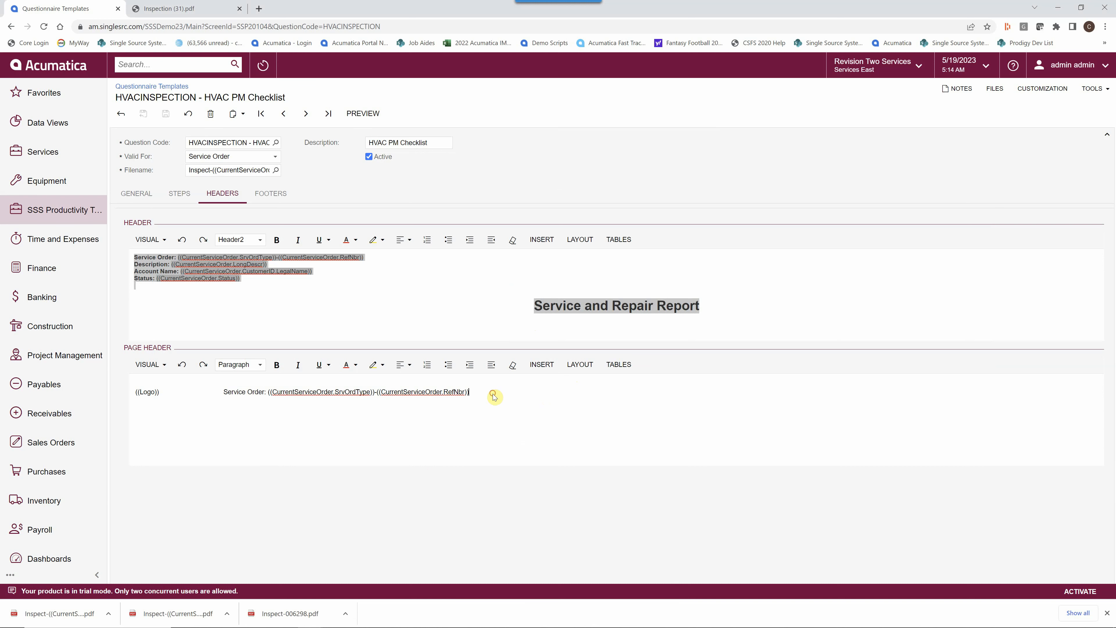
Step: Paste the copied logo image into the Page Header after the service order number
{"action": "left_click", "coordinate": [491, 399]}
{"action": "right_click", "coordinate": [483, 398]}
{"action": "left_click", "coordinate": [506, 476]}
Step: View the pasted logo's image settings and remove the logo from the Page Header
{"action": "left_click", "coordinate": [311, 438]}
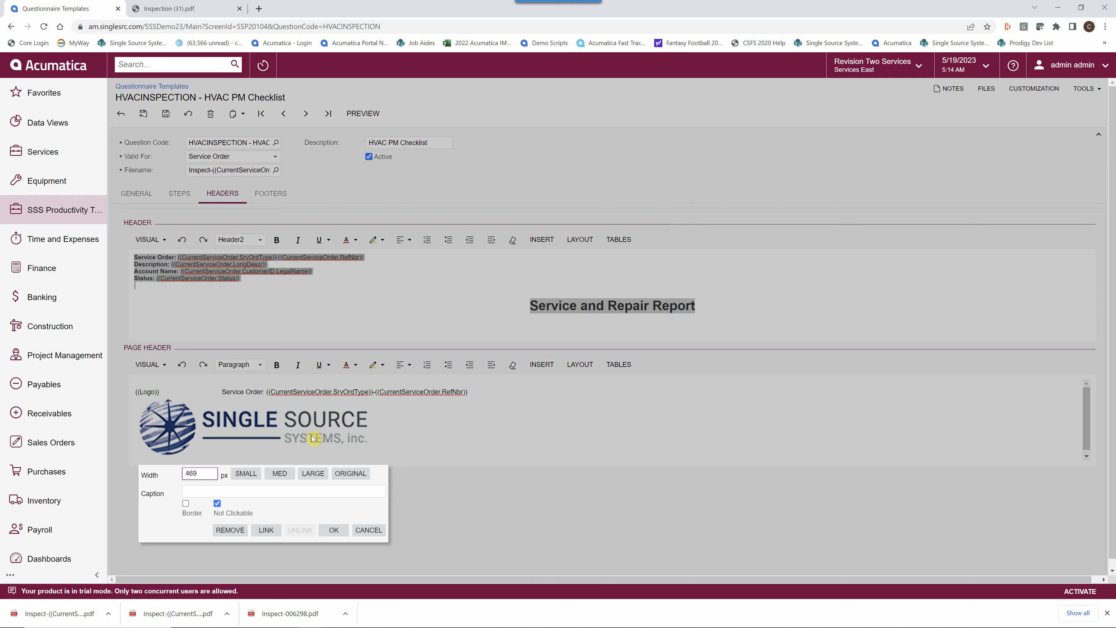
{"action": "left_click", "coordinate": [372, 534]}
{"action": "left_click", "coordinate": [281, 435]}
{"action": "left_click", "coordinate": [229, 530]}
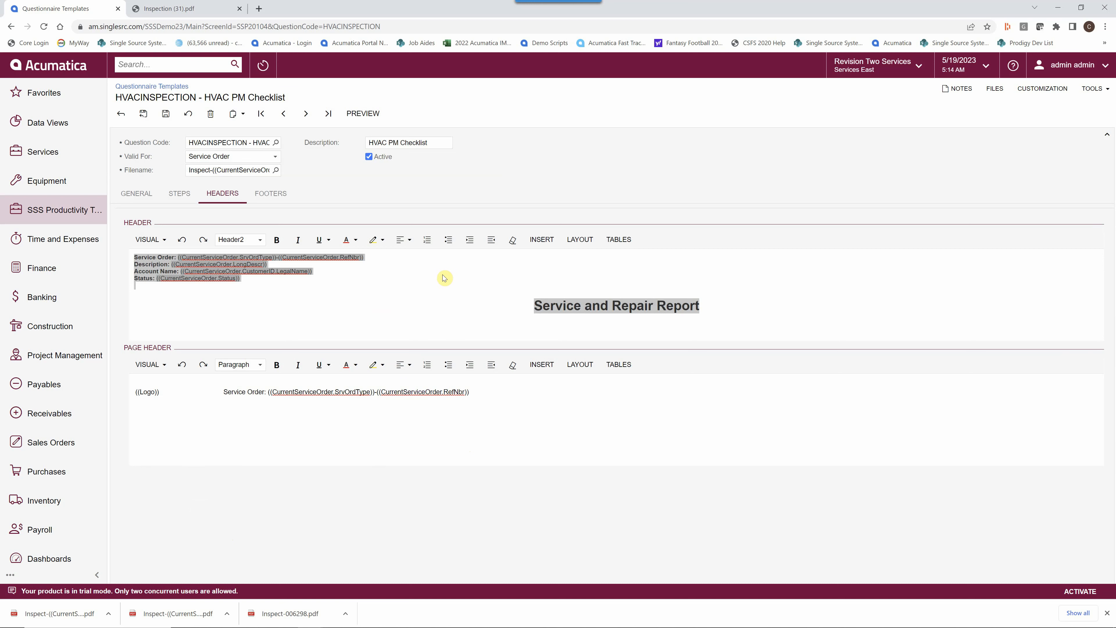
Step: View the data fields available for insertion into the Header, and close the picker without choosing one
{"action": "left_click", "coordinate": [547, 247]}
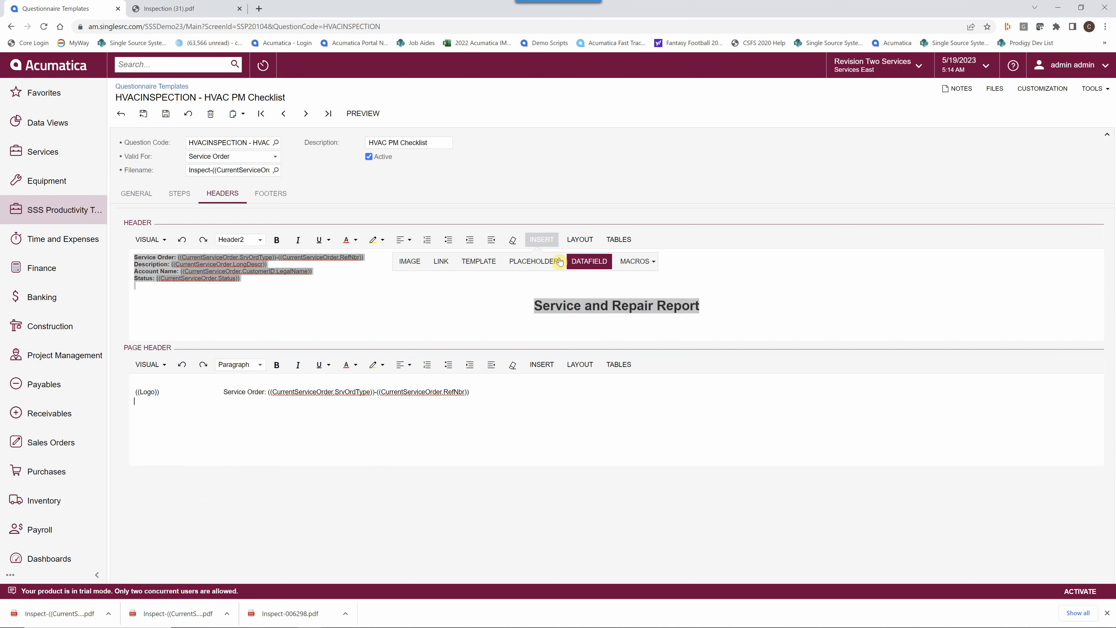
{"action": "left_click", "coordinate": [591, 263]}
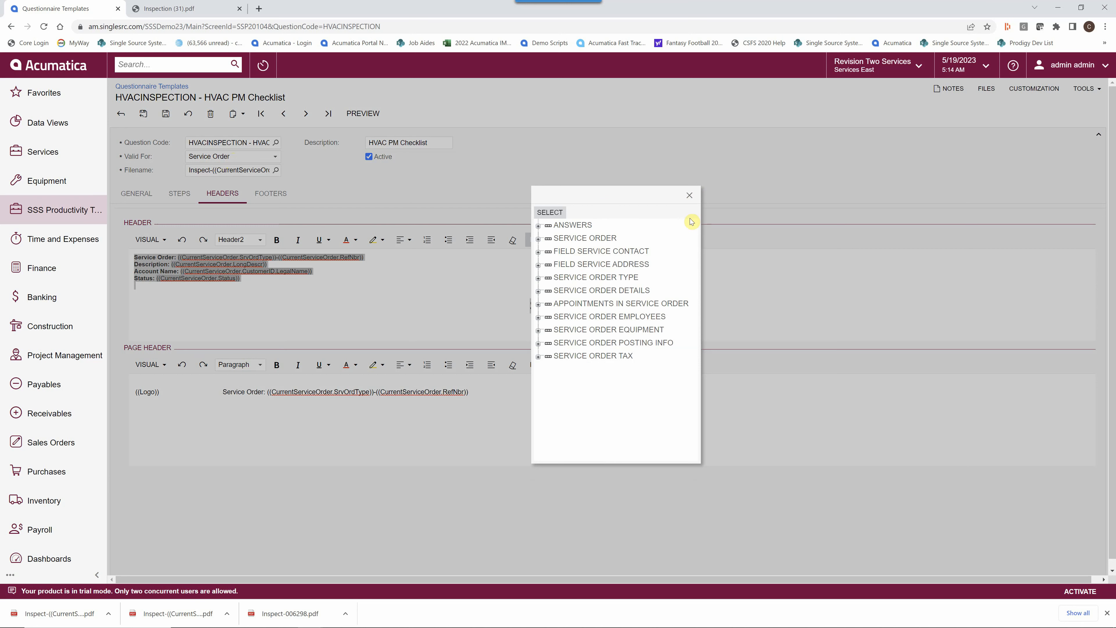
{"action": "left_click", "coordinate": [688, 195]}
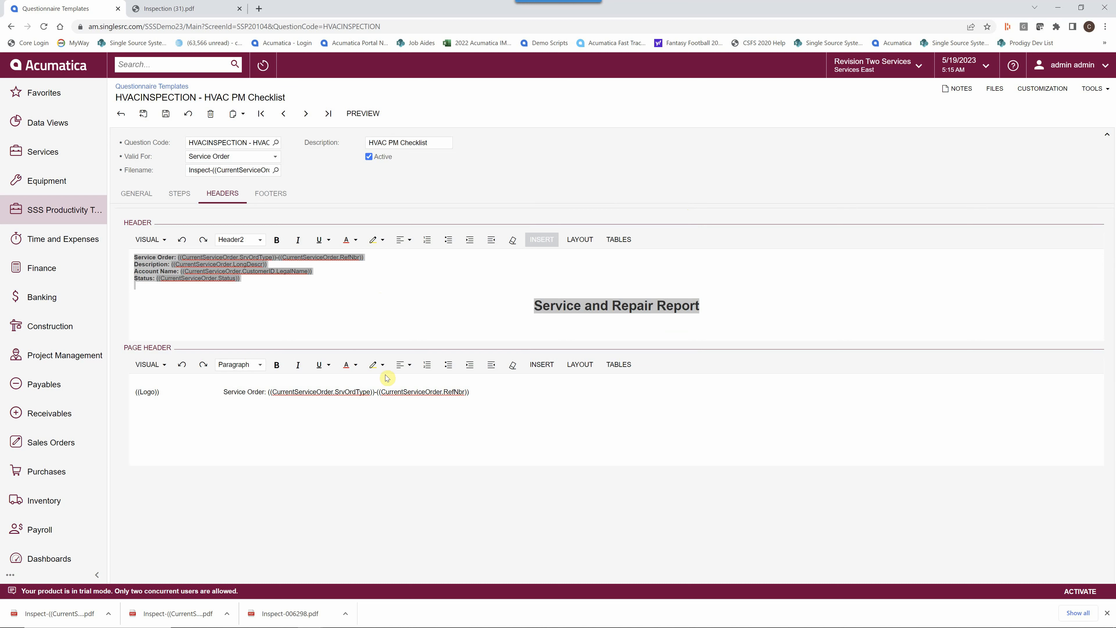
Step: Compare the Page Header and Header contents with the matching sections of the generated Inspection (31).pdf report
{"action": "left_click_drag", "start_coordinate": [474, 391], "coordinate": [131, 391]}
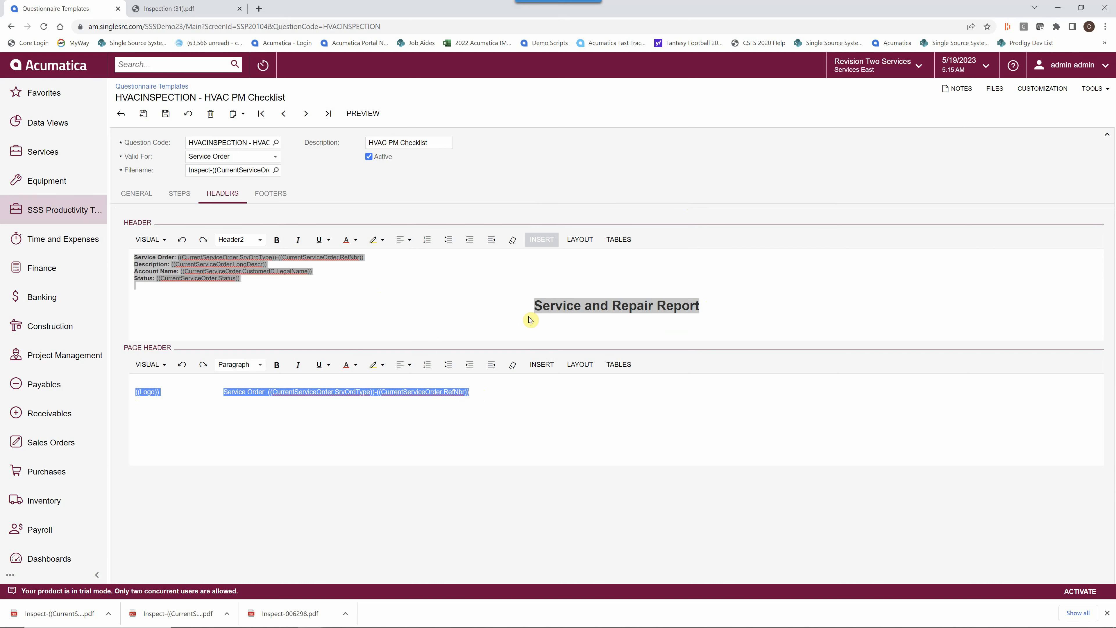
{"action": "left_click", "coordinate": [194, 9]}
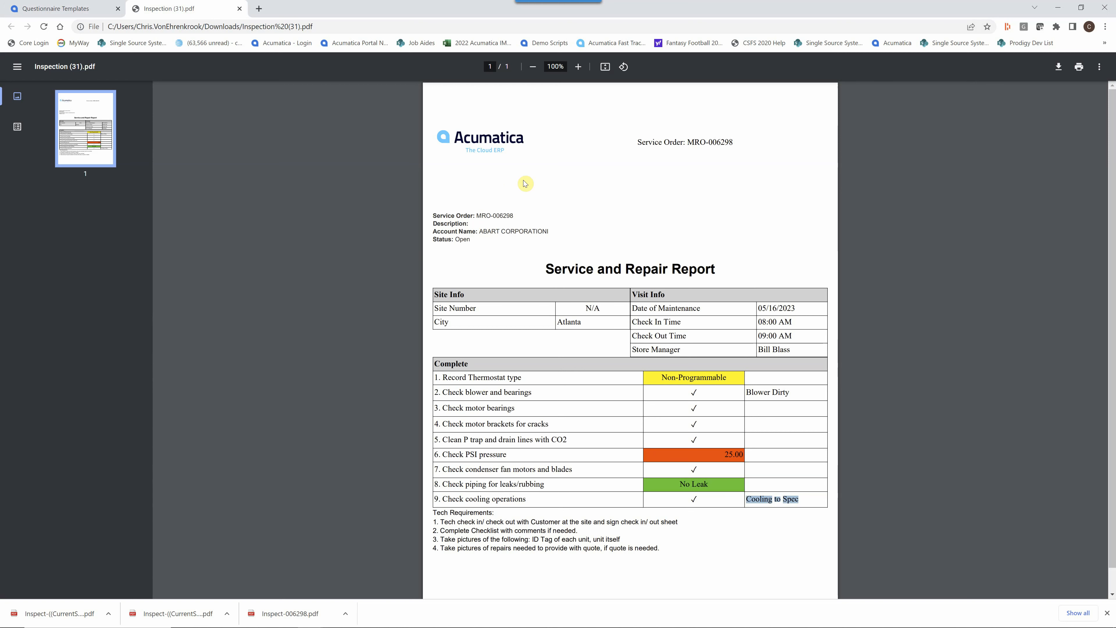
{"action": "left_click_drag", "start_coordinate": [735, 140], "coordinate": [641, 141]}
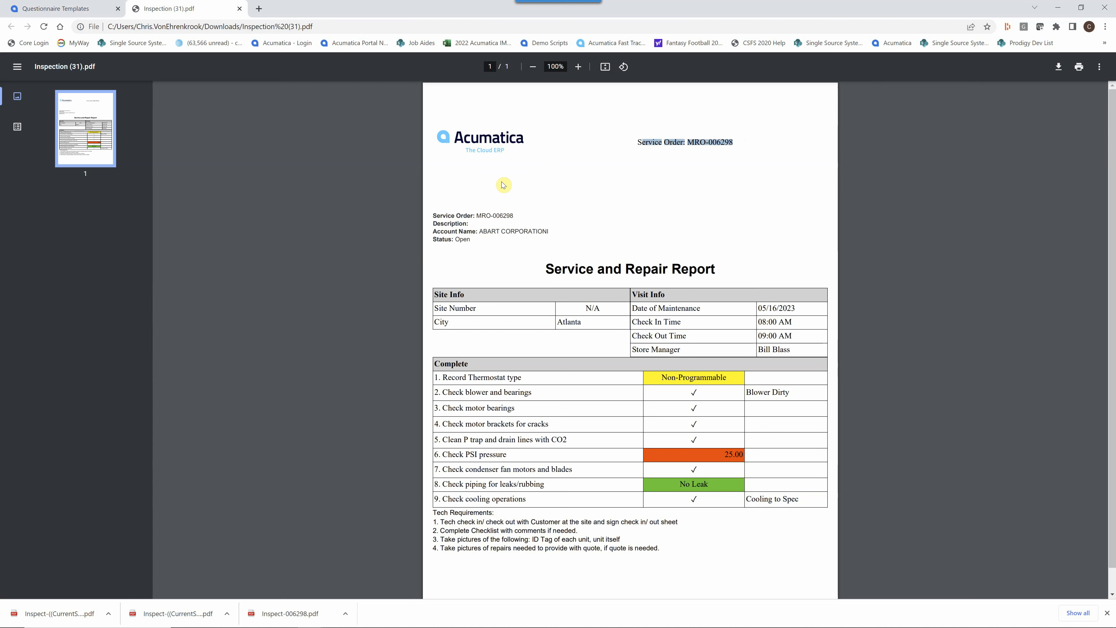
{"action": "left_click_drag", "start_coordinate": [715, 270], "coordinate": [443, 216]}
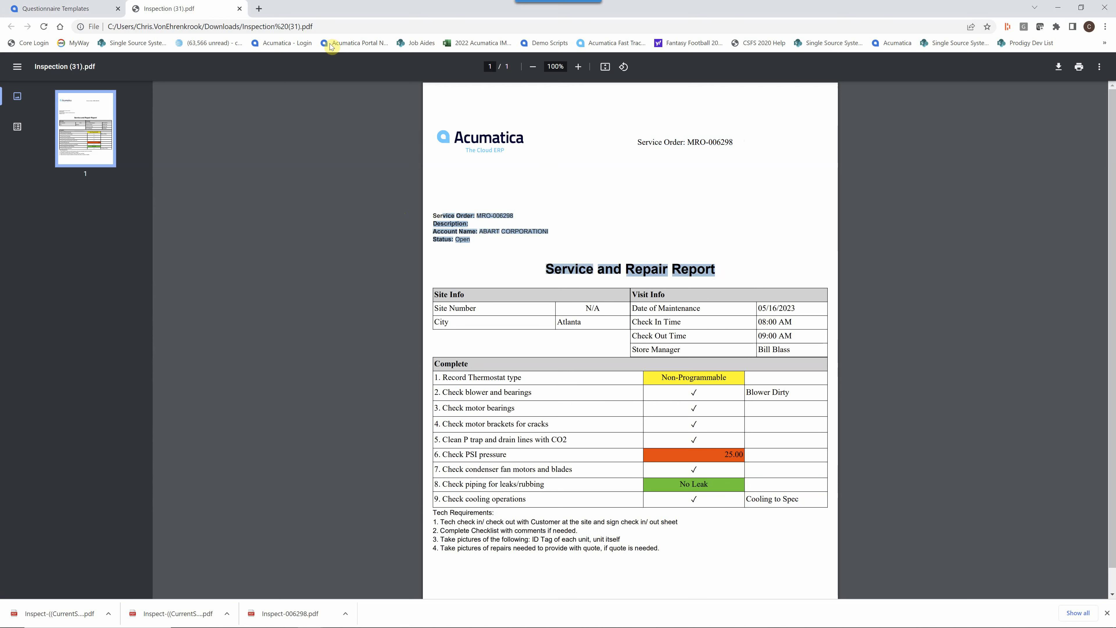
{"action": "left_click", "coordinate": [57, 13]}
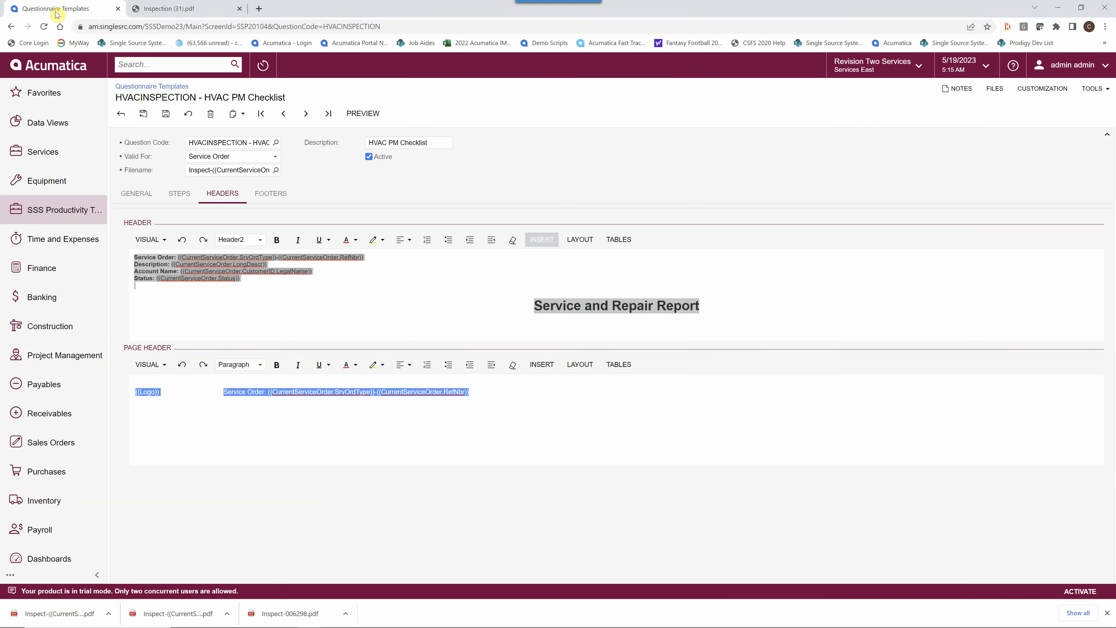
Step: Examine the template's Footer text with the tech requirements and the Page Footer area
{"action": "left_click", "coordinate": [269, 196]}
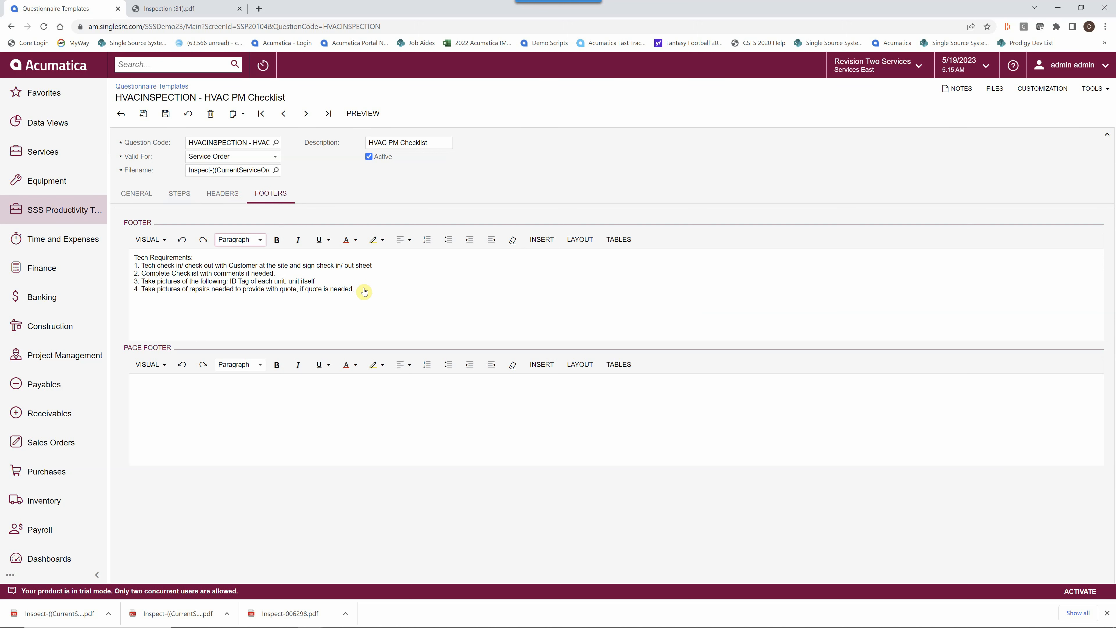
{"action": "left_click_drag", "start_coordinate": [364, 290], "coordinate": [165, 256]}
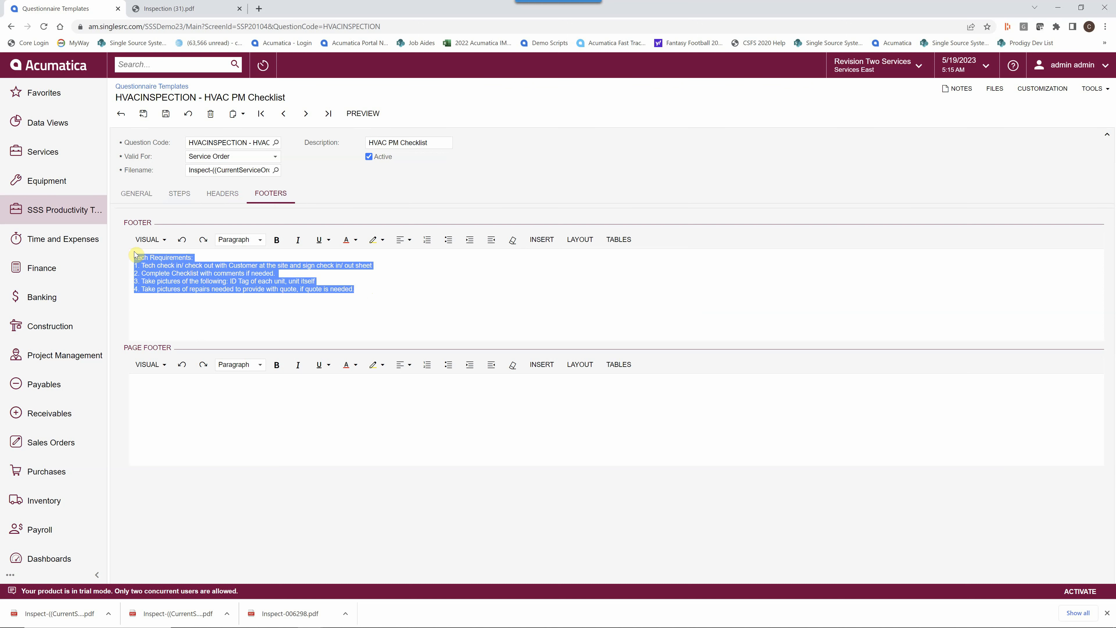
{"action": "left_click", "coordinate": [149, 382]}
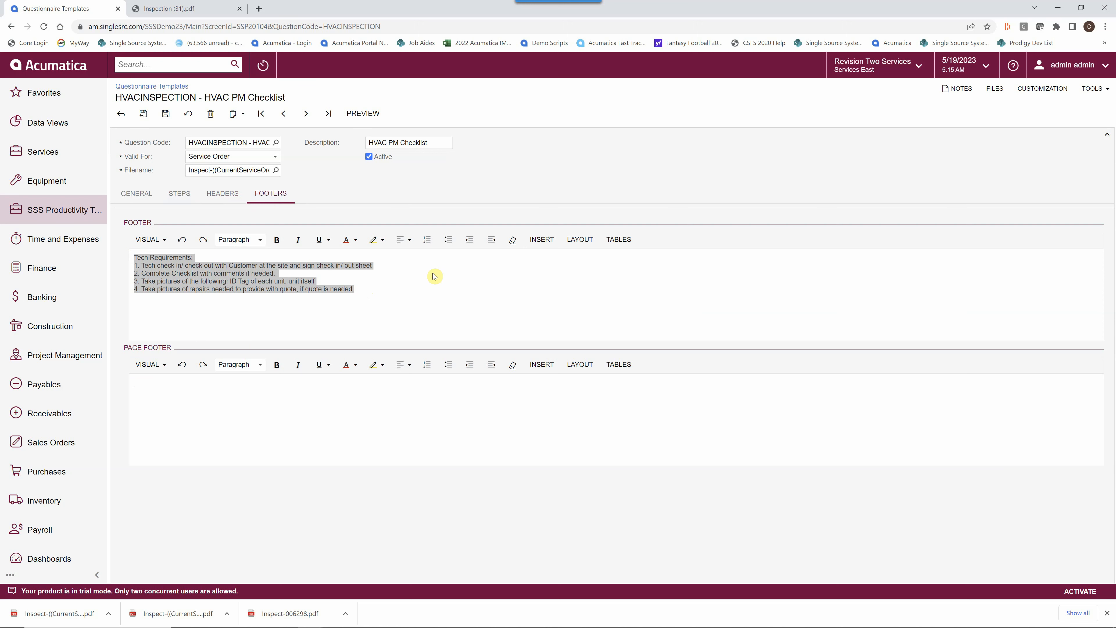
Step: Compare the Footer's Tech Requirements text with the closing section of the Inspection (31).pdf report
{"action": "left_click", "coordinate": [373, 303]}
{"action": "left_click_drag", "start_coordinate": [354, 286], "coordinate": [134, 257]}
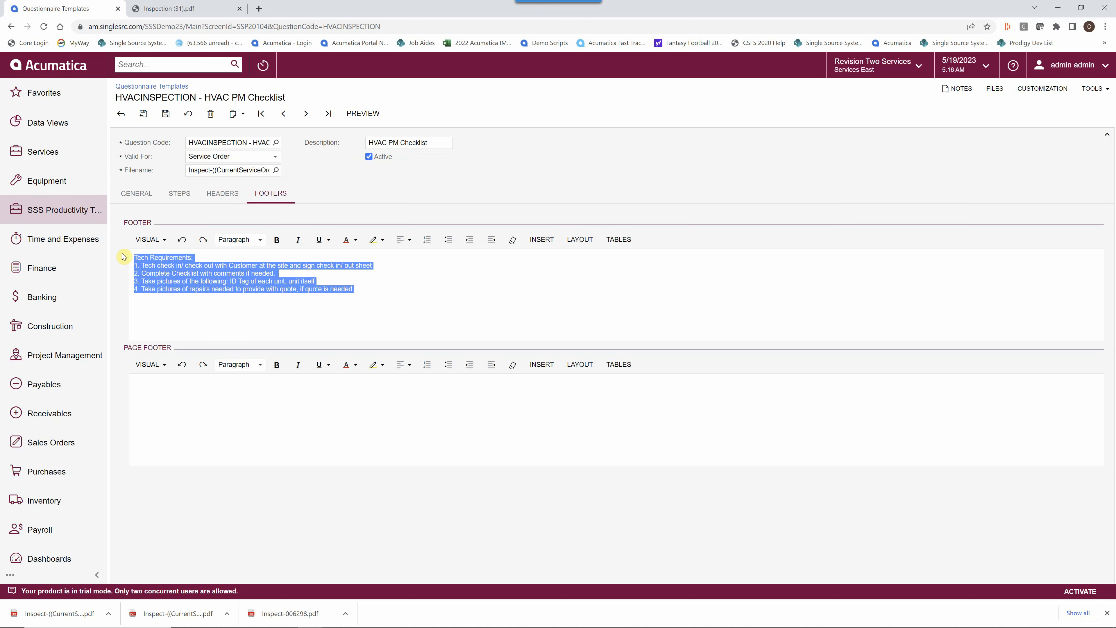
{"action": "left_click", "coordinate": [364, 301]}
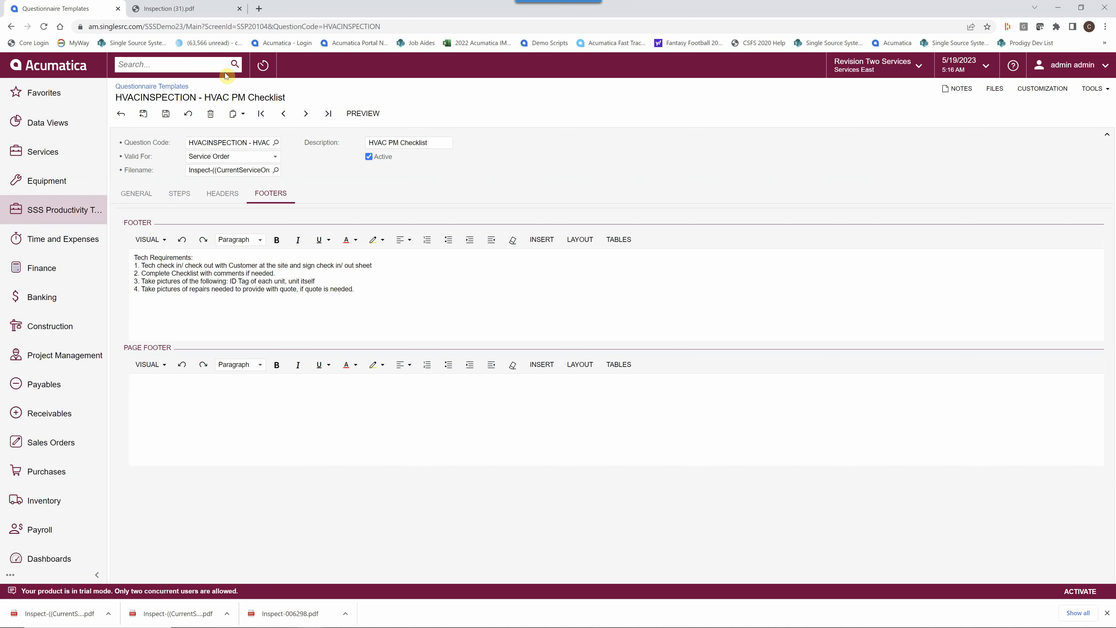
{"action": "left_click", "coordinate": [190, 9]}
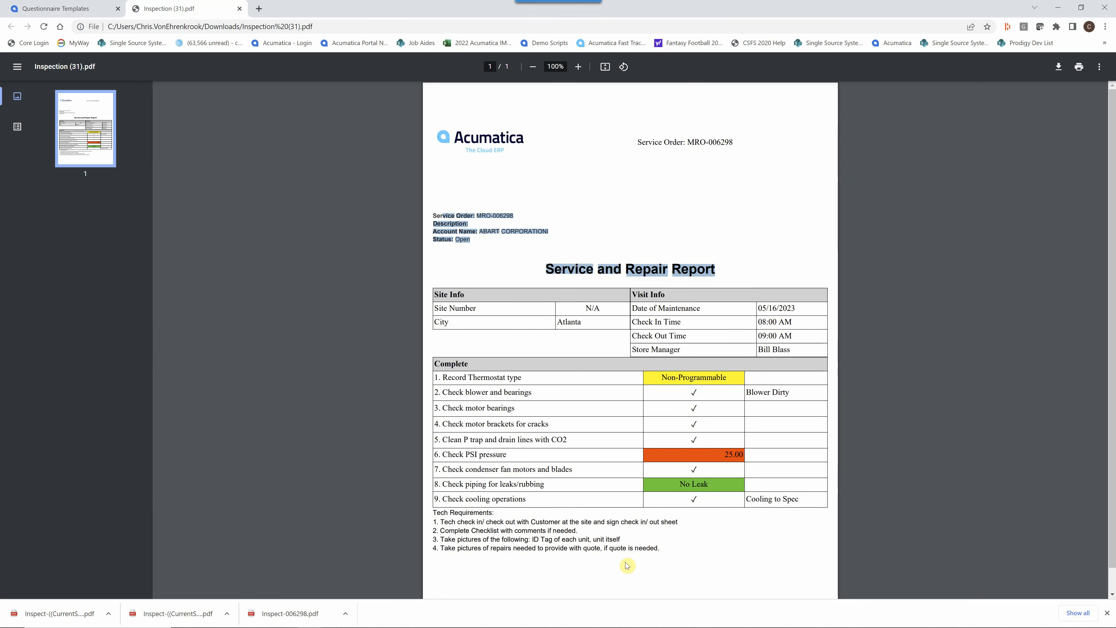
{"action": "left_click_drag", "start_coordinate": [654, 546], "coordinate": [425, 511]}
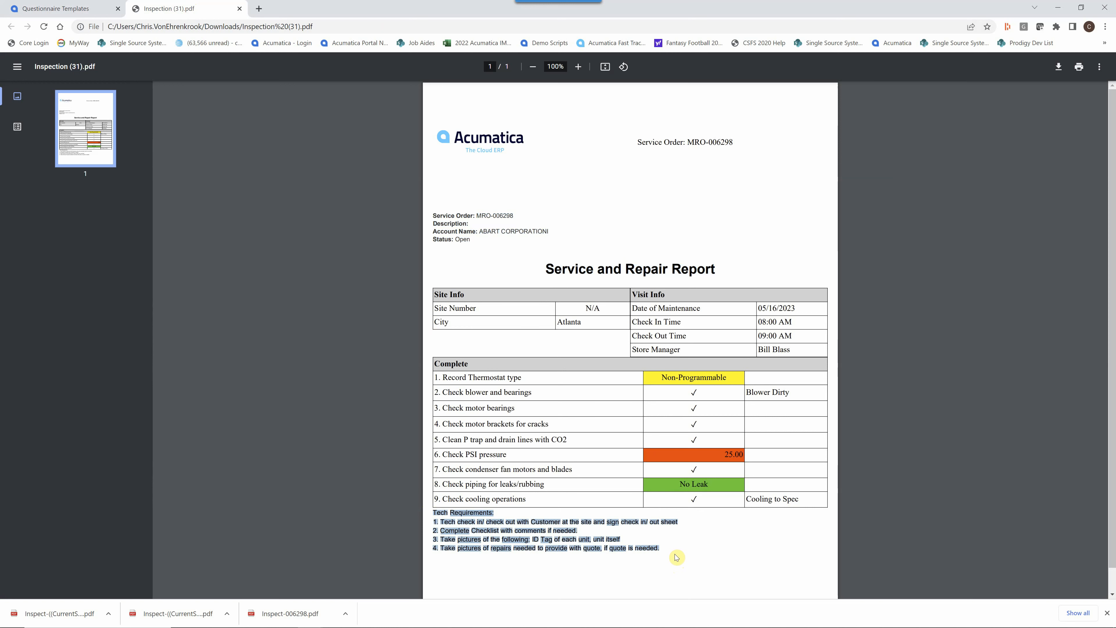
{"action": "left_click", "coordinate": [562, 245]}
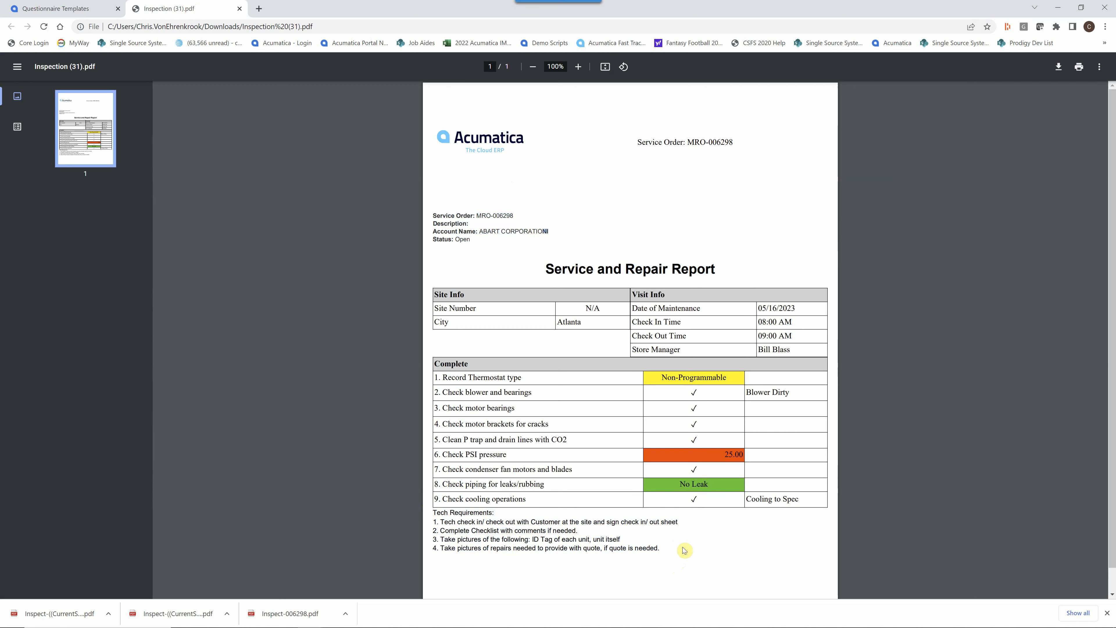
Step: Examine the report's question tables, from Site Info through the Complete checklist
{"action": "left_click", "coordinate": [831, 505]}
{"action": "left_click_drag", "start_coordinate": [453, 293], "coordinate": [642, 492]}
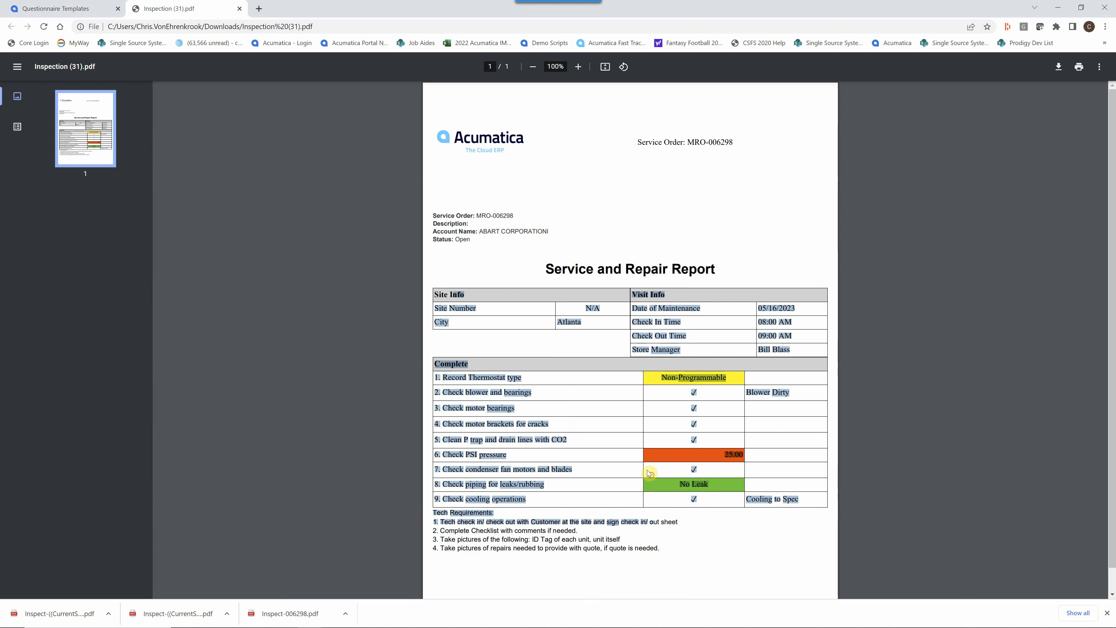
{"action": "left_click", "coordinate": [711, 554]}
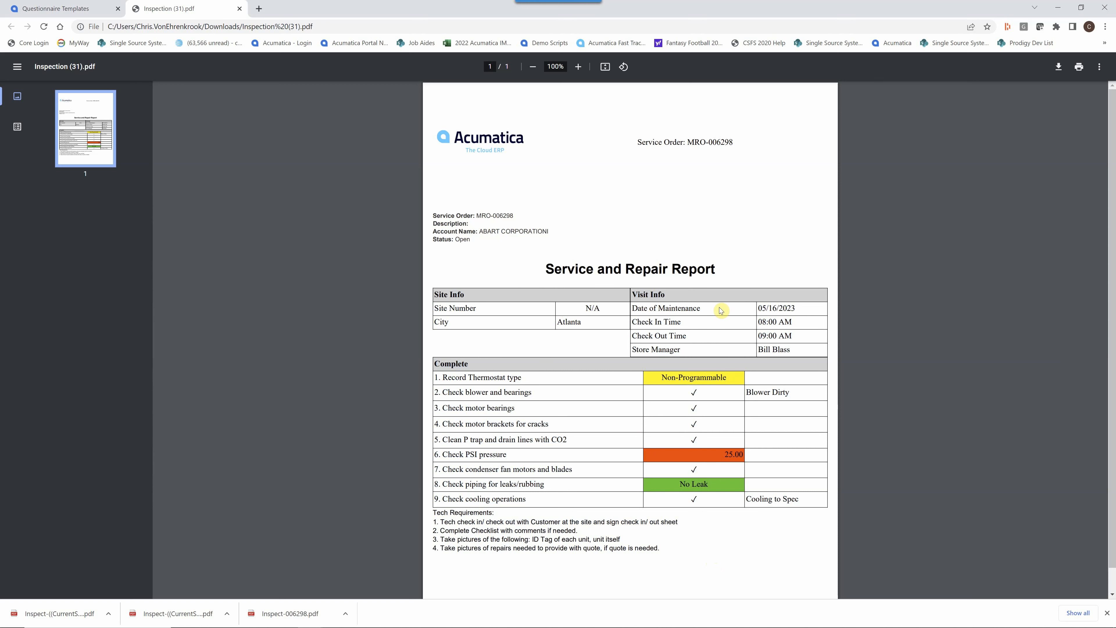
Step: Return to the questionnaire template and review how its Steps are divided by Group Seq values
{"action": "left_click", "coordinate": [67, 12]}
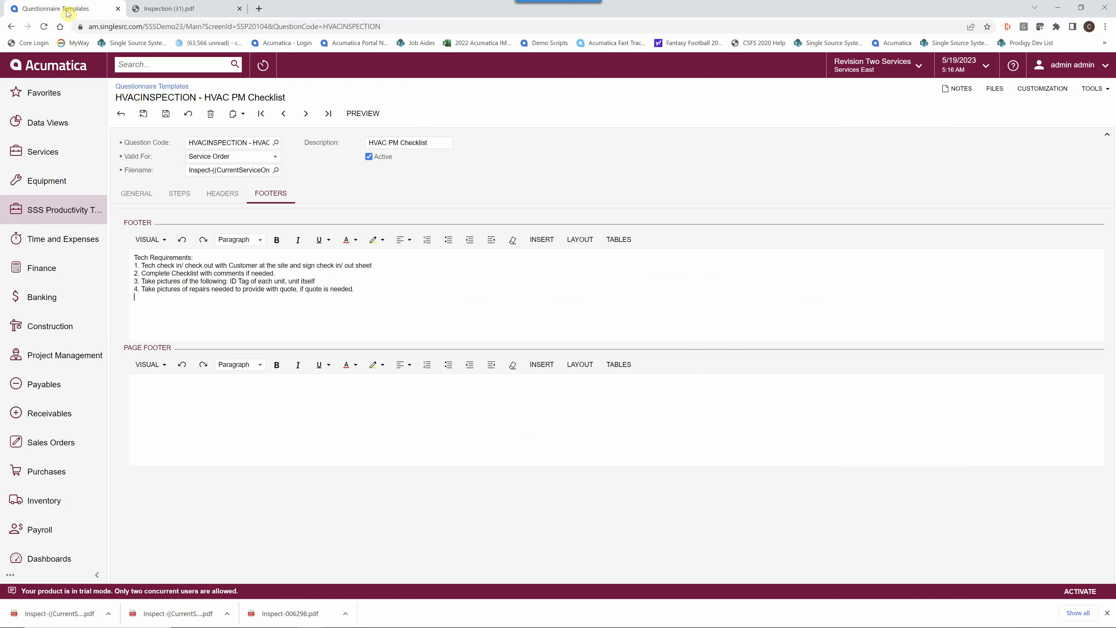
{"action": "left_click", "coordinate": [179, 197]}
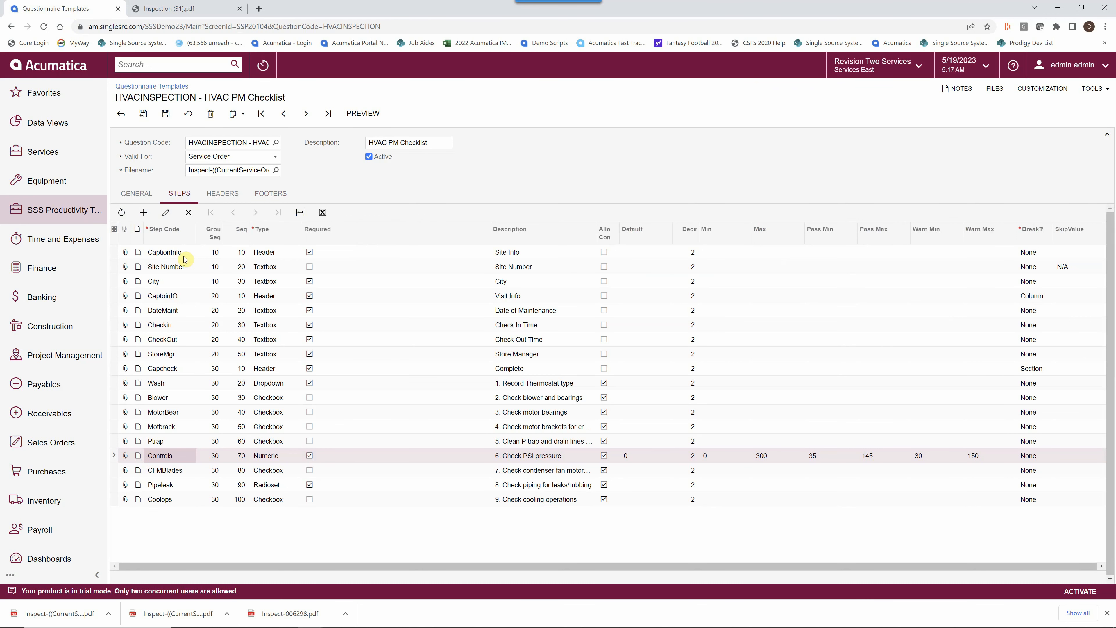
{"action": "left_click", "coordinate": [183, 255]}
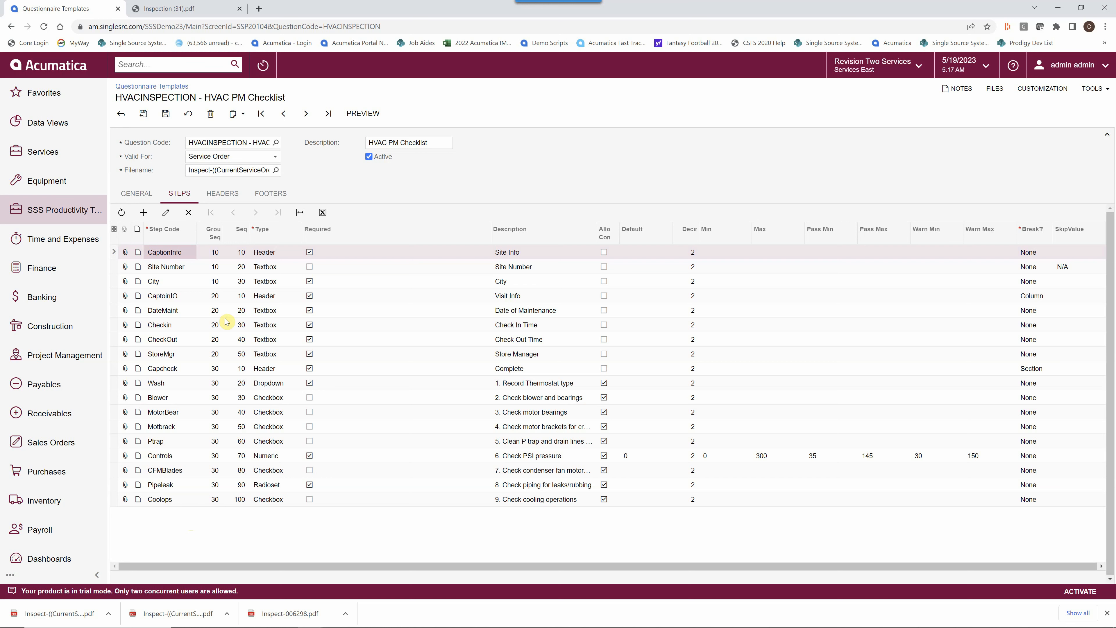
{"action": "left_click", "coordinate": [213, 253]}
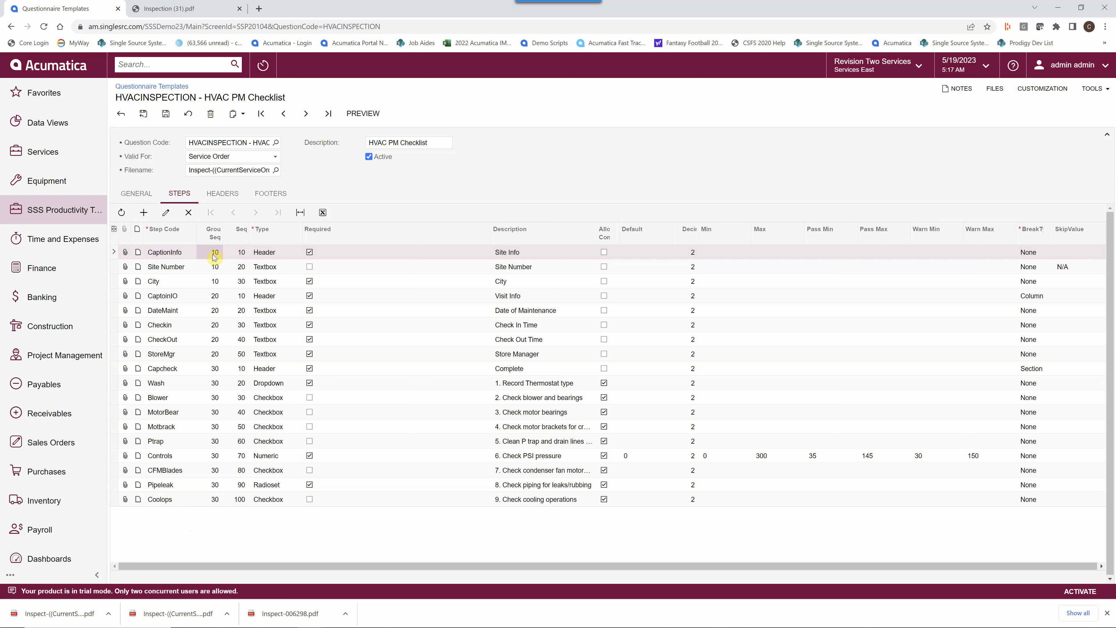
{"action": "key", "text": "Down"}
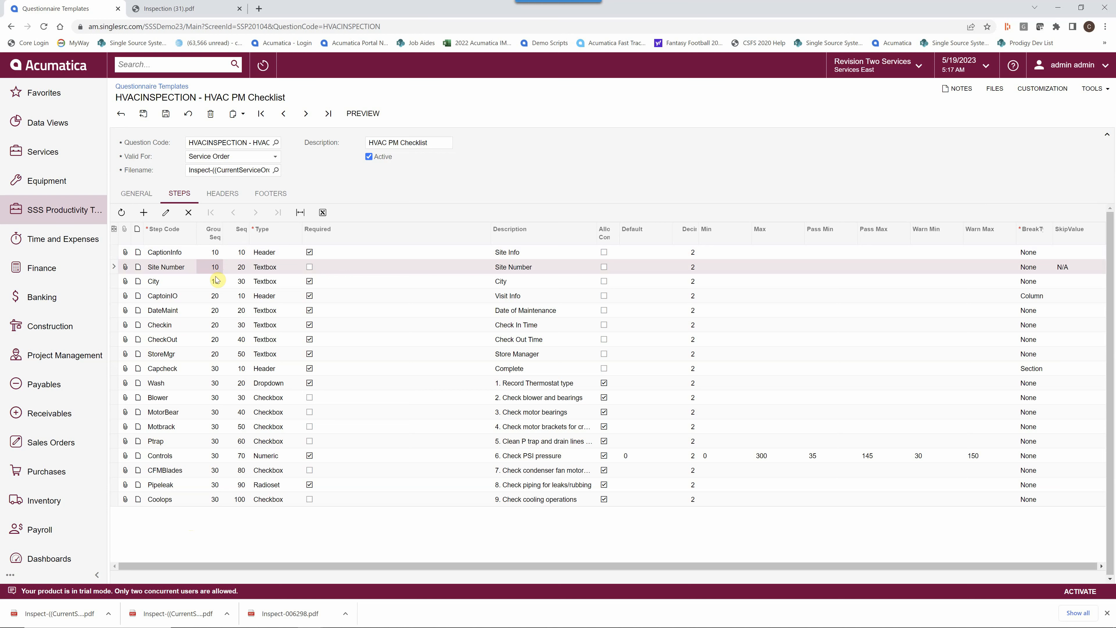
{"action": "key", "text": "Down"}
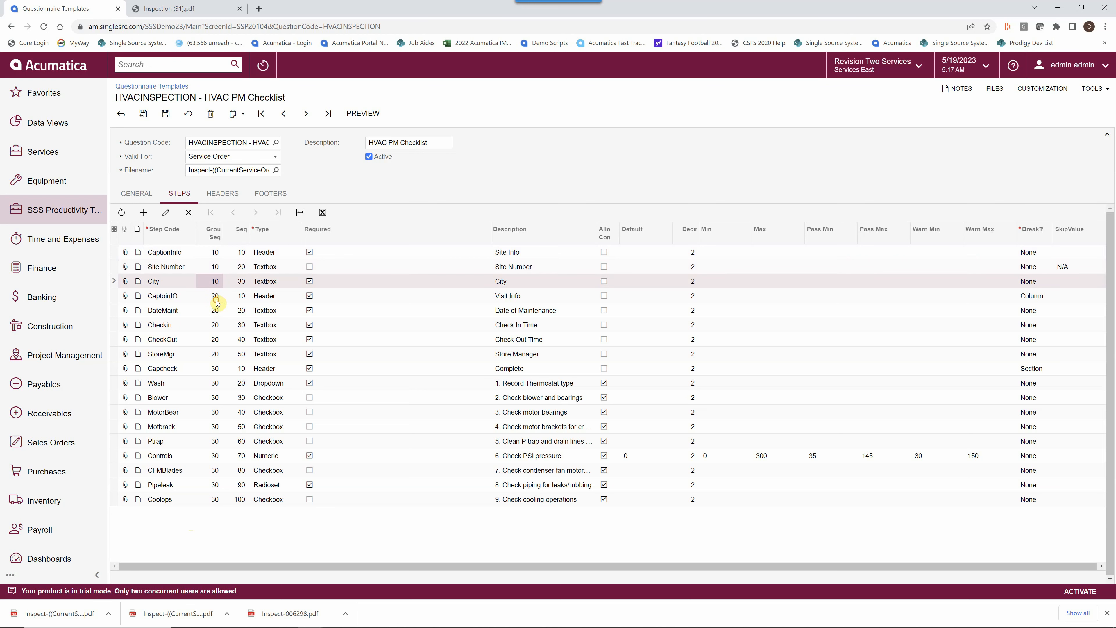
{"action": "key", "text": "Down"}
{"action": "left_click", "coordinate": [215, 368]}
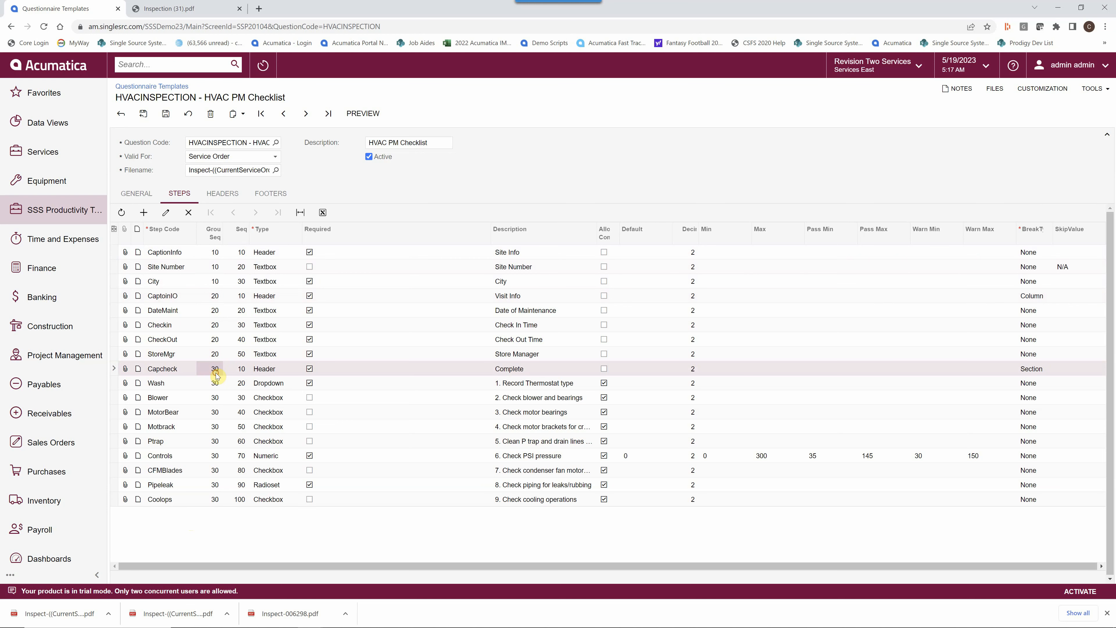
Step: Review the Seq order, step codes and Header type of the CaptionInfo, Site Number and City steps in the first group
{"action": "left_click", "coordinate": [244, 256]}
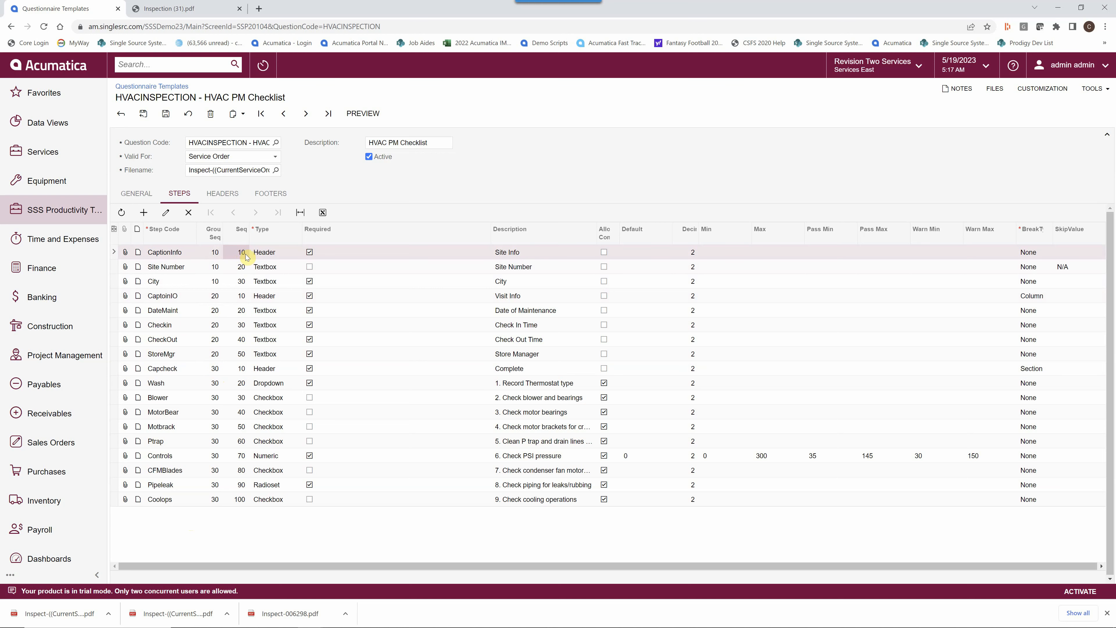
{"action": "left_click", "coordinate": [242, 267]}
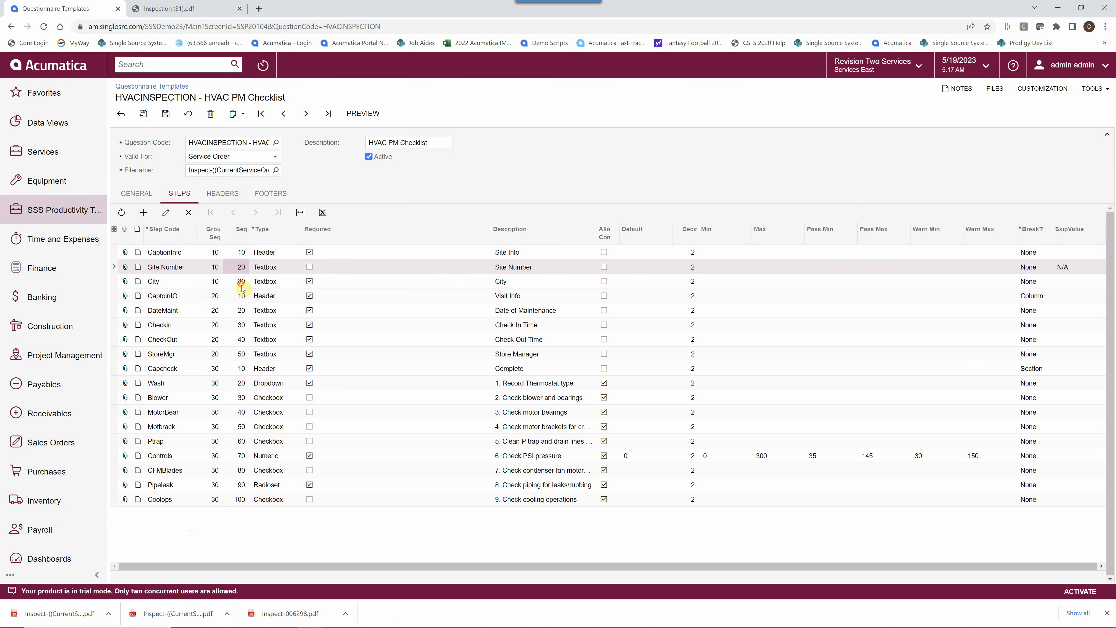
{"action": "left_click", "coordinate": [242, 281]}
{"action": "left_click", "coordinate": [215, 256]}
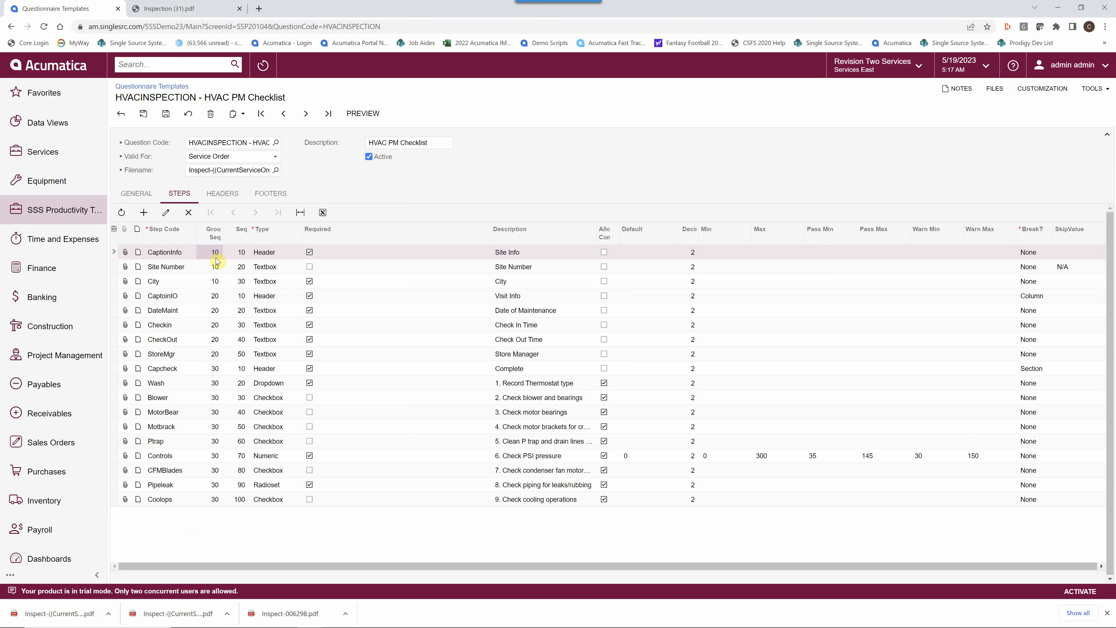
{"action": "left_click", "coordinate": [165, 256]}
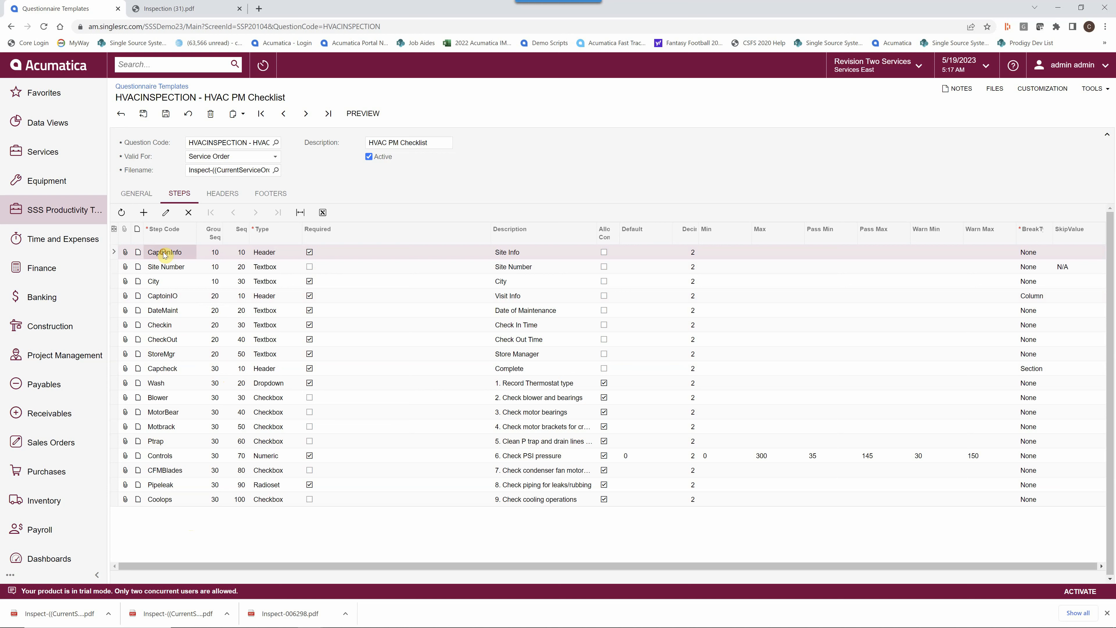
{"action": "left_click", "coordinate": [162, 268]}
{"action": "left_click", "coordinate": [161, 286]}
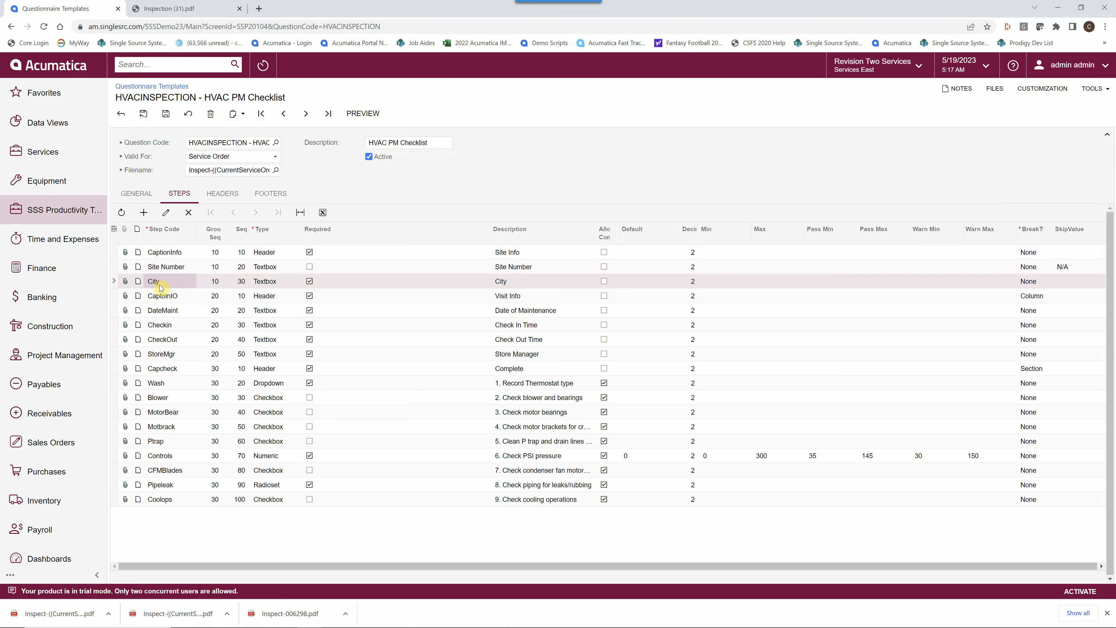
{"action": "left_click", "coordinate": [271, 254]}
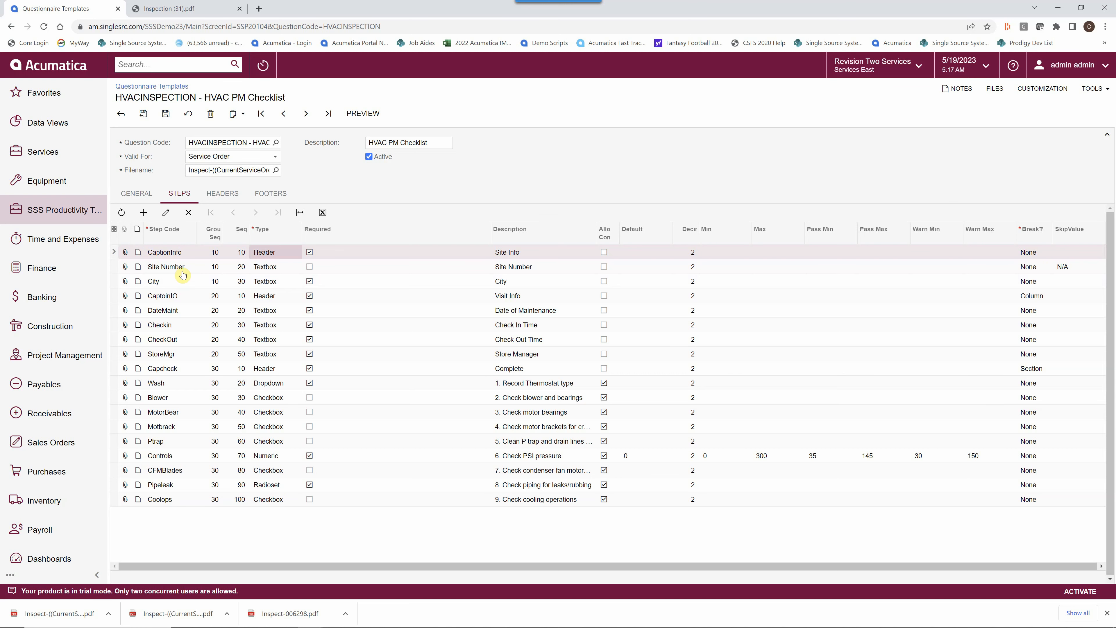
Step: Examine the Site Info and Visit Info blocks in the Inspection (31).pdf report
{"action": "left_click", "coordinate": [187, 13]}
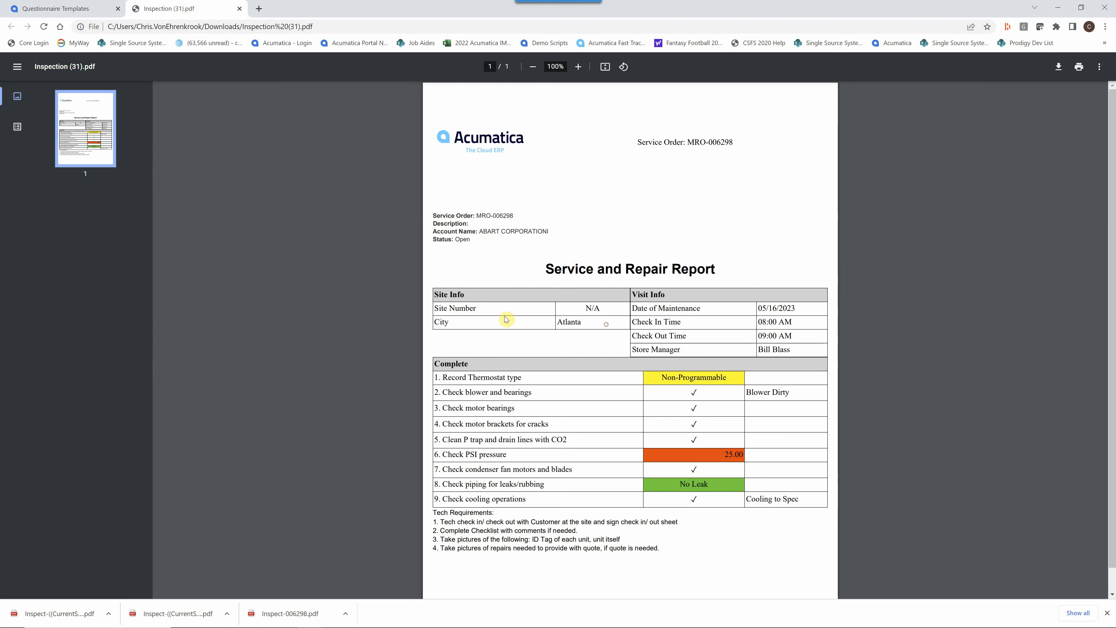
{"action": "left_click_drag", "start_coordinate": [434, 291], "coordinate": [464, 333]}
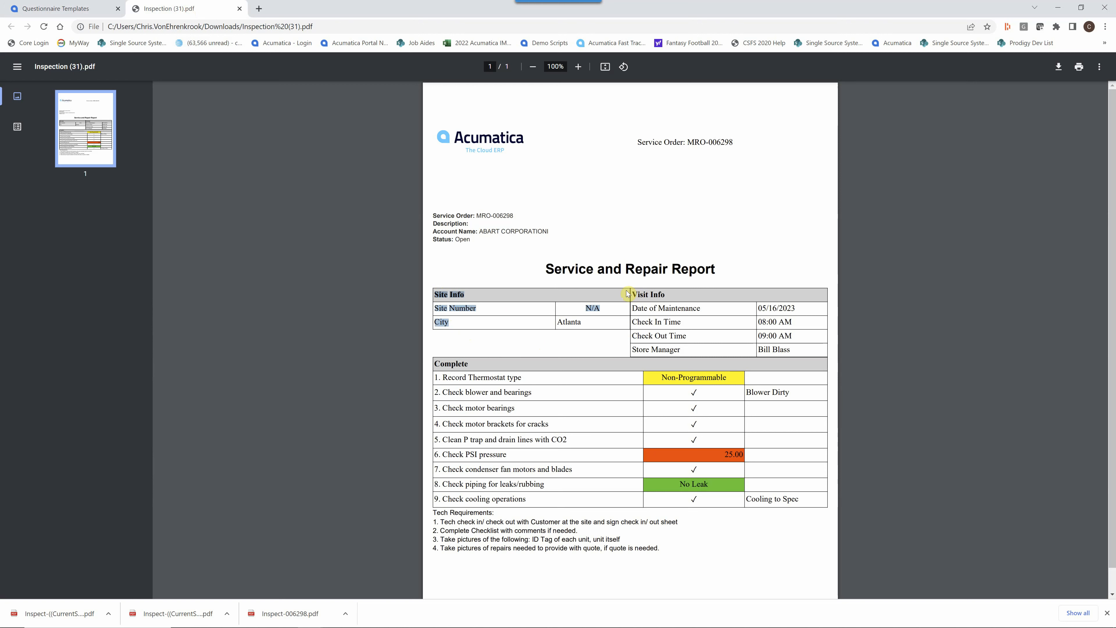
{"action": "left_click_drag", "start_coordinate": [628, 294], "coordinate": [680, 348]}
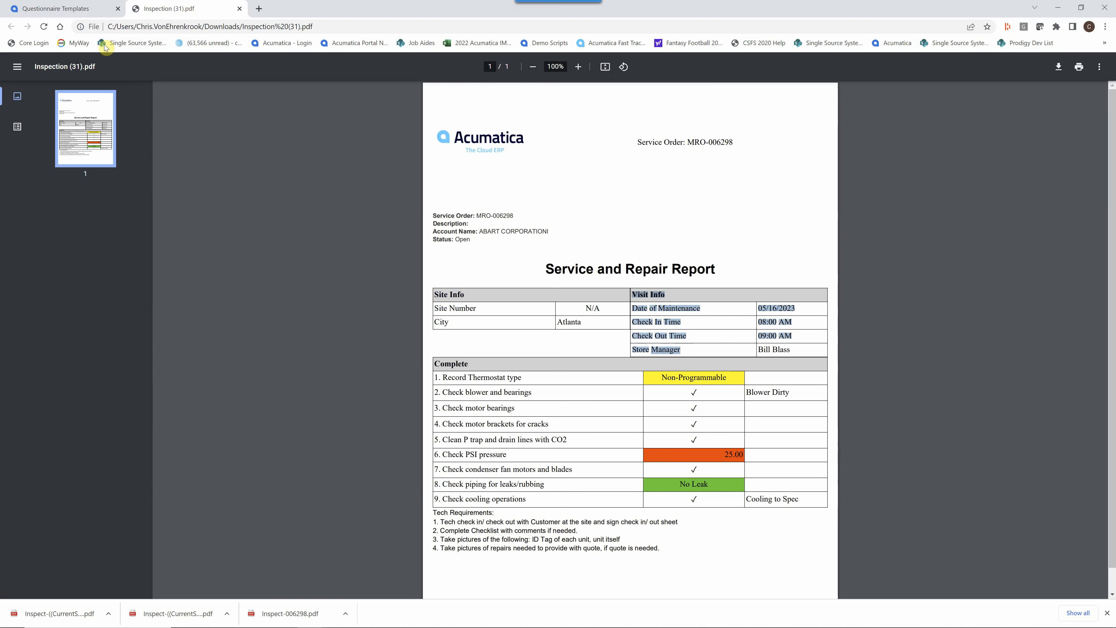
Step: Return to the template and review the Visit Info group's header and the Seq order of its steps through StoreMgr
{"action": "left_click", "coordinate": [74, 15]}
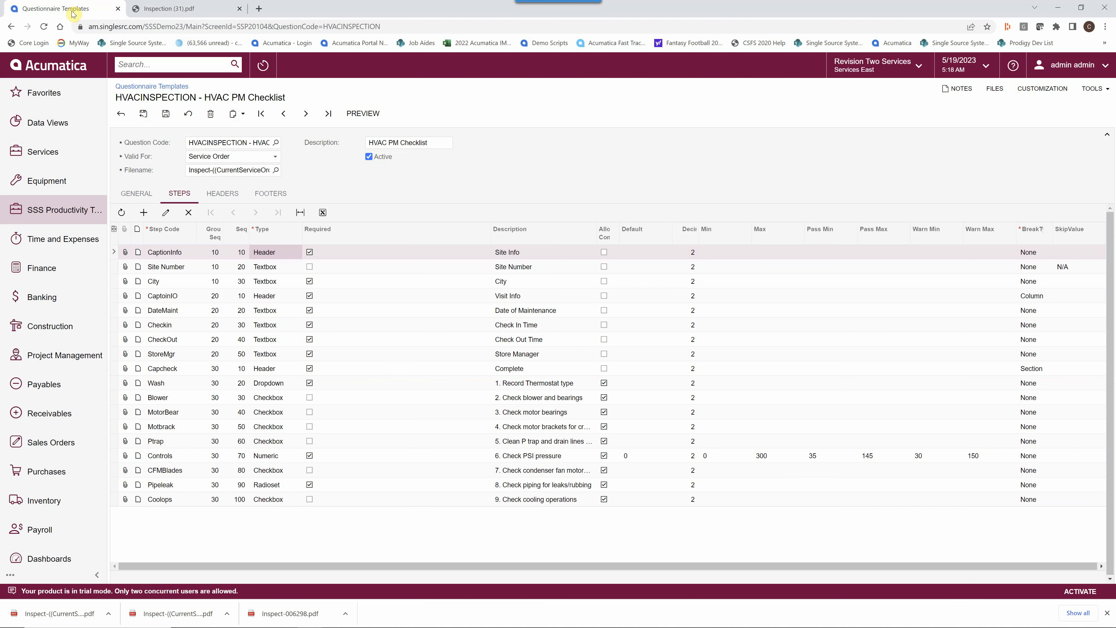
{"action": "left_click", "coordinate": [214, 300]}
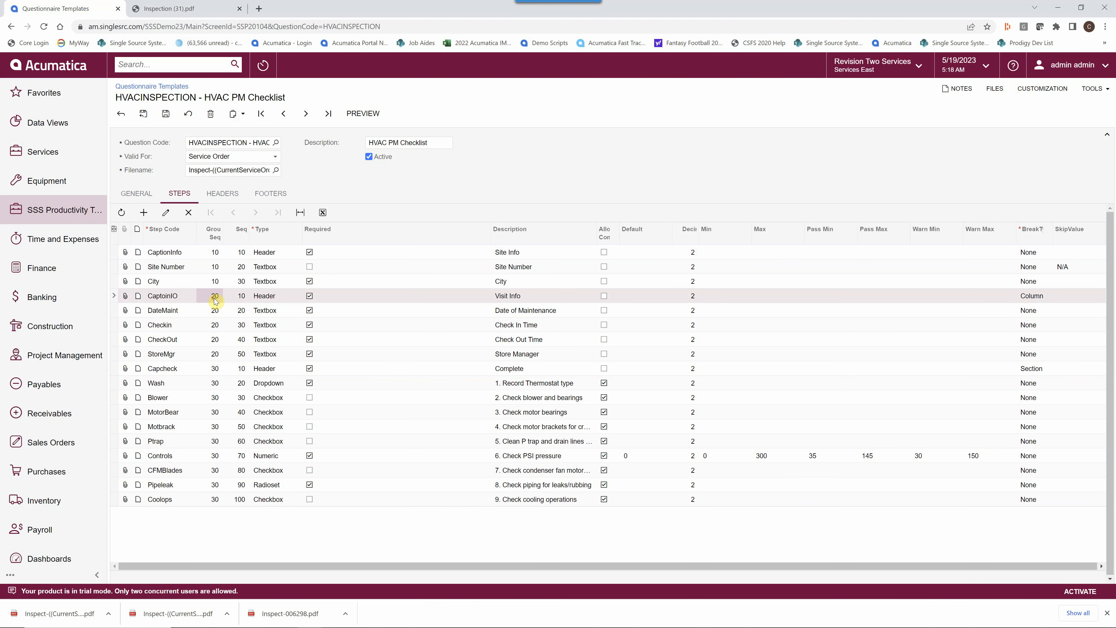
{"action": "left_click", "coordinate": [280, 297]}
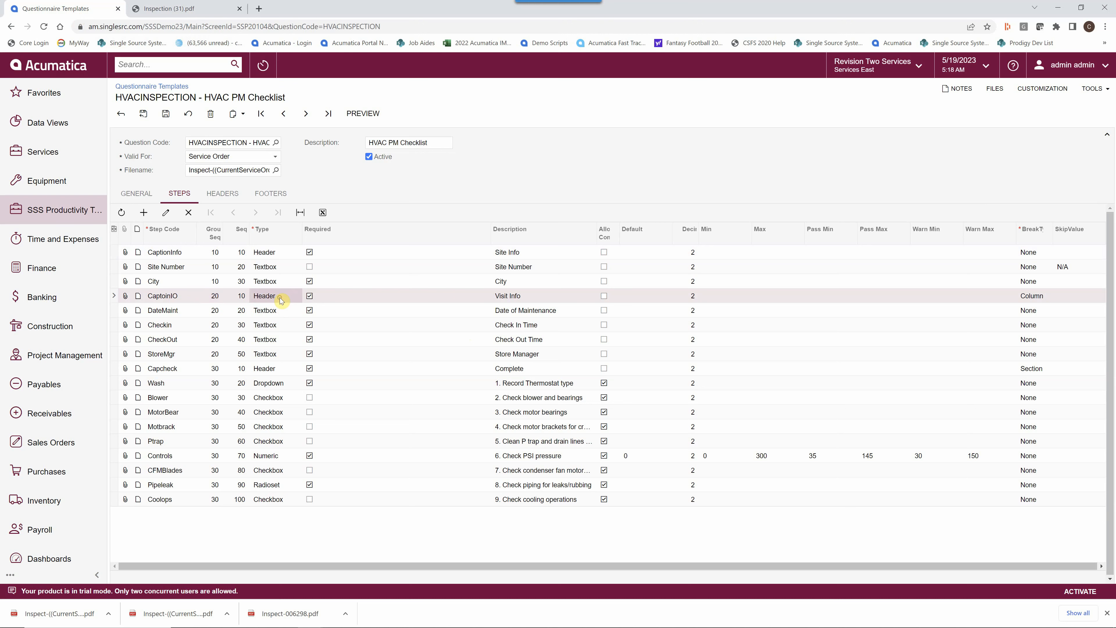
{"action": "left_click", "coordinate": [244, 313]}
{"action": "left_click", "coordinate": [245, 326]}
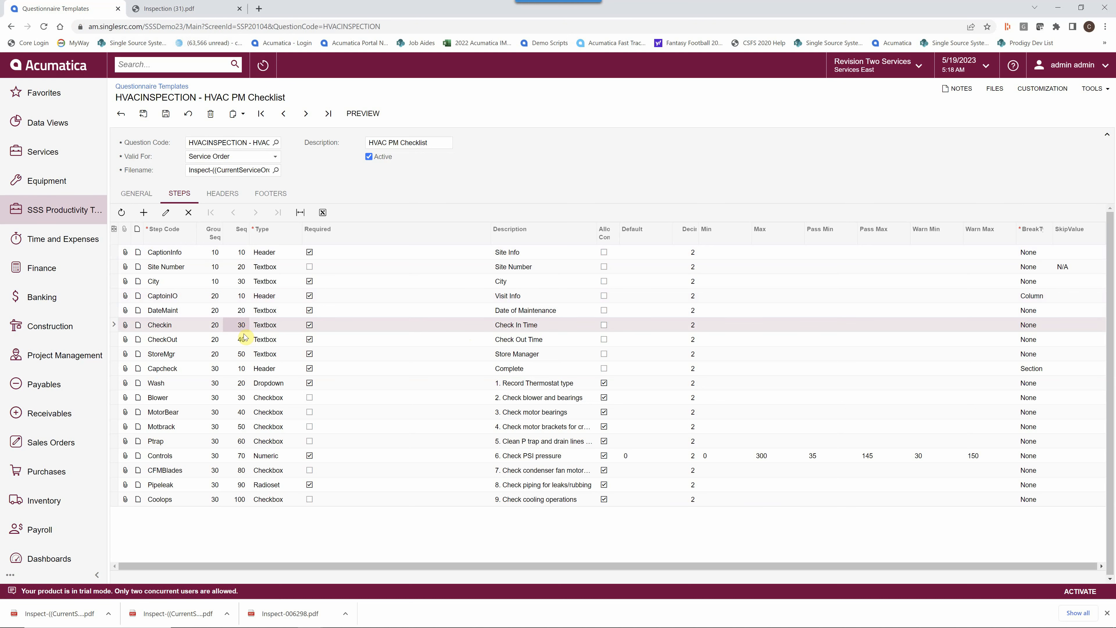
{"action": "left_click", "coordinate": [245, 339]}
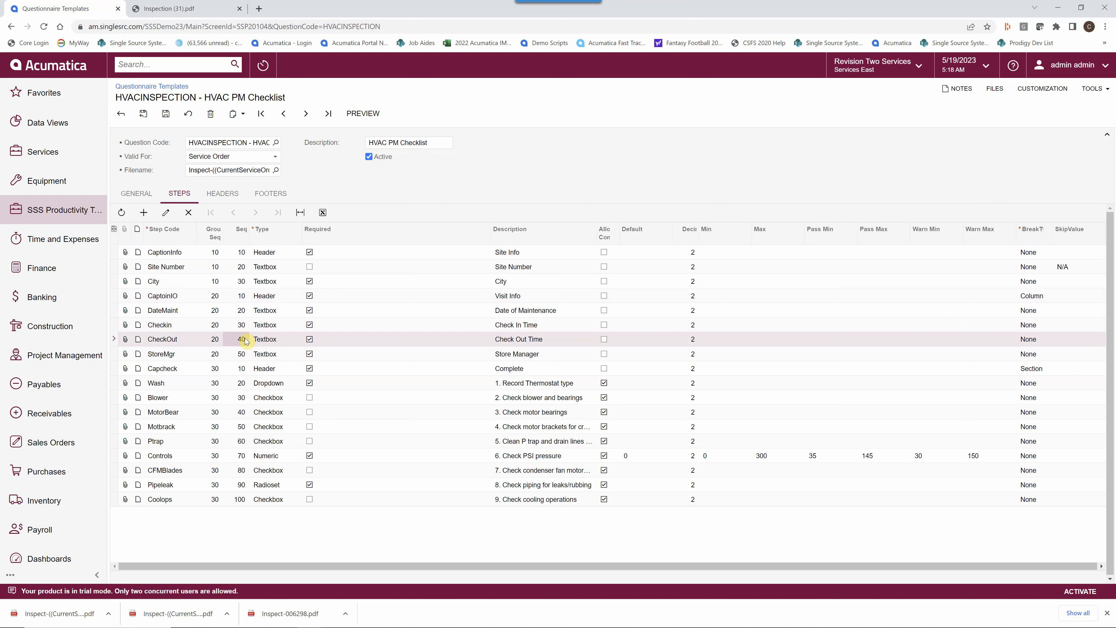
{"action": "left_click", "coordinate": [242, 355]}
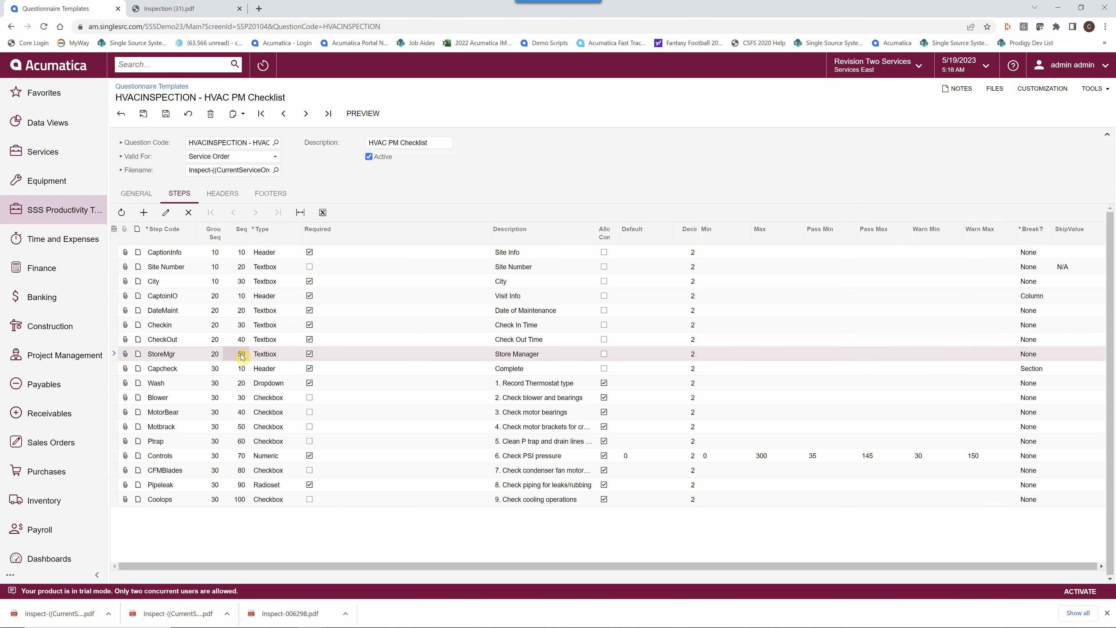
Step: Compare the Type, Group Seq and Break settings of the Site Info and Visit Info header steps
{"action": "left_click", "coordinate": [271, 253]}
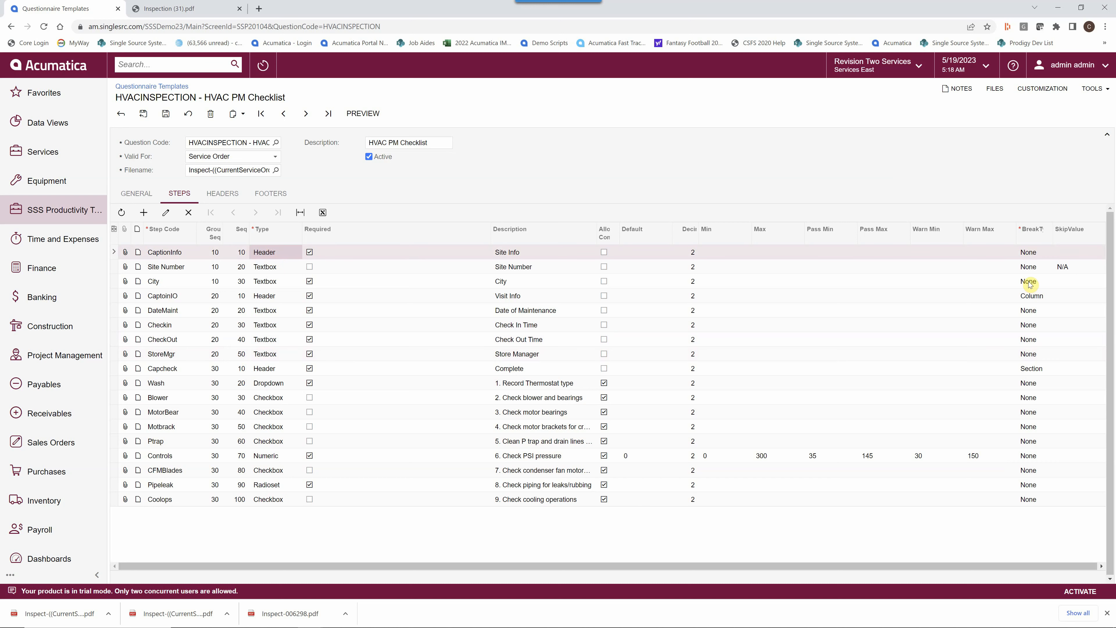
{"action": "left_click", "coordinate": [270, 297]}
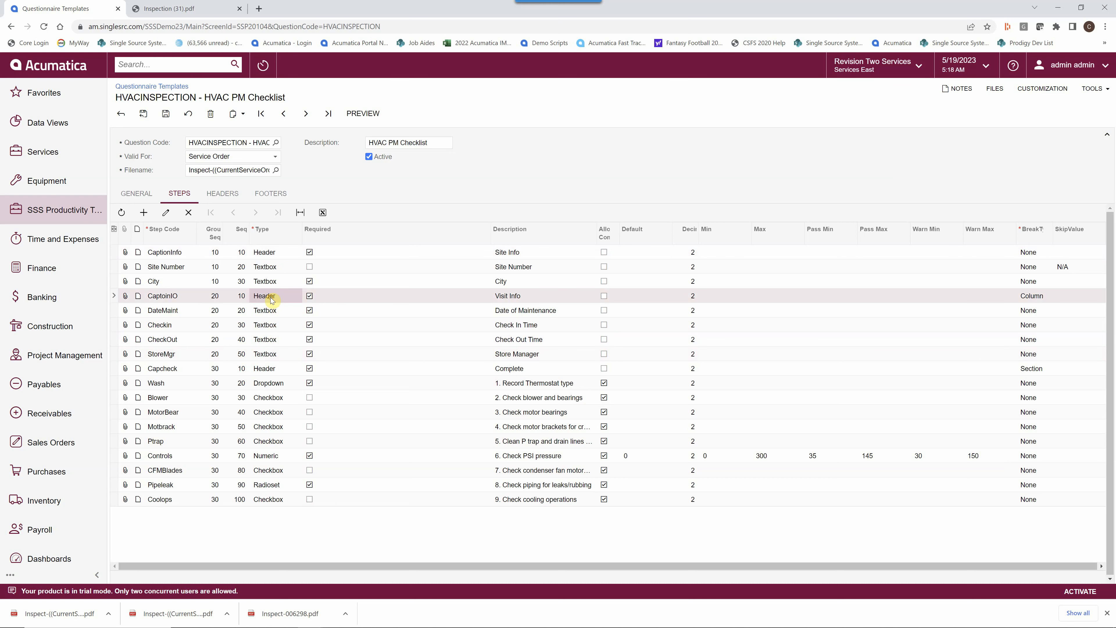
{"action": "left_click", "coordinate": [1033, 297]}
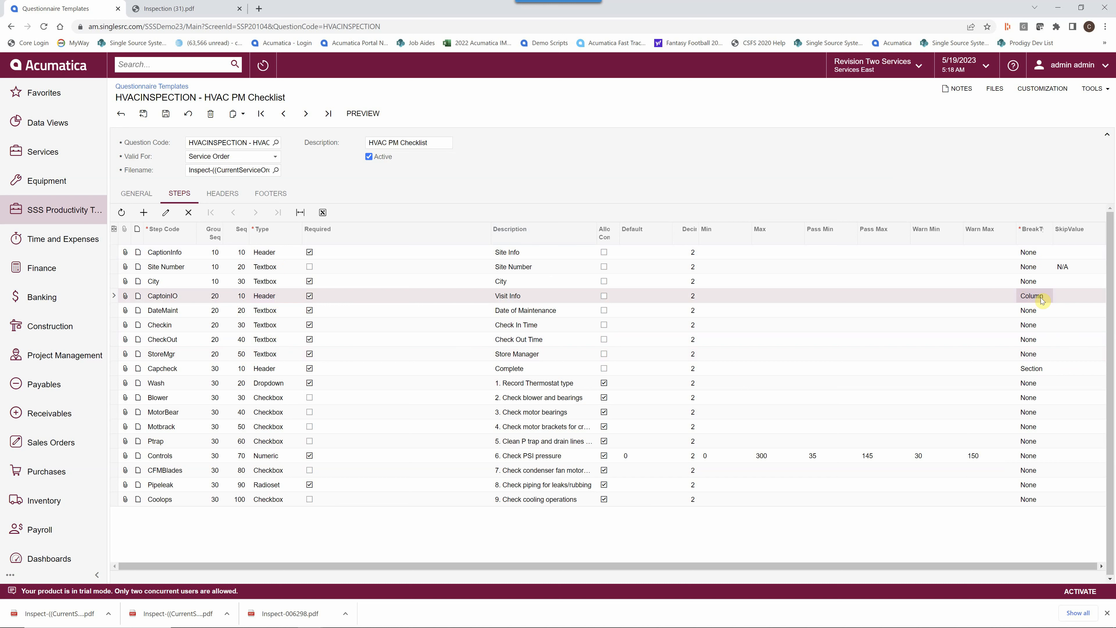
{"action": "left_click", "coordinate": [214, 252]}
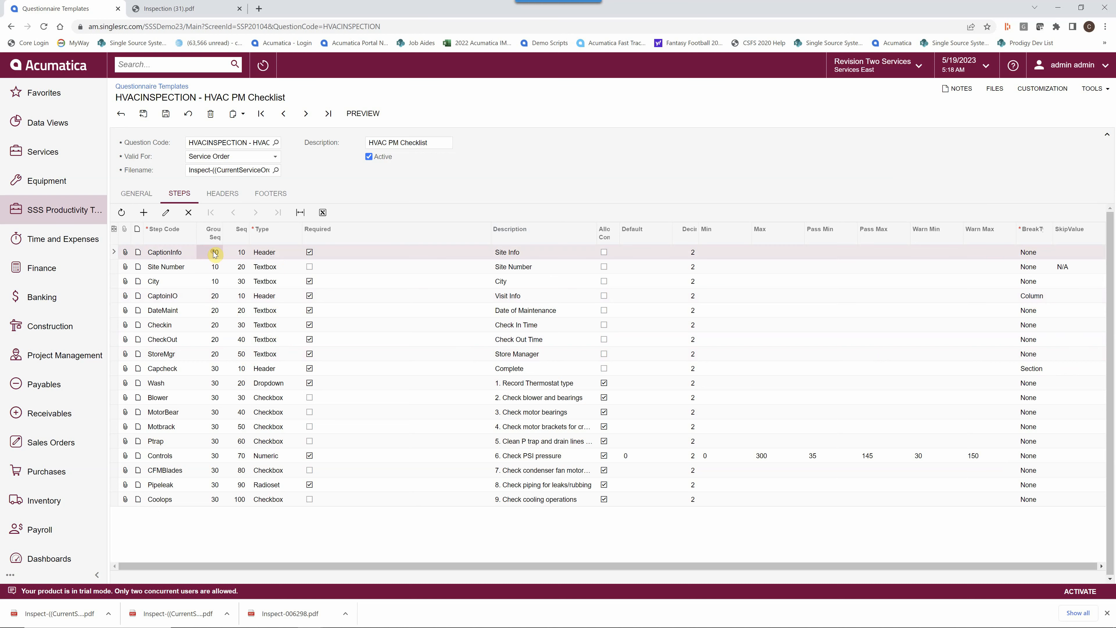
{"action": "left_click", "coordinate": [215, 296]}
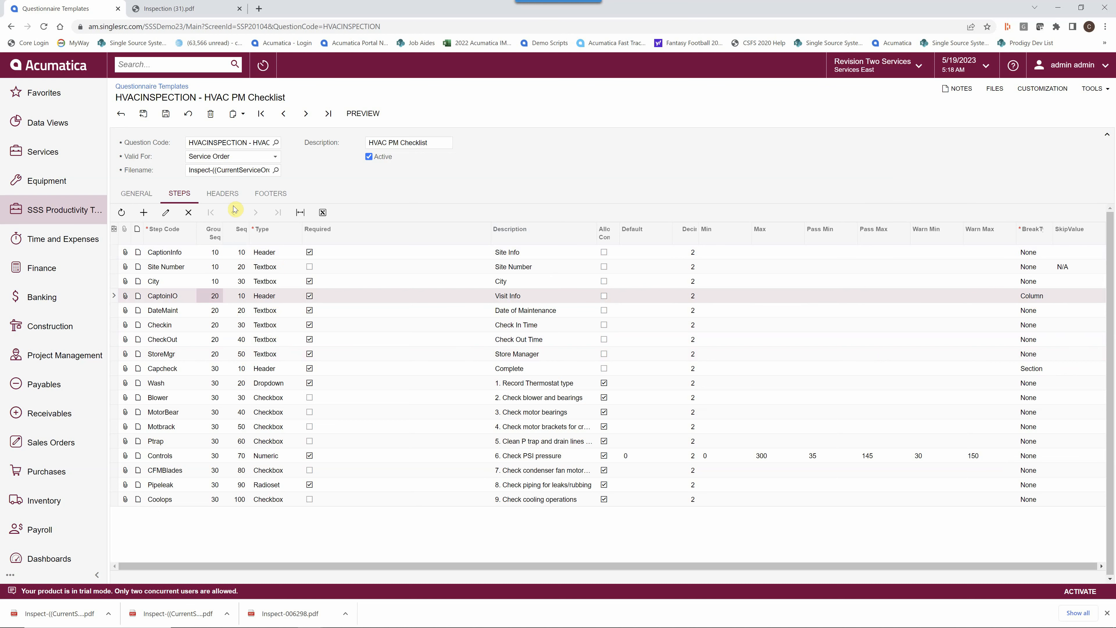
{"action": "left_click", "coordinate": [505, 301]}
Step: Switch to the Inspection (31).pdf report and examine how the Site Info and Visit Info blocks are laid out in columns
{"action": "left_click", "coordinate": [187, 12]}
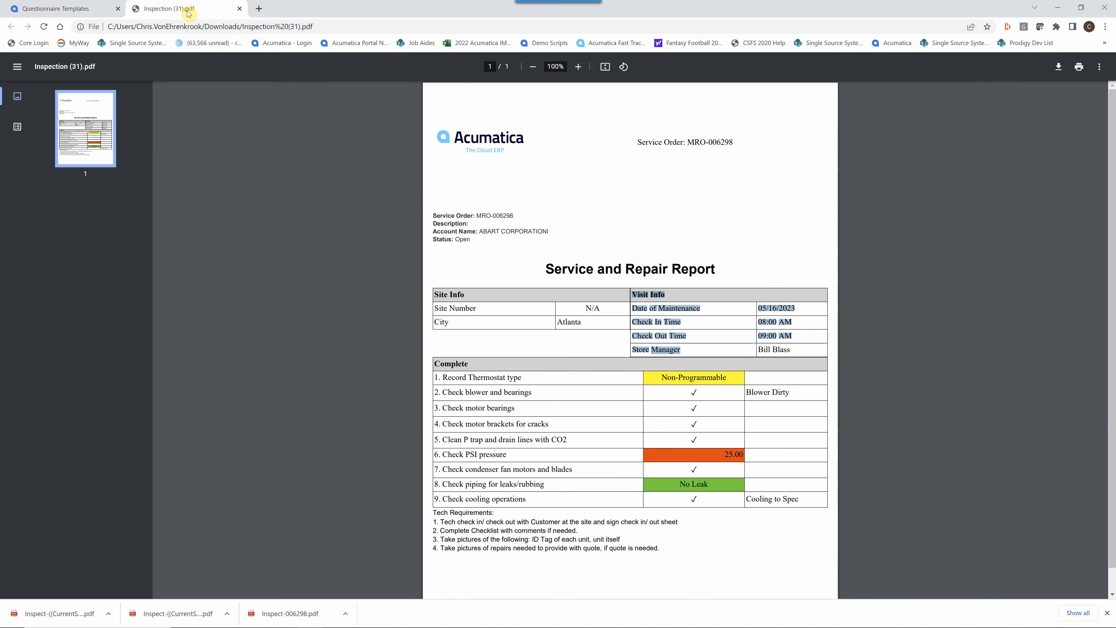
{"action": "left_click", "coordinate": [663, 295]}
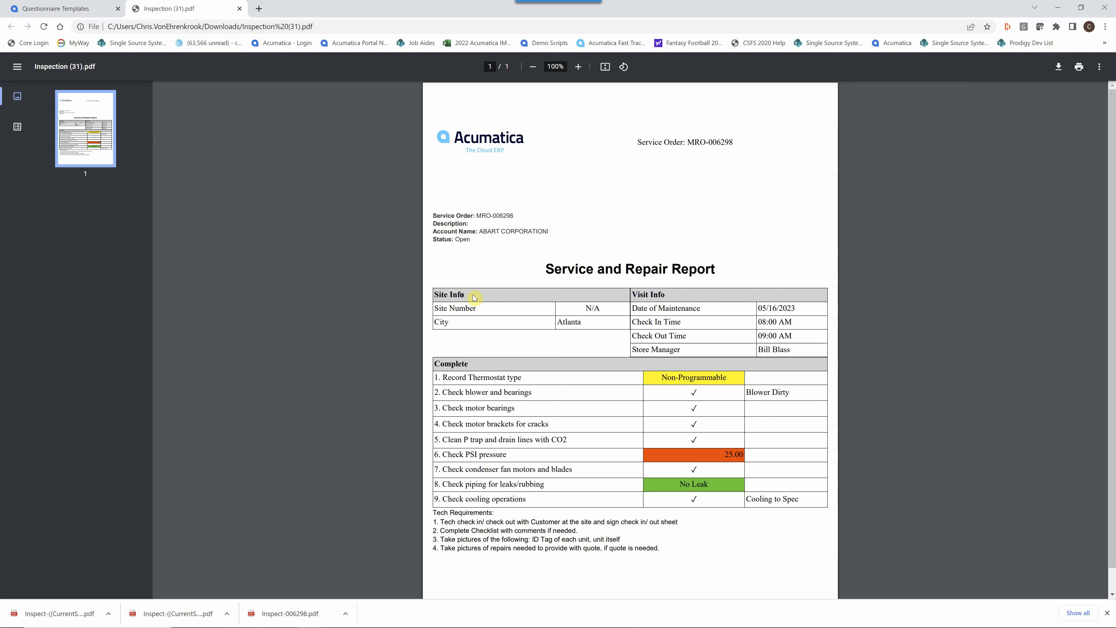
{"action": "left_click_drag", "start_coordinate": [666, 295], "coordinate": [619, 299]}
{"action": "left_click", "coordinate": [464, 293]}
{"action": "left_click_drag", "start_coordinate": [794, 352], "coordinate": [630, 308]}
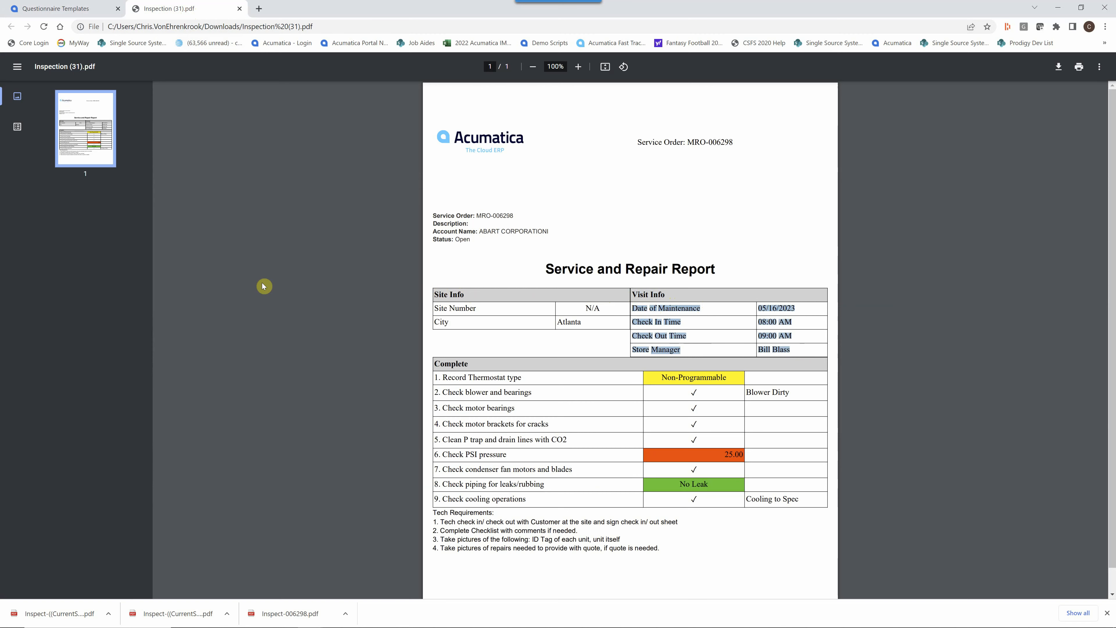
Step: Return to the questionnaire template and review the Site Info and Visit Info header rows and the Visit Info Column break
{"action": "left_click", "coordinate": [70, 11]}
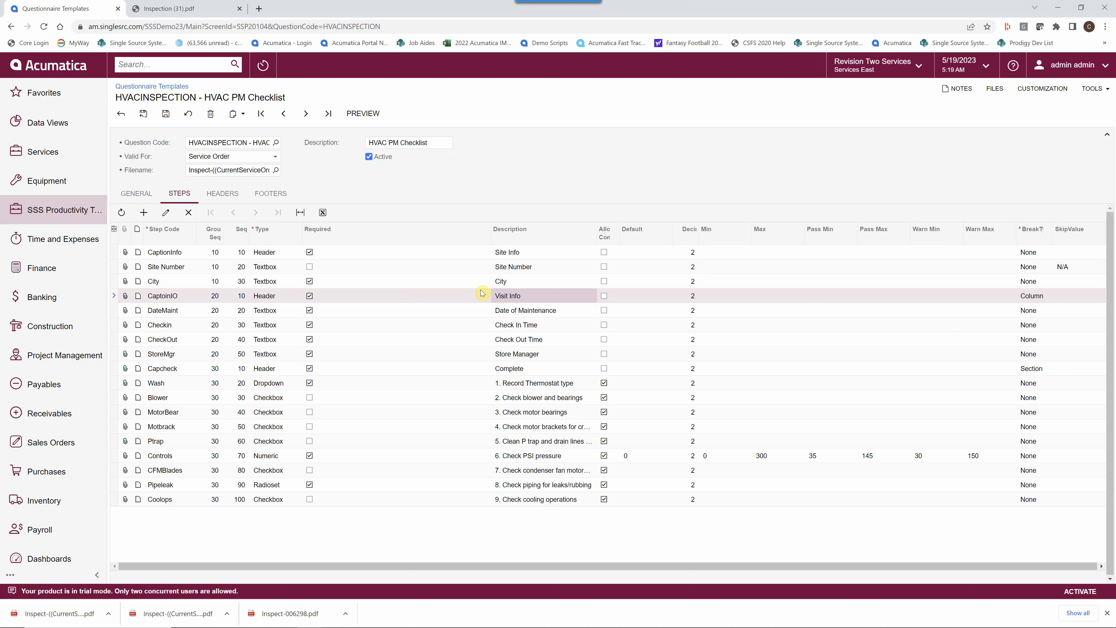
{"action": "left_click", "coordinate": [111, 255]}
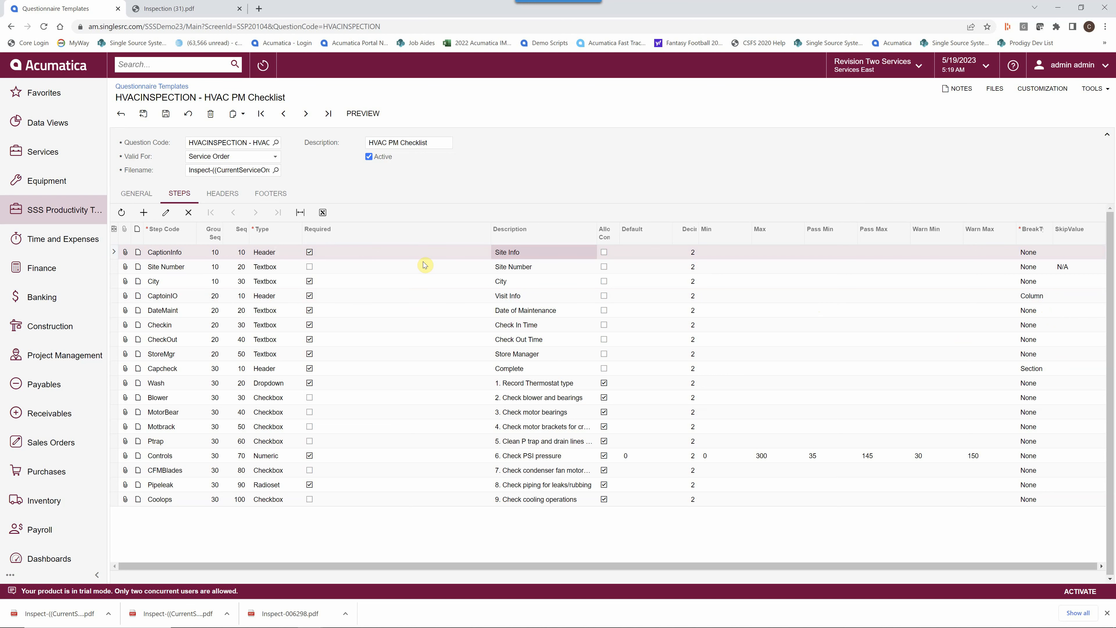
{"action": "left_click", "coordinate": [114, 298]}
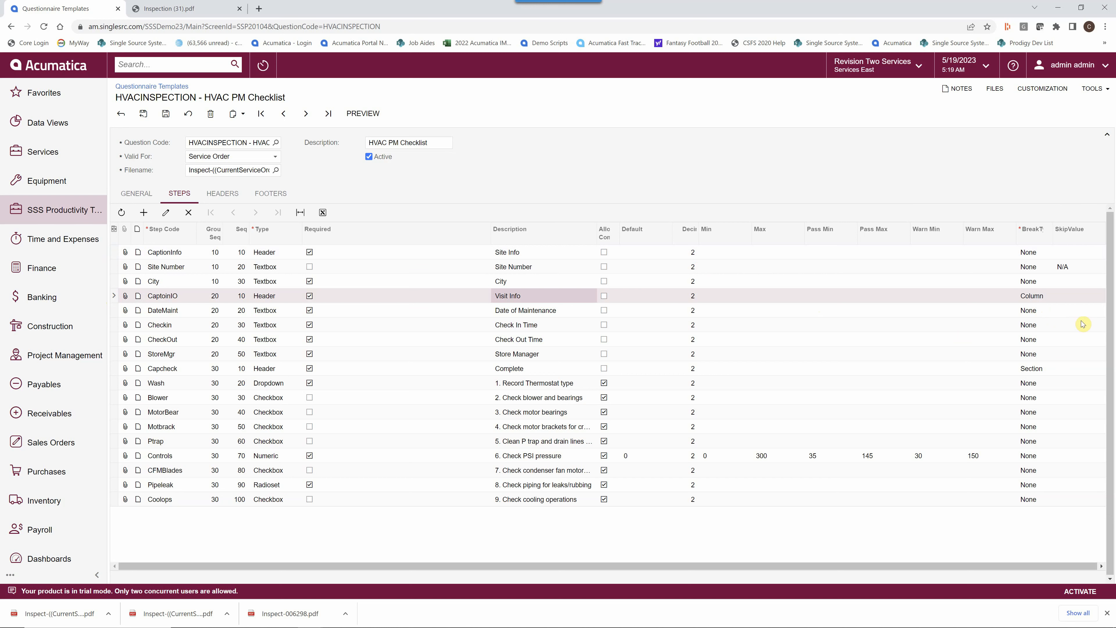
{"action": "left_click", "coordinate": [1041, 300]}
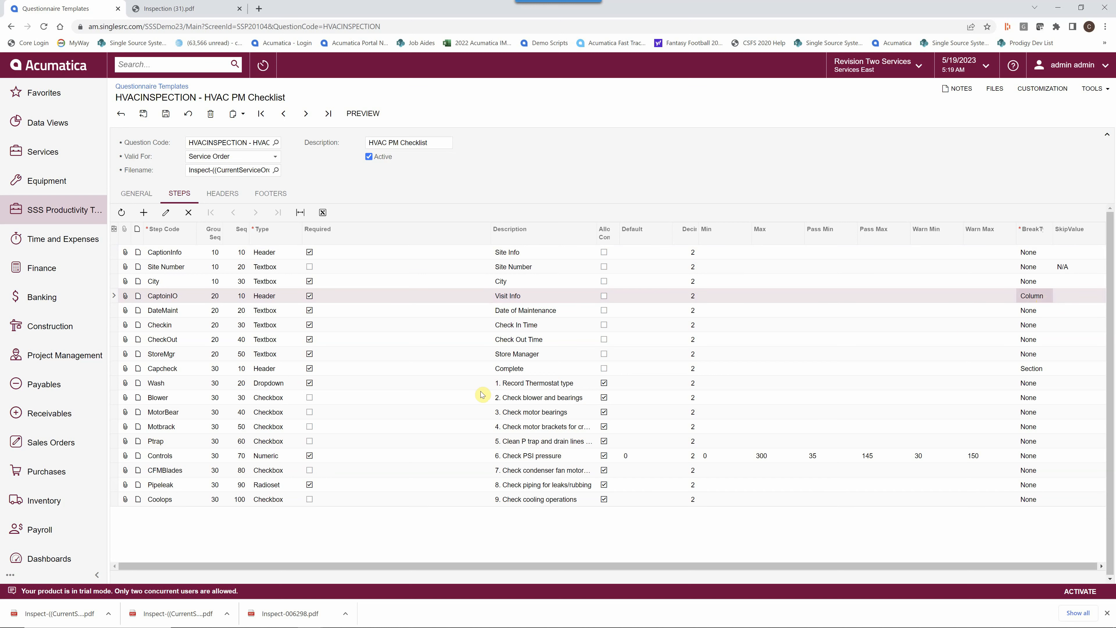
Step: Review the Capcheck header's Section break and the thermostat step below it, and compare them with the Complete section in the report
{"action": "left_click", "coordinate": [115, 371]}
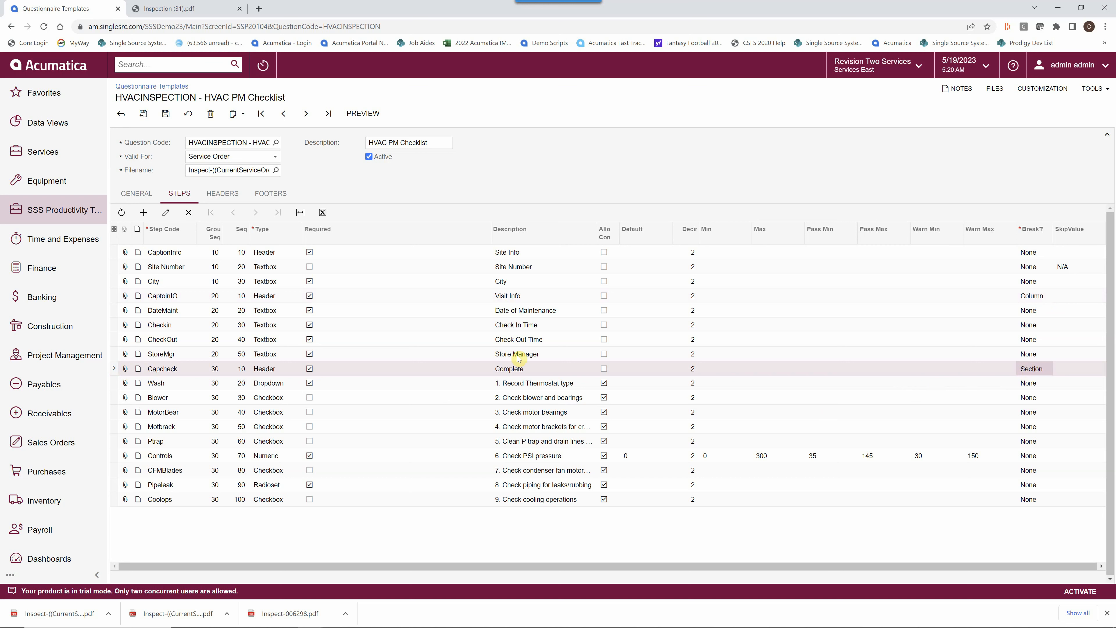
{"action": "left_click", "coordinate": [513, 371]}
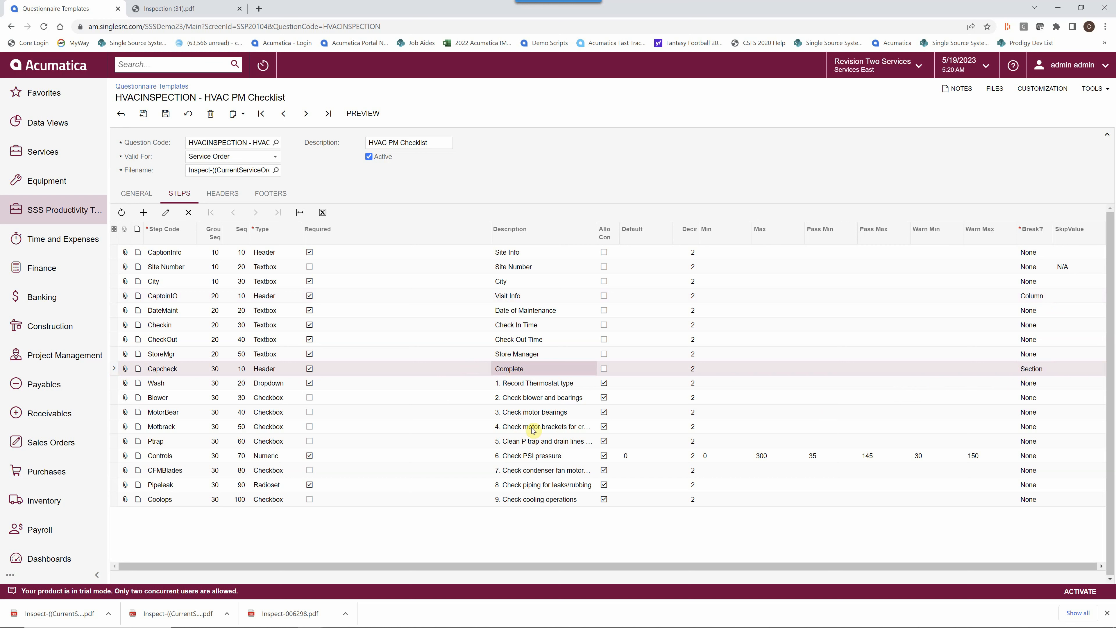
{"action": "left_click", "coordinate": [525, 386]}
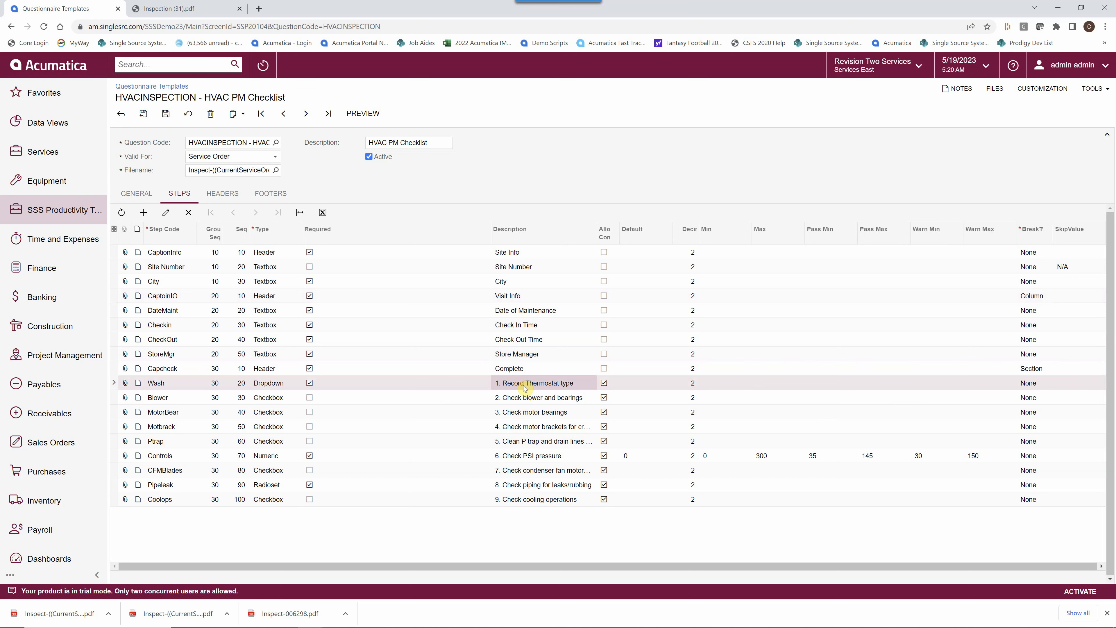
{"action": "left_click", "coordinate": [198, 11]}
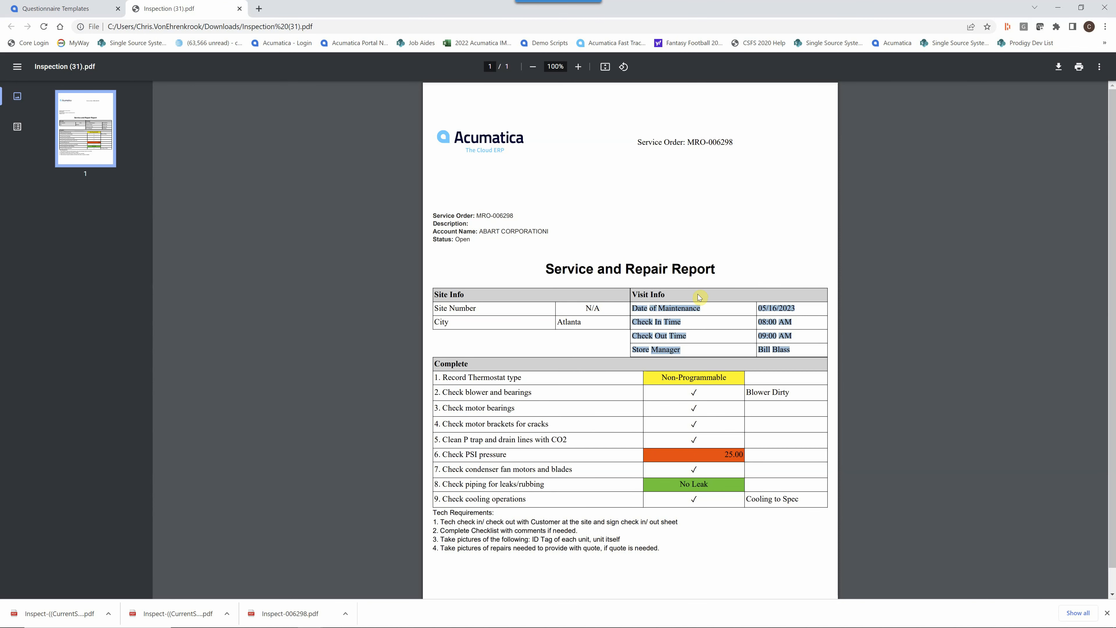
{"action": "left_click", "coordinate": [476, 367]}
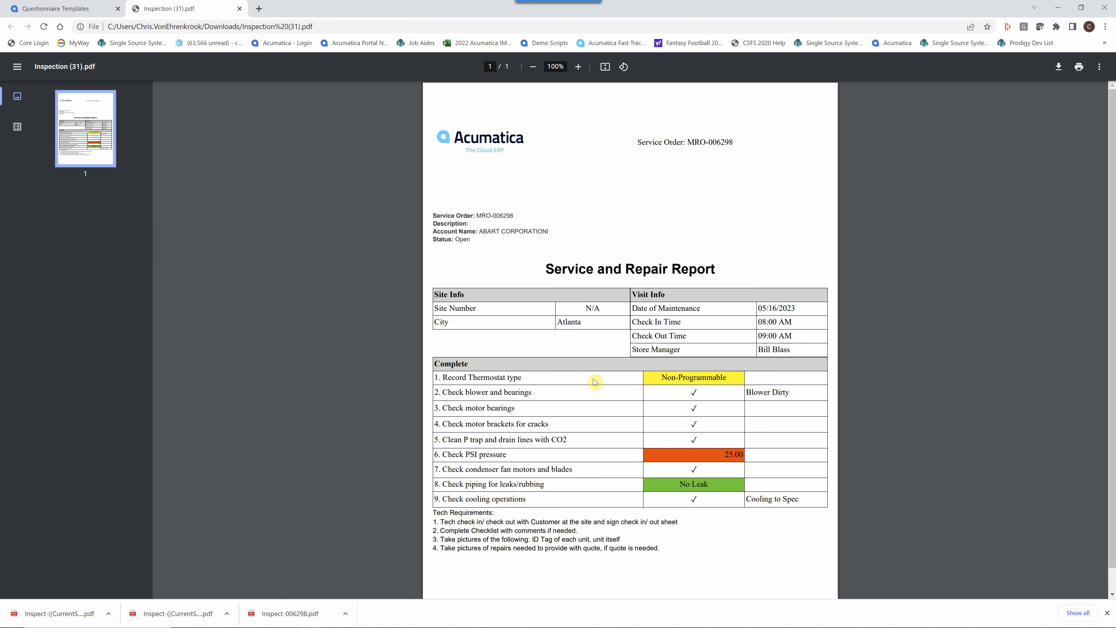
Step: Return to the template and review the Group Seq of the checklist steps from Capcheck through Coolops
{"action": "left_click", "coordinate": [48, 8]}
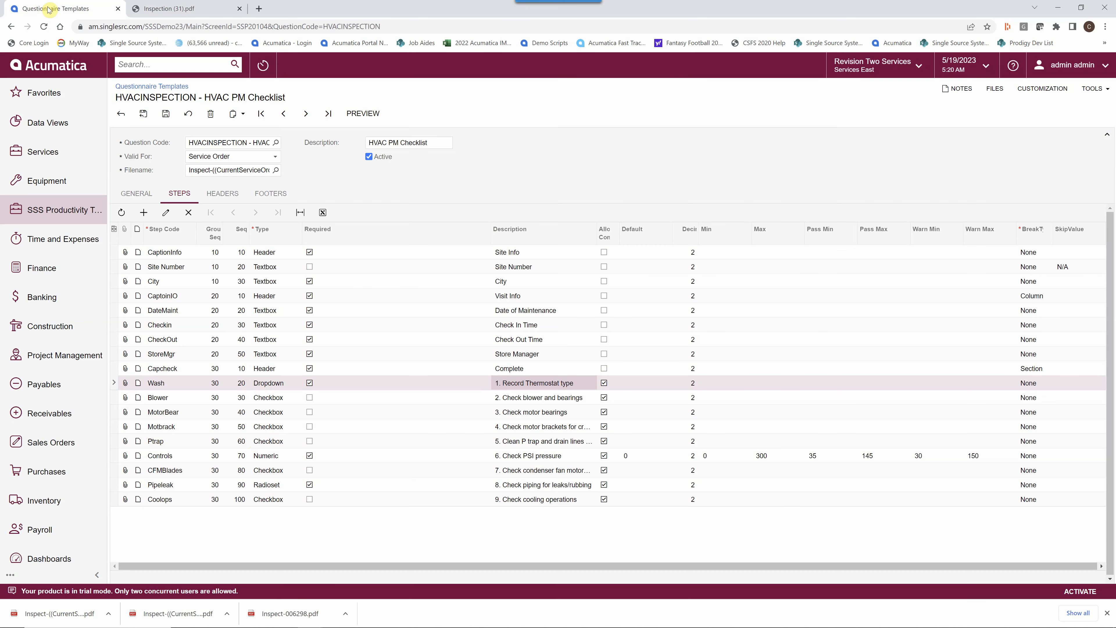
{"action": "left_click", "coordinate": [216, 383]}
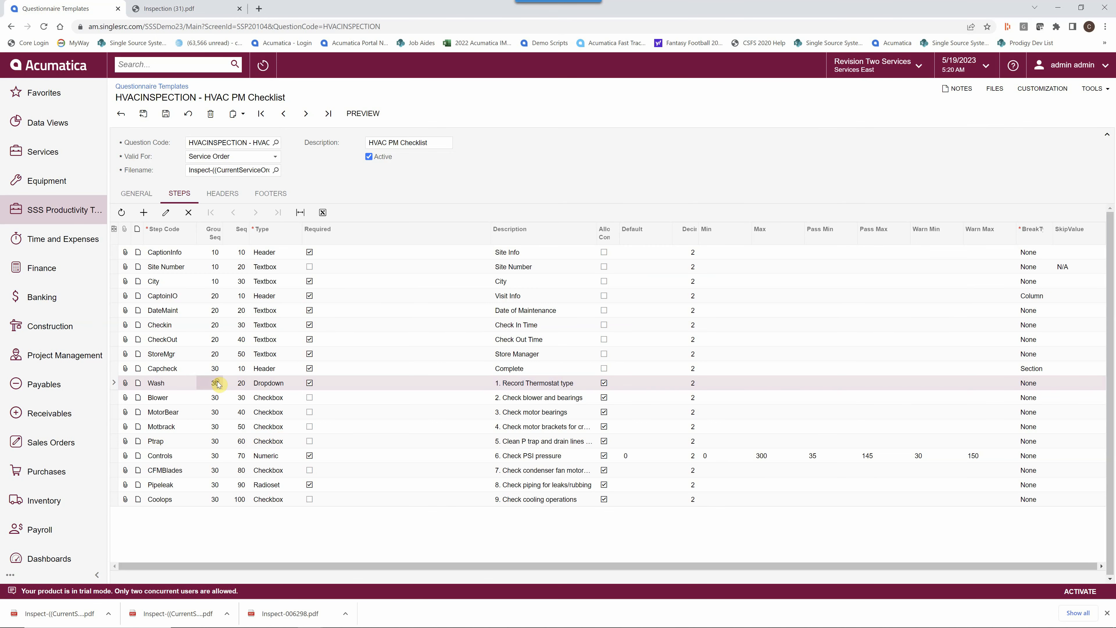
{"action": "left_click", "coordinate": [217, 369]}
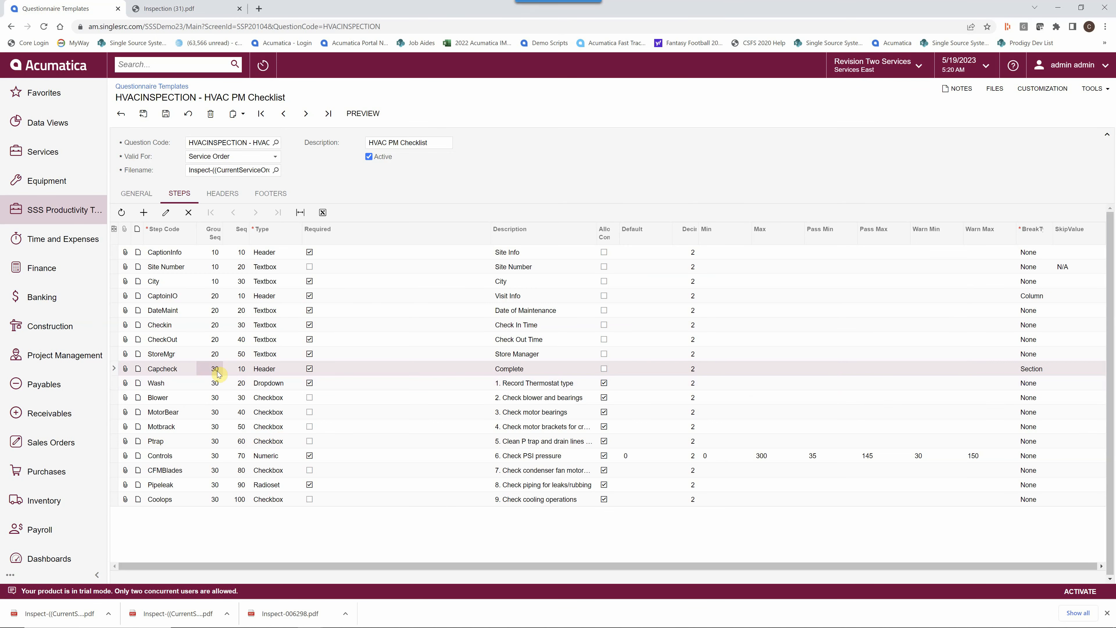
{"action": "left_click", "coordinate": [216, 501]}
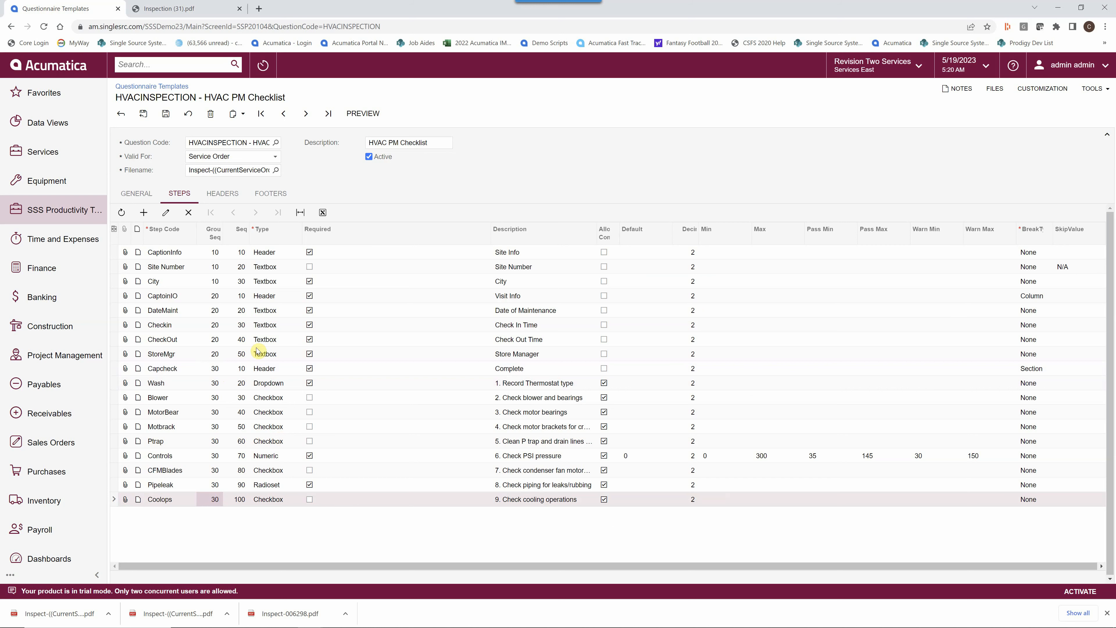
Step: Review the Seq order of the steps from Capcheck through Ptrap and compare it with the checklist in the report
{"action": "left_click", "coordinate": [246, 370]}
{"action": "left_click", "coordinate": [241, 385]}
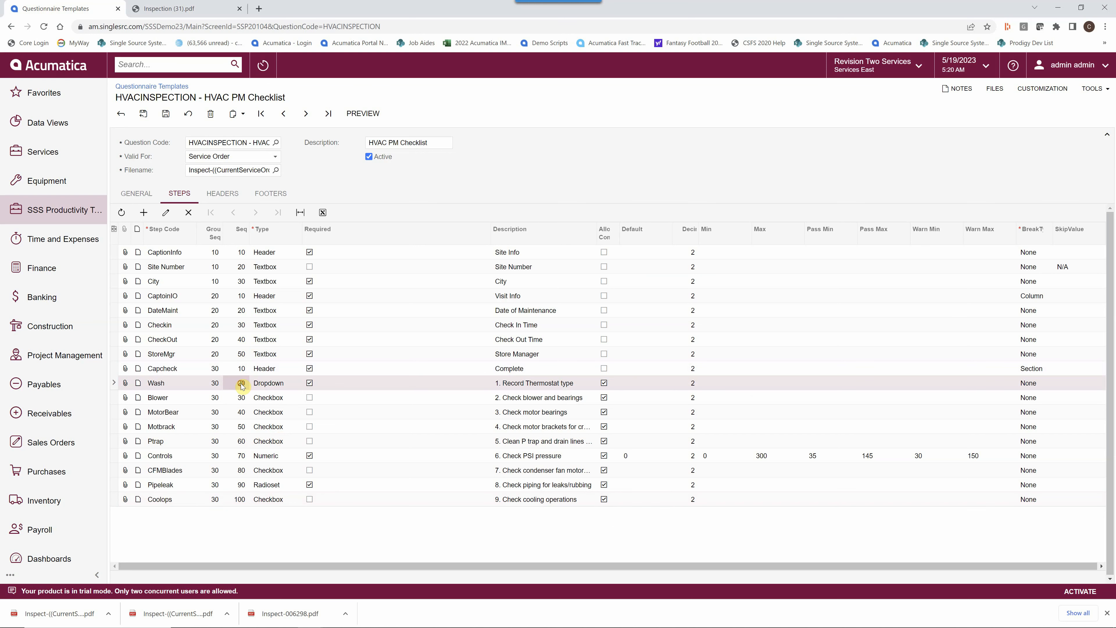
{"action": "left_click", "coordinate": [242, 400]}
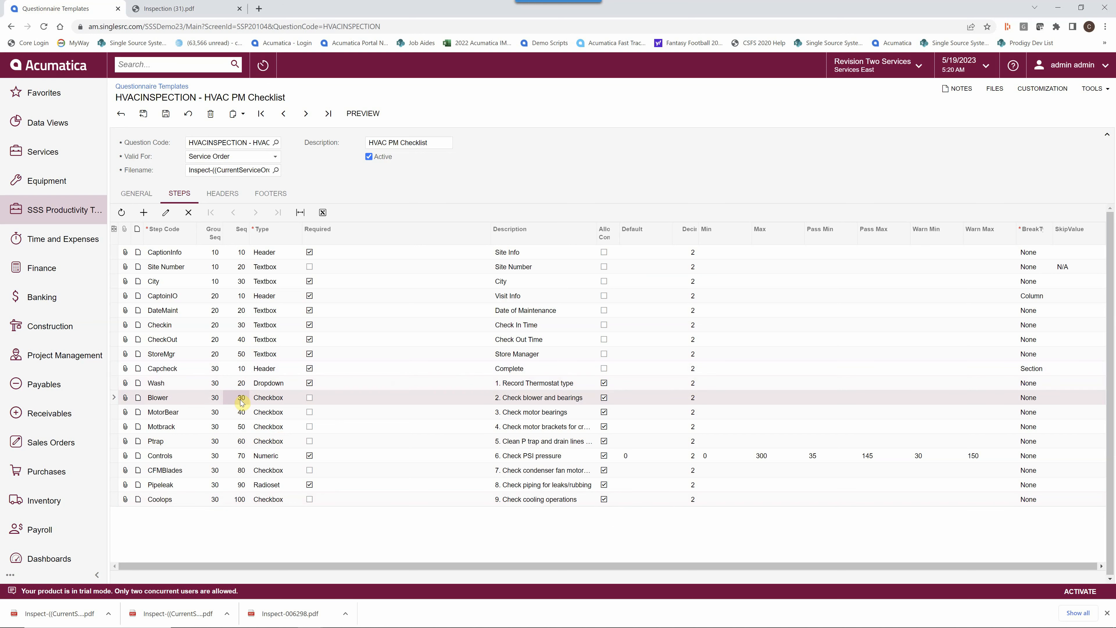
{"action": "left_click", "coordinate": [243, 415]}
{"action": "left_click", "coordinate": [242, 429]}
{"action": "left_click", "coordinate": [244, 441]}
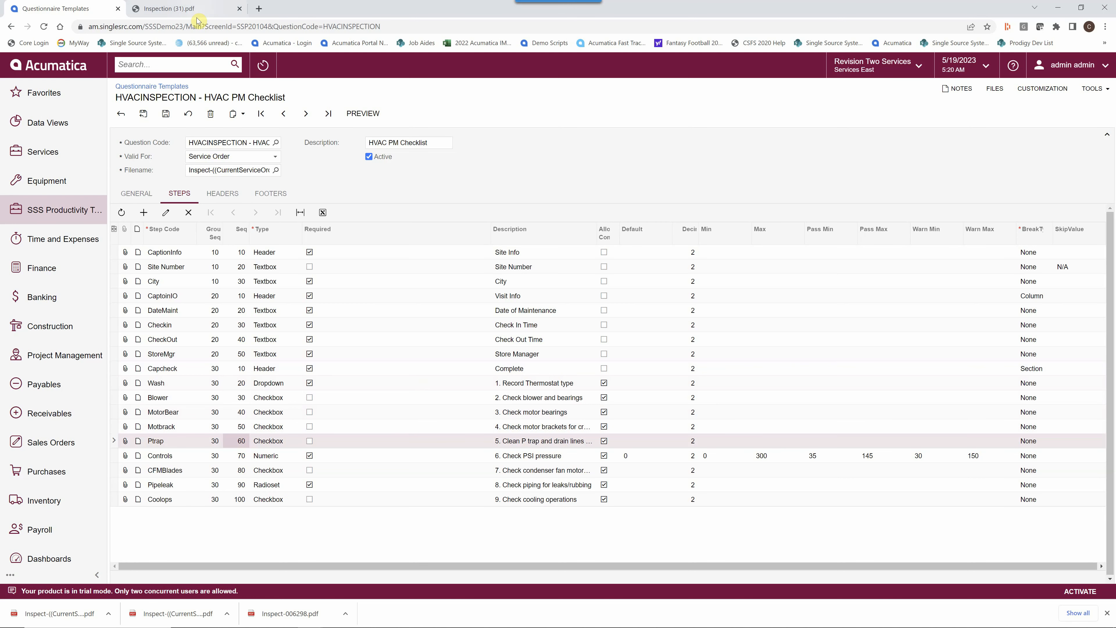
{"action": "left_click", "coordinate": [190, 10]}
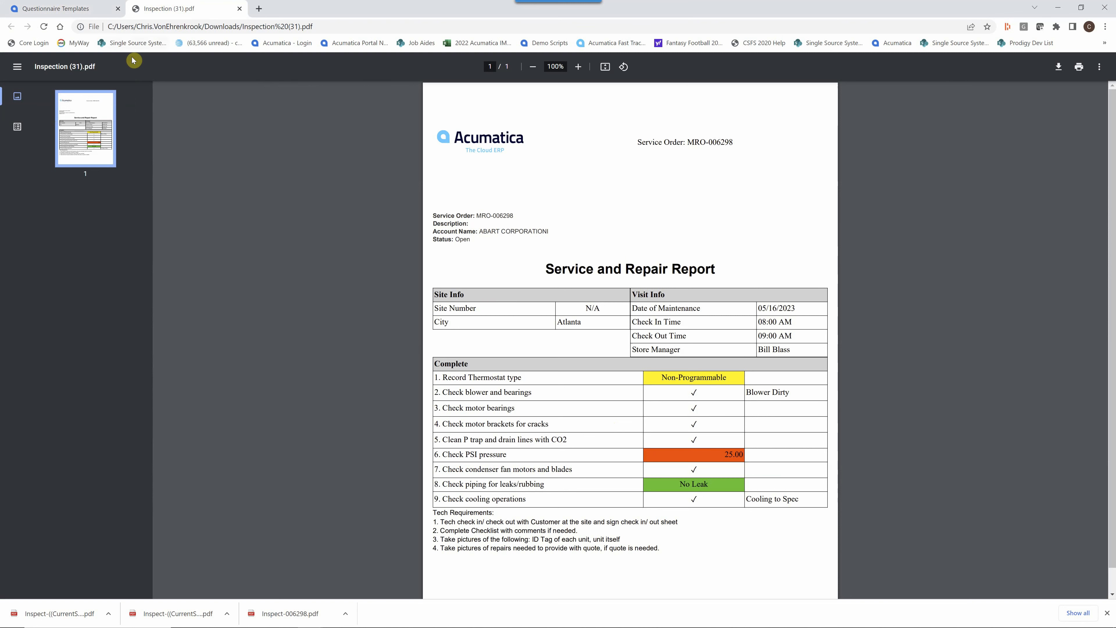
Step: Return to the template and review the Header type of the CaptionInfo, CaptoinIO and Capcheck steps
{"action": "left_click", "coordinate": [73, 10]}
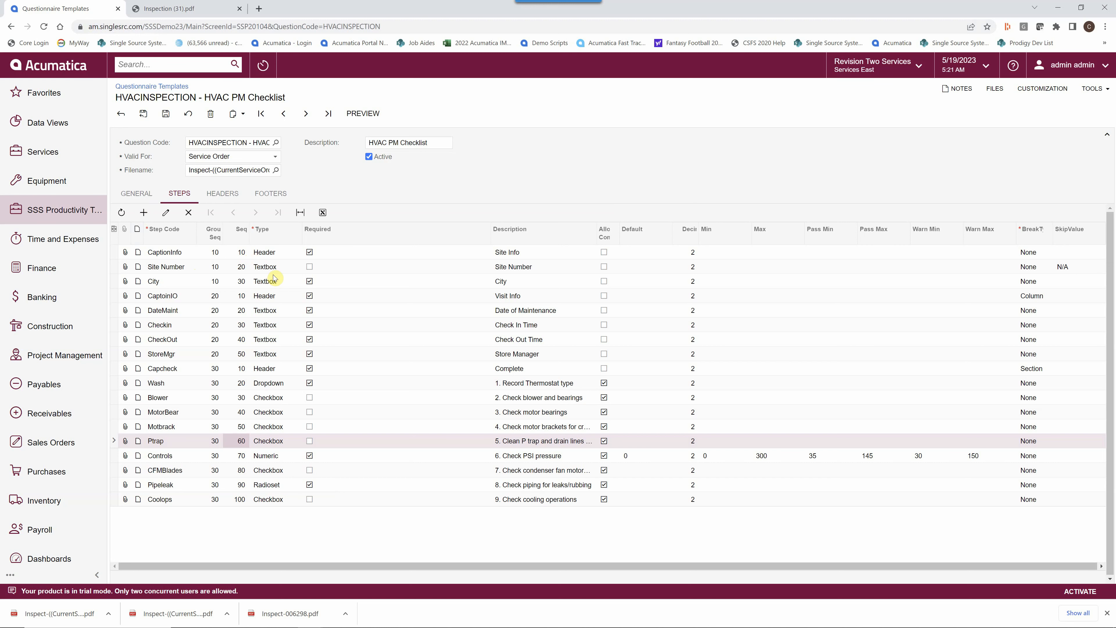
{"action": "left_click", "coordinate": [275, 257]}
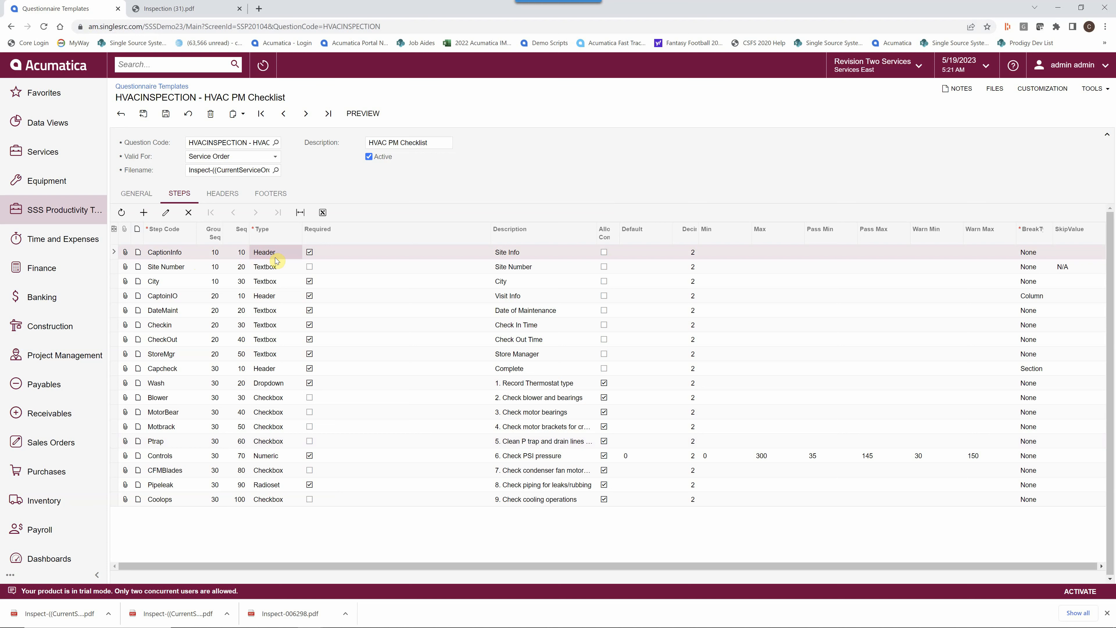
{"action": "left_click", "coordinate": [270, 299]}
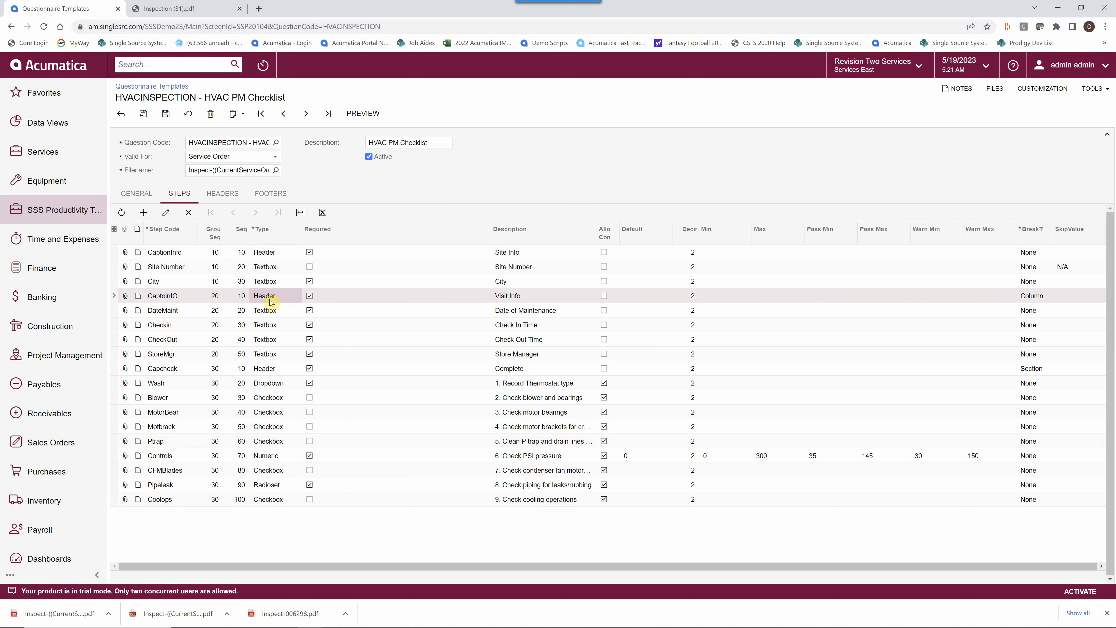
{"action": "left_click", "coordinate": [269, 371]}
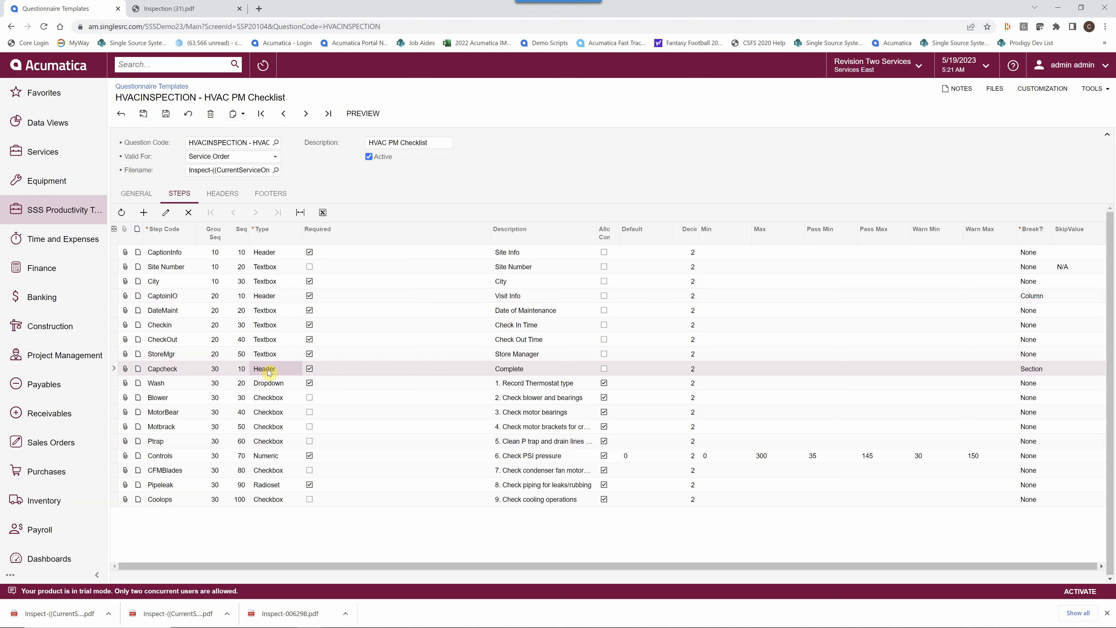
Step: Review the Textbox type of the Site Number, DateMaint, Checkin, CheckOut and StoreMgr steps
{"action": "left_click", "coordinate": [263, 269]}
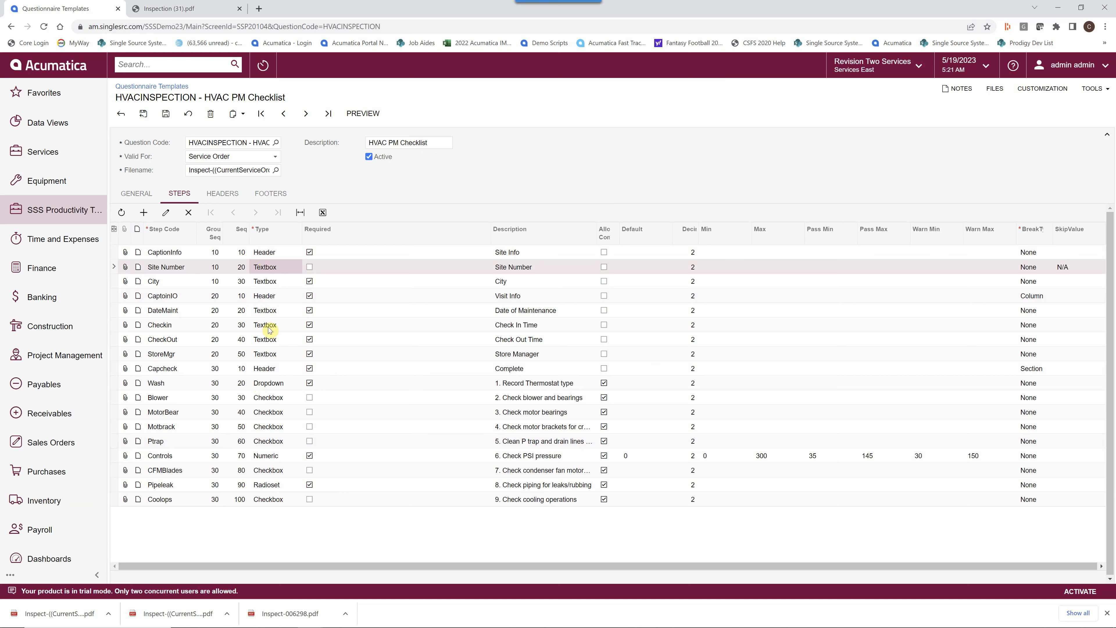
{"action": "left_click", "coordinate": [267, 313]}
{"action": "left_click", "coordinate": [269, 328]}
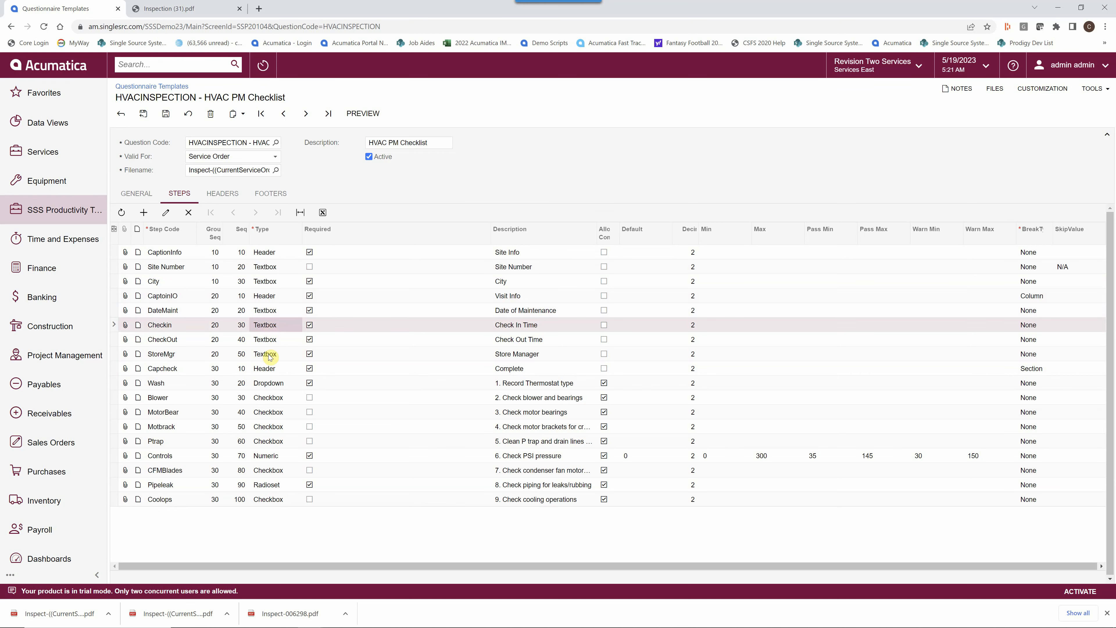
{"action": "left_click", "coordinate": [269, 342]}
{"action": "left_click", "coordinate": [268, 356]}
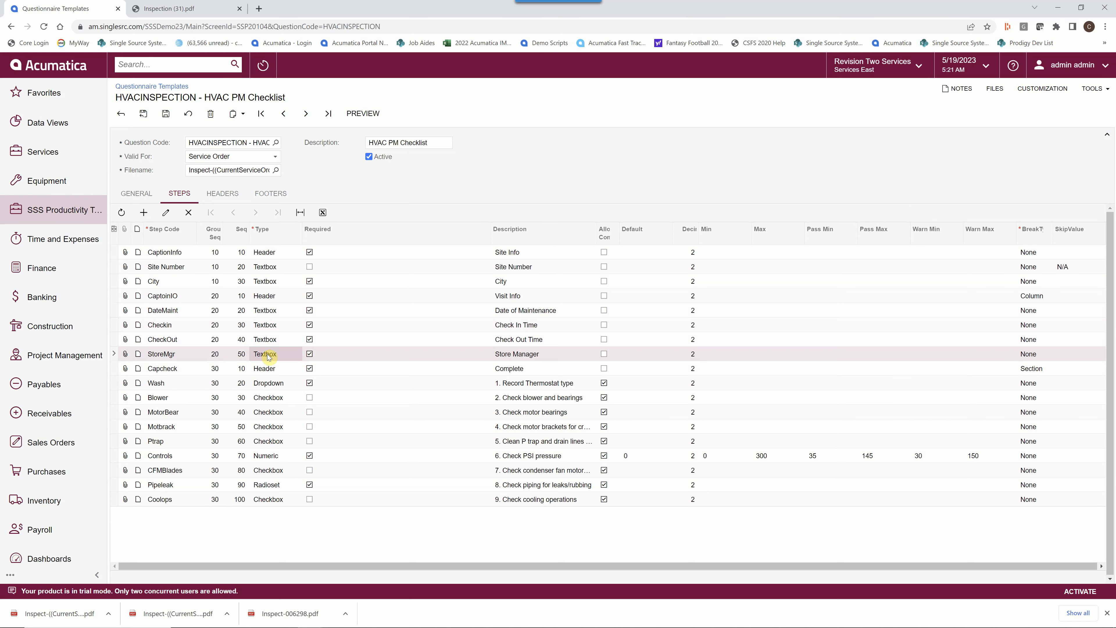
Step: Switch to the Inspection (31).pdf report and examine the textbox answers in the Visit Info block
{"action": "left_click", "coordinate": [191, 11]}
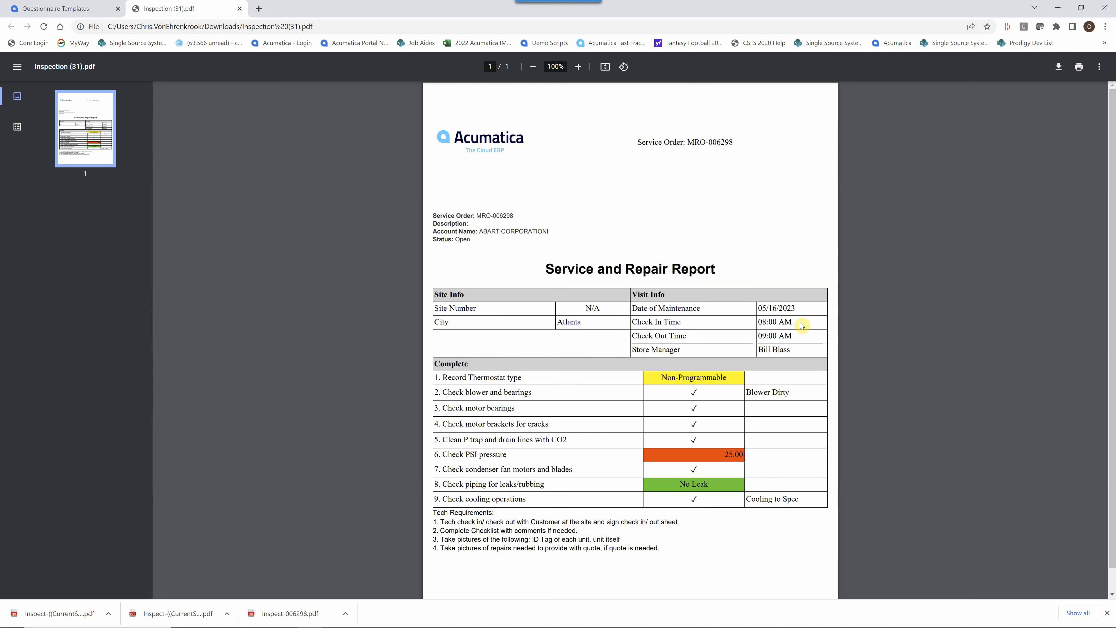
{"action": "left_click", "coordinate": [776, 309]}
{"action": "left_click_drag", "start_coordinate": [793, 349], "coordinate": [755, 302]}
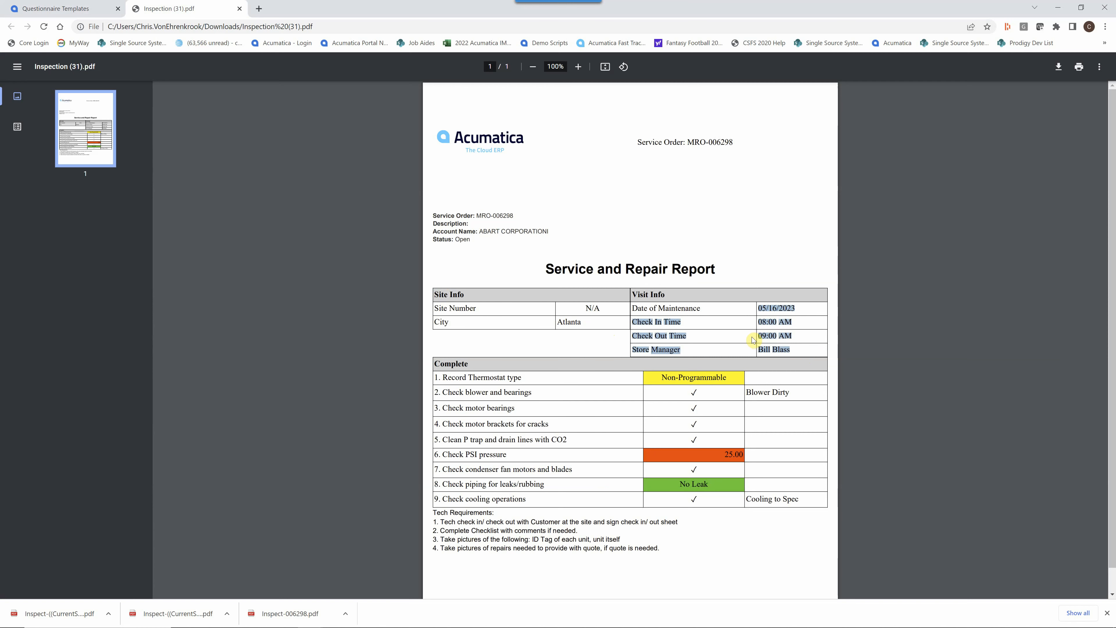
{"action": "left_click", "coordinate": [570, 198]}
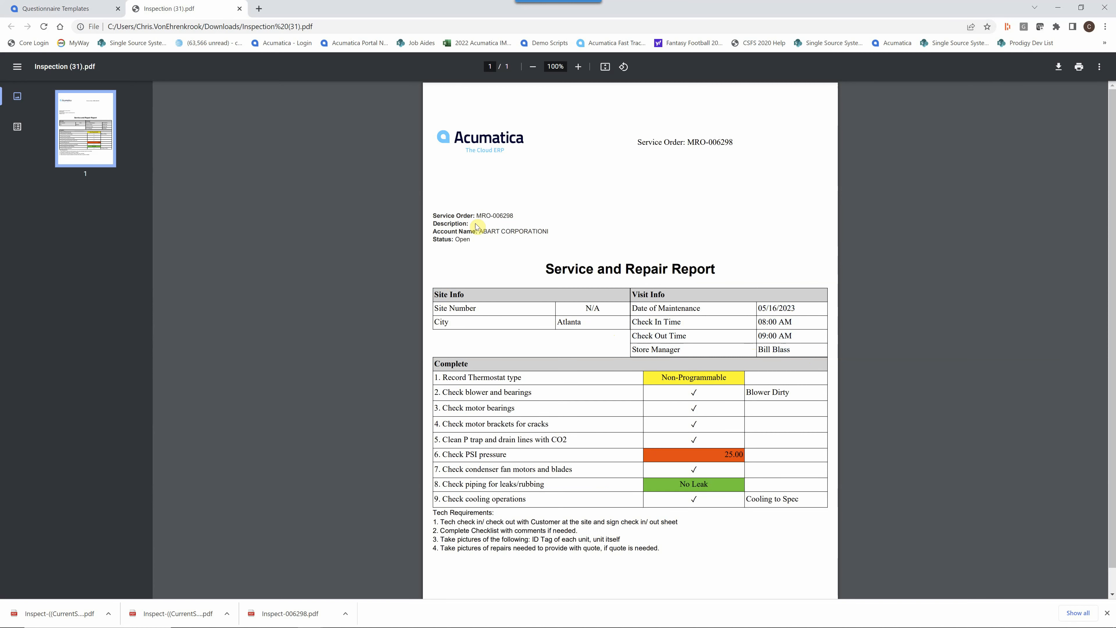
Step: Return to the questionnaire template and review the Dropdown type and the description of the Wash step
{"action": "left_click", "coordinate": [71, 11]}
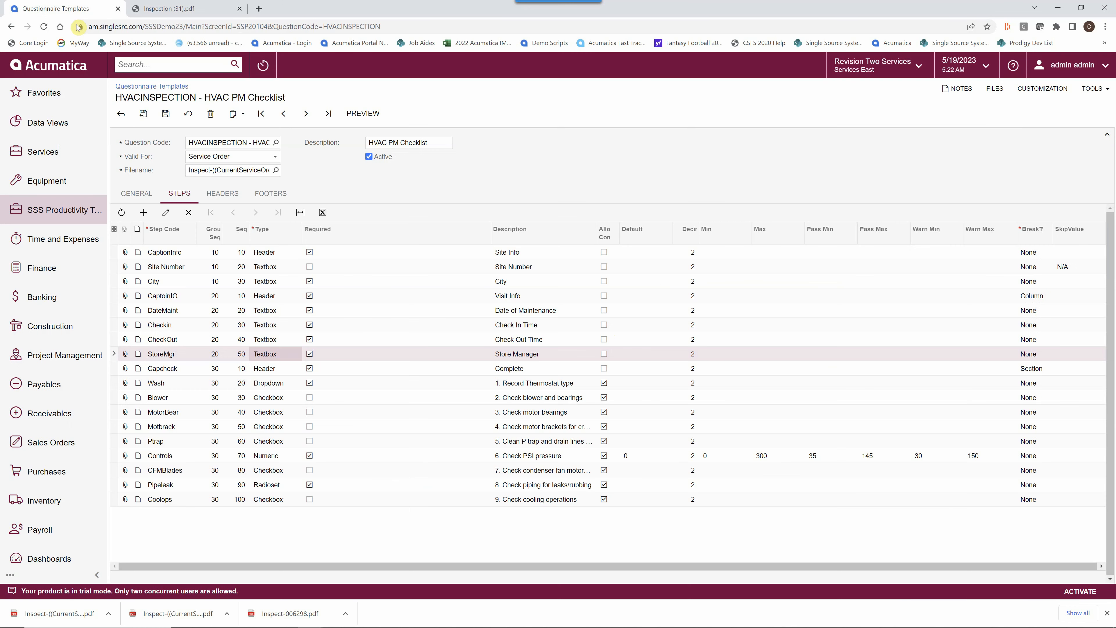
{"action": "left_click", "coordinate": [272, 385]}
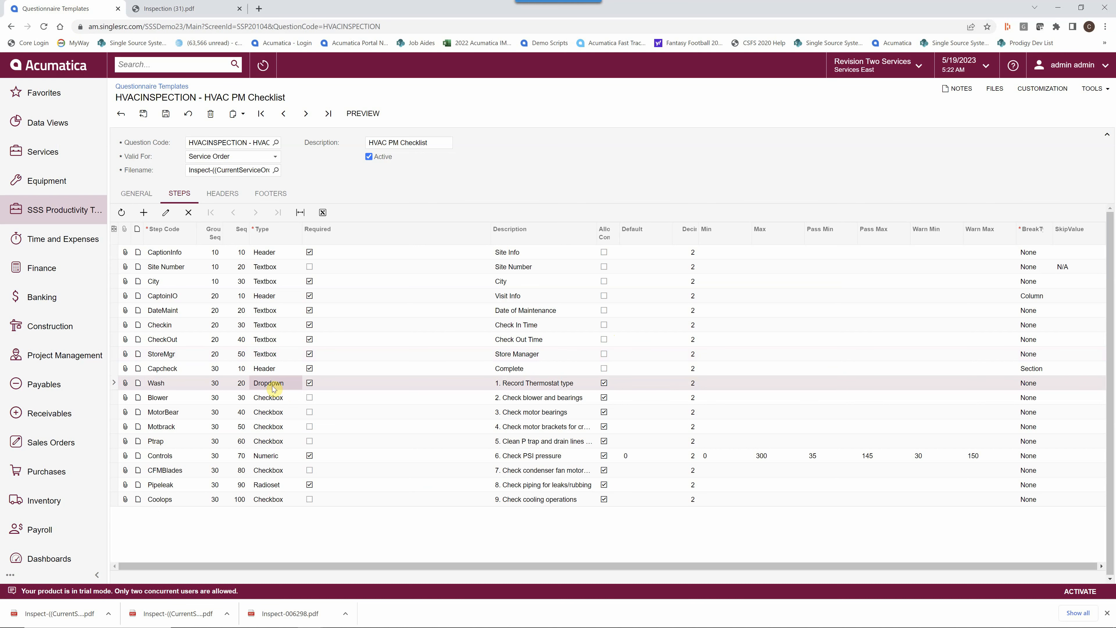
{"action": "left_click", "coordinate": [545, 390]}
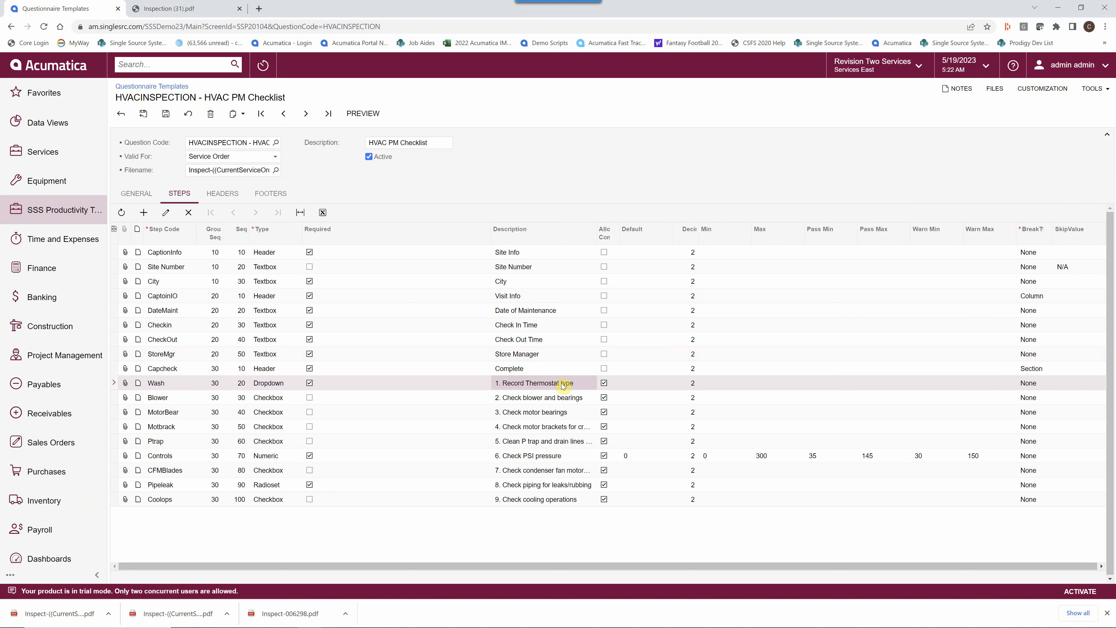
{"action": "left_click", "coordinate": [287, 383]}
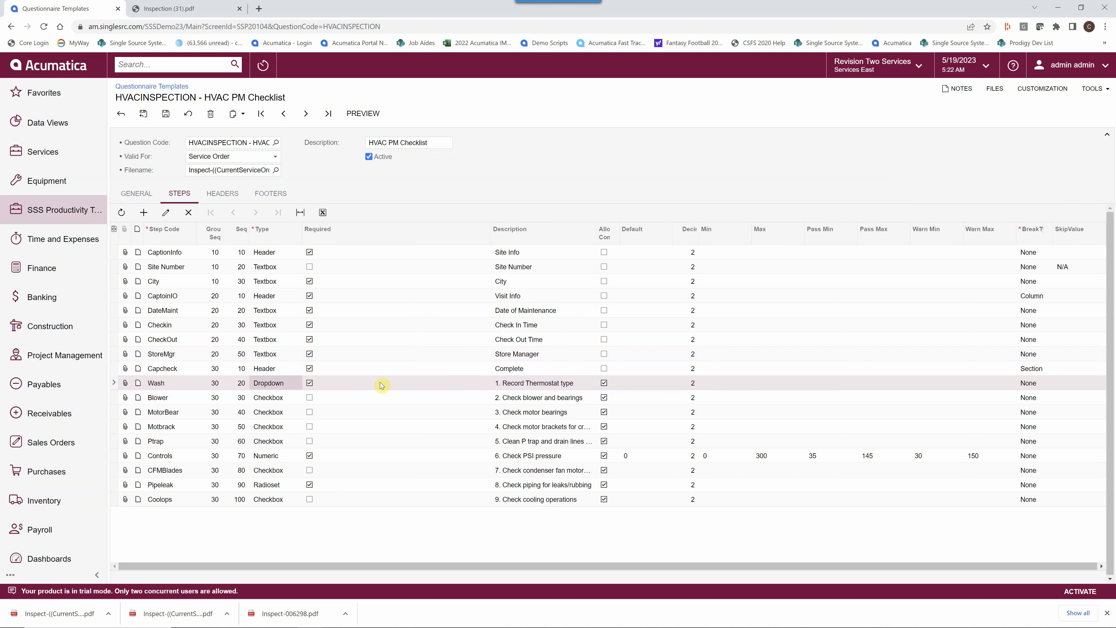
{"action": "left_click", "coordinate": [543, 387]}
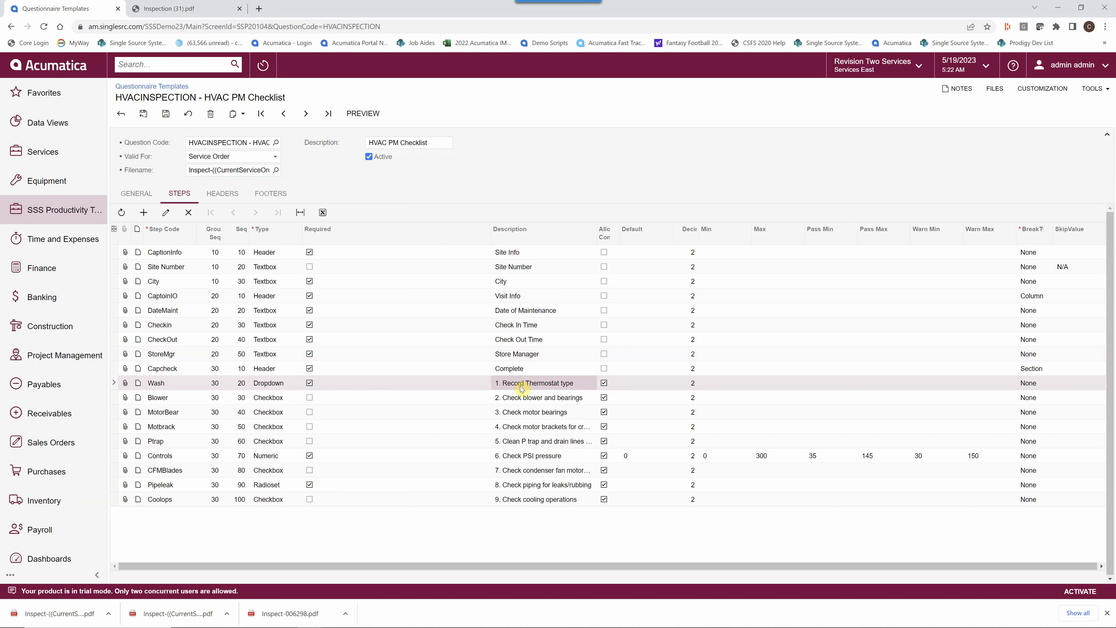
Step: Open the details of the Wash step and review its dropdown values from Non-Programmable through Smart
{"action": "left_click", "coordinate": [210, 233]}
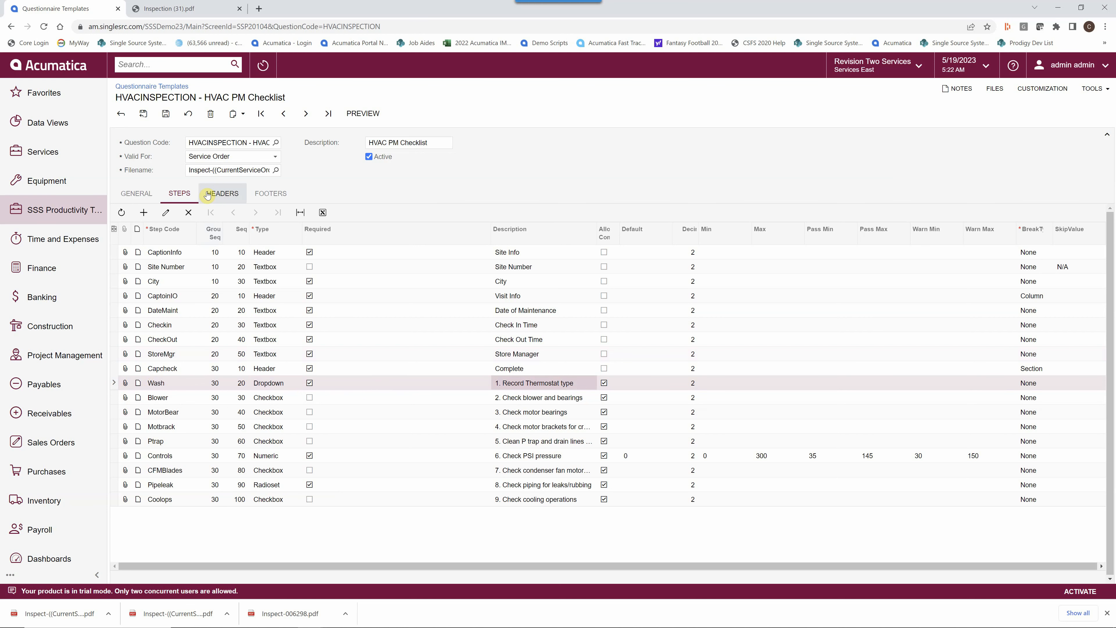
{"action": "left_click", "coordinate": [166, 215]}
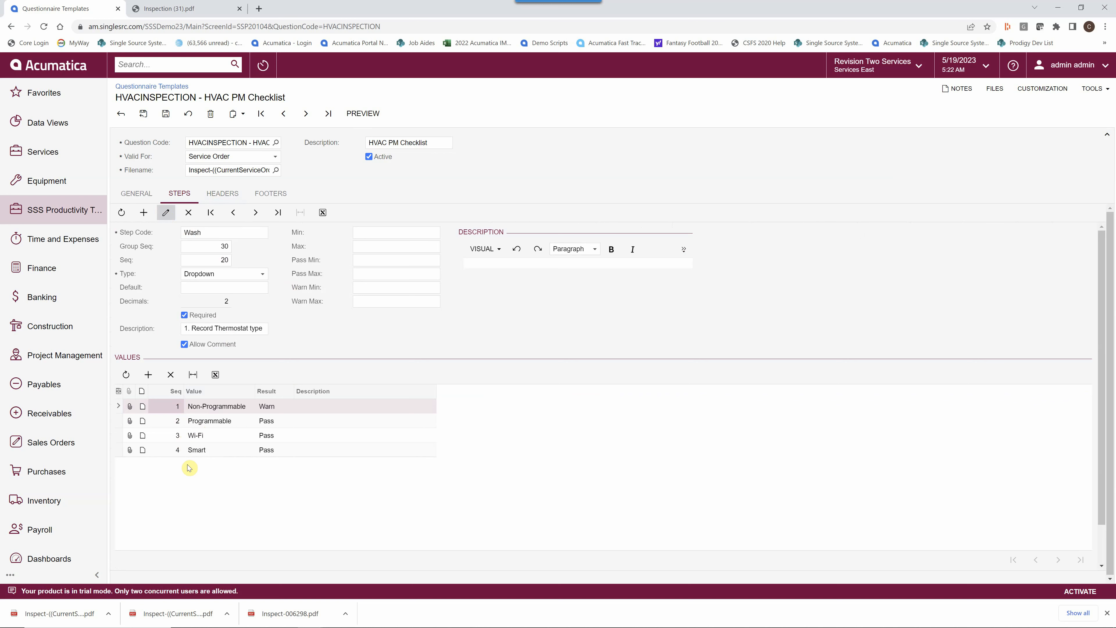
{"action": "left_click", "coordinate": [219, 411]}
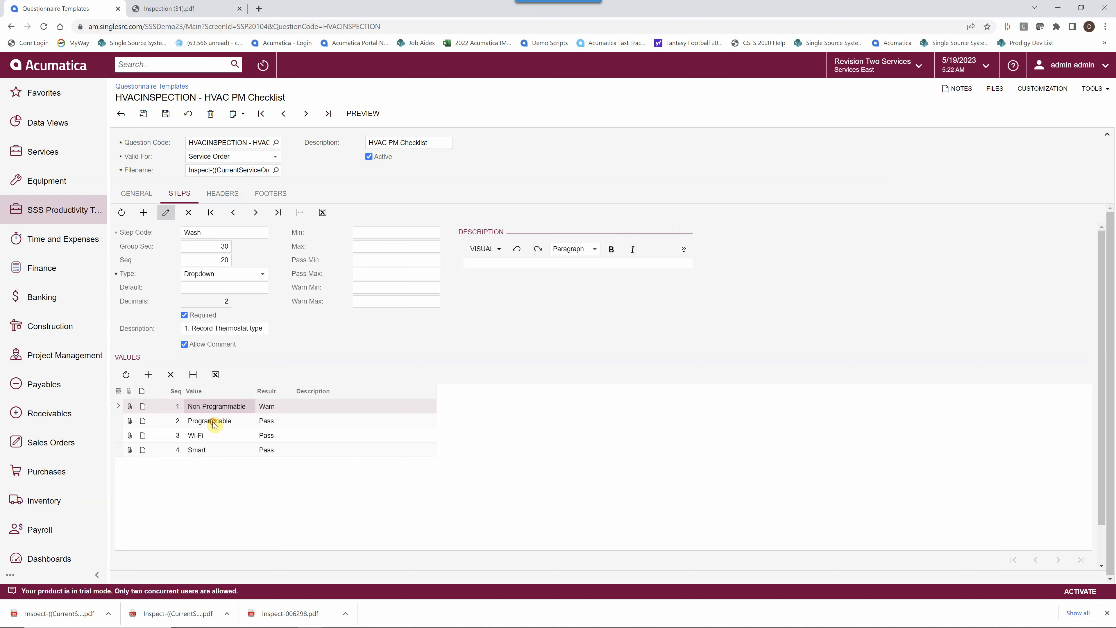
{"action": "left_click", "coordinate": [213, 422]}
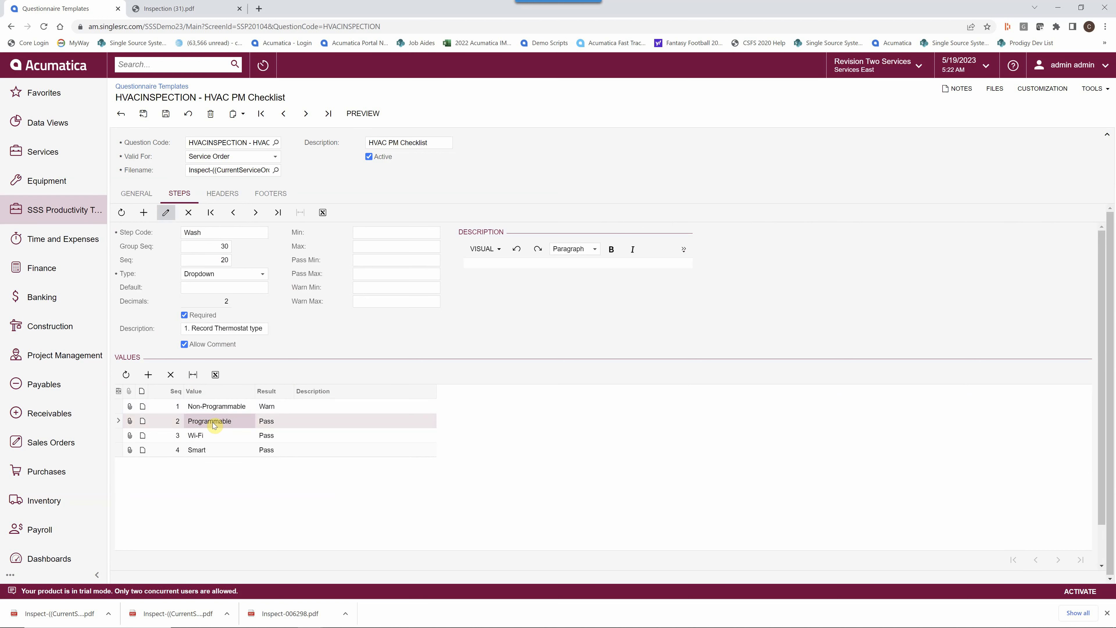
{"action": "left_click", "coordinate": [205, 437]}
{"action": "left_click", "coordinate": [205, 450]}
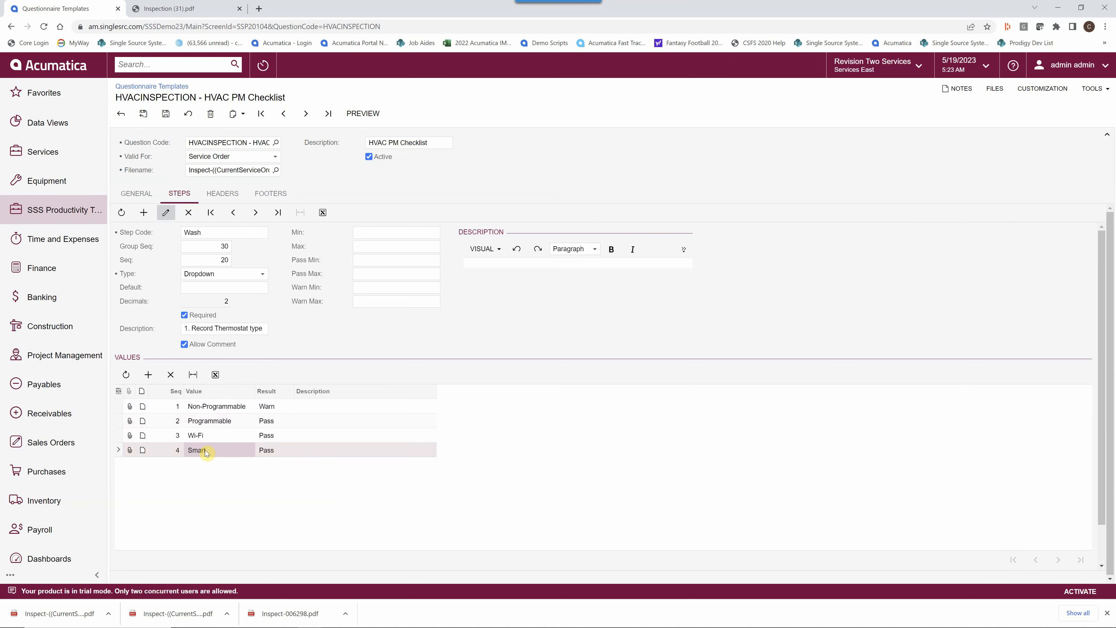
Step: Review the Result assigned to each of the four thermostat values of the Wash step
{"action": "left_click", "coordinate": [273, 408]}
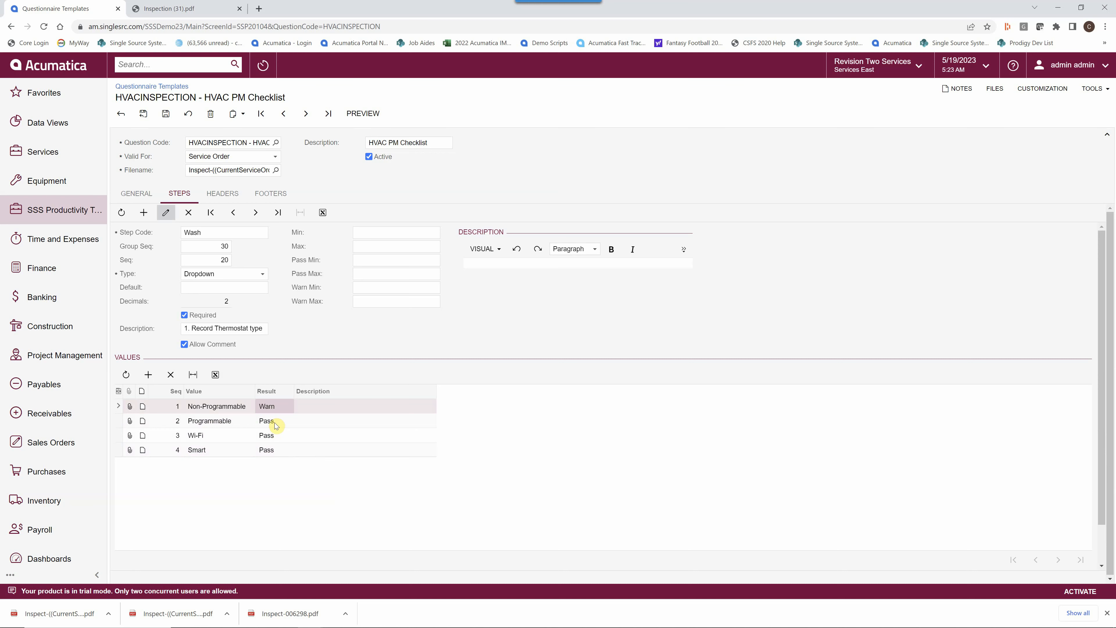
{"action": "left_click", "coordinate": [275, 422]}
{"action": "left_click", "coordinate": [272, 437]}
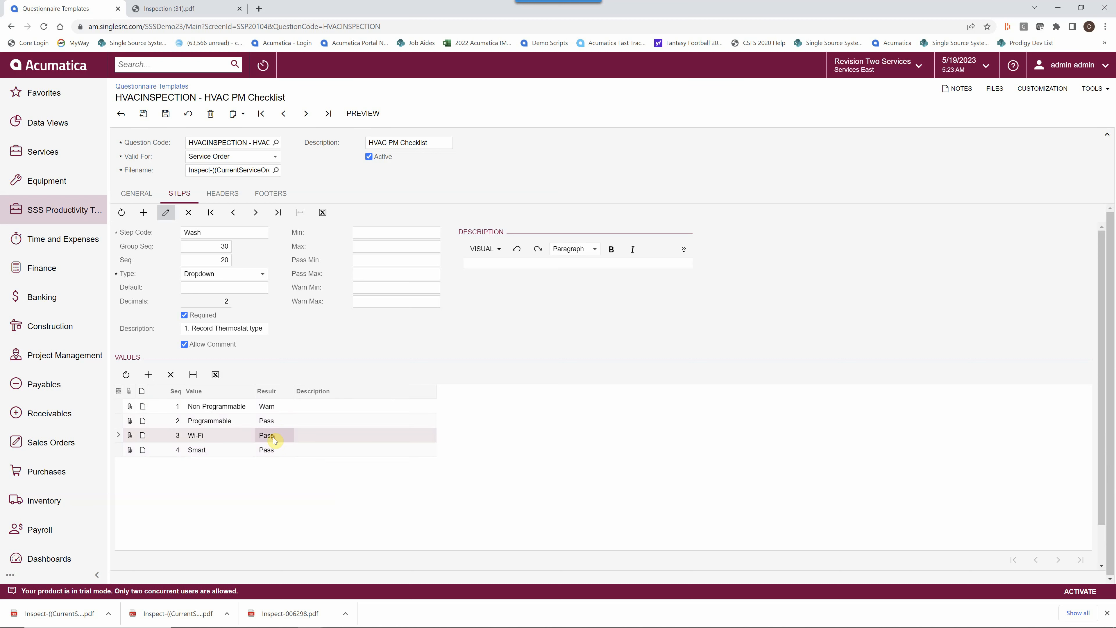
{"action": "left_click", "coordinate": [271, 450]}
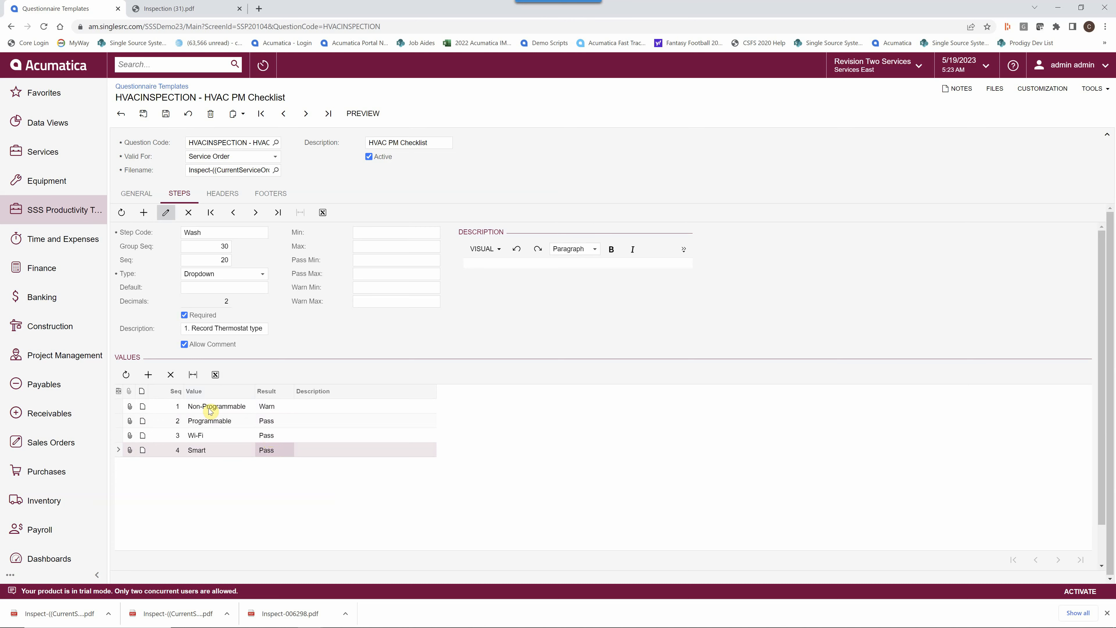
Step: Switch to the Inspection (31).pdf report and examine the highlighted answer to Record Thermostat type
{"action": "left_click", "coordinate": [201, 7]}
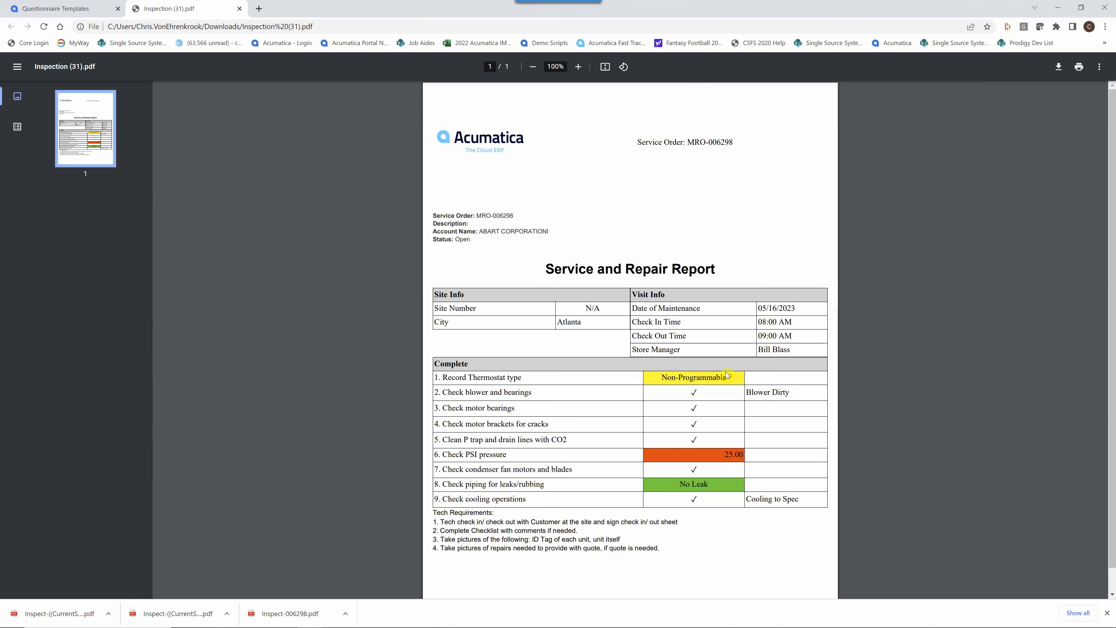
{"action": "left_click_drag", "start_coordinate": [727, 375], "coordinate": [674, 377]}
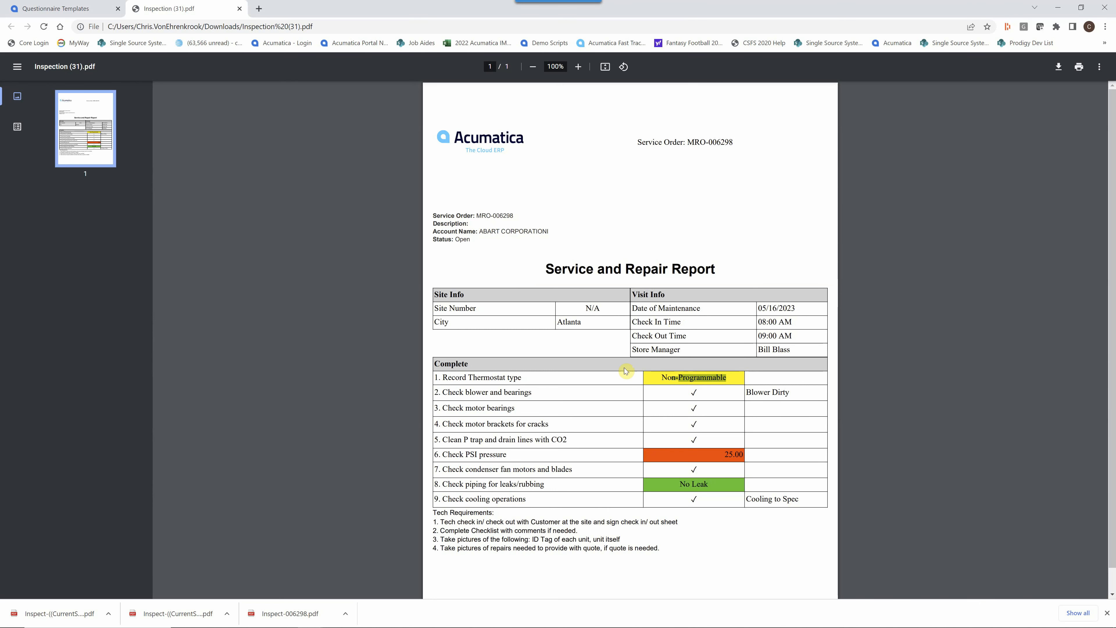
{"action": "left_click", "coordinate": [616, 380]}
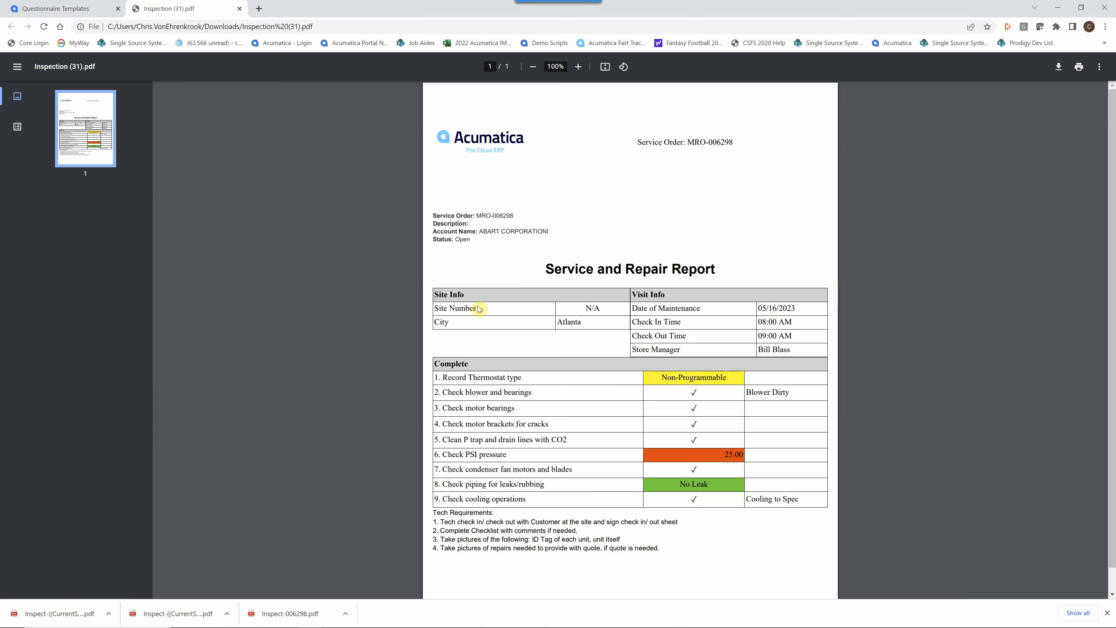
{"action": "left_click_drag", "start_coordinate": [476, 308], "coordinate": [428, 316]}
{"action": "left_click_drag", "start_coordinate": [729, 376], "coordinate": [420, 377]}
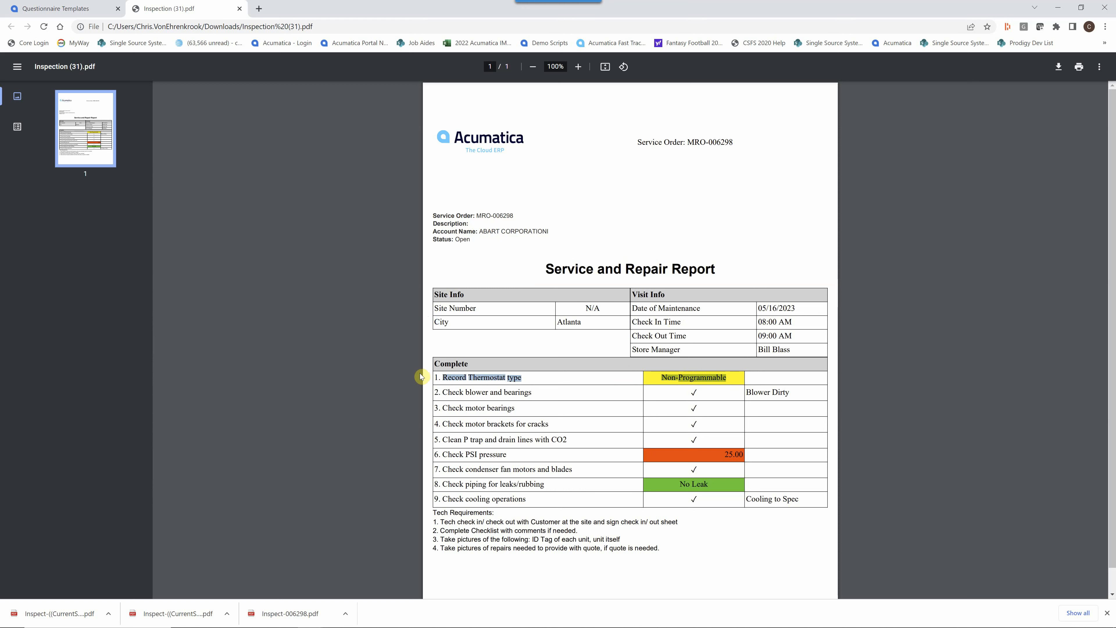
Step: Return to the template's list of steps and review the Checkbox type of the Blower and MotorBear steps
{"action": "left_click", "coordinate": [77, 10]}
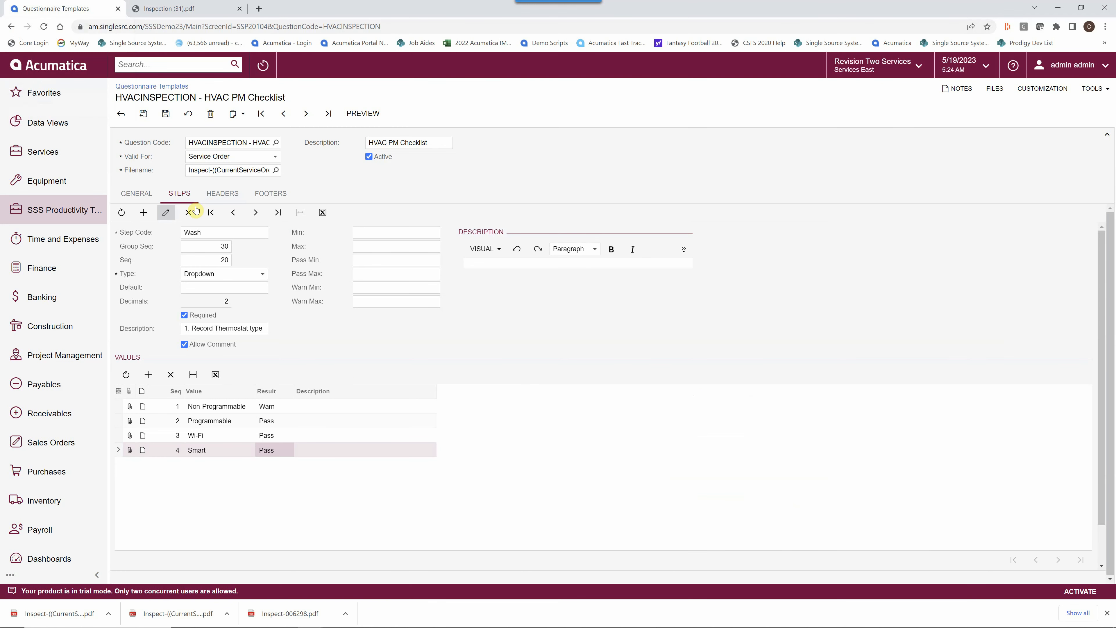
{"action": "left_click", "coordinate": [148, 194]}
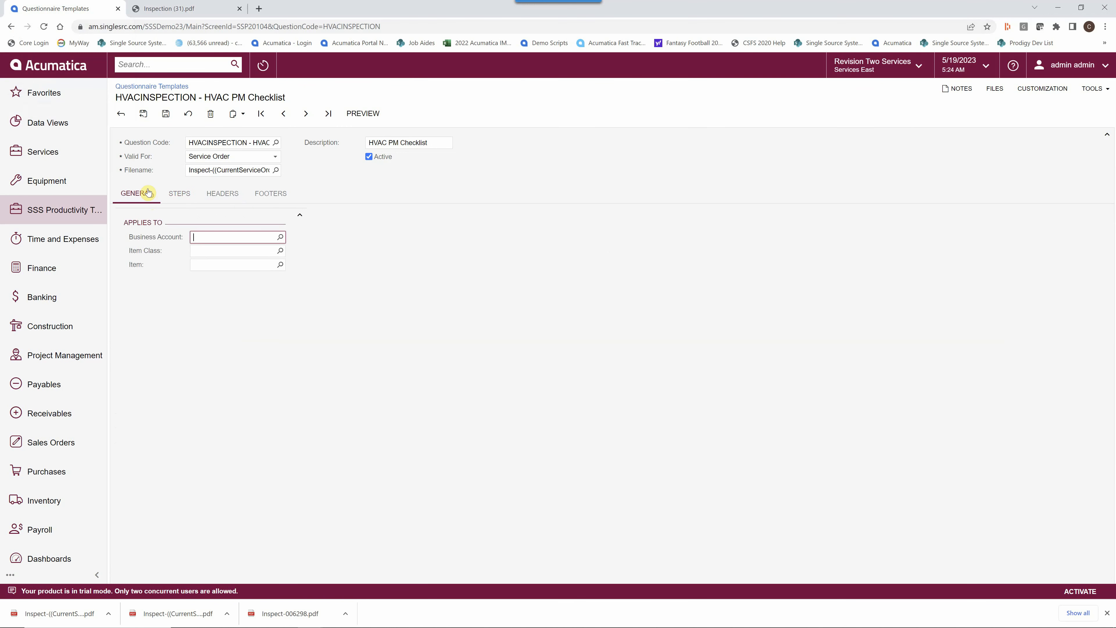
{"action": "left_click", "coordinate": [178, 194]}
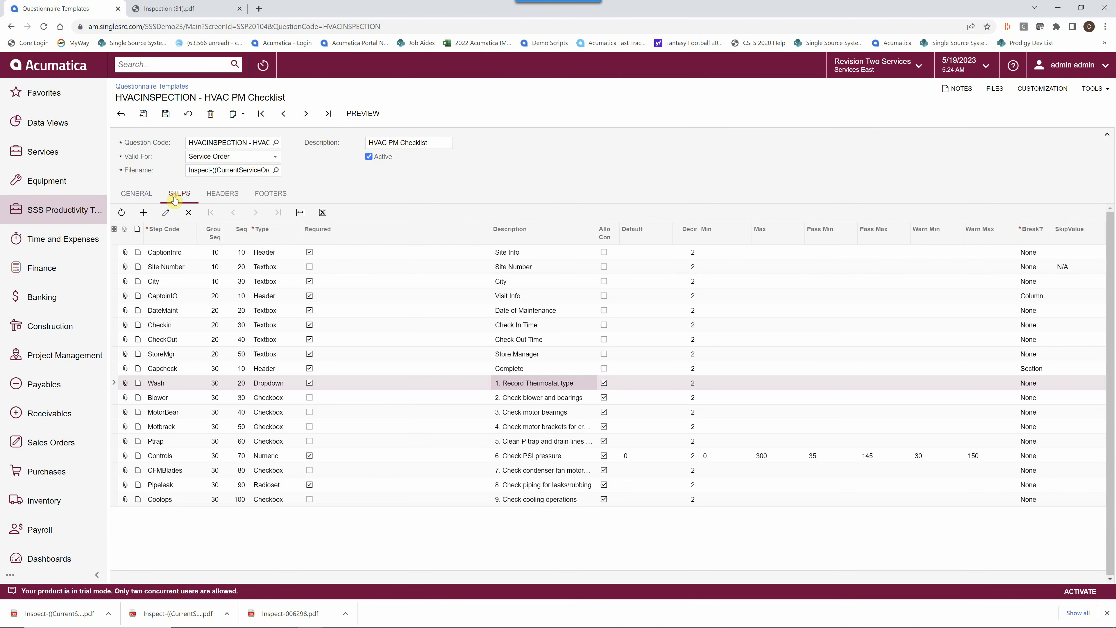
{"action": "left_click", "coordinate": [166, 214]}
{"action": "left_click", "coordinate": [166, 215]}
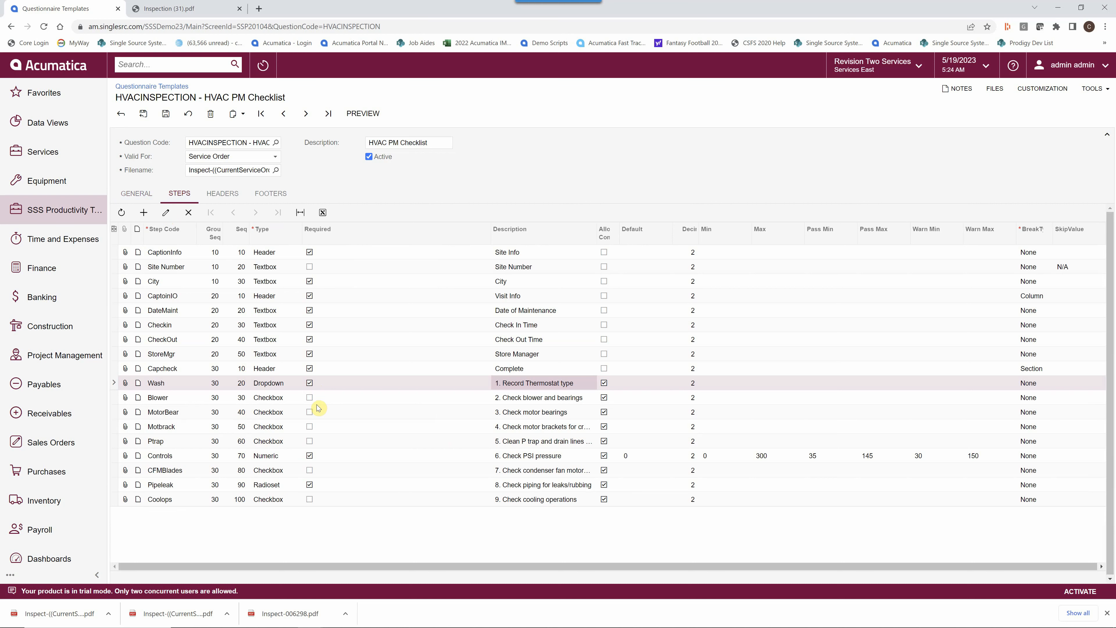
{"action": "left_click", "coordinate": [268, 398]}
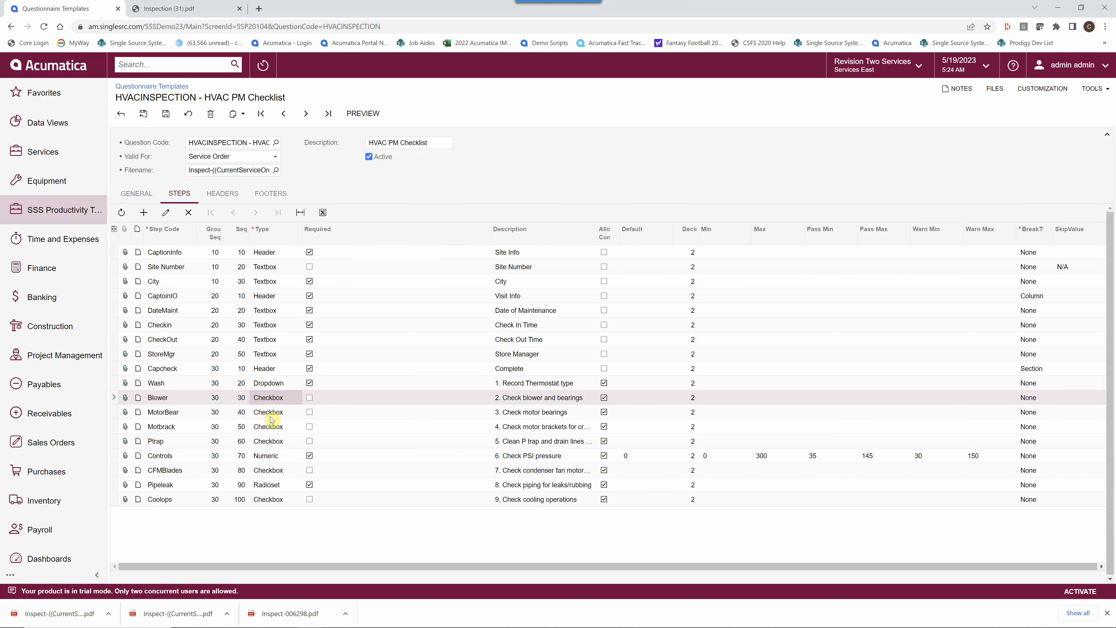
{"action": "left_click", "coordinate": [270, 413]}
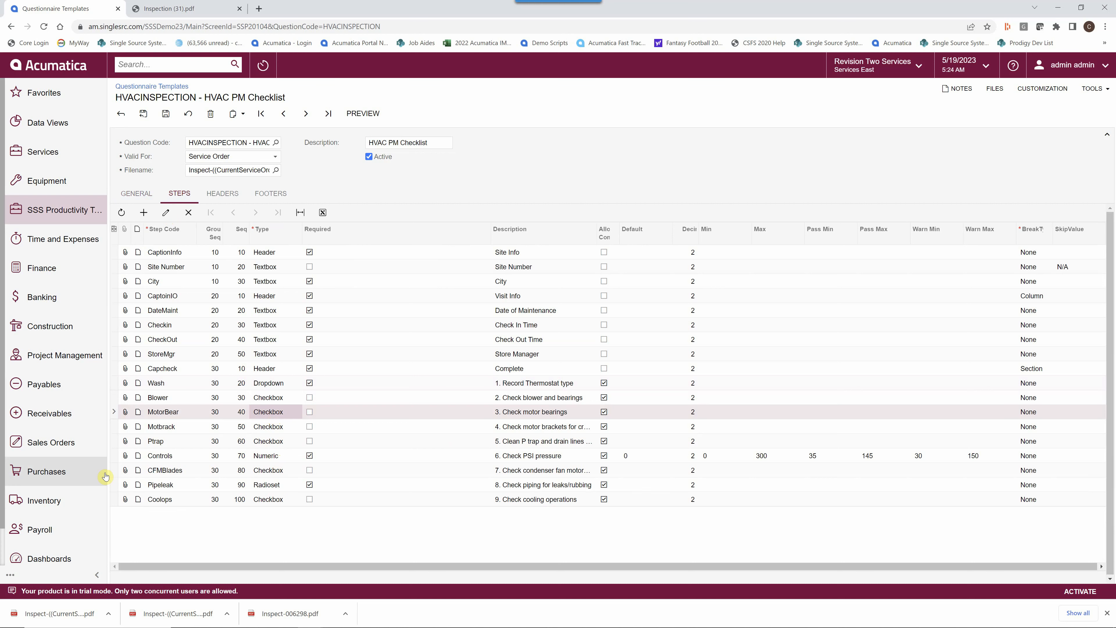
Step: Open the details of the numeric Controls step and review its Default, Min and Max values
{"action": "left_click", "coordinate": [115, 459]}
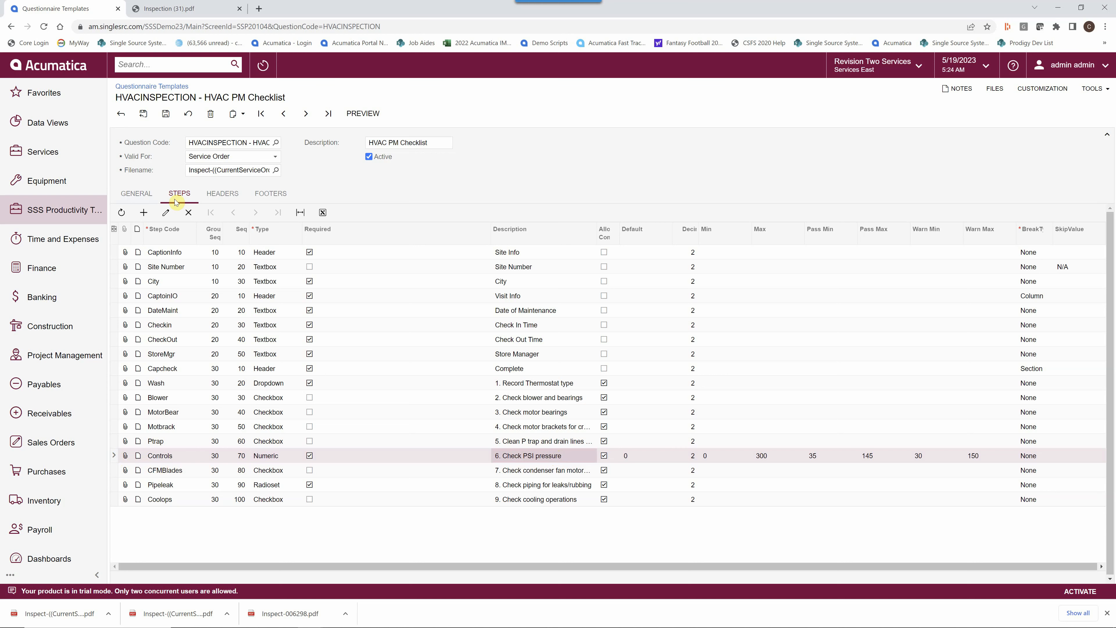
{"action": "left_click", "coordinate": [166, 215]}
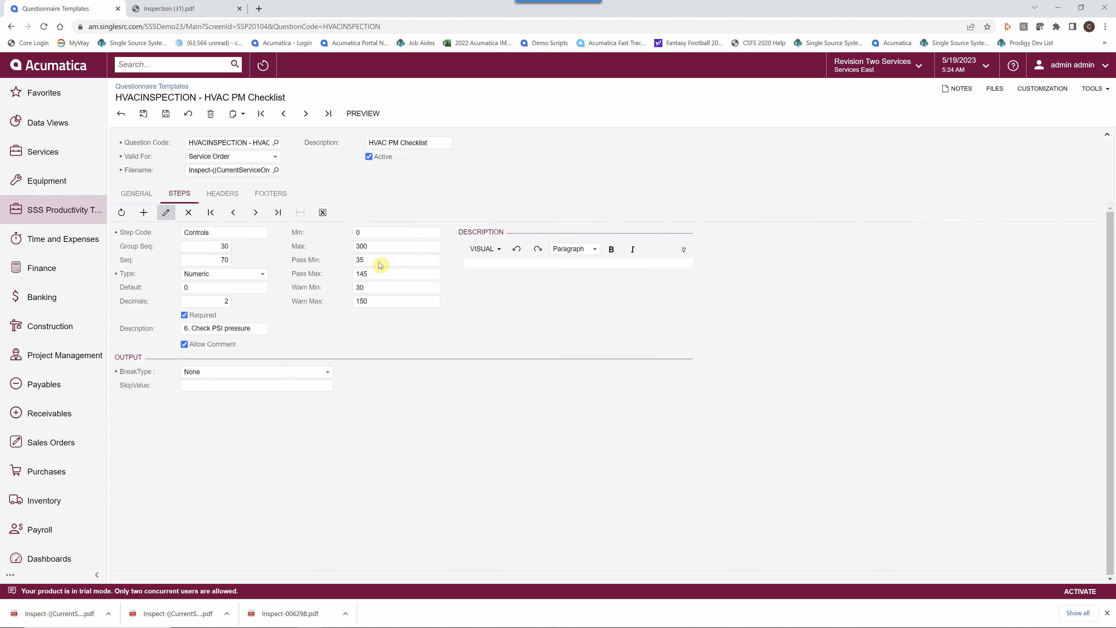
{"action": "left_click", "coordinate": [190, 286]}
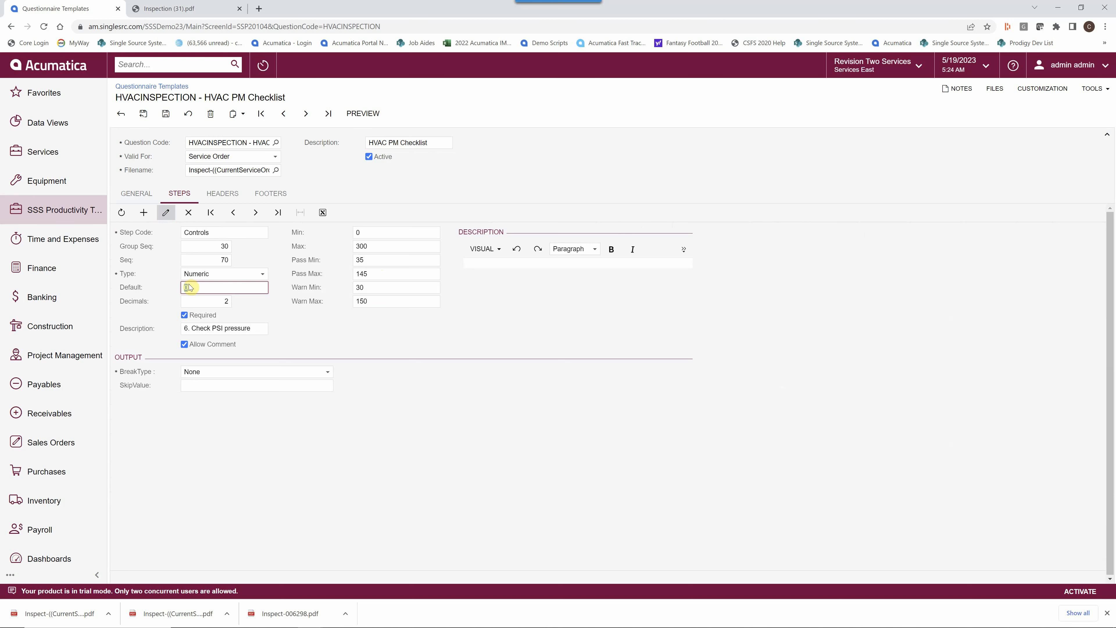
{"action": "left_click", "coordinate": [360, 232]}
{"action": "left_click", "coordinate": [364, 243]}
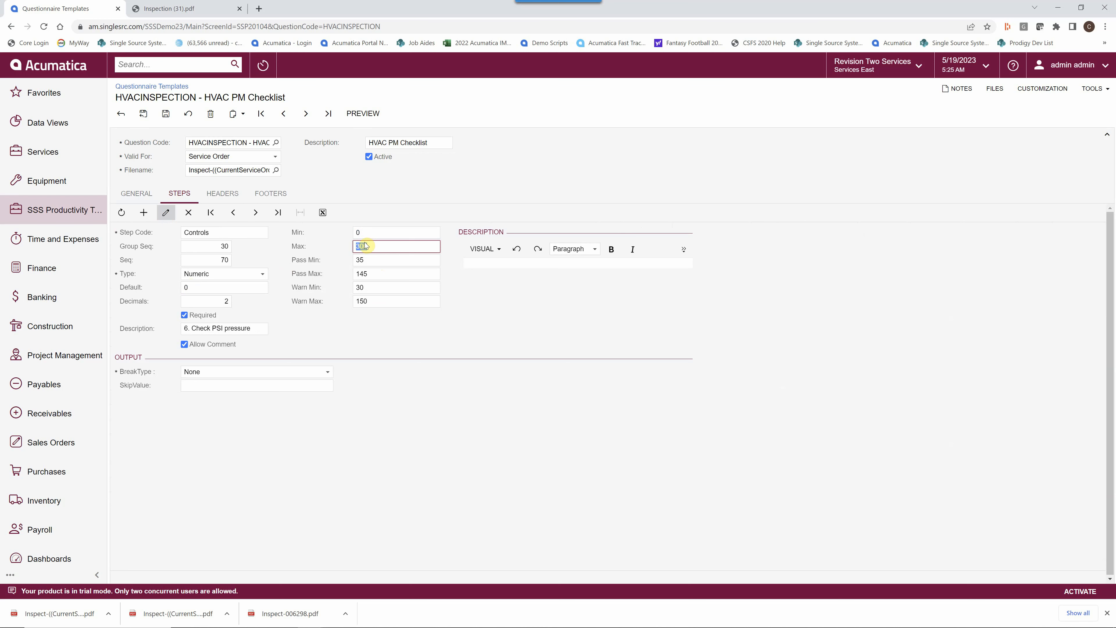
Step: Review the Pass Min, Pass Max, Warn Min and Warn Max thresholds of the Controls step
{"action": "left_click", "coordinate": [363, 260]}
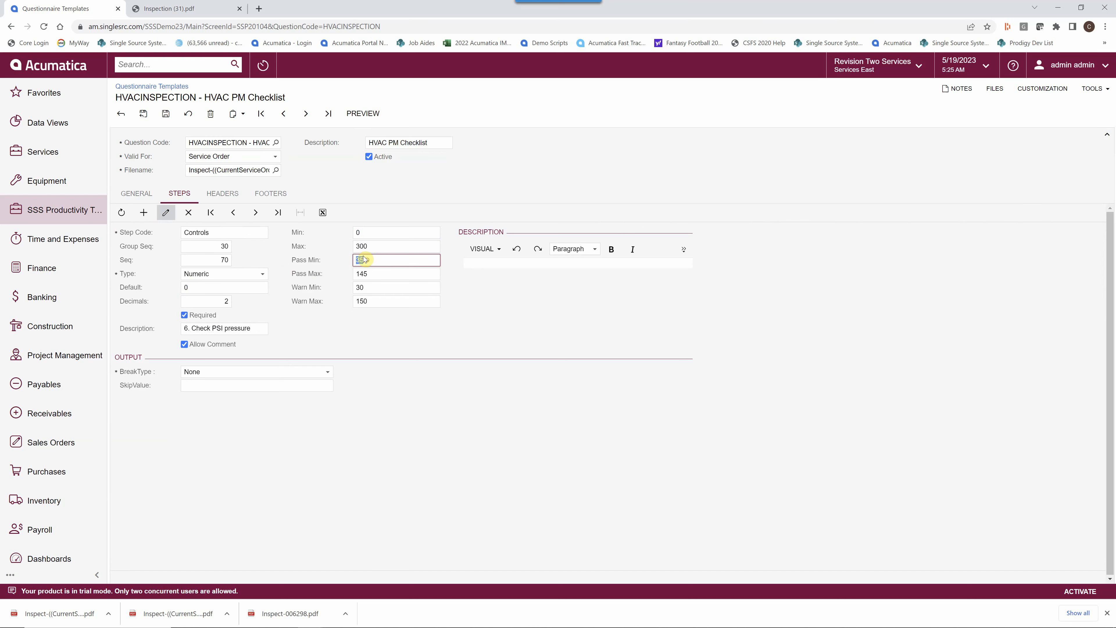
{"action": "left_click", "coordinate": [365, 273]}
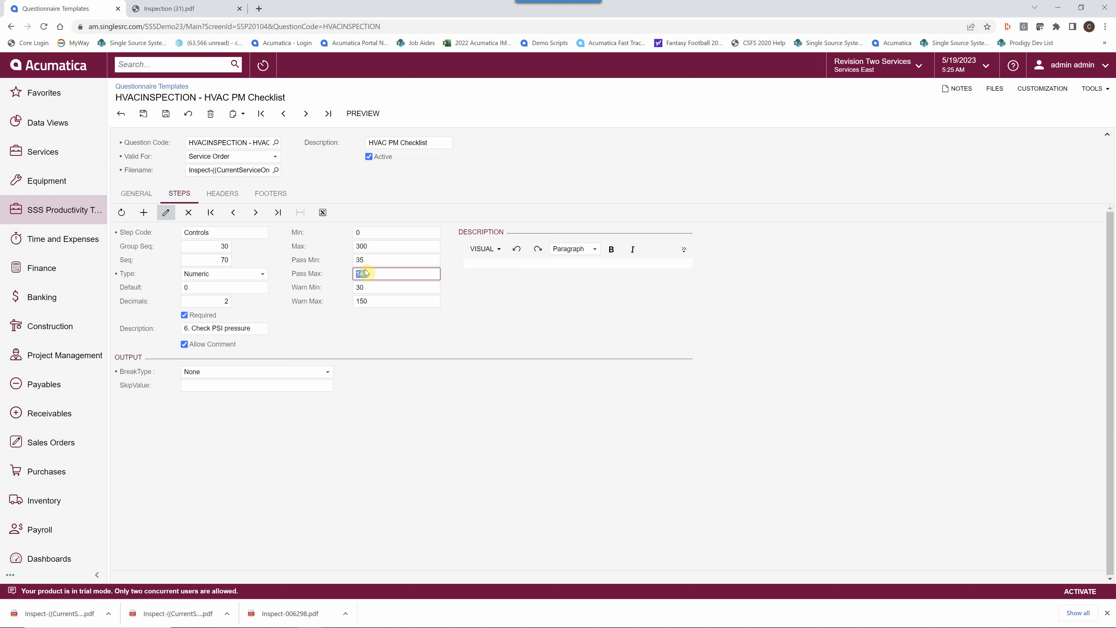
{"action": "left_click", "coordinate": [362, 289]}
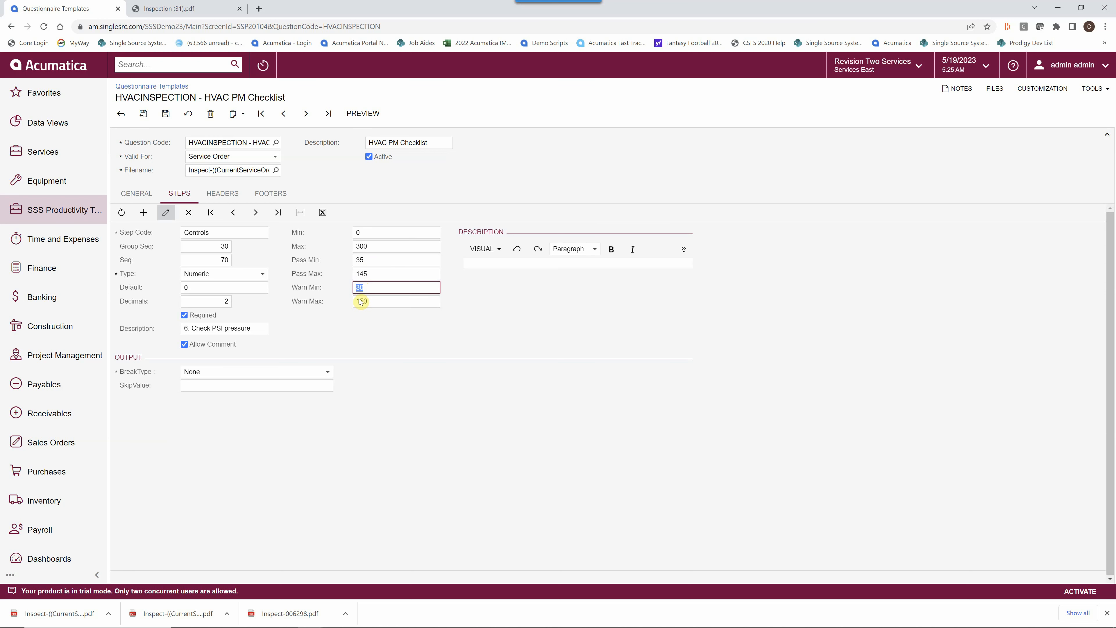
{"action": "left_click", "coordinate": [367, 260]}
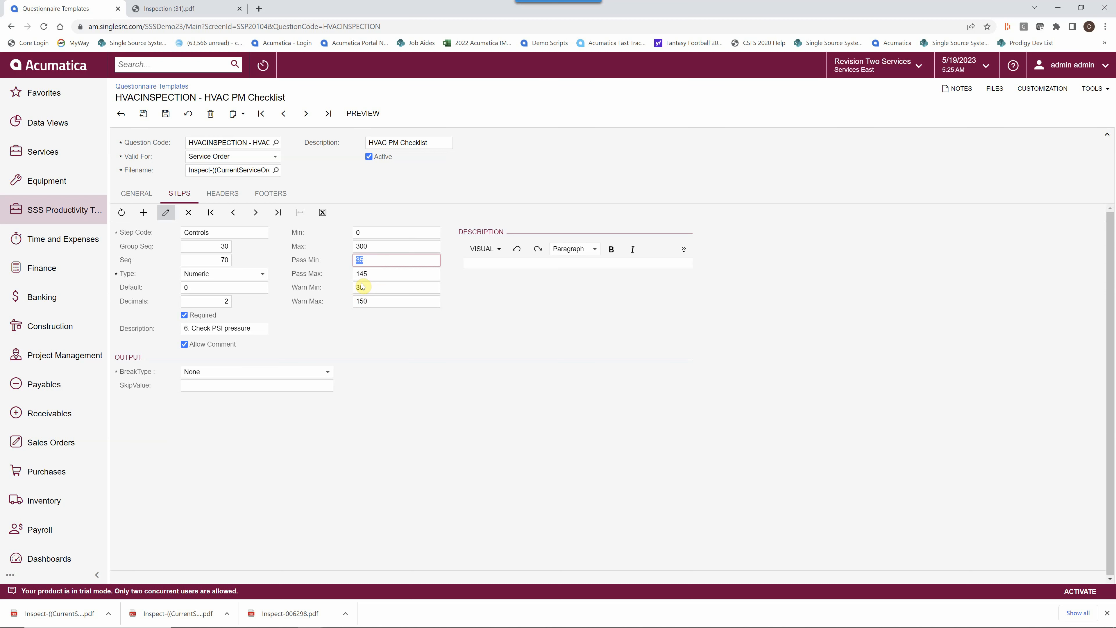
{"action": "left_click", "coordinate": [363, 301]}
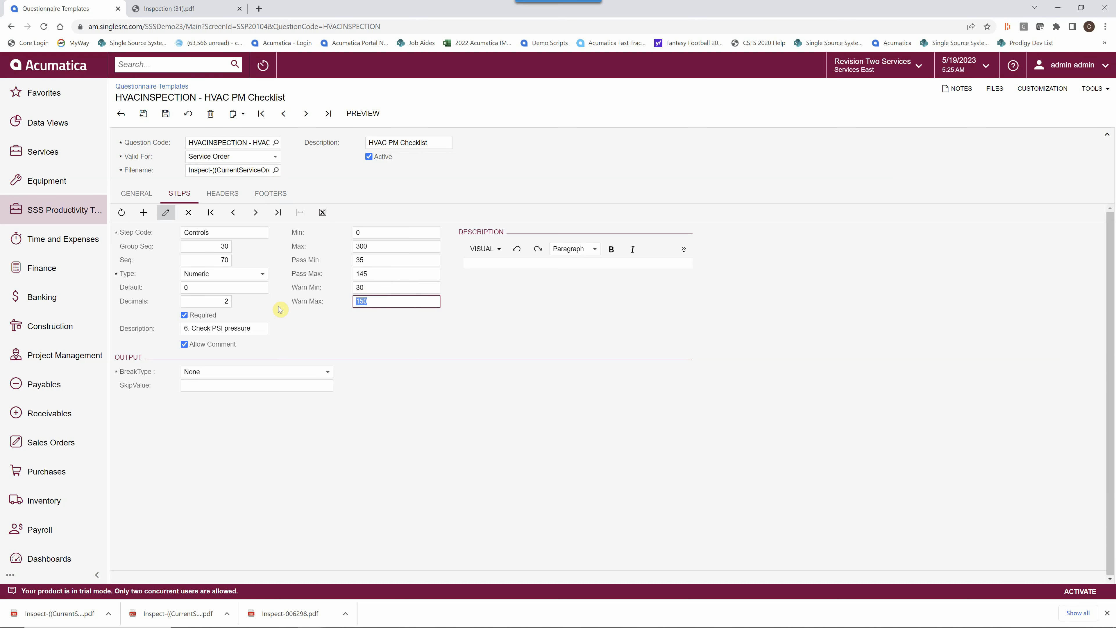
Step: Examine the colour-coded Check PSI pressure answer in the Inspection (31).pdf report and return to the Controls step in the template
{"action": "left_click", "coordinate": [202, 8]}
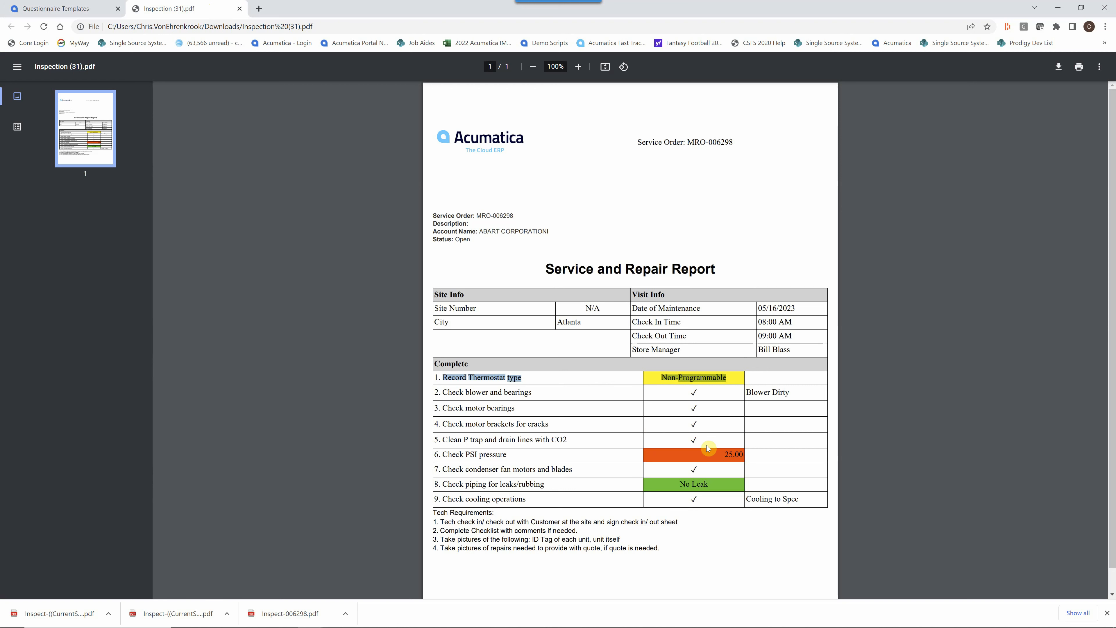
{"action": "left_click", "coordinate": [721, 453]}
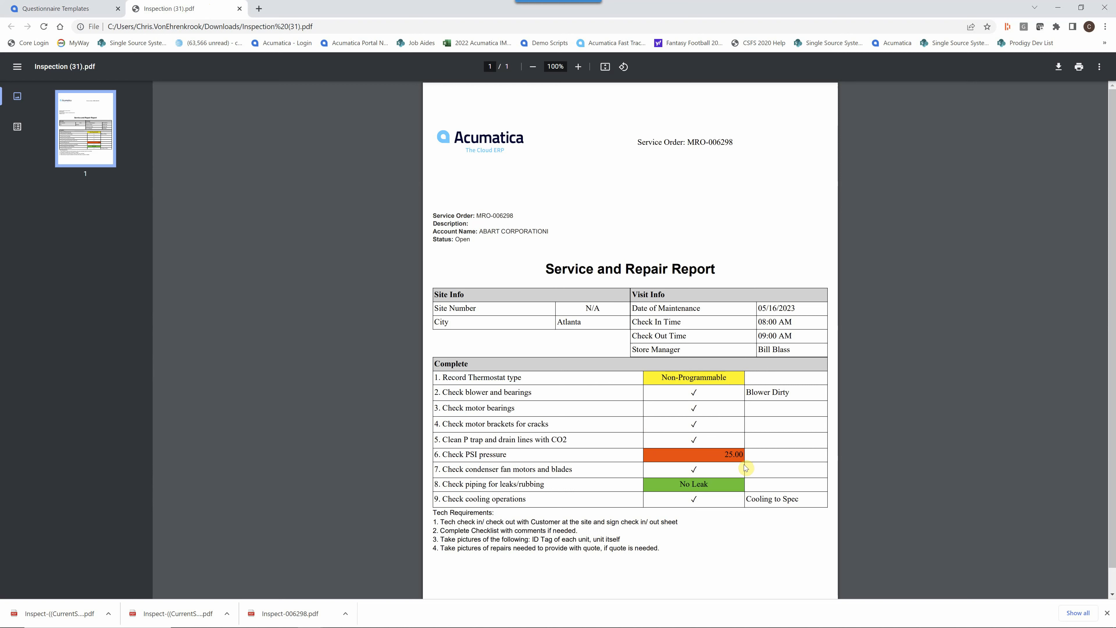
{"action": "left_click", "coordinate": [86, 12]}
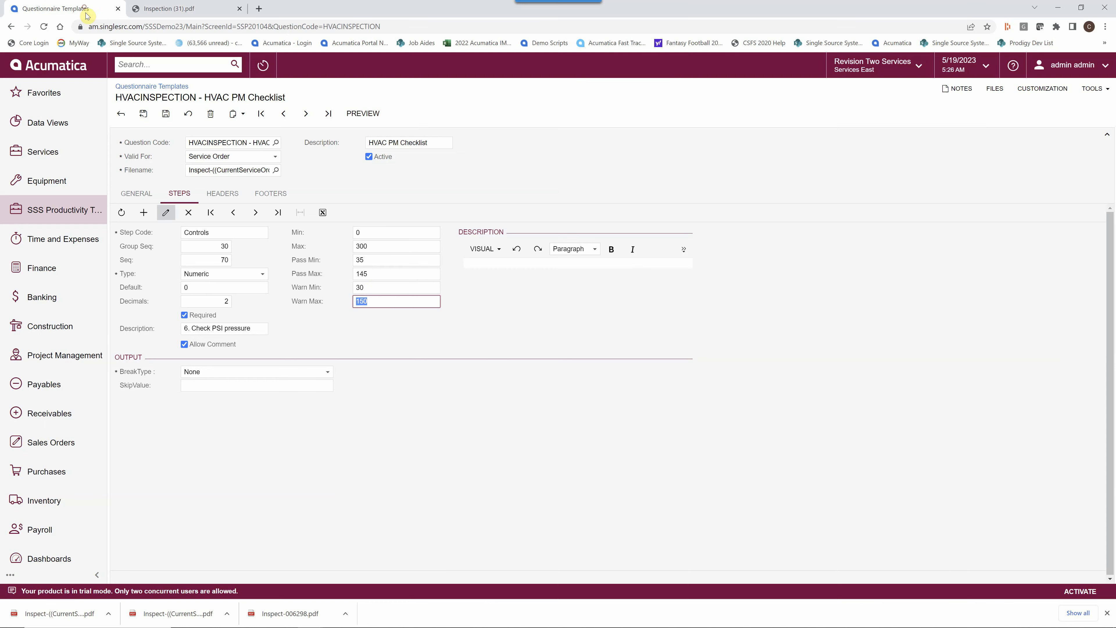
Step: Compare the Warn Min threshold of the Controls step with its Pass Min threshold
{"action": "left_click", "coordinate": [368, 281]}
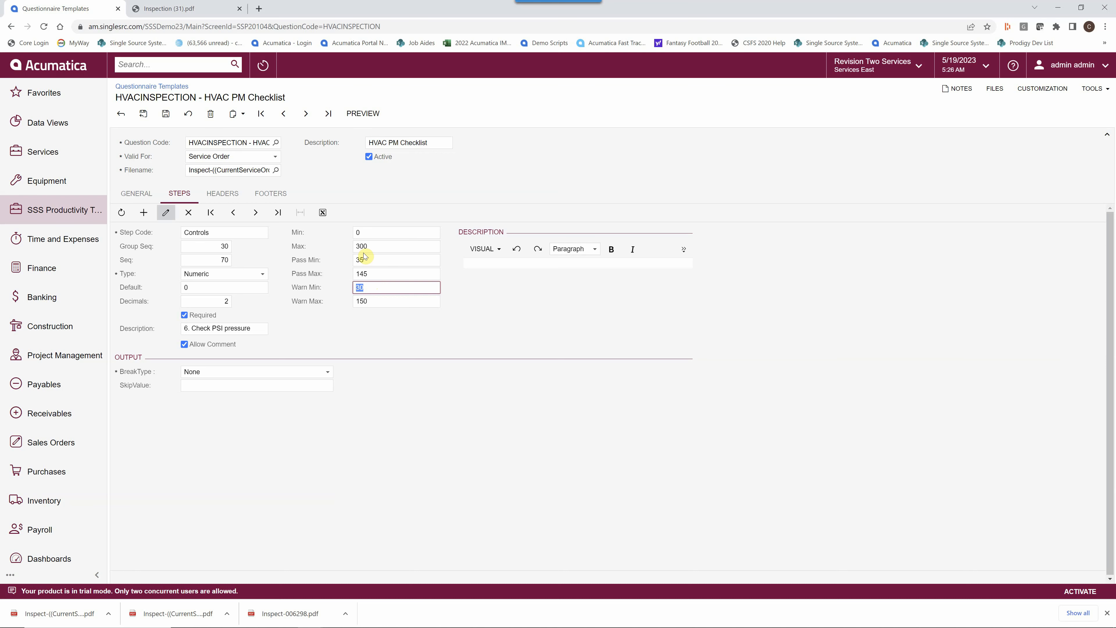
{"action": "left_click", "coordinate": [369, 285]}
{"action": "left_click", "coordinate": [365, 259]}
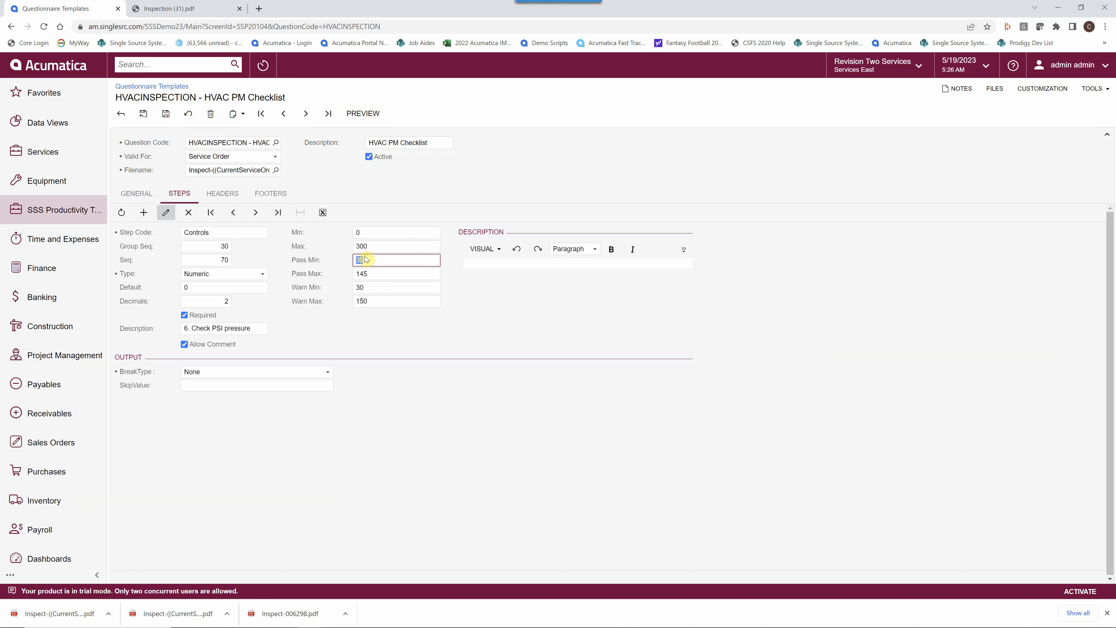
{"action": "left_click", "coordinate": [364, 290]}
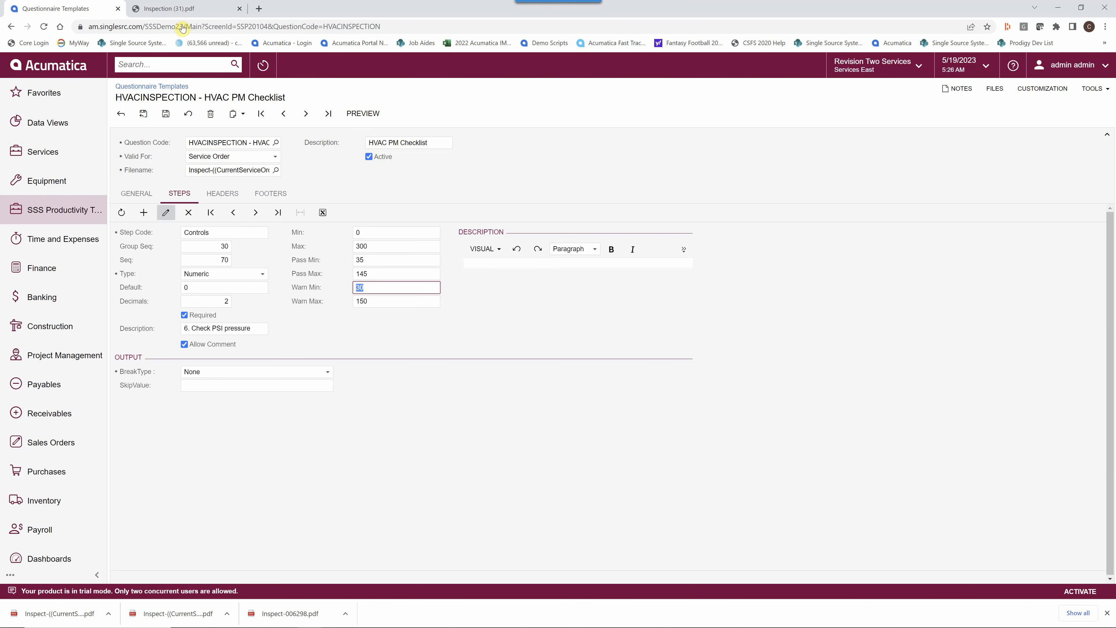
Step: Check the Check PSI pressure answer in the Inspection (31).pdf report against the thresholds and go back to the template
{"action": "left_click", "coordinate": [175, 8]}
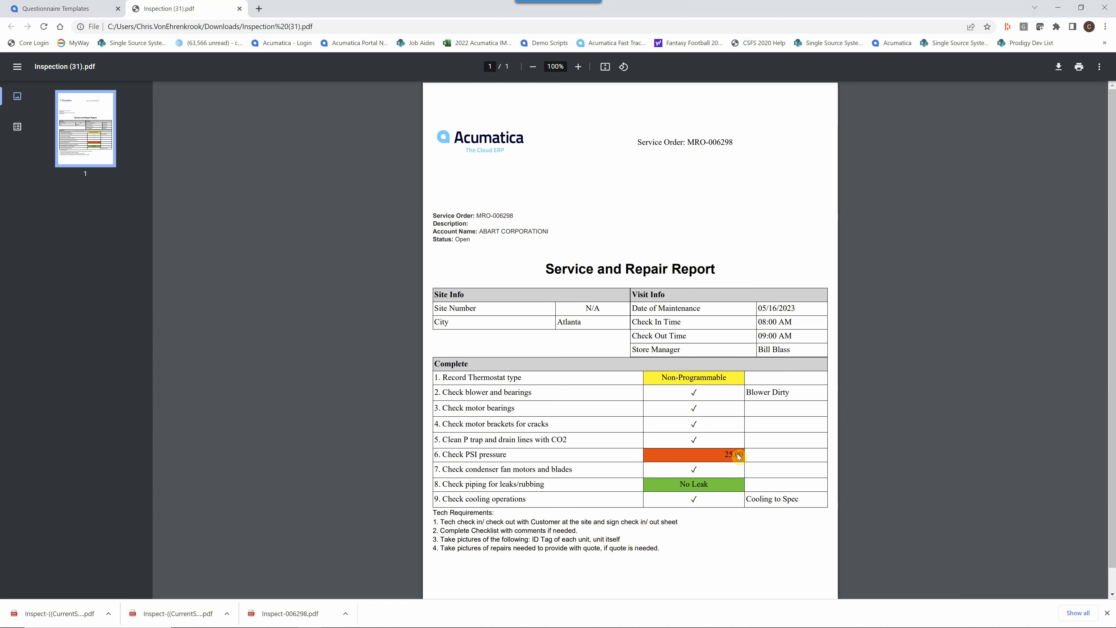
{"action": "left_click_drag", "start_coordinate": [744, 454], "coordinate": [637, 454]}
{"action": "left_click", "coordinate": [609, 453]}
{"action": "left_click", "coordinate": [80, 10]}
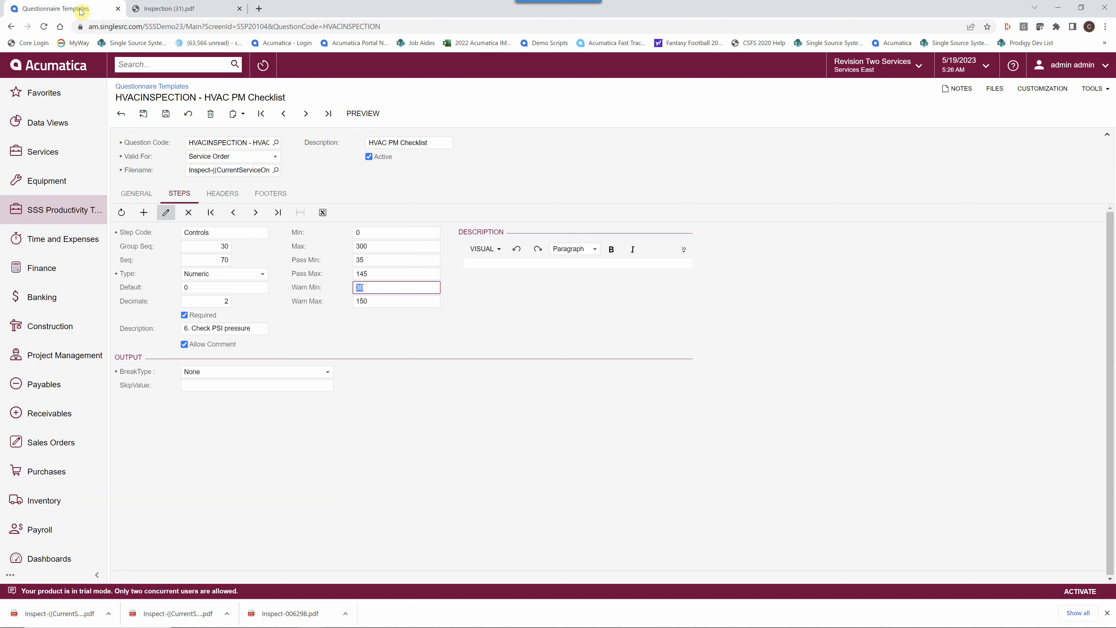
Step: Open the details of the Radioset step Pipeleak and review the results assigned to its No Leak and Leaking values
{"action": "left_click", "coordinate": [166, 216]}
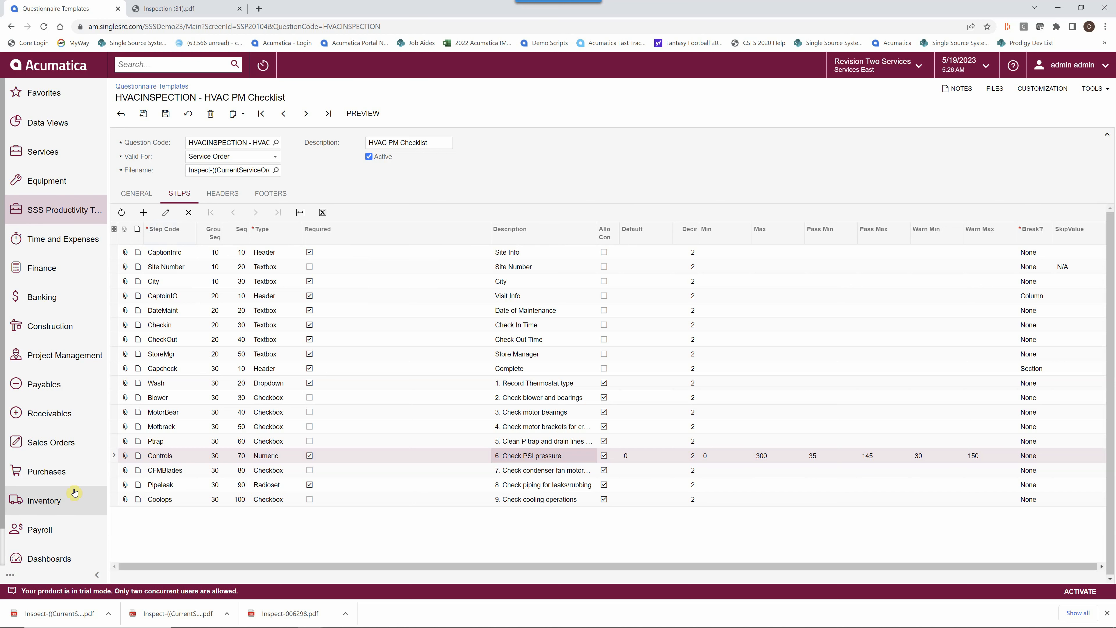
{"action": "left_click", "coordinate": [116, 485]}
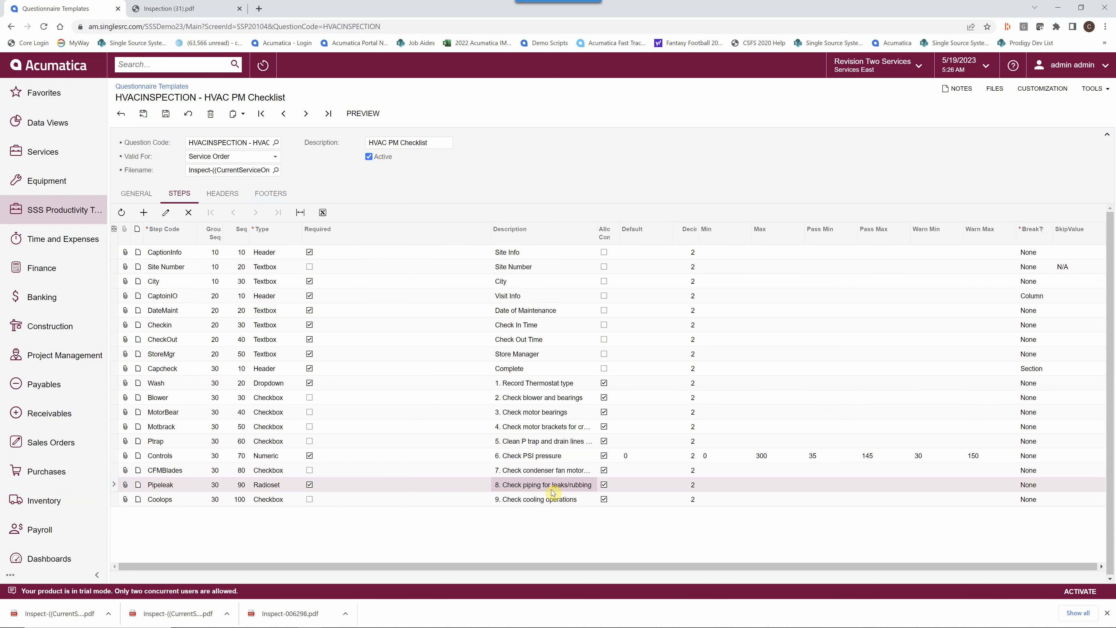
{"action": "left_click", "coordinate": [166, 213]}
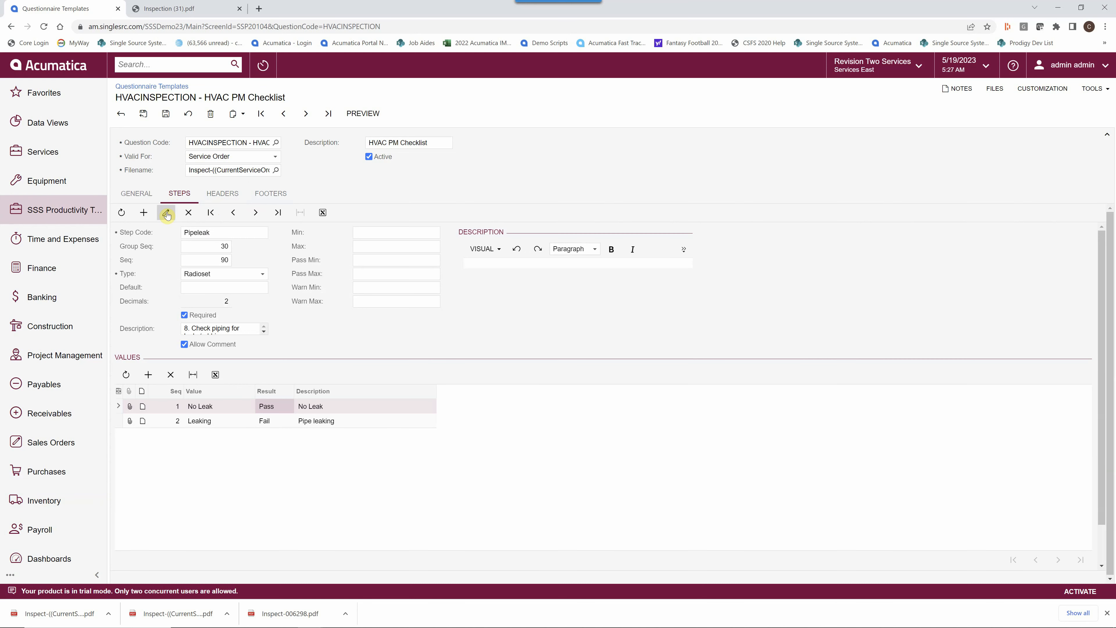
{"action": "left_click", "coordinate": [230, 409]}
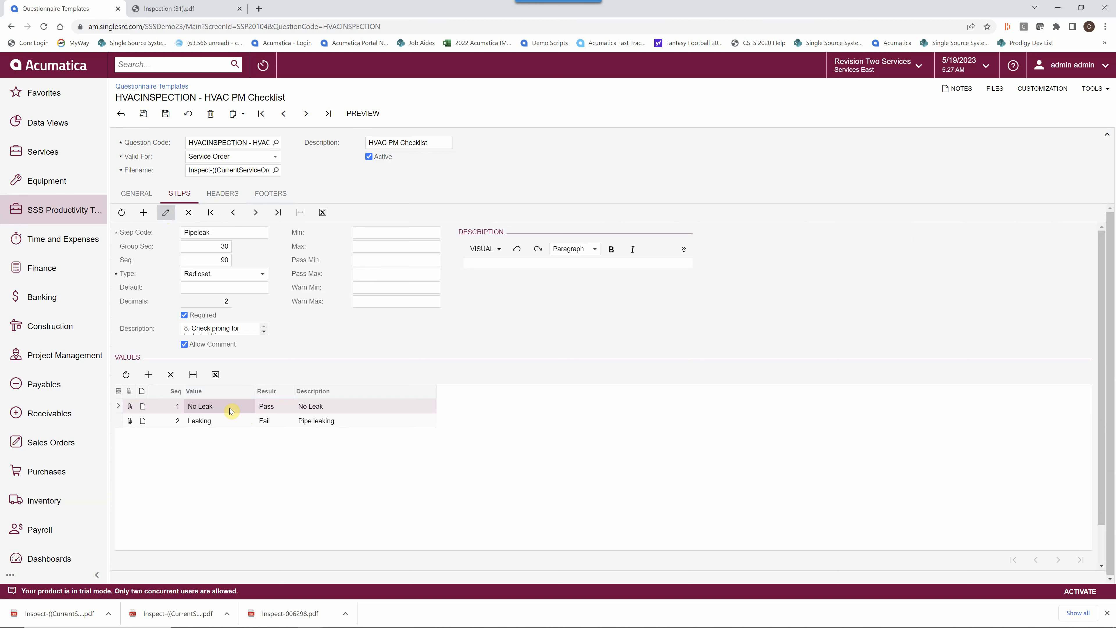
{"action": "left_click", "coordinate": [281, 409]}
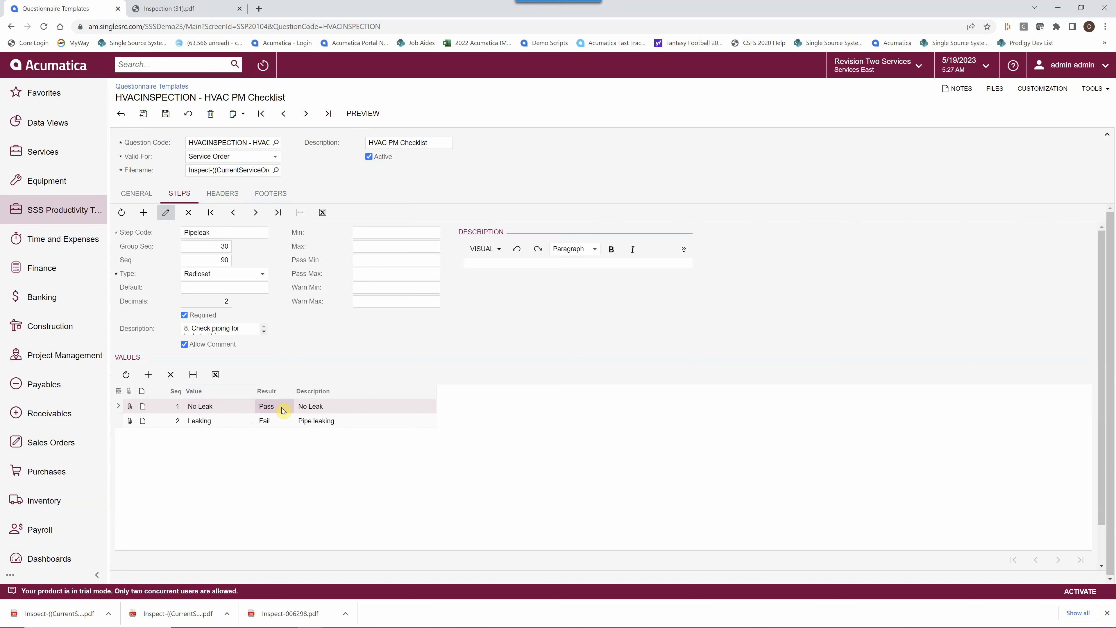
{"action": "left_click", "coordinate": [225, 423]}
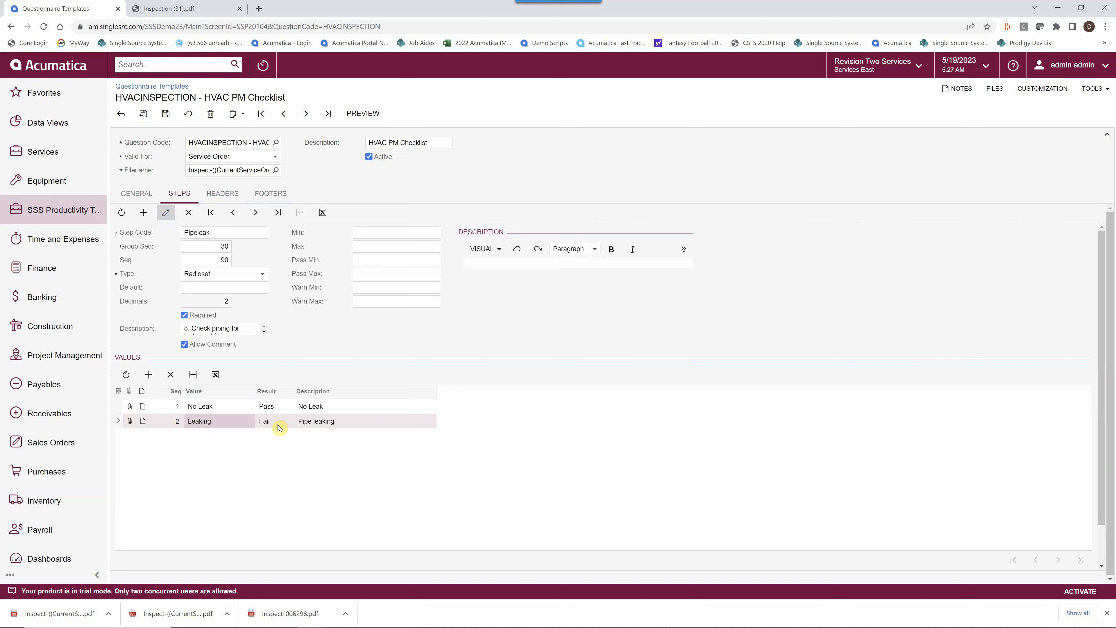
{"action": "left_click", "coordinate": [279, 425]}
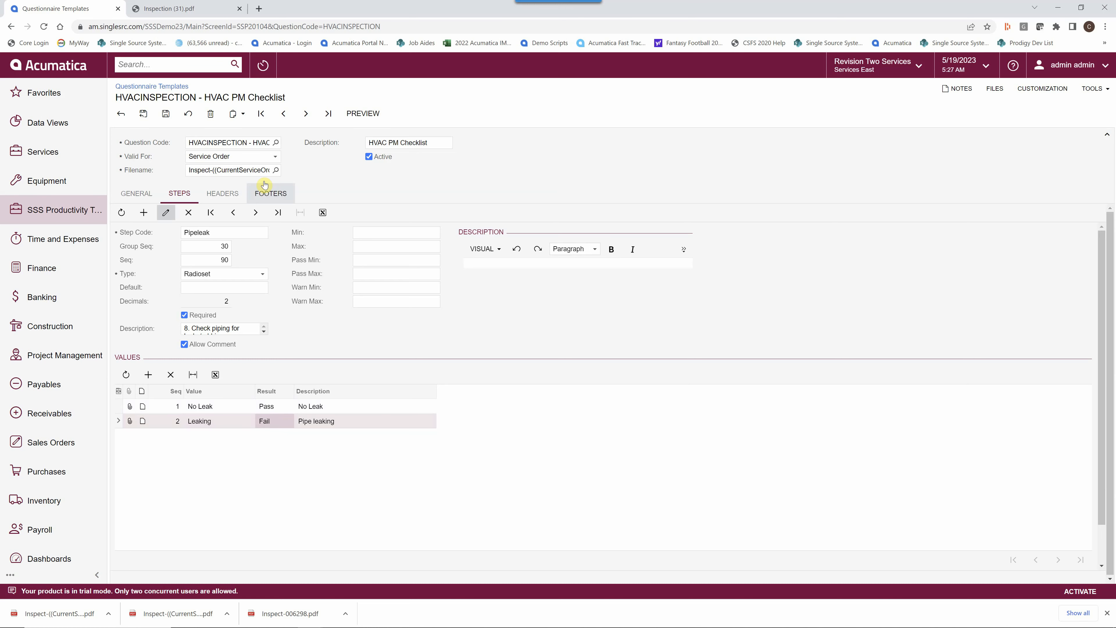
Step: Examine the Check piping for leaks/rubbing answer in the Inspection (31).pdf report and return to the template's list of steps
{"action": "left_click", "coordinate": [186, 9]}
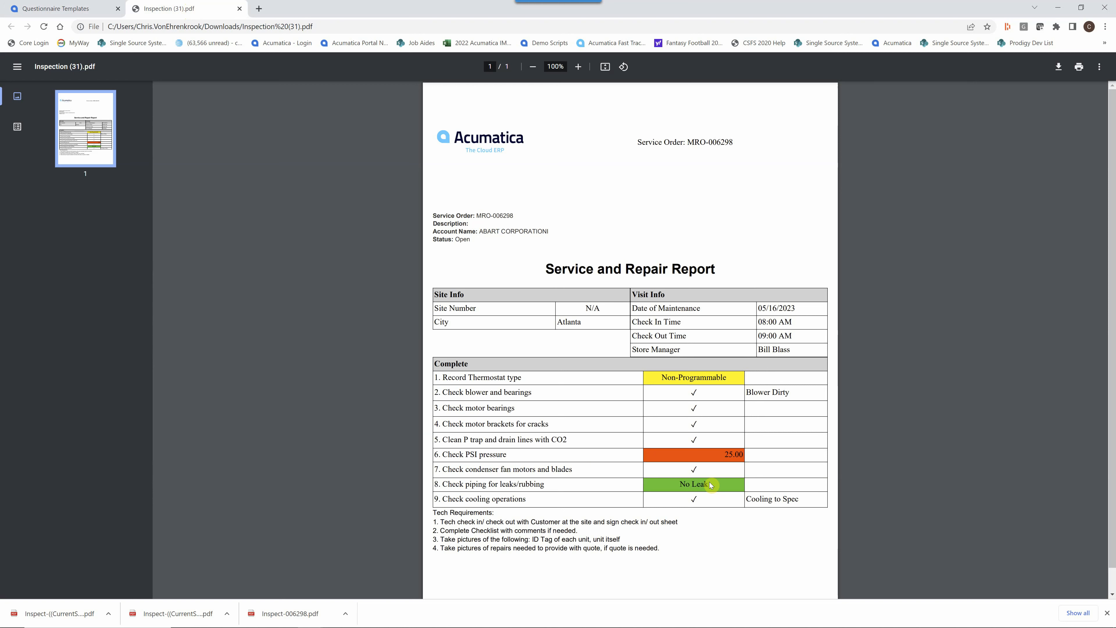
{"action": "left_click", "coordinate": [78, 9]}
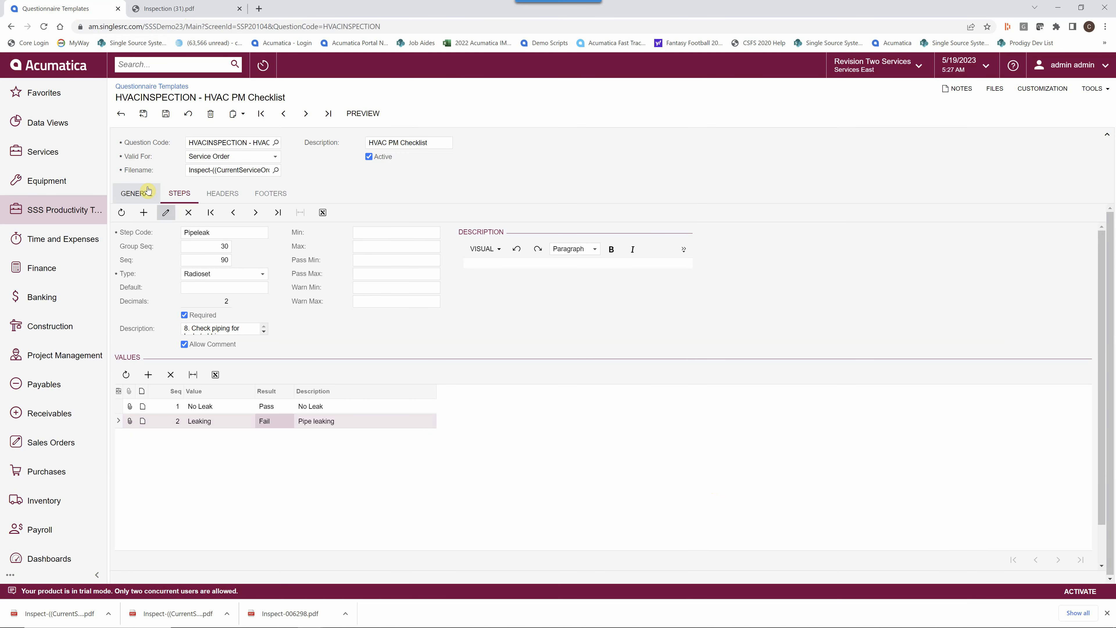
{"action": "left_click", "coordinate": [166, 213]}
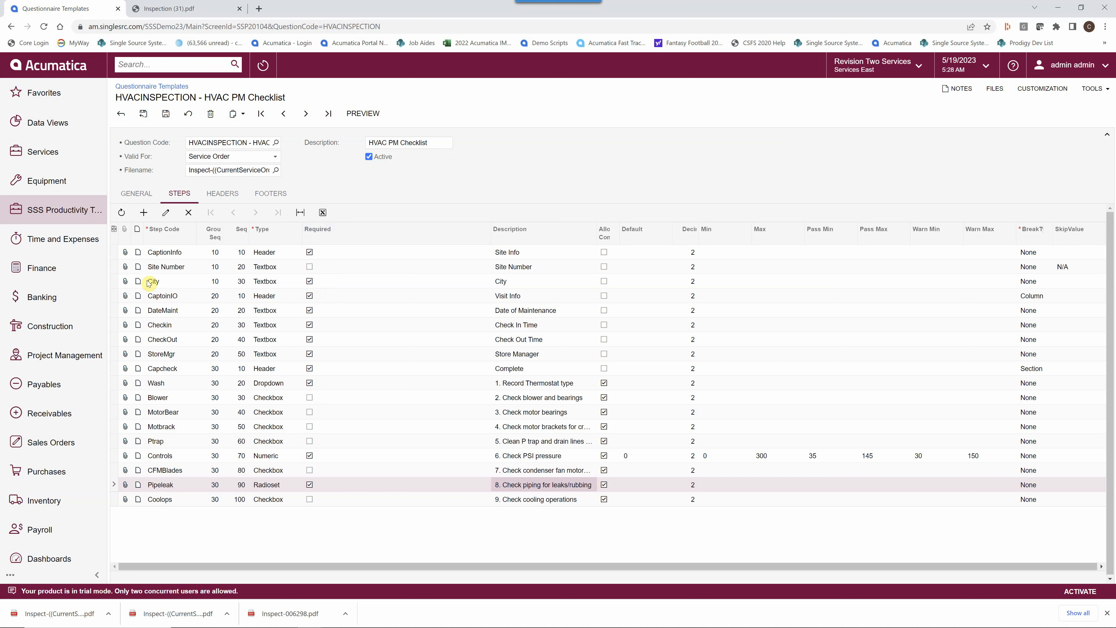
Step: Review the SkipValue of the Site Number step and examine its answer in the Inspection (31).pdf report
{"action": "left_click", "coordinate": [116, 267]}
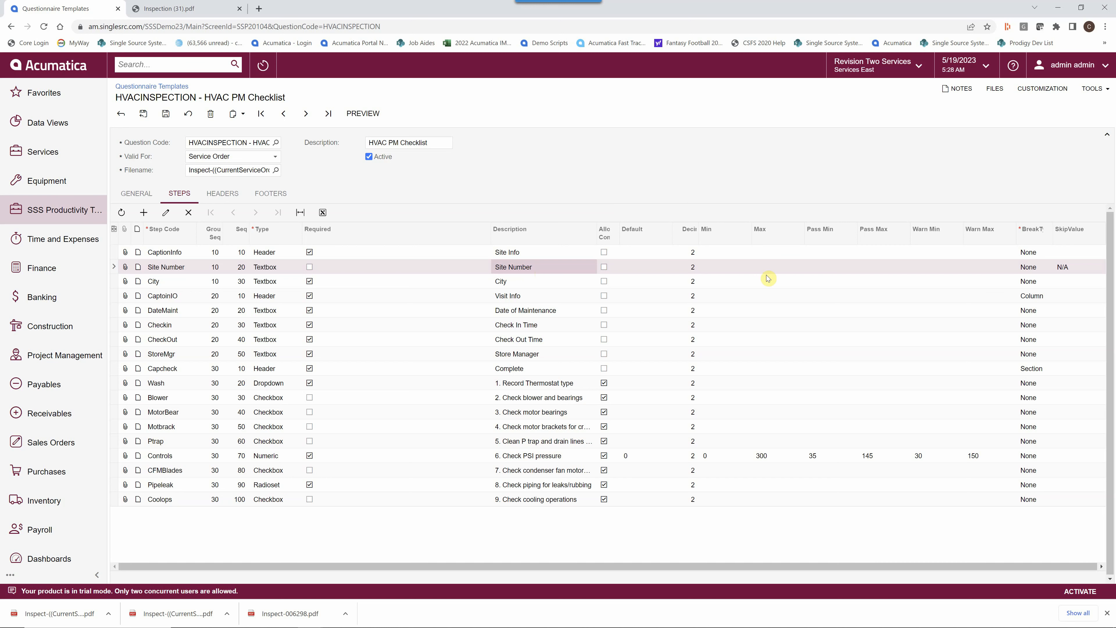
{"action": "left_click", "coordinate": [1083, 272]}
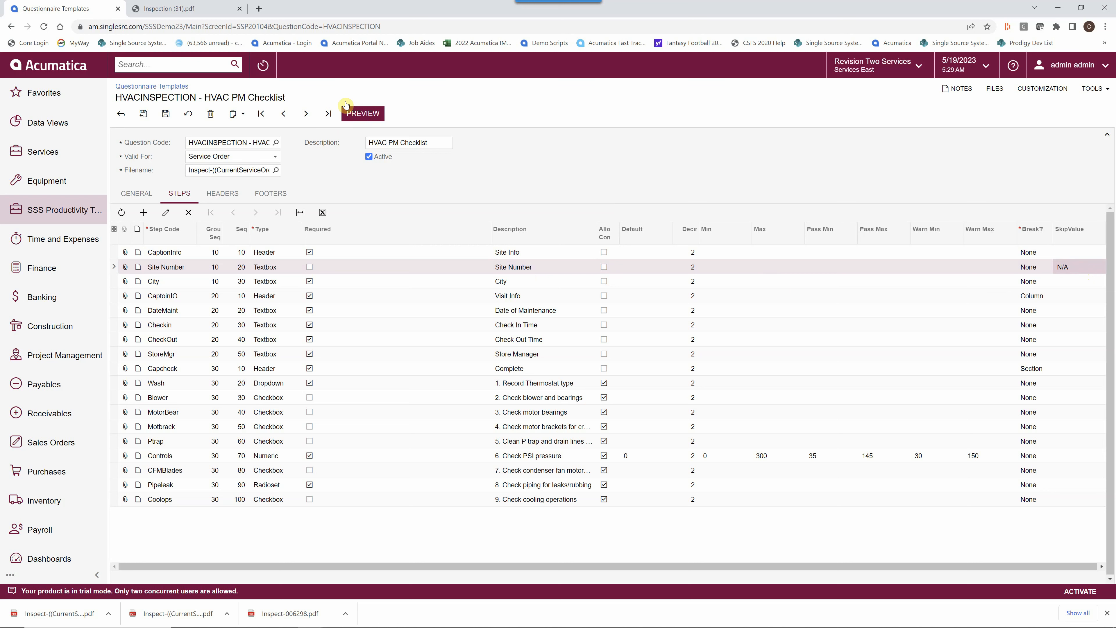
{"action": "left_click", "coordinate": [195, 12]}
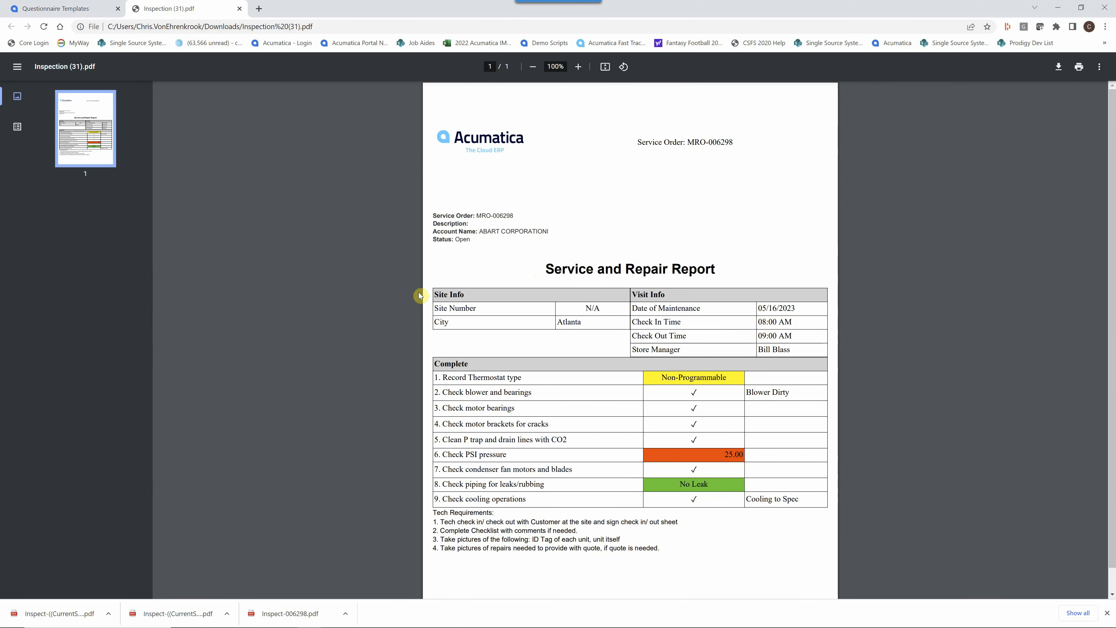
{"action": "mouse_move", "coordinate": [604, 309]}
{"action": "left_mouse_down"}
{"action": "mouse_move", "coordinate": [556, 304]}
{"action": "mouse_move", "coordinate": [595, 308]}
{"action": "left_mouse_up"}
{"action": "left_click", "coordinate": [65, 15]}
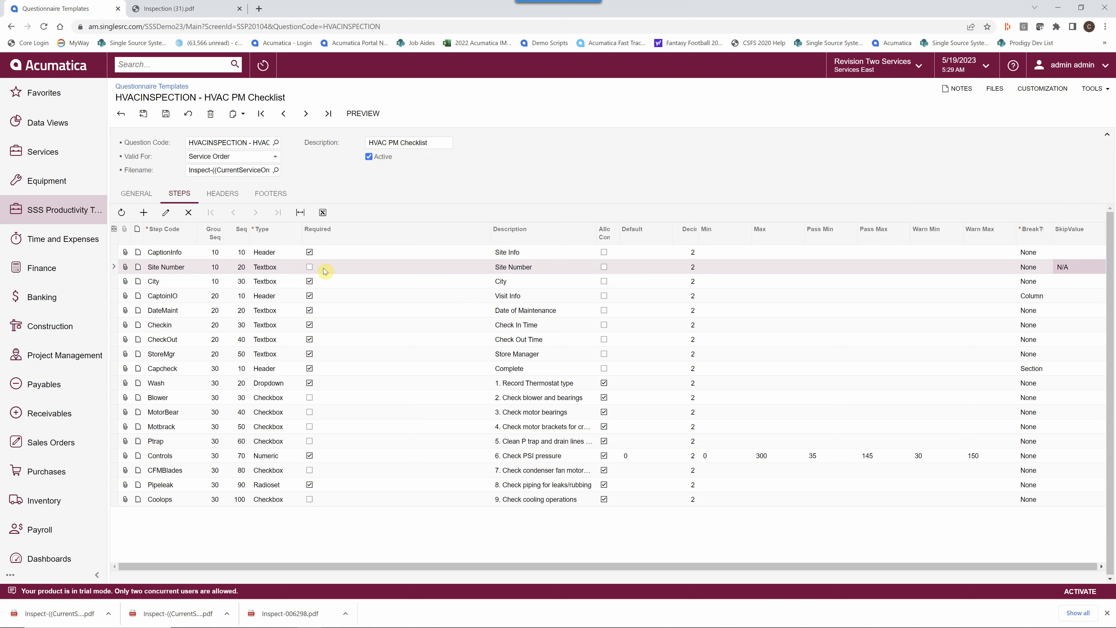
Step: Review the Required setting of the Site Number, City and DateMaint steps in the template's list of steps
{"action": "left_click", "coordinate": [309, 265]}
{"action": "left_click", "coordinate": [115, 282]}
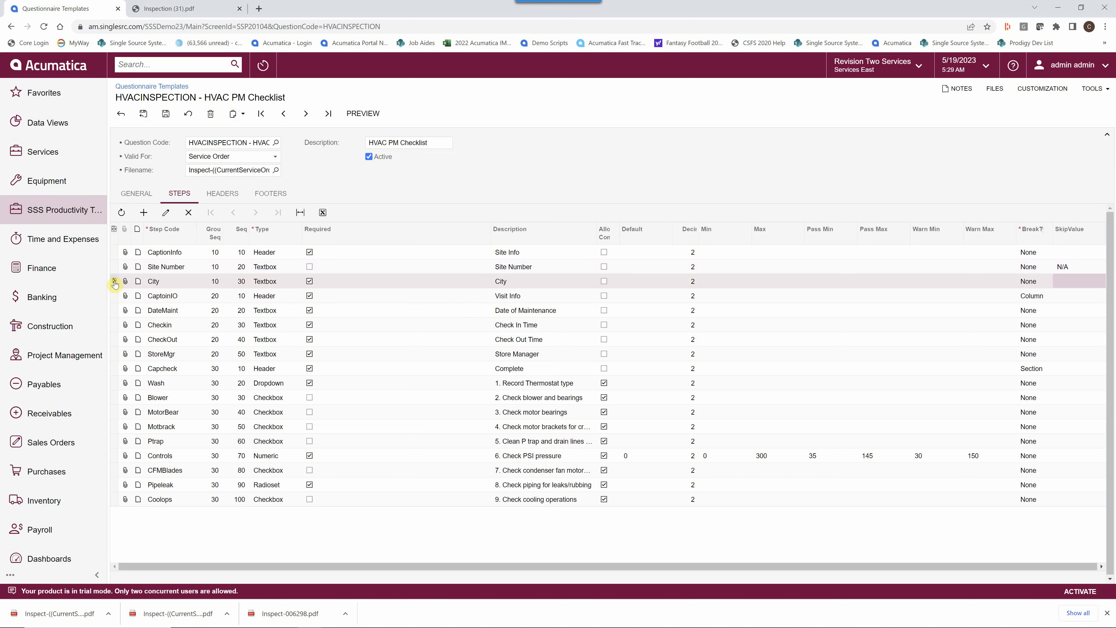
{"action": "left_click", "coordinate": [119, 310]}
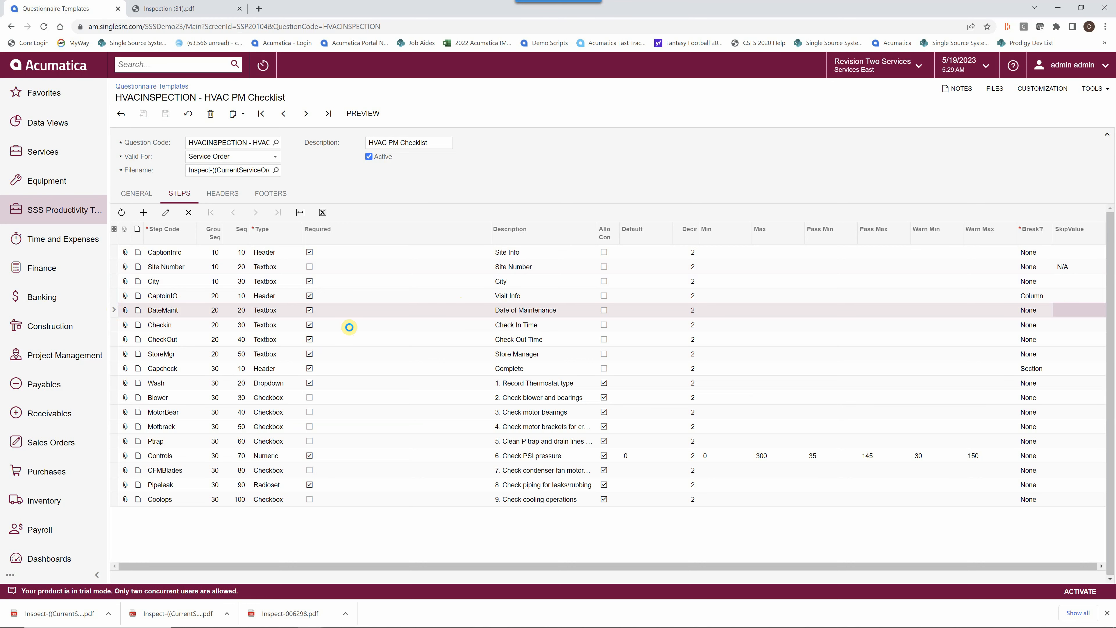
{"action": "left_click", "coordinate": [125, 383]}
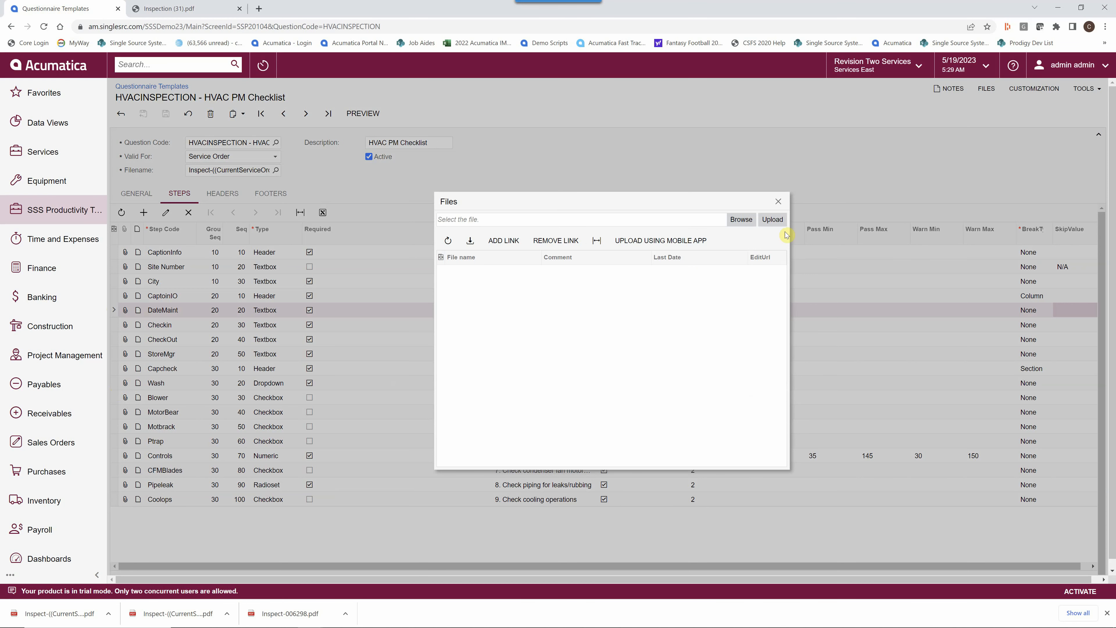
{"action": "left_click", "coordinate": [778, 202]}
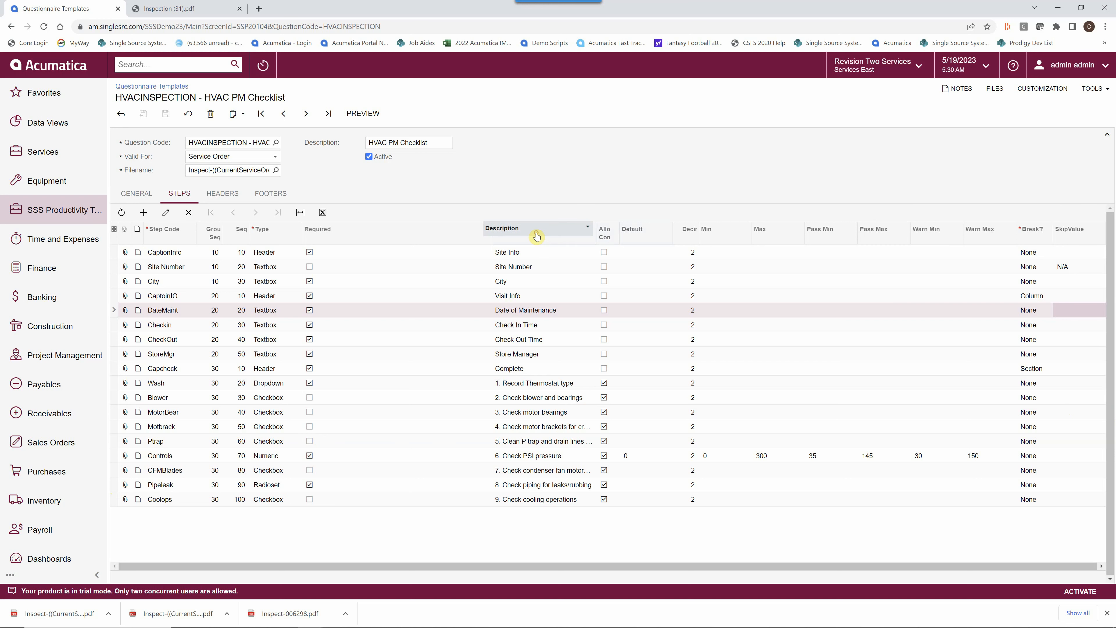
Step: Review the steps' Description column and examine the matching Site Number, City and Record Thermostat type labels in the report
{"action": "left_click_drag", "start_coordinate": [536, 236], "coordinate": [536, 237]}
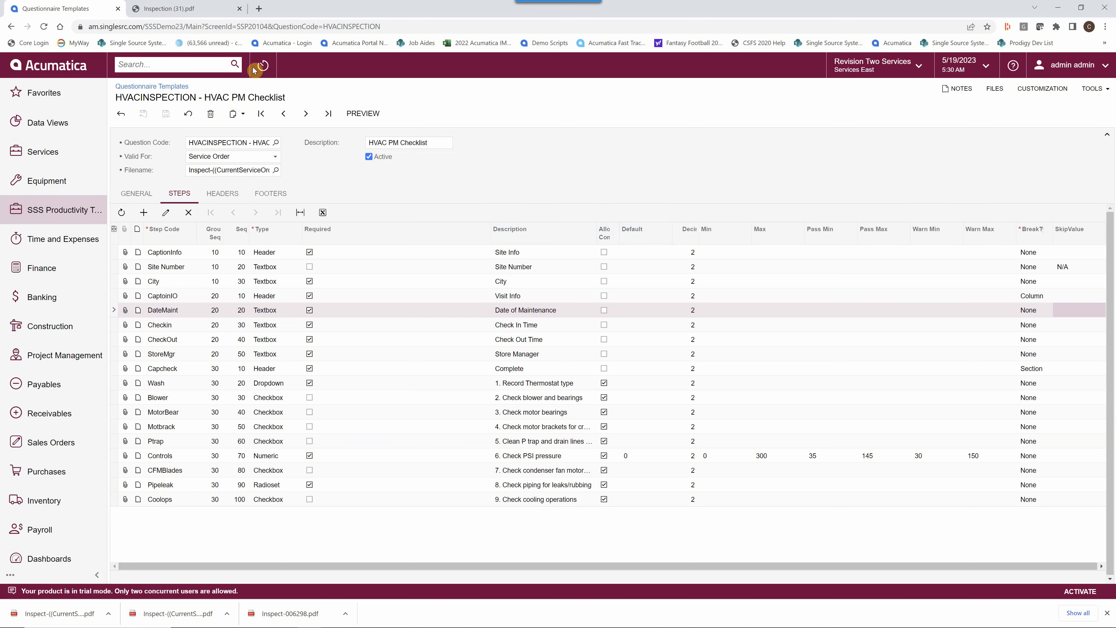
{"action": "left_click", "coordinate": [192, 9]}
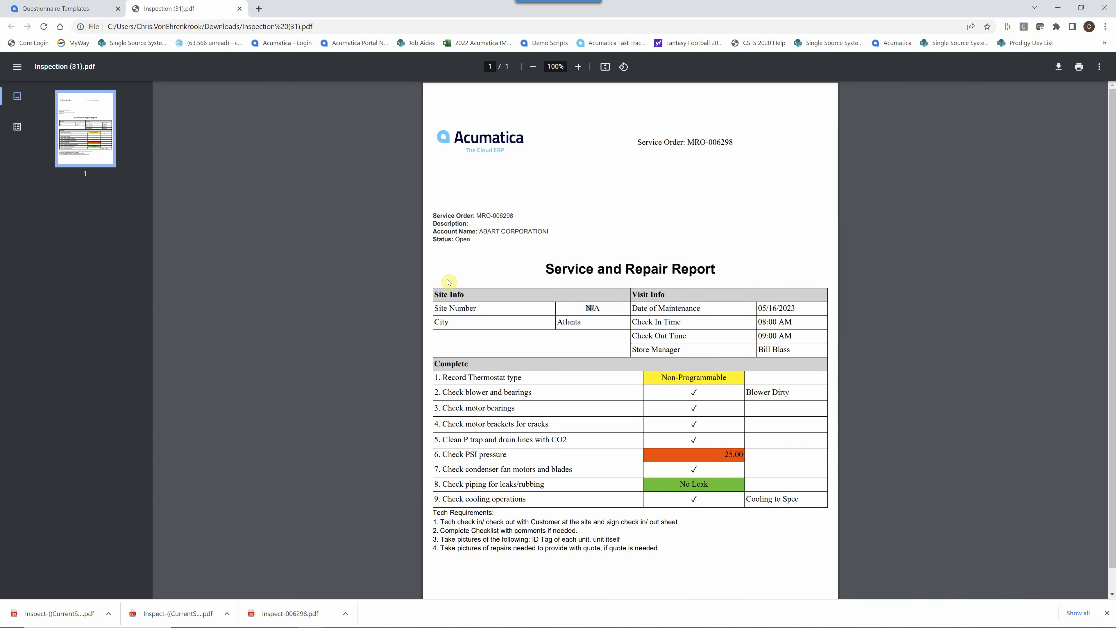
{"action": "left_click_drag", "start_coordinate": [480, 308], "coordinate": [420, 306]}
{"action": "left_click", "coordinate": [478, 324]}
{"action": "left_click", "coordinate": [534, 378]}
{"action": "left_click", "coordinate": [70, 12]}
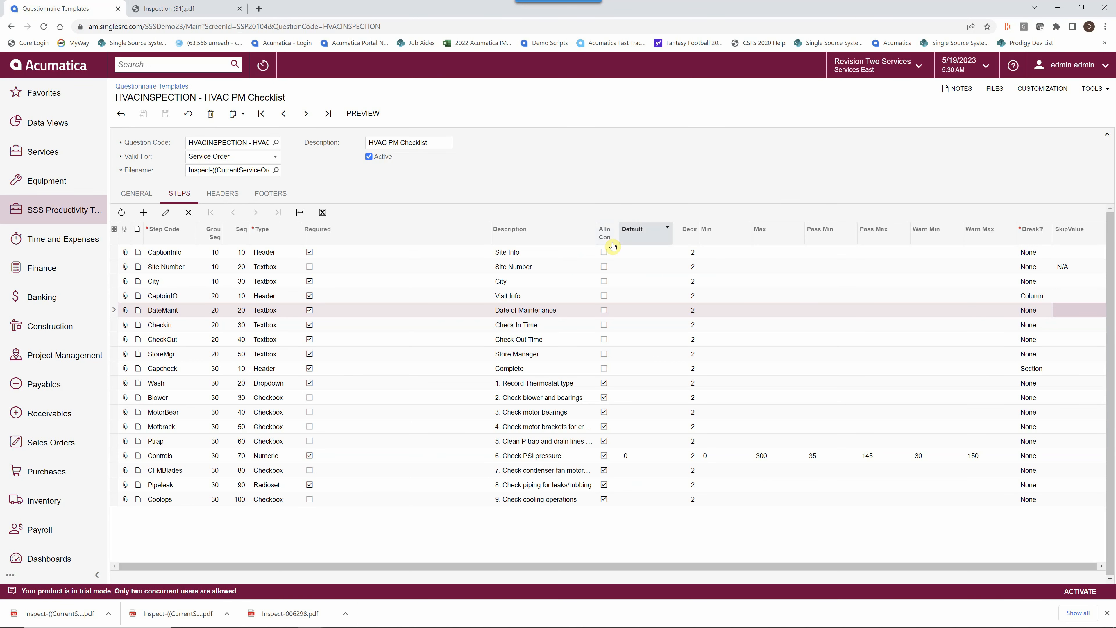
Step: Widen the Allow Comment column and examine the comments on the blower and cooling checks in the Inspection (31).pdf report
{"action": "left_click_drag", "start_coordinate": [618, 236], "coordinate": [642, 258]}
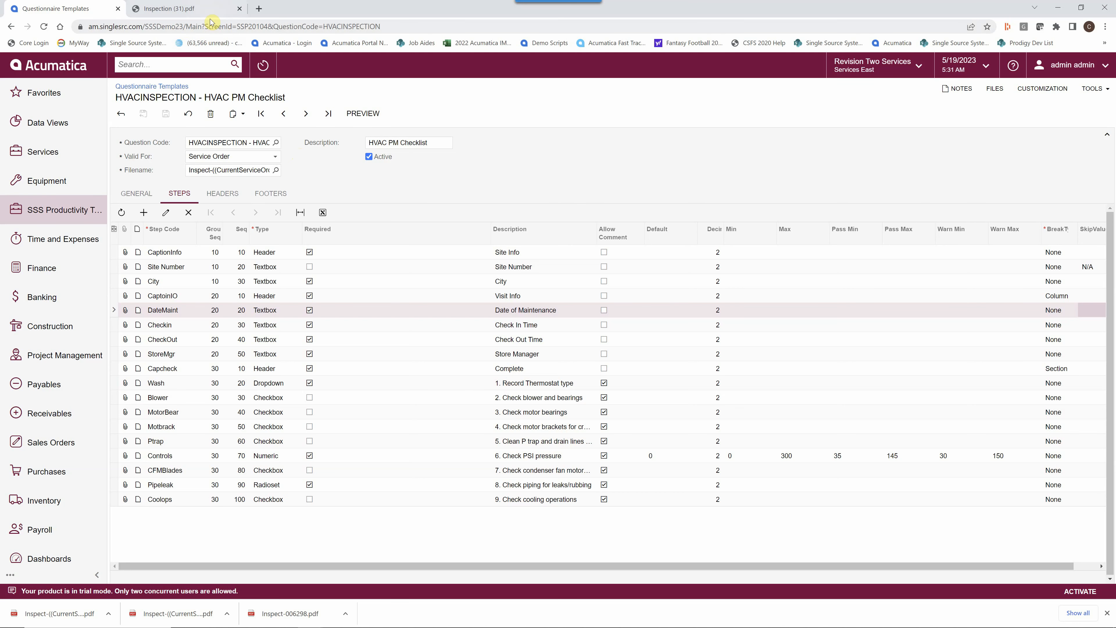
{"action": "left_click", "coordinate": [194, 9]}
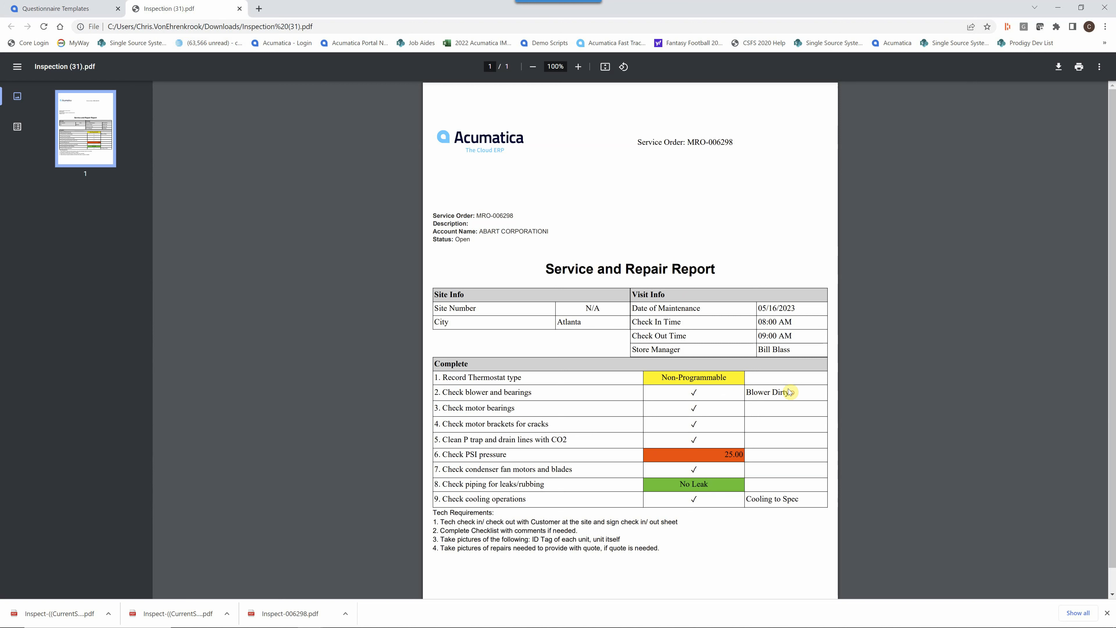
{"action": "left_click_drag", "start_coordinate": [789, 391], "coordinate": [746, 392]}
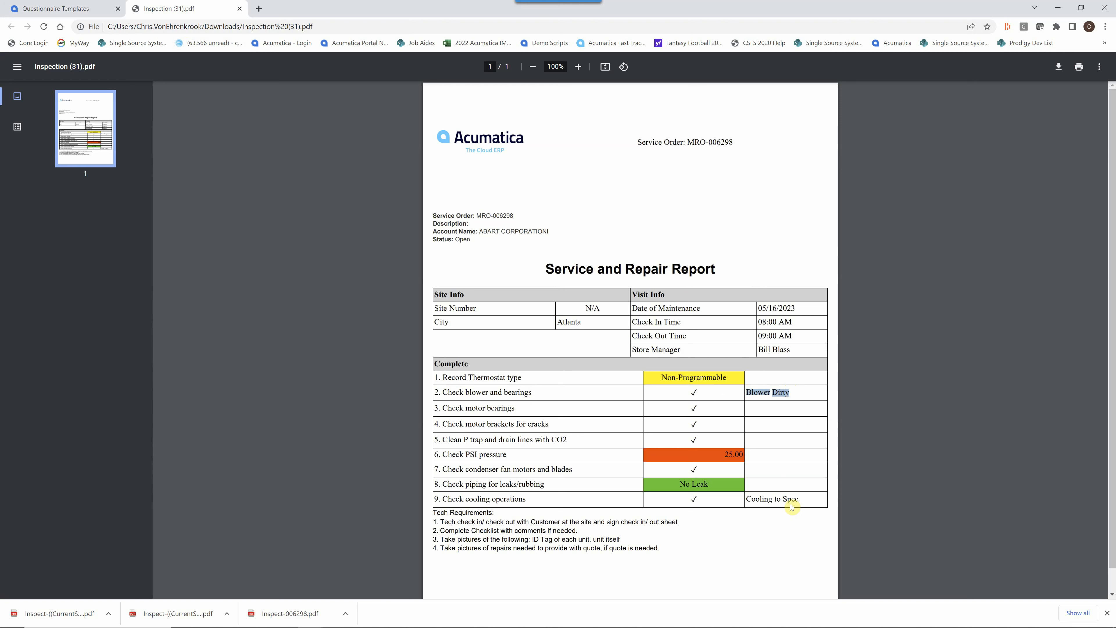
{"action": "left_click_drag", "start_coordinate": [797, 500], "coordinate": [740, 499]}
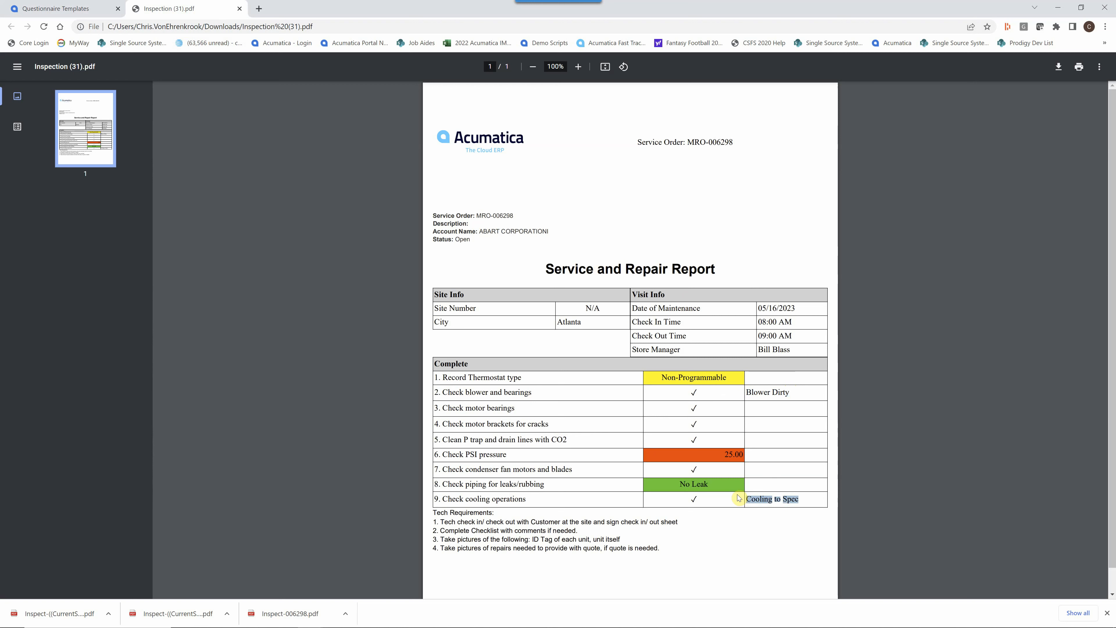
{"action": "left_click", "coordinate": [788, 540]}
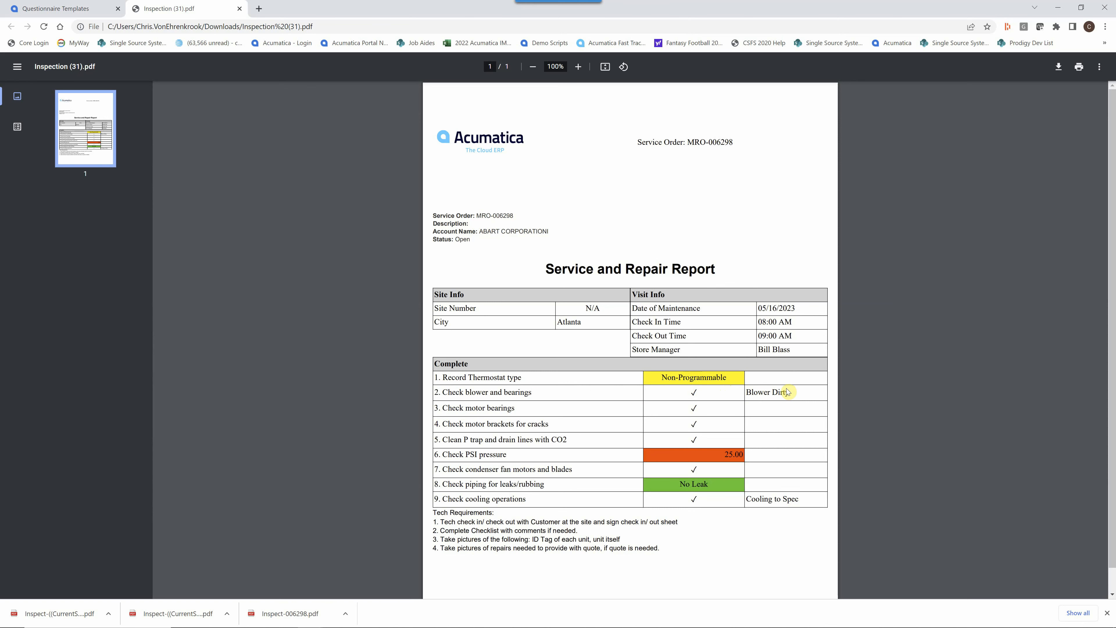
{"action": "left_click", "coordinate": [69, 12]}
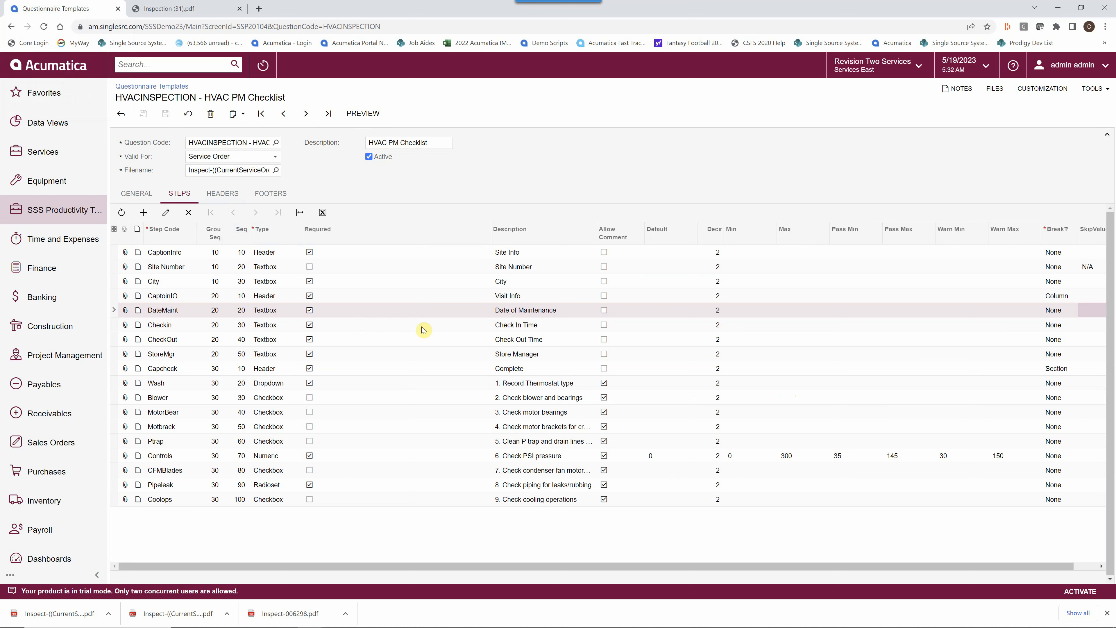
Step: Generate a preview of the HVACINSPECTION template, examine the resulting PDF and close it
{"action": "left_click", "coordinate": [365, 116]}
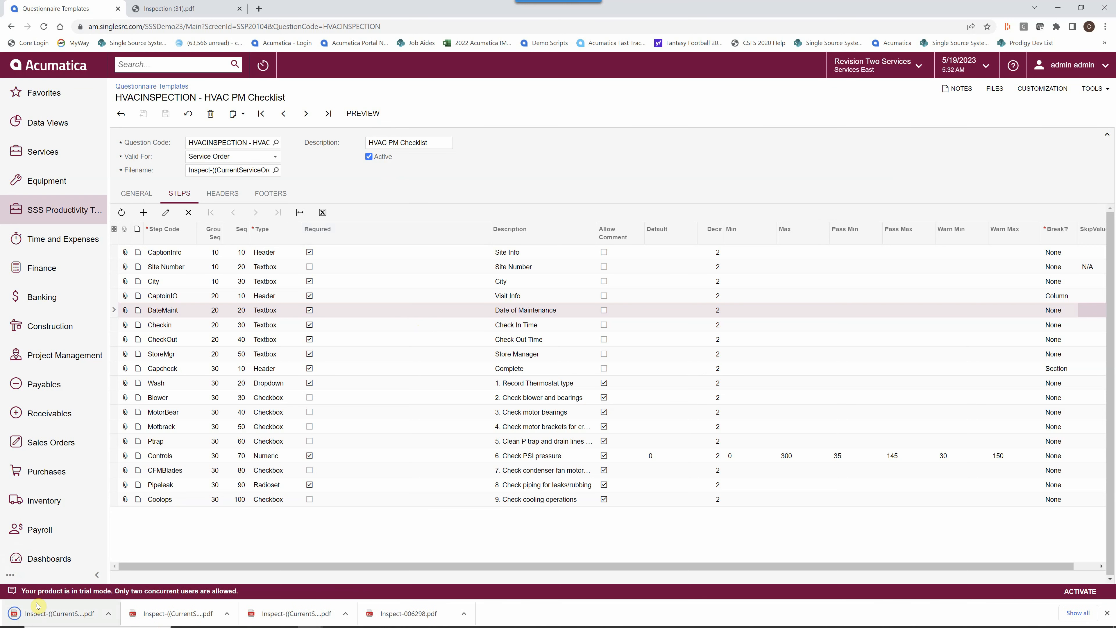
{"action": "left_click", "coordinate": [40, 612]}
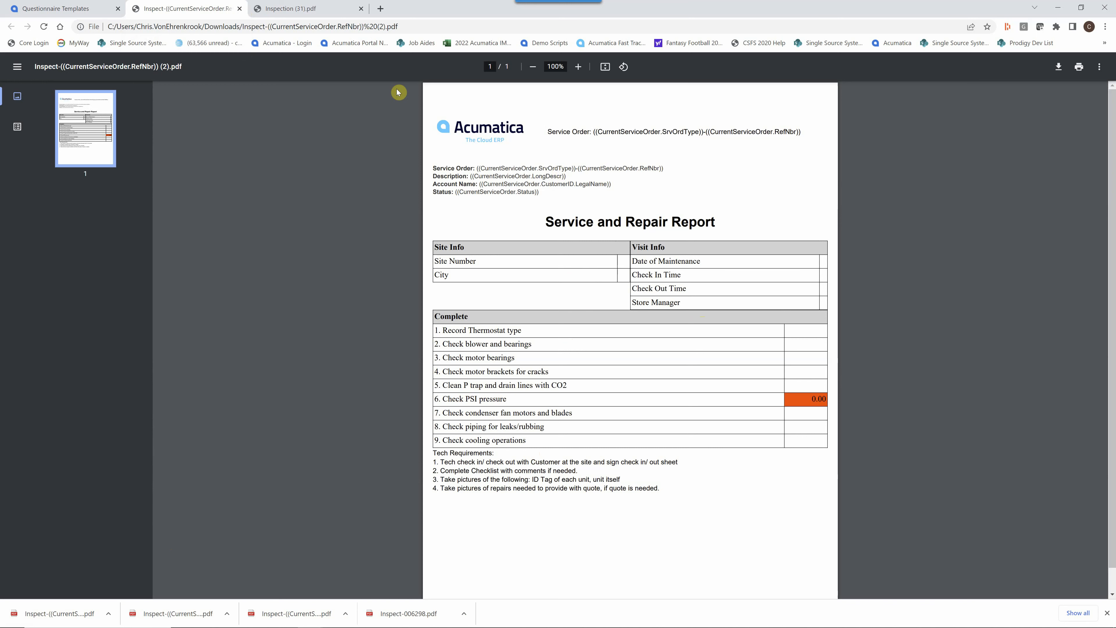
{"action": "left_click", "coordinate": [239, 9]}
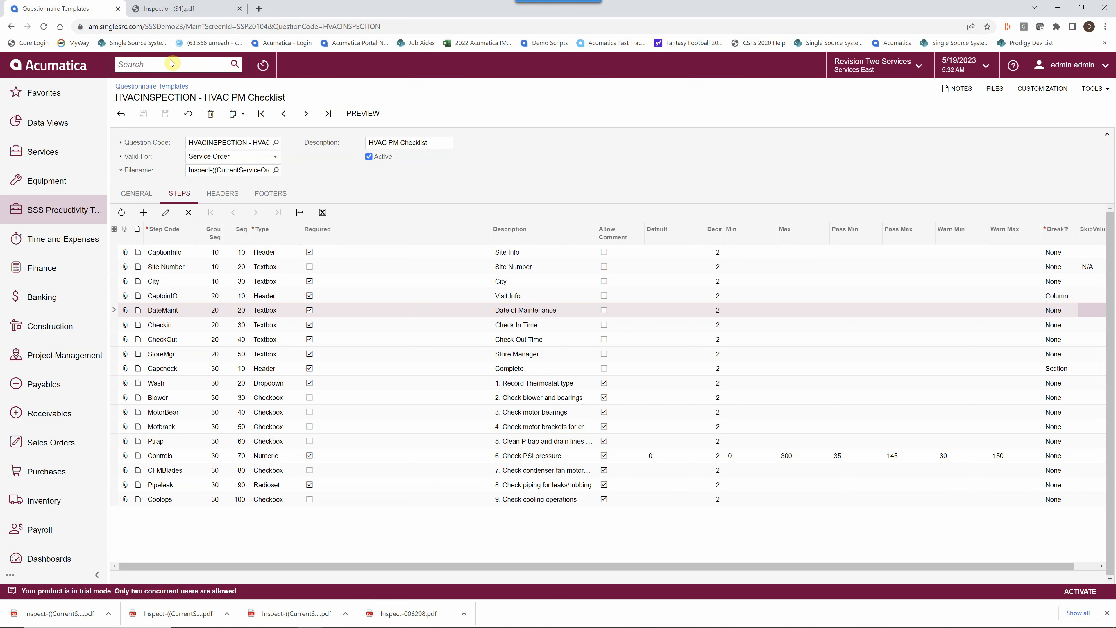
Step: Open the Service Orders list in a new browser tab and display the questionnaires of ABART CORPORATIONI's MRO order
{"action": "type", "text": "Service Orders"}
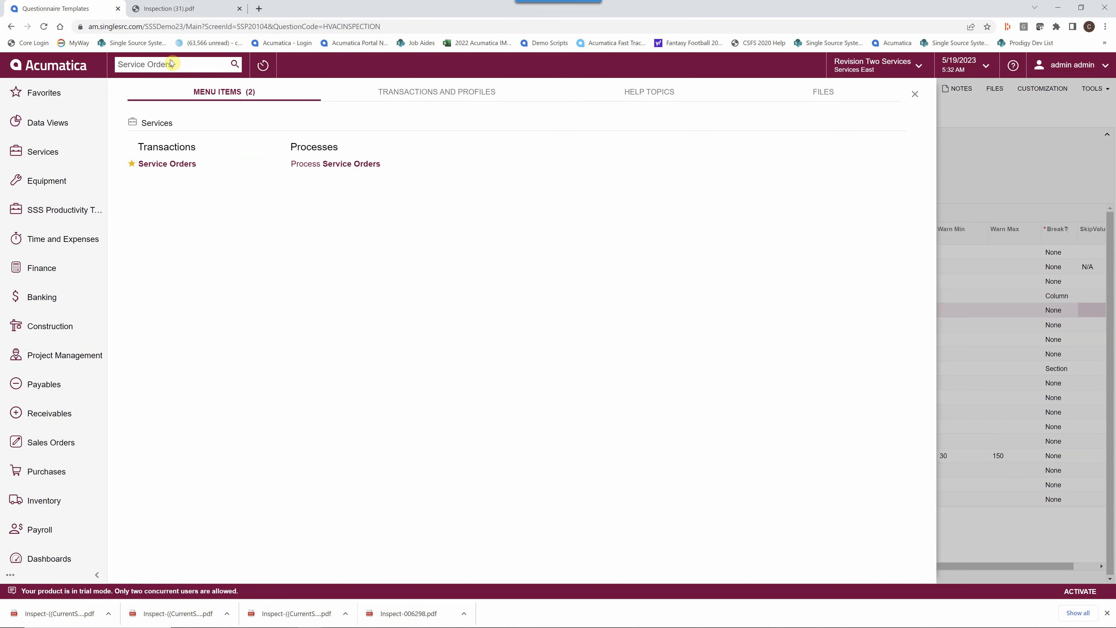
{"action": "right_click", "coordinate": [164, 171]}
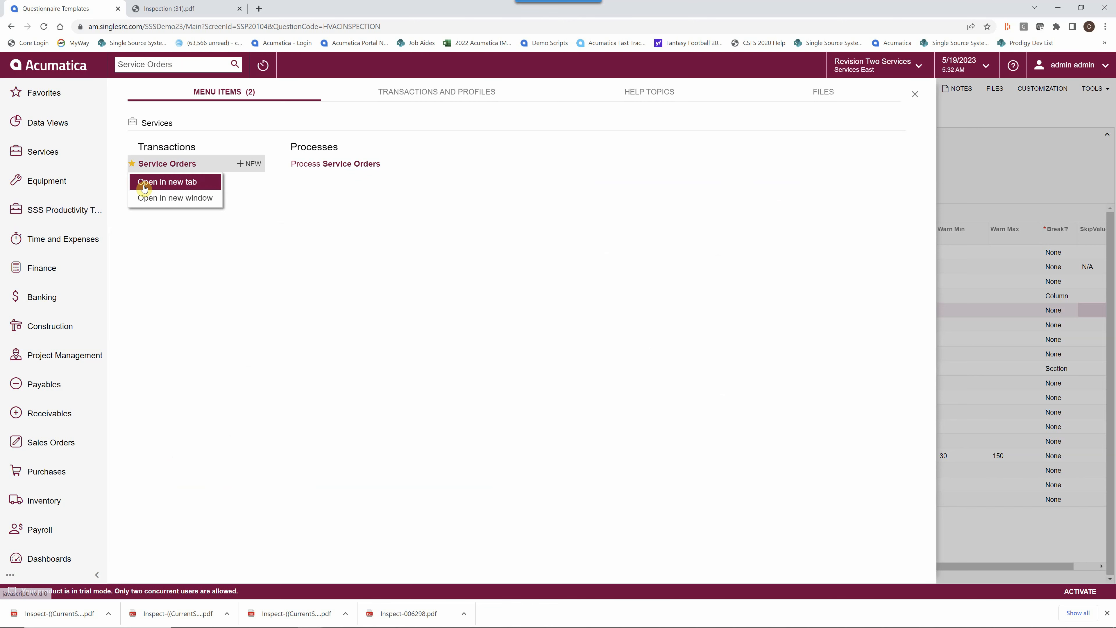
{"action": "left_click", "coordinate": [144, 188]}
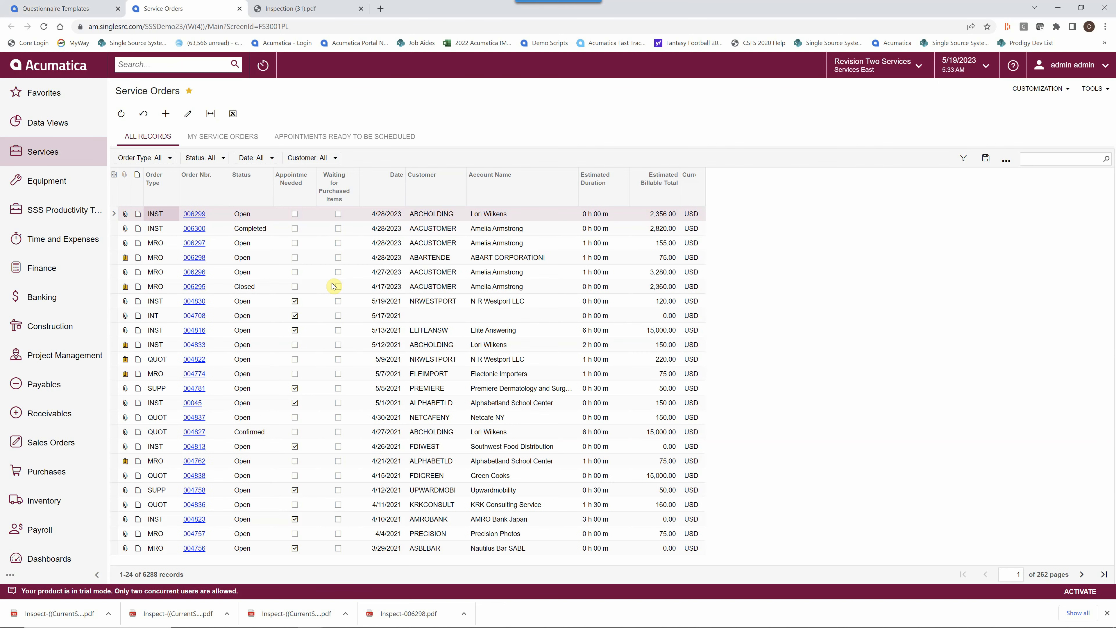
{"action": "left_click", "coordinate": [193, 263]}
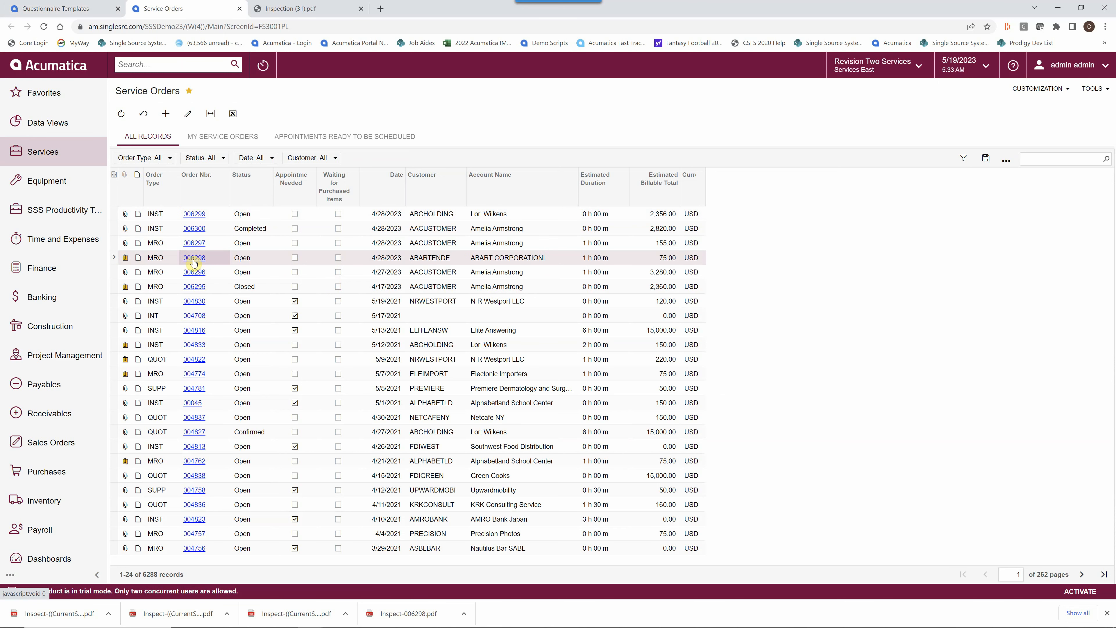
{"action": "left_click", "coordinate": [194, 262]}
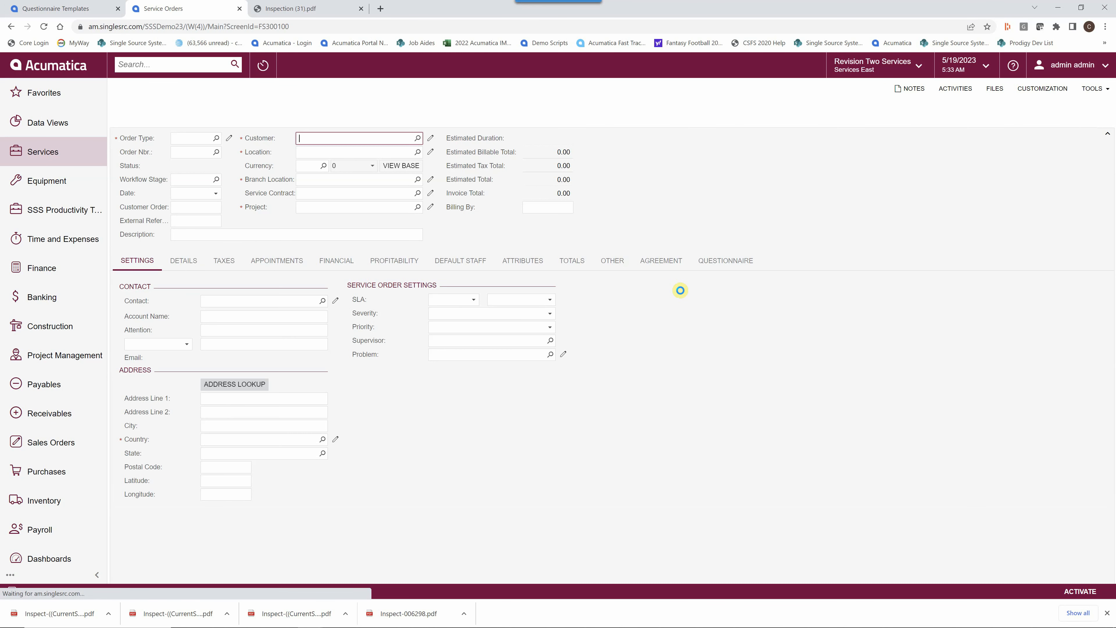
{"action": "left_click", "coordinate": [785, 263]}
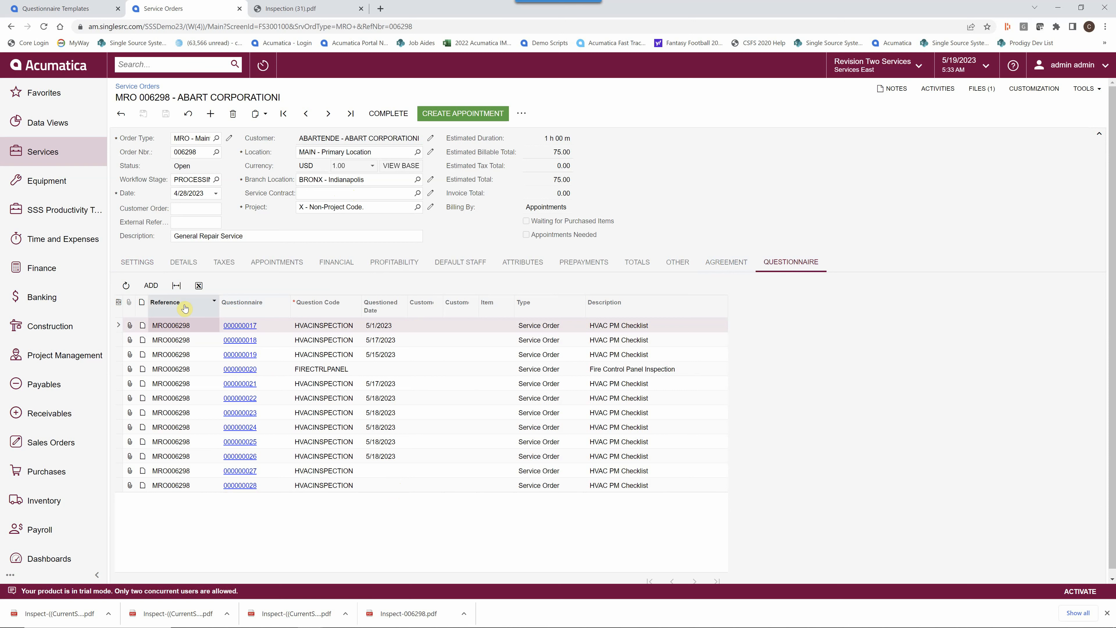
Step: Add a new questionnaire to the service order using the HVACINSPECTION question code and save it
{"action": "left_click", "coordinate": [152, 288]}
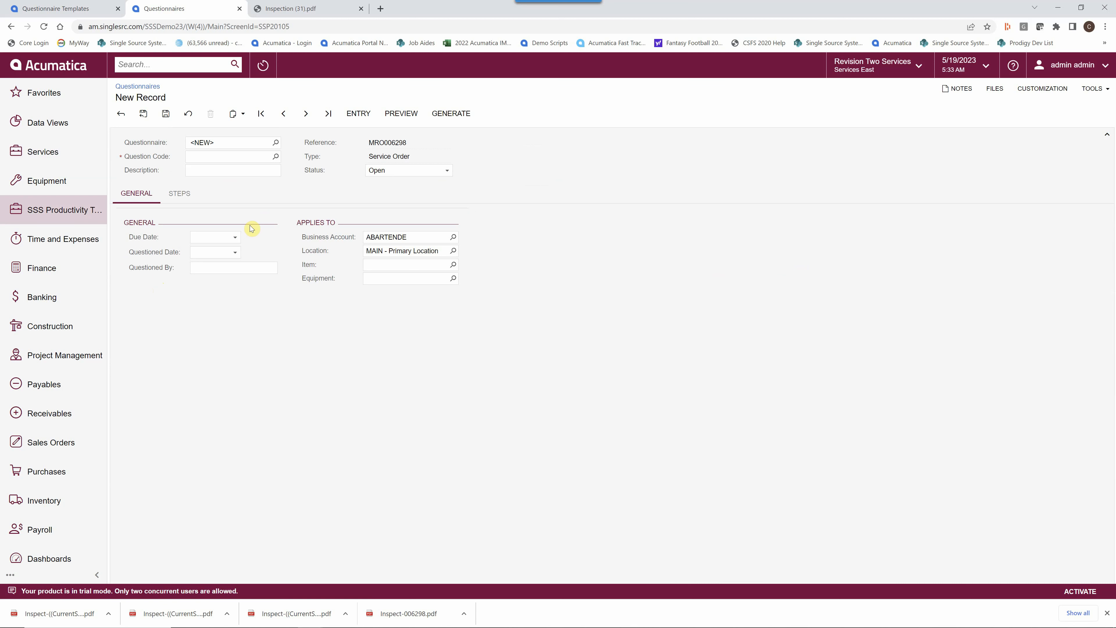
{"action": "left_click", "coordinate": [275, 158]}
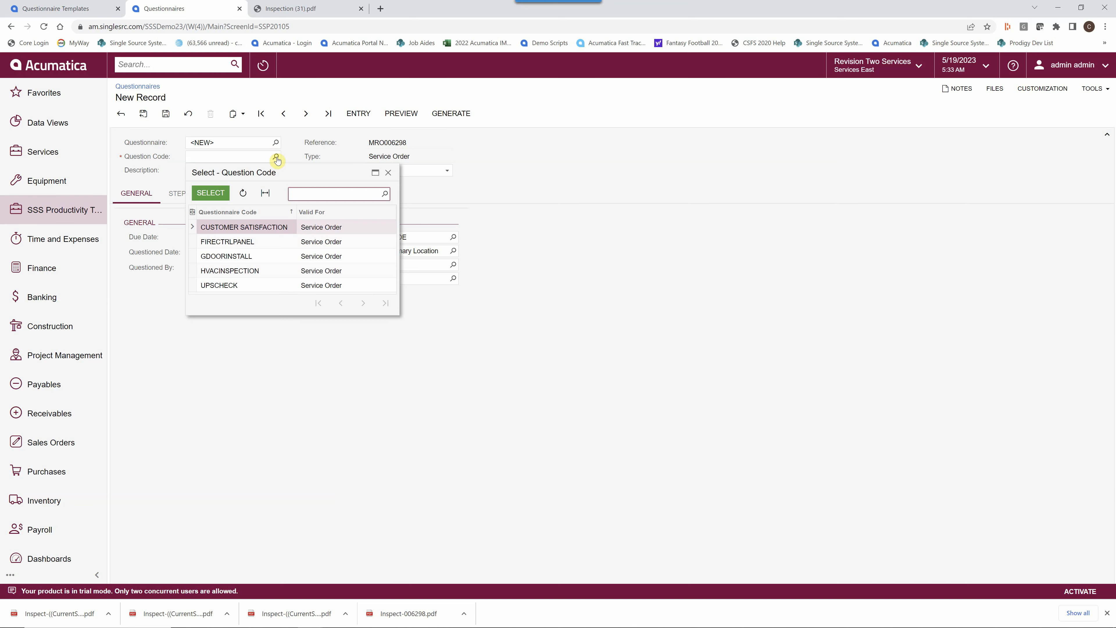
{"action": "double_click", "coordinate": [232, 271]}
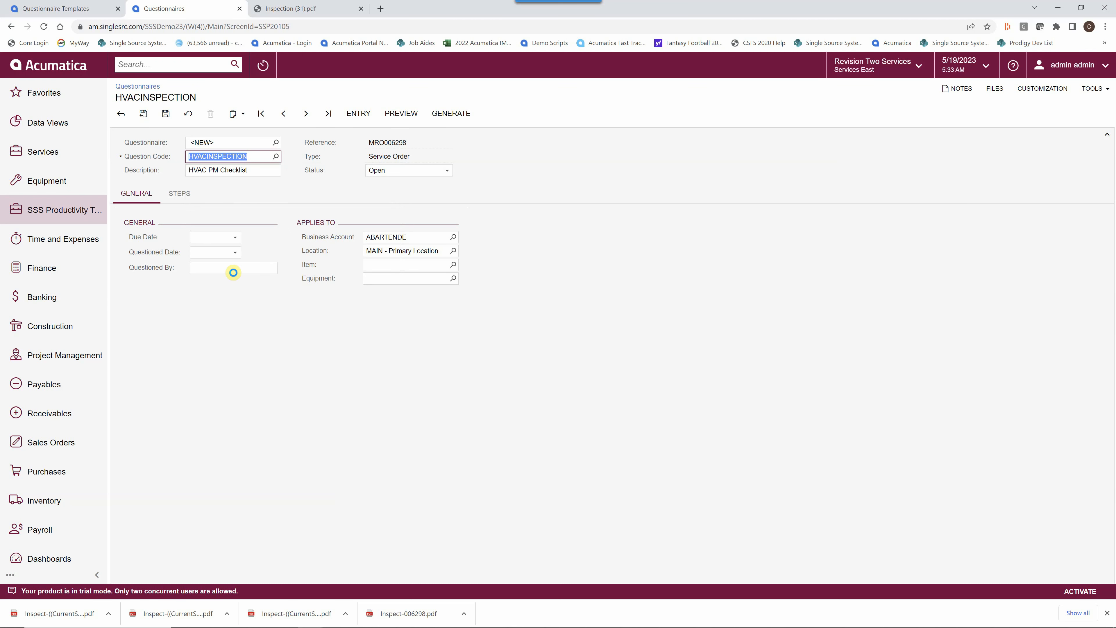
{"action": "left_click", "coordinate": [165, 115]}
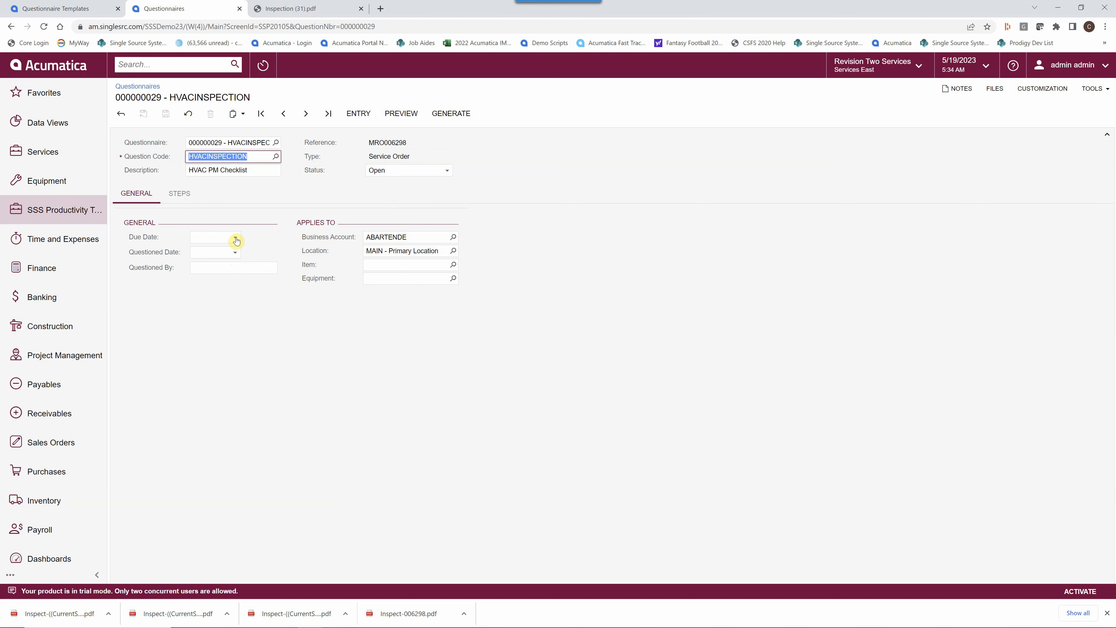
Step: Set the questionnaire's due date to 5/19/2023, assign equipment 900009 and save the record
{"action": "left_click", "coordinate": [236, 240]}
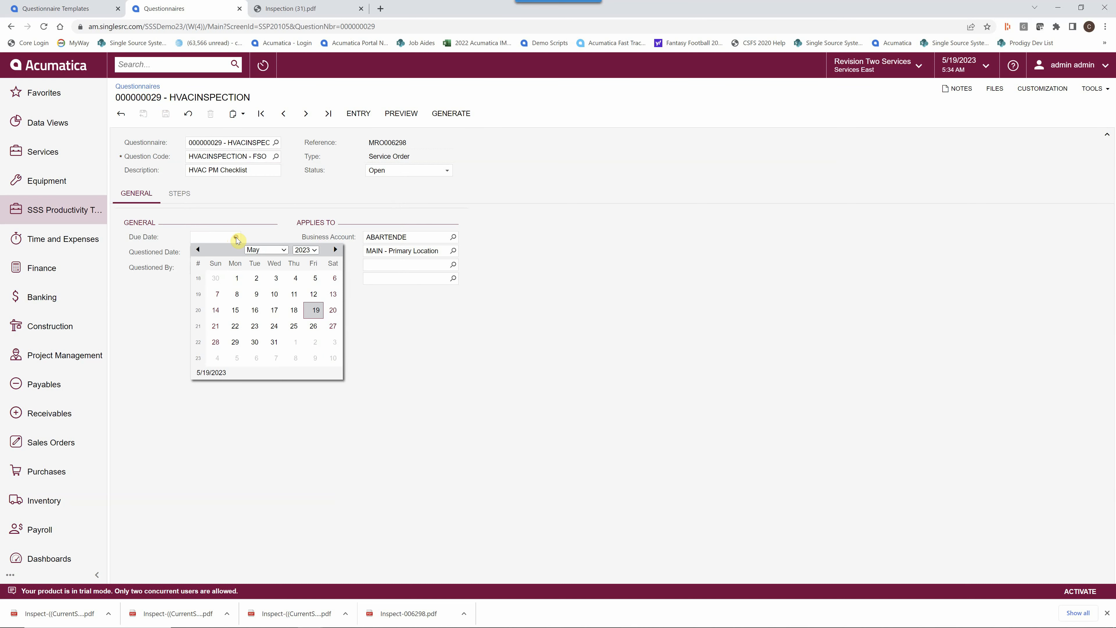
{"action": "left_click", "coordinate": [314, 313]}
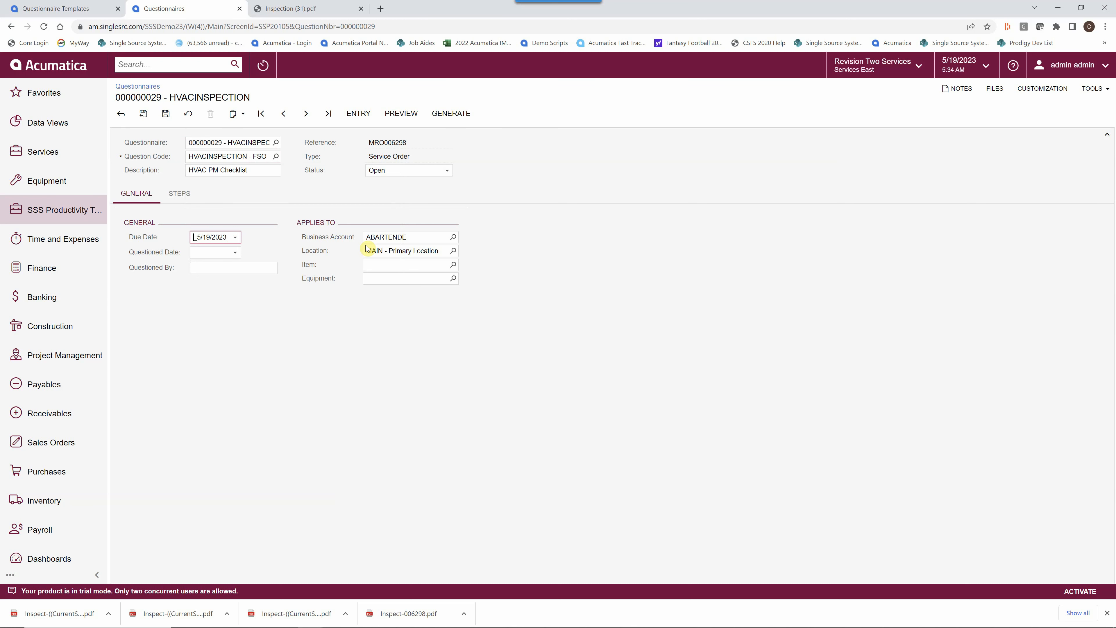
{"action": "left_click", "coordinate": [413, 236]}
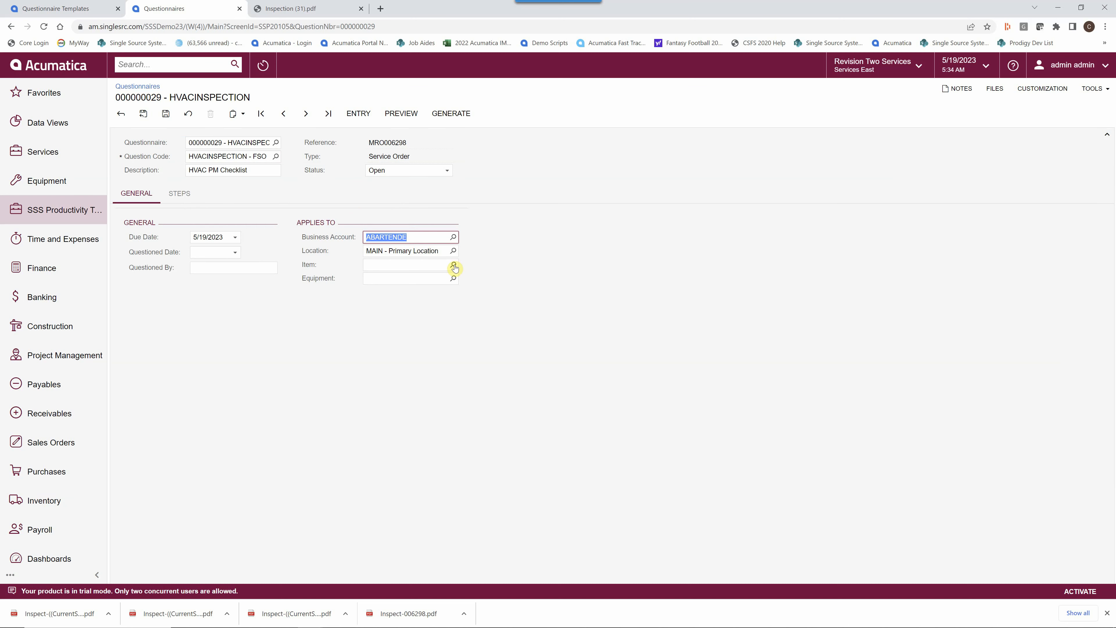
{"action": "left_click", "coordinate": [453, 280]}
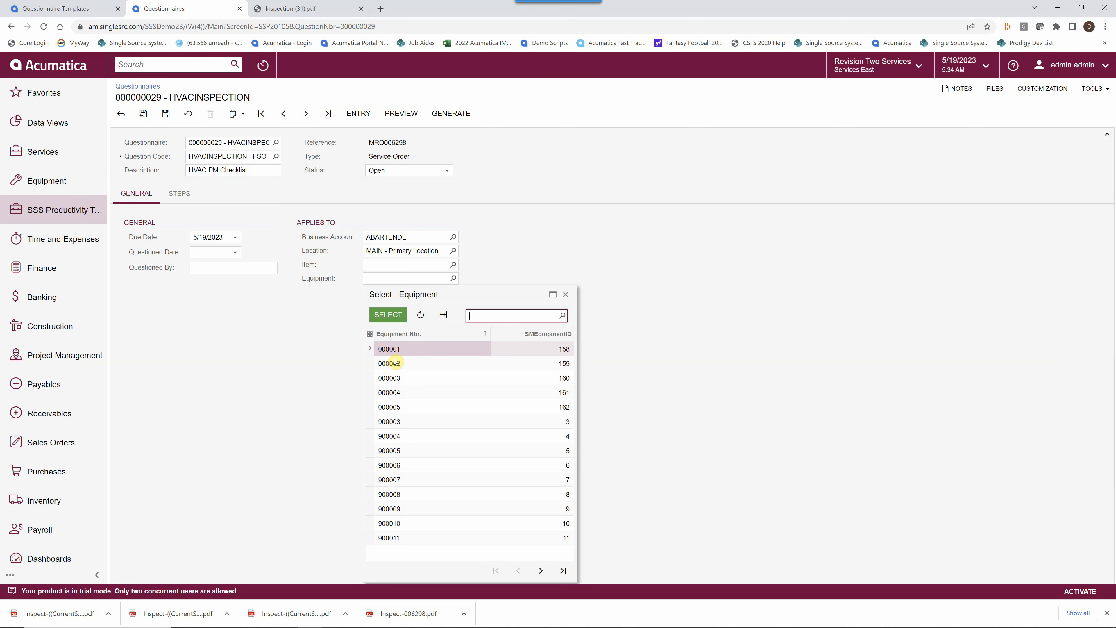
{"action": "left_click", "coordinate": [390, 509]}
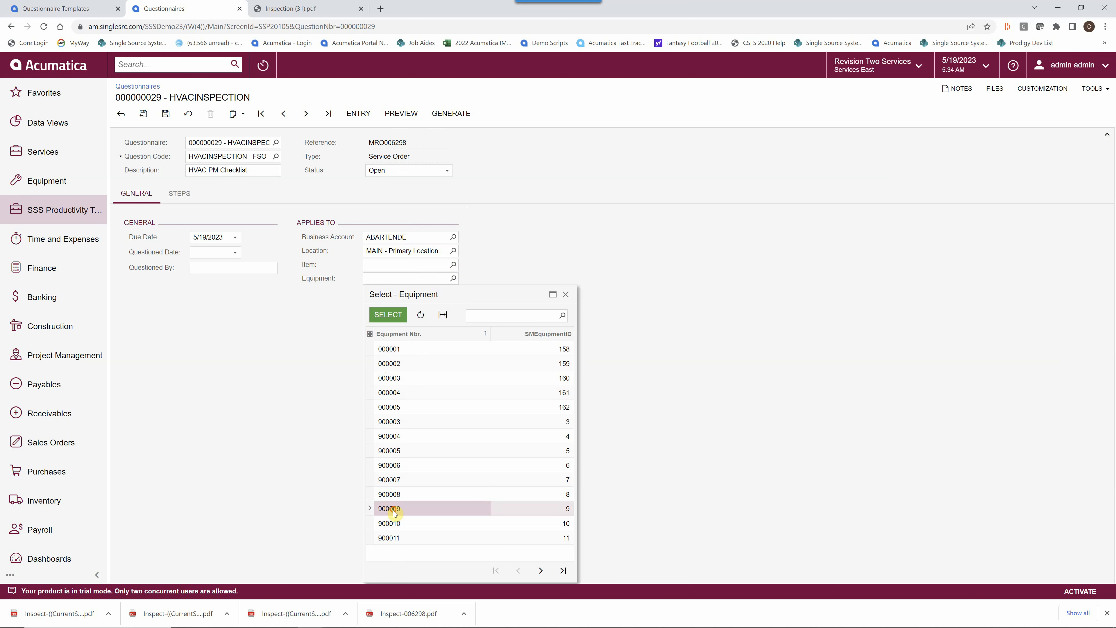
{"action": "double_click", "coordinate": [391, 510]}
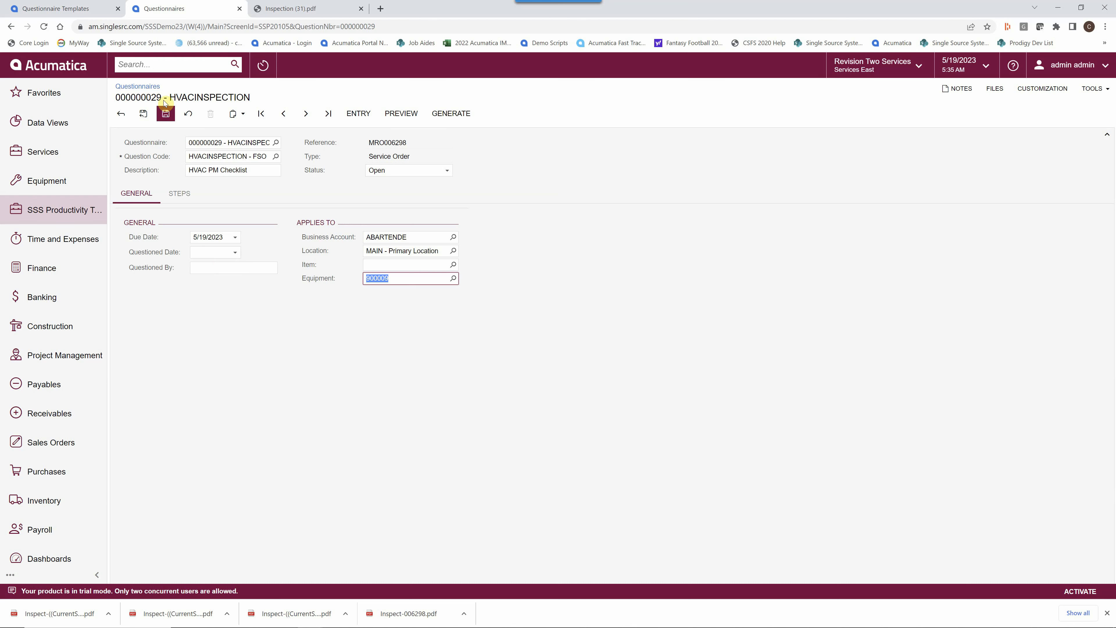
{"action": "left_click", "coordinate": [165, 117]}
Step: Review the new questionnaire's steps, including the Required setting of DateMaint, and return to its general information
{"action": "left_click", "coordinate": [181, 198]}
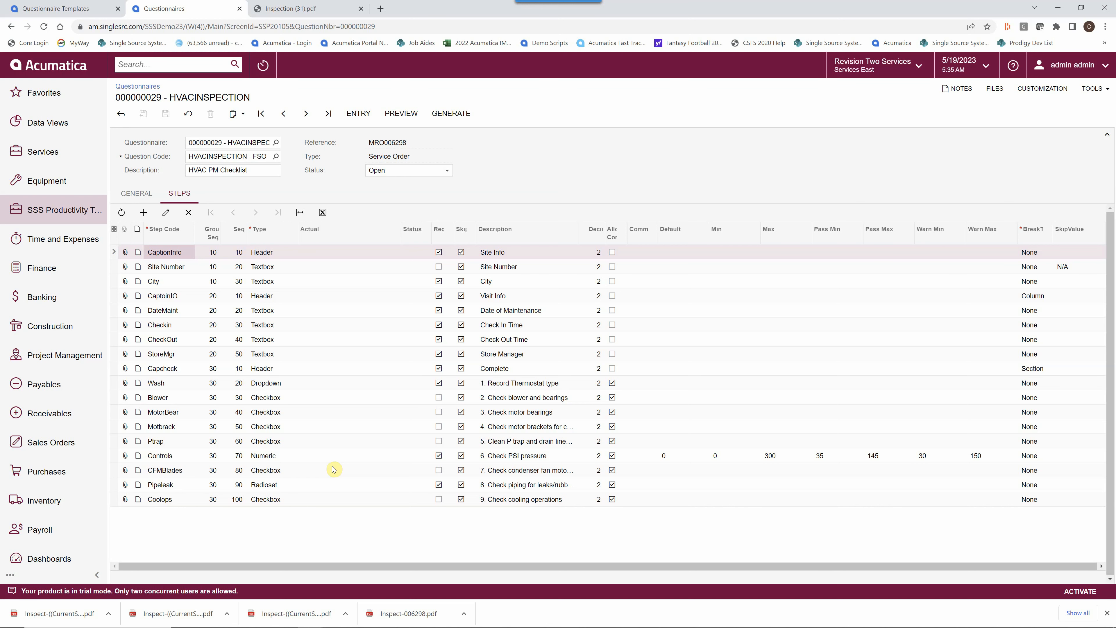
{"action": "left_click", "coordinate": [438, 310]}
{"action": "left_click", "coordinate": [438, 310]}
{"action": "left_click", "coordinate": [137, 194]}
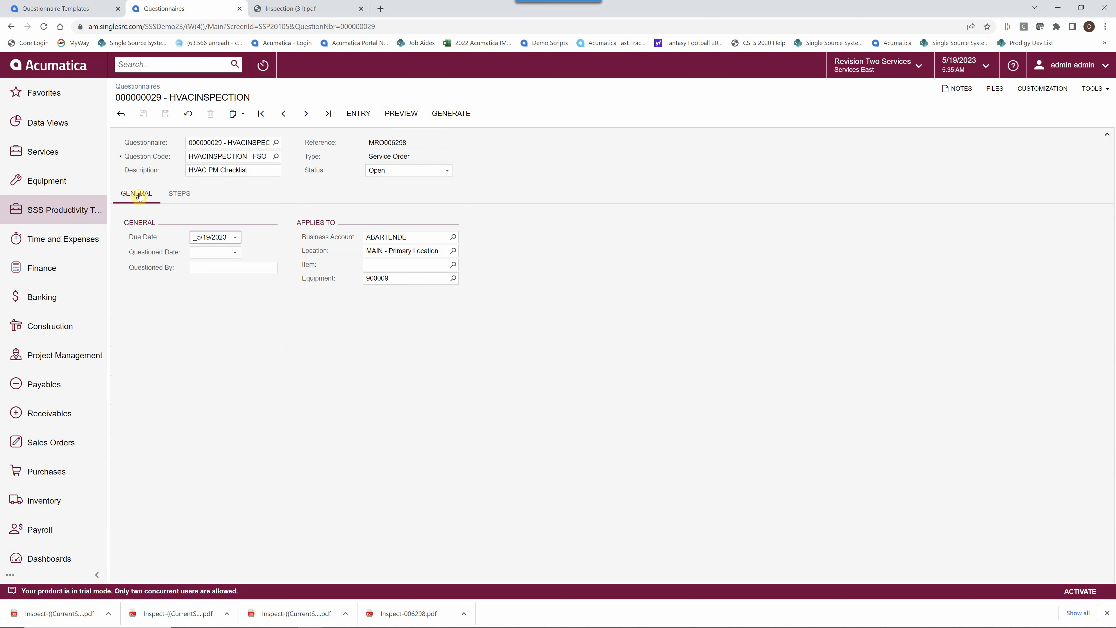
Step: Open the questionnaire's entry form and compare its Site Number question with the steps of the HVACINSPECTION template
{"action": "left_click", "coordinate": [356, 119]}
{"action": "left_click", "coordinate": [359, 115]}
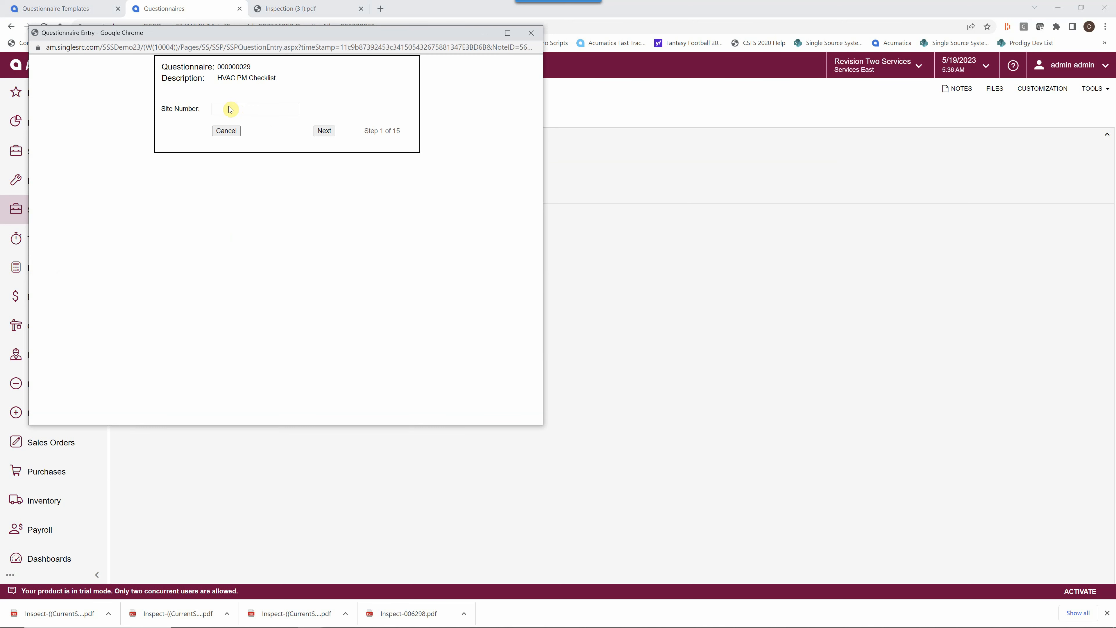
{"action": "left_click_drag", "start_coordinate": [132, 39], "coordinate": [568, 85]}
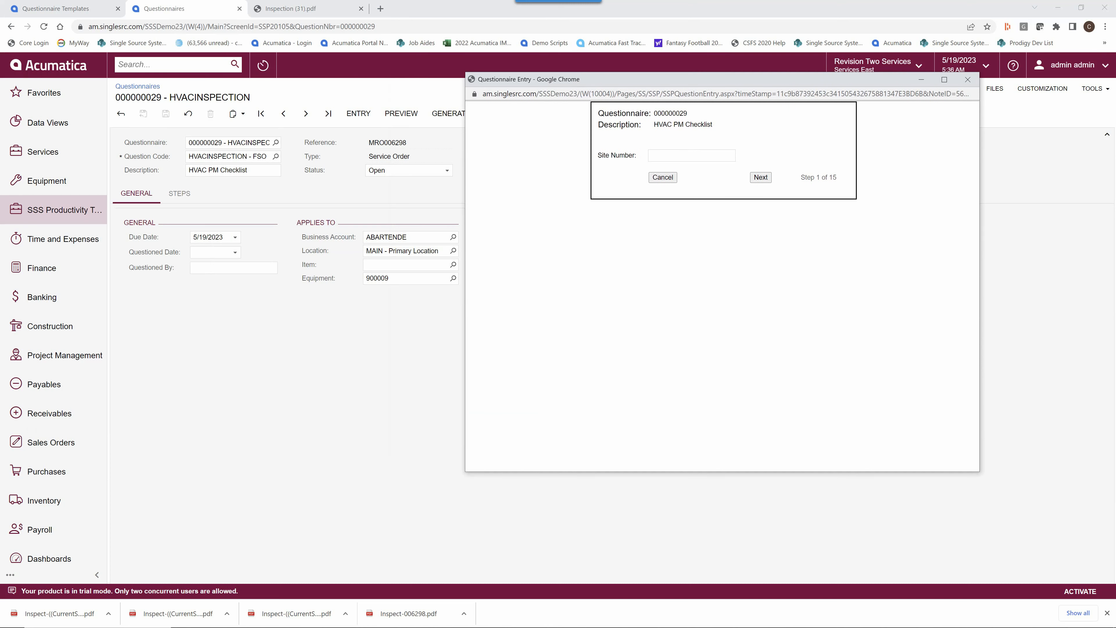
{"action": "left_click", "coordinate": [62, 10]}
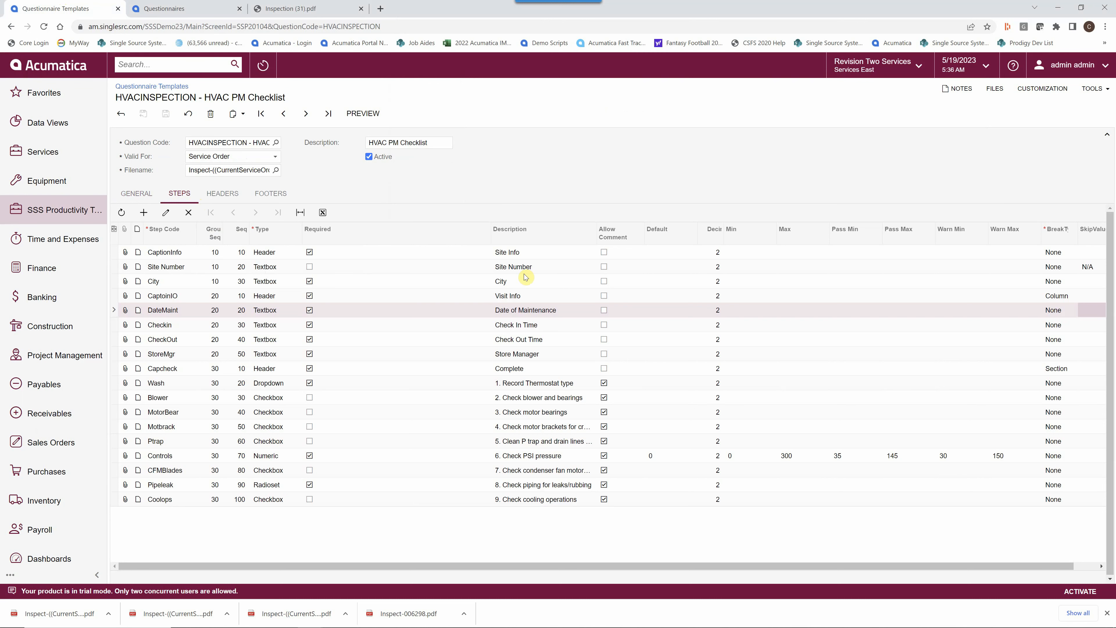
{"action": "left_click", "coordinate": [177, 9]}
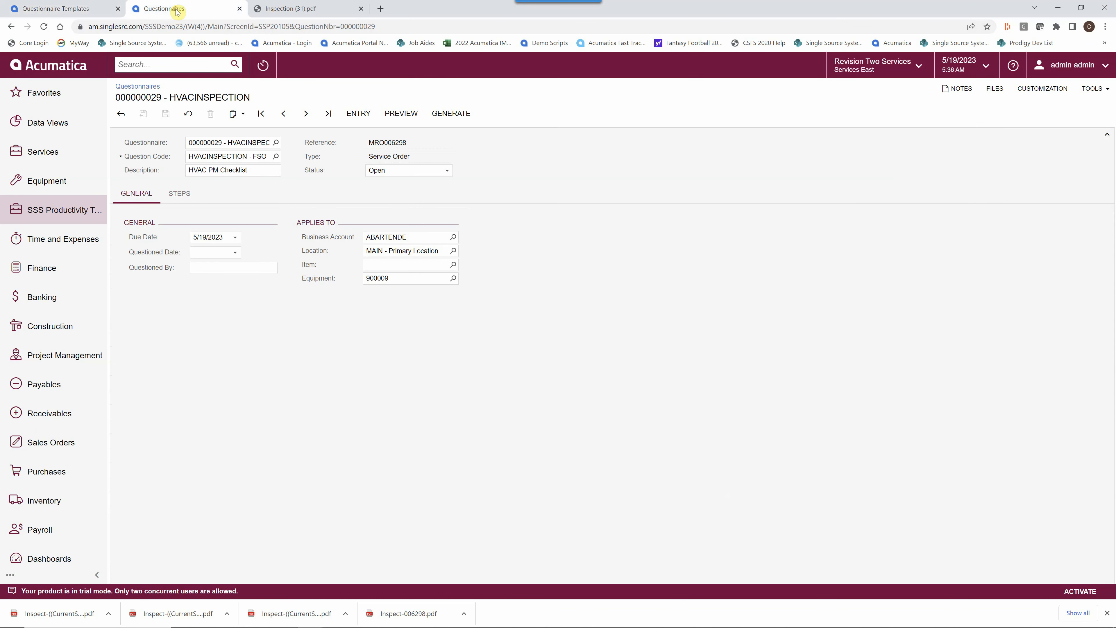
Step: Reopen the questionnaire entry, leave Site Number blank, try to skip City, and enter Atlanta as the city
{"action": "left_click", "coordinate": [361, 115]}
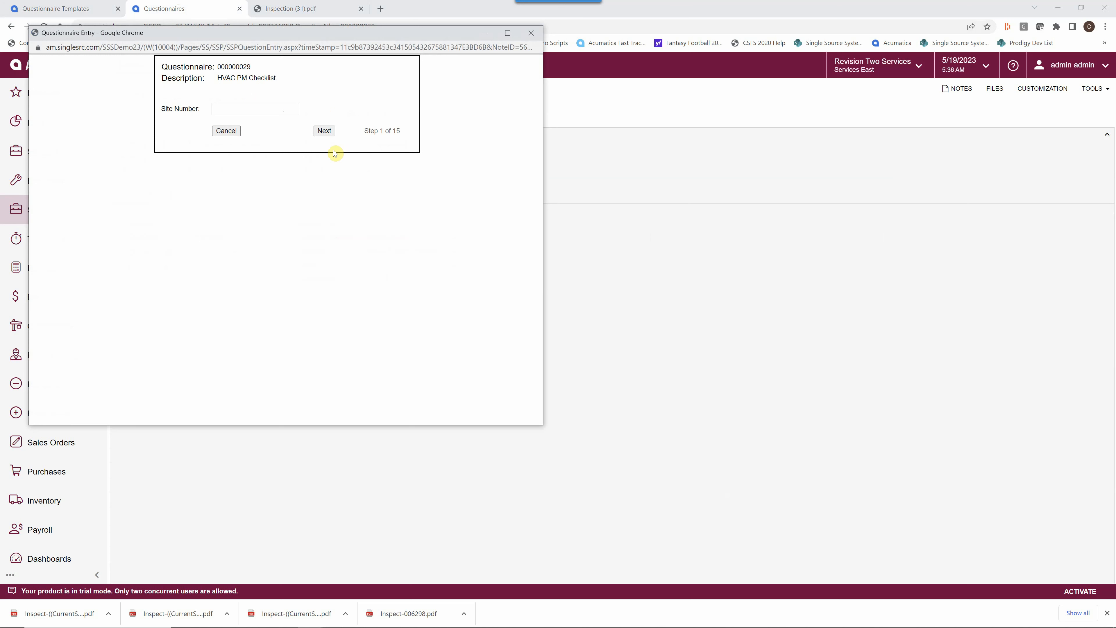
{"action": "left_click", "coordinate": [325, 131]}
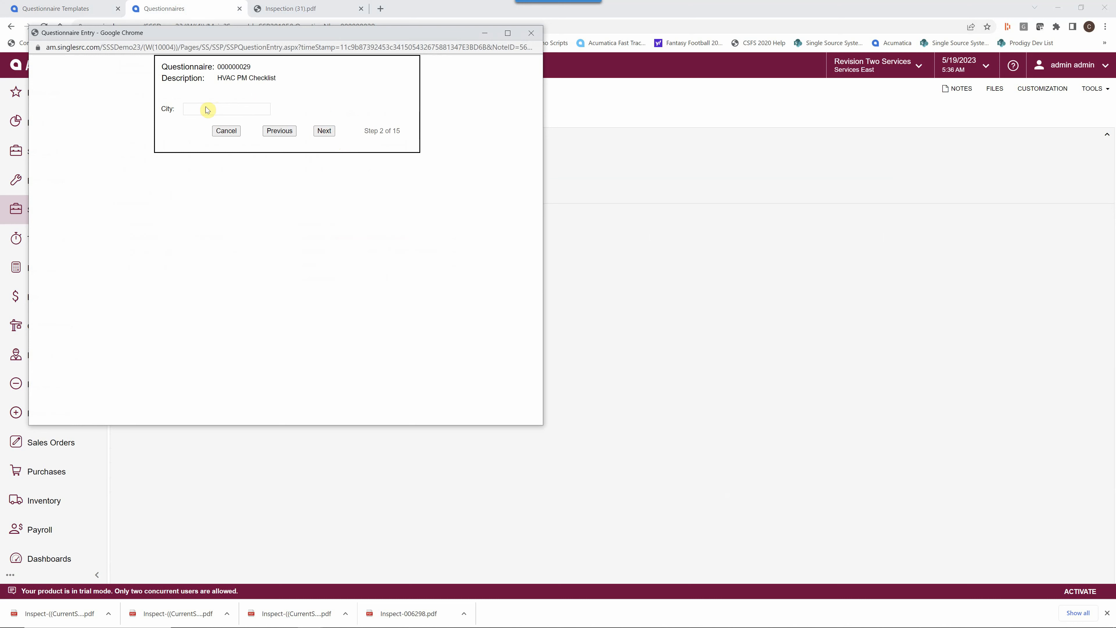
{"action": "left_click", "coordinate": [327, 132]}
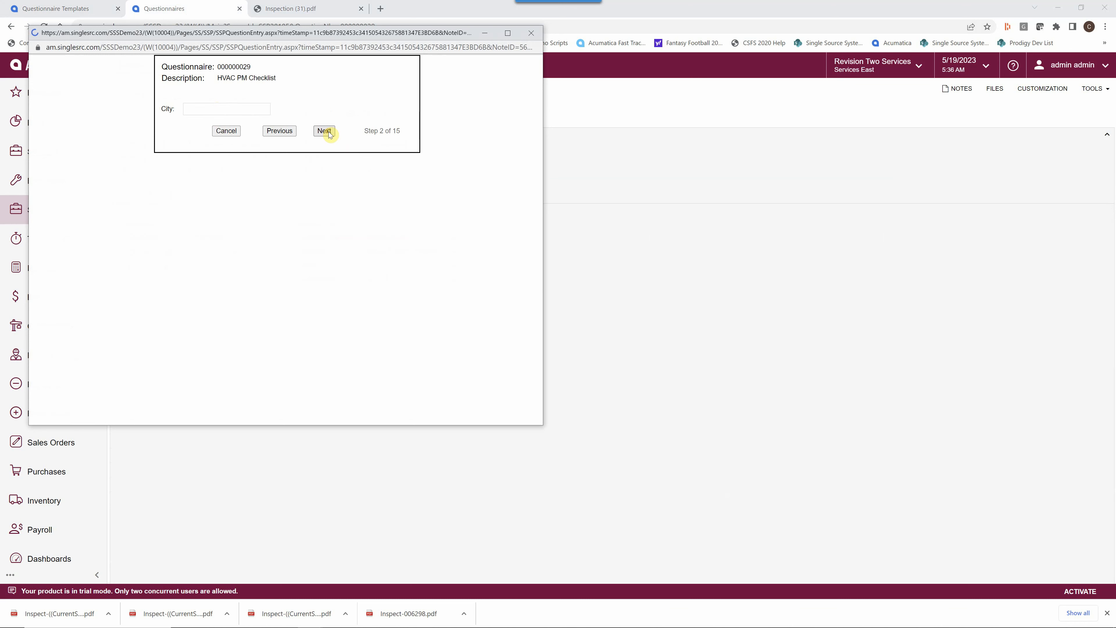
{"action": "left_click", "coordinate": [203, 102]}
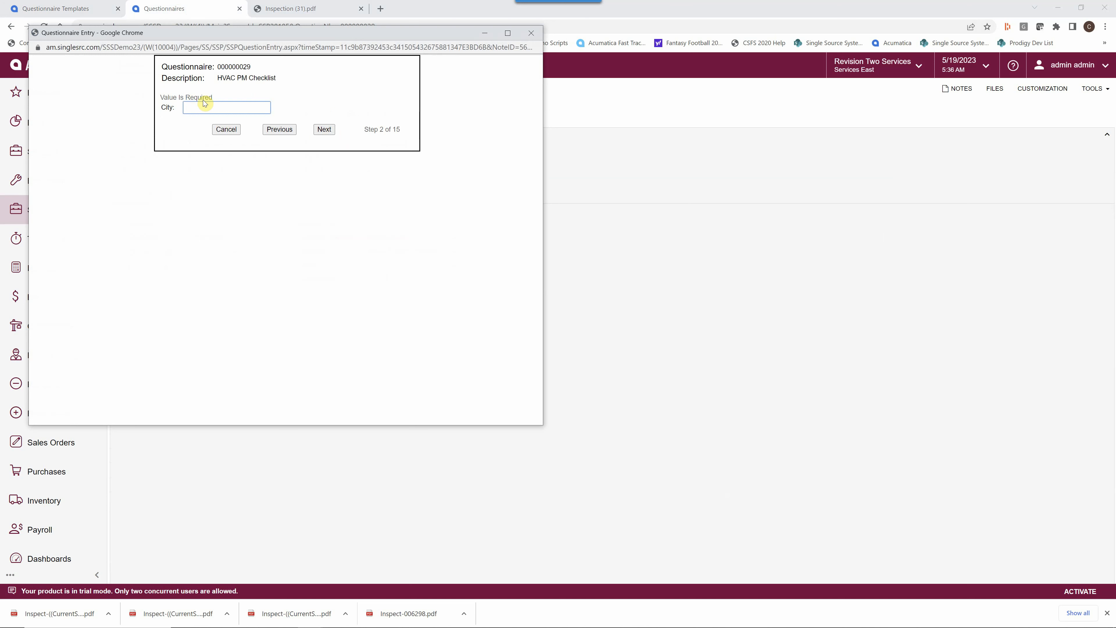
{"action": "type", "text": "Atlanta"}
{"action": "left_click", "coordinate": [327, 130]}
Step: Enter the Date of Maintenance in the questionnaire and advance to the Check In Time question
{"action": "left_click", "coordinate": [253, 108]}
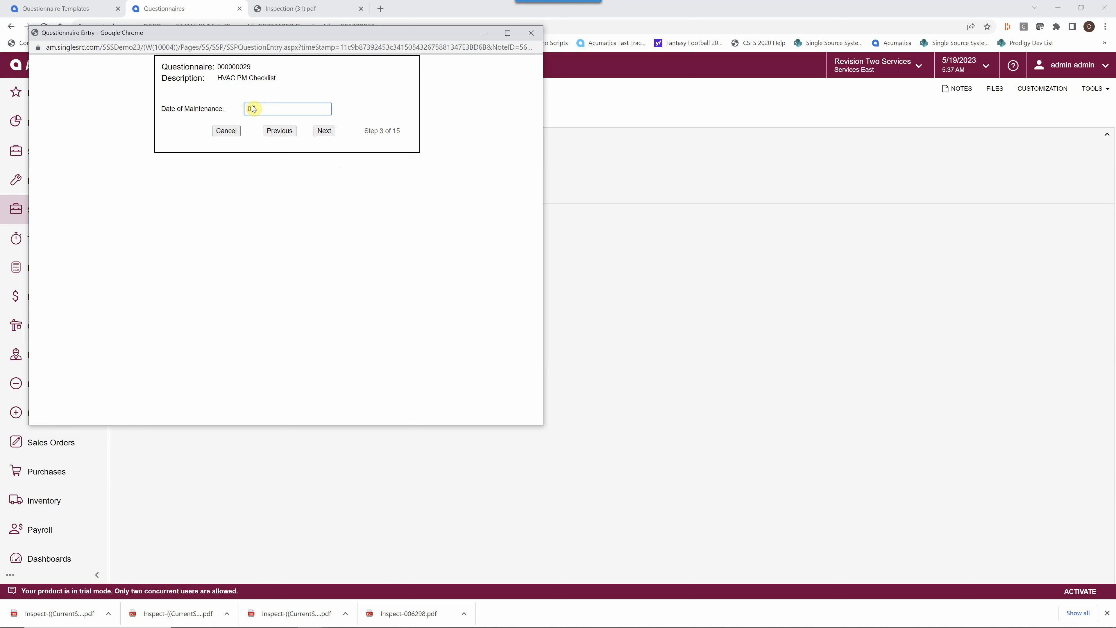
{"action": "type", "text": "05/16/"}
{"action": "key", "text": "BackSpace"}
{"action": "key", "text": "BackSpace"}
{"action": "type", "text": "2023"}
{"action": "left_click", "coordinate": [323, 132]}
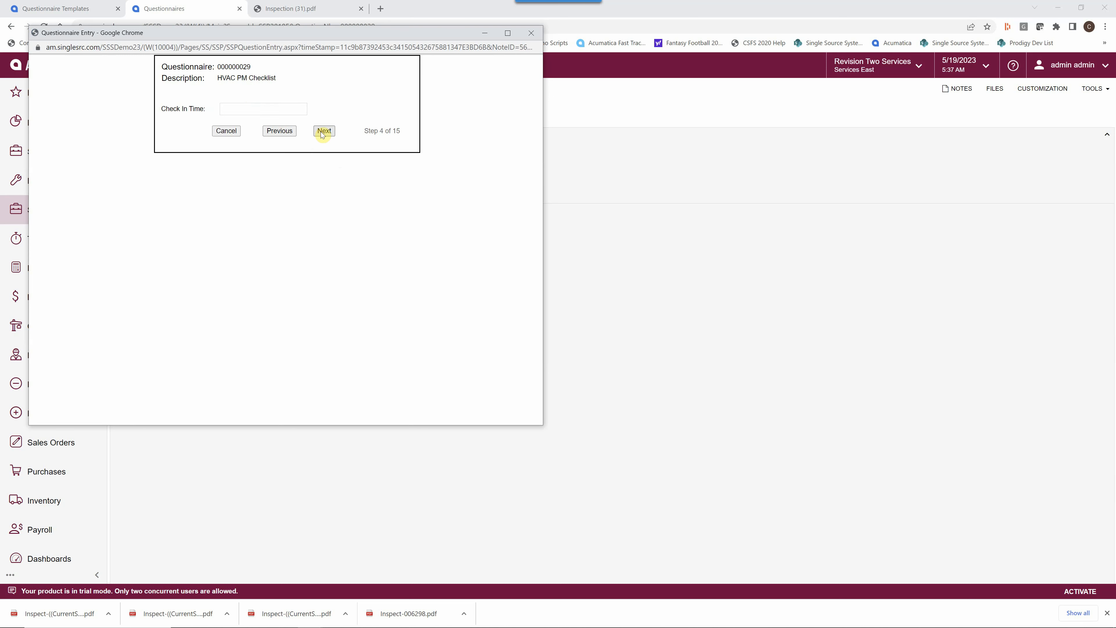
Step: Record a check-in time of 08:00 AM and a check-out time of 09:00 AM
{"action": "left_click", "coordinate": [247, 109]}
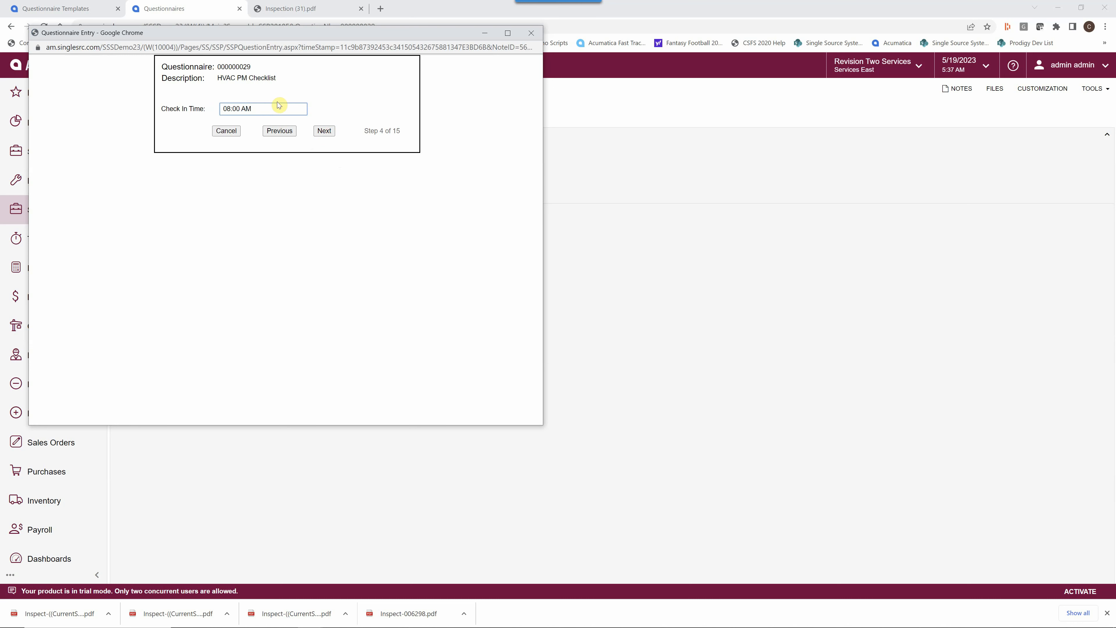
{"action": "left_click", "coordinate": [324, 132]}
{"action": "left_click", "coordinate": [240, 106]}
{"action": "type", "text": "09:00 AM"}
{"action": "left_click", "coordinate": [328, 132]}
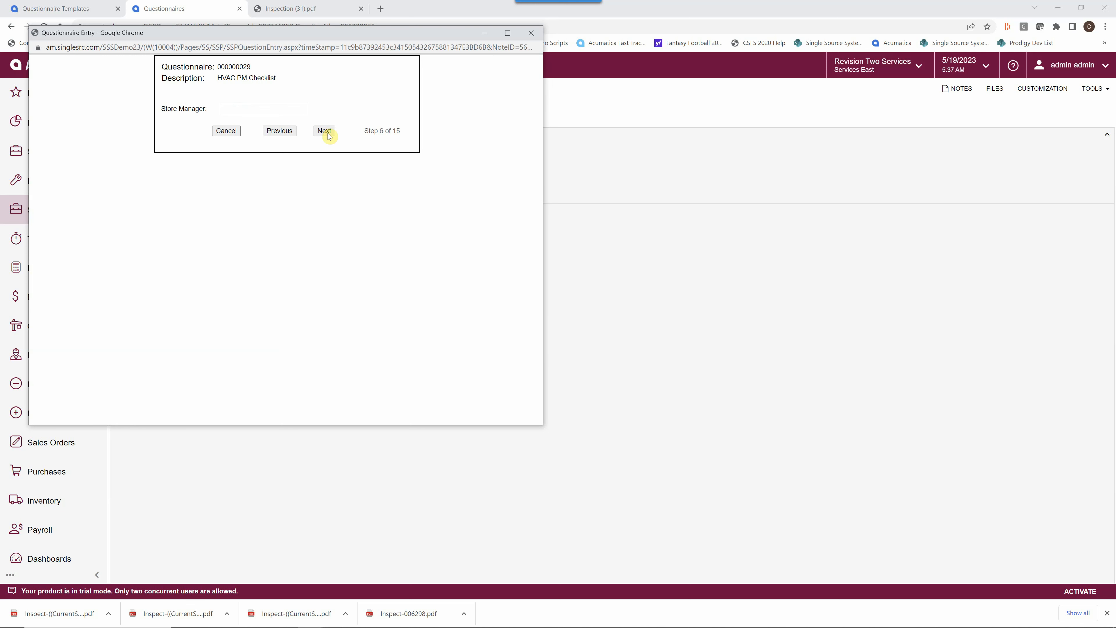
Step: Enter the store manager's full name and advance to the Record Thermostat type question
{"action": "left_click", "coordinate": [249, 109]}
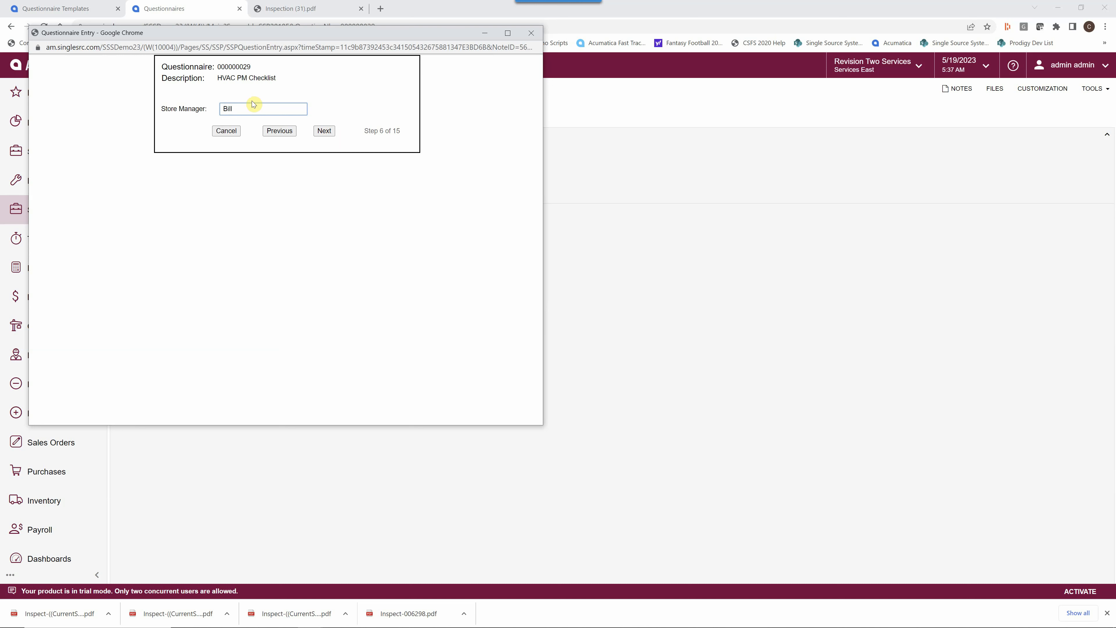
{"action": "type", "text": "Bill Blass"}
{"action": "left_click", "coordinate": [324, 131]}
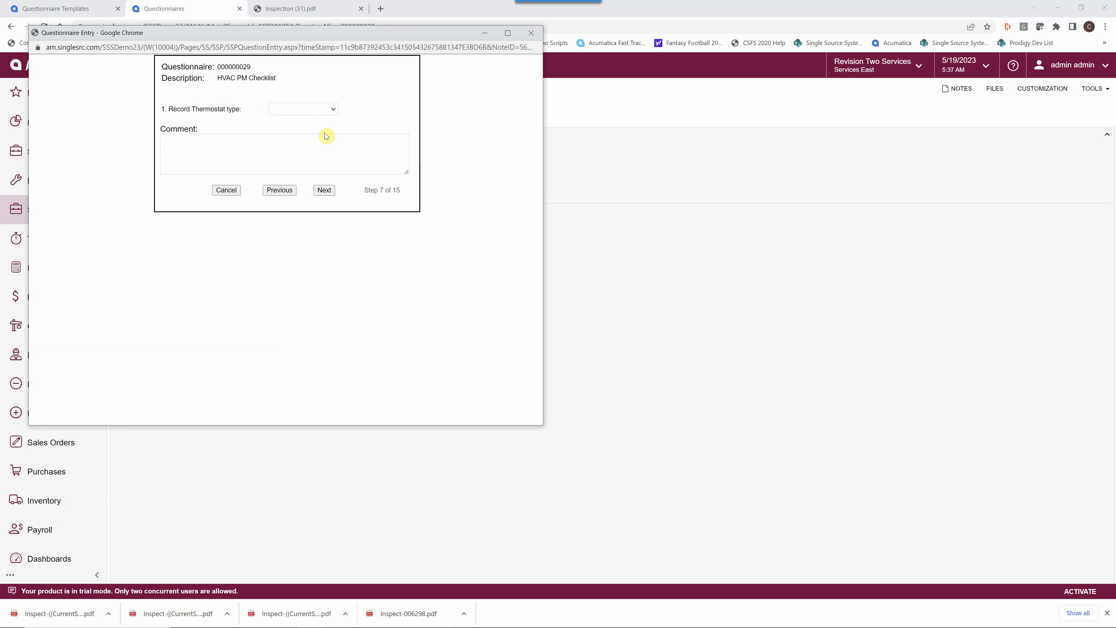
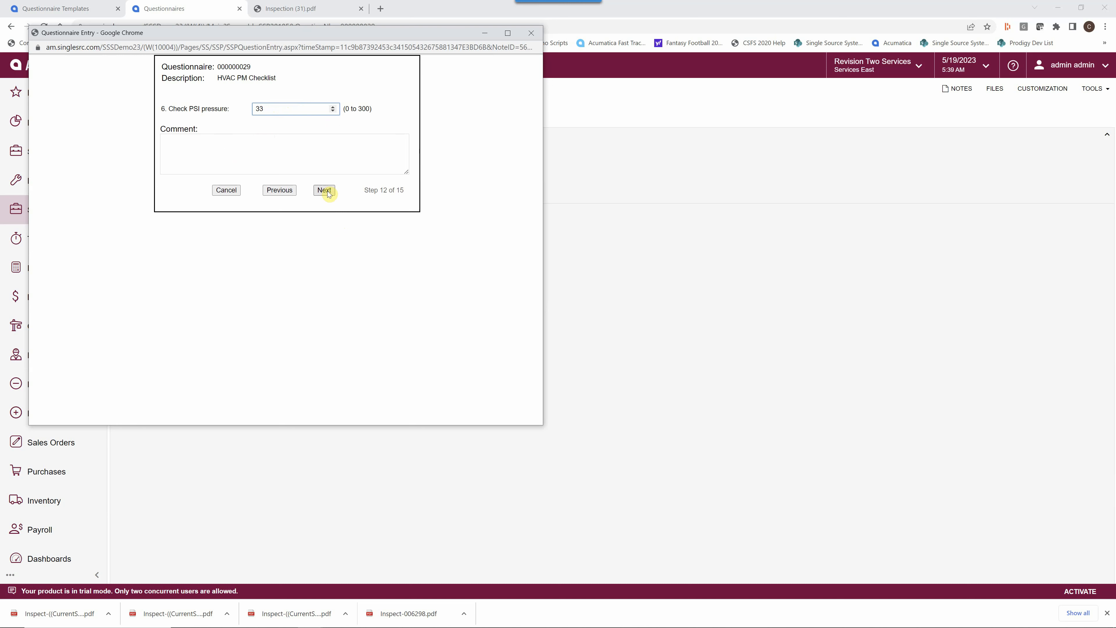
Step: Submit 33 as the PSI pressure, mark the condenser fan motors and blades check as done, and advance to the piping question
{"action": "left_click", "coordinate": [325, 191]}
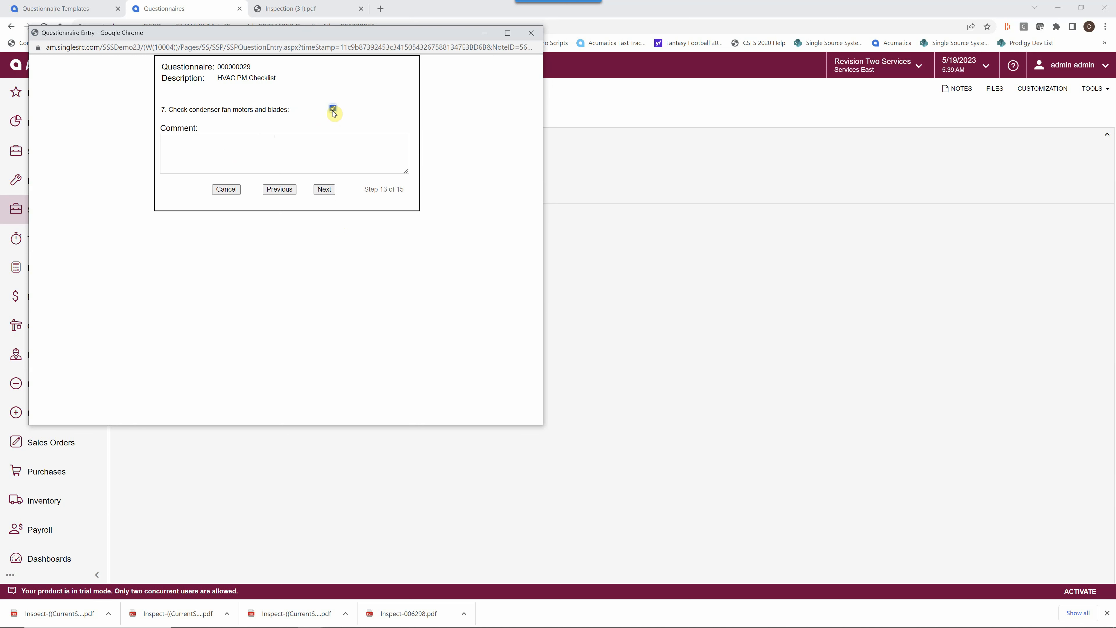
{"action": "left_click", "coordinate": [326, 191]}
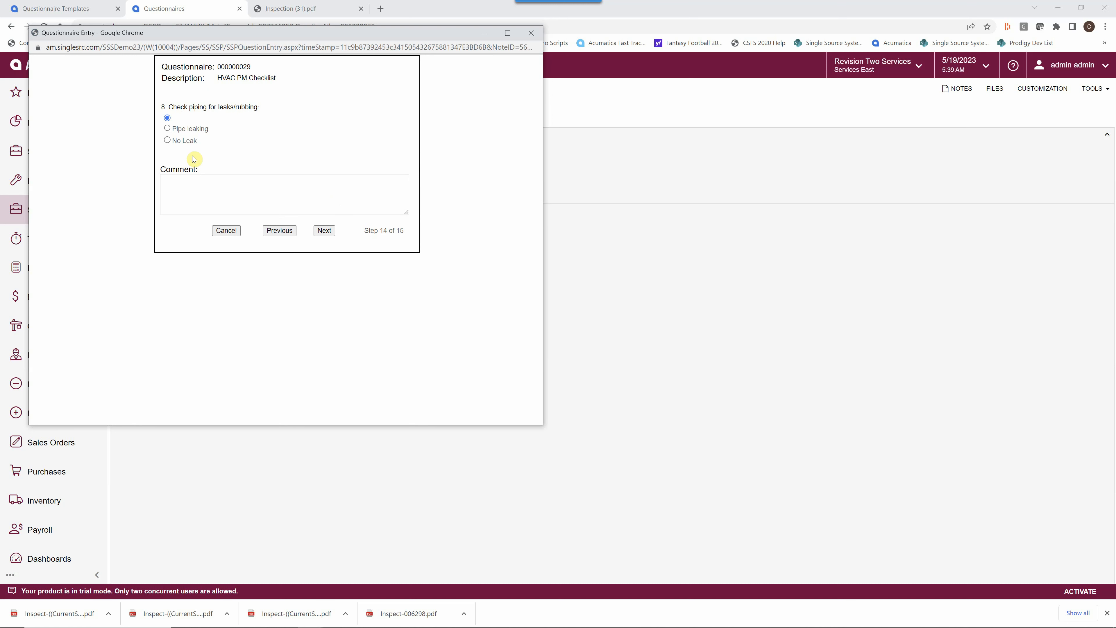
Step: Answer the check piping for leaks/rubbing question with No Leak and advance to the cooling operations question
{"action": "left_click", "coordinate": [324, 231]}
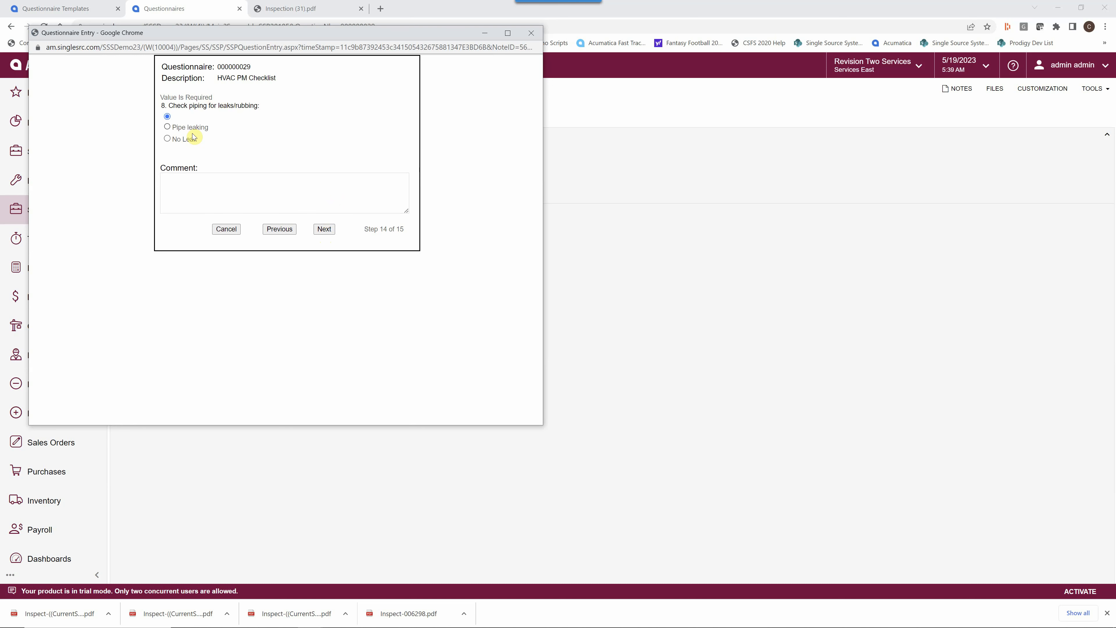
{"action": "left_click", "coordinate": [168, 139]}
{"action": "left_click", "coordinate": [324, 231]}
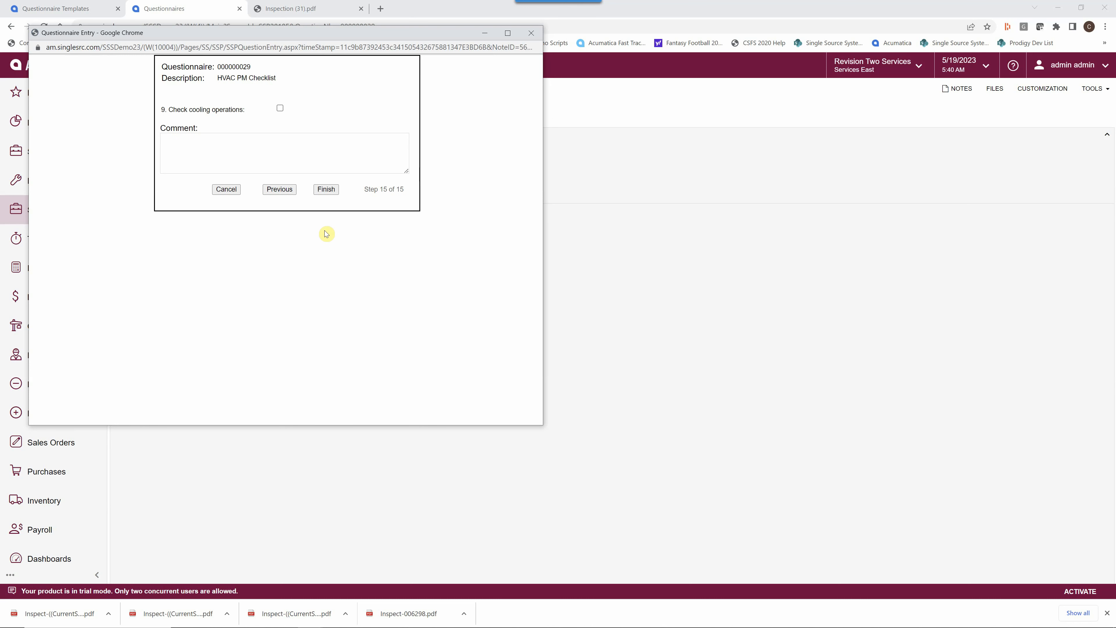
Step: Mark the cooling operations check as done with the comment "Cooling to Spec" and finish the questionnaire
{"action": "left_click", "coordinate": [280, 108]}
{"action": "left_click", "coordinate": [175, 140]}
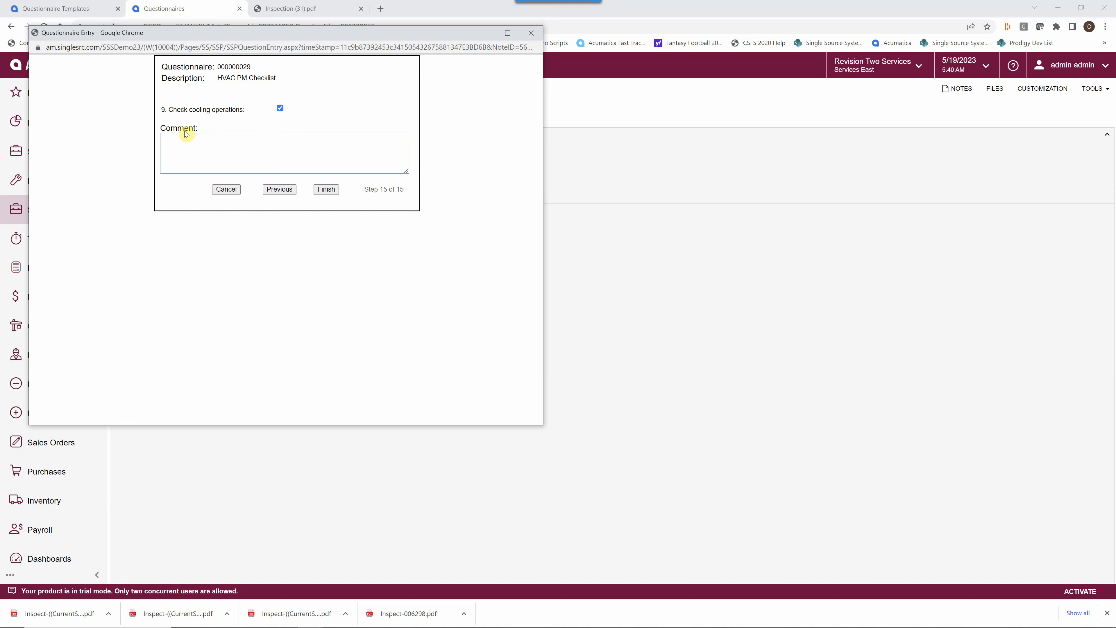
{"action": "type", "text": "Cooling to Spec"}
{"action": "left_click", "coordinate": [326, 190]}
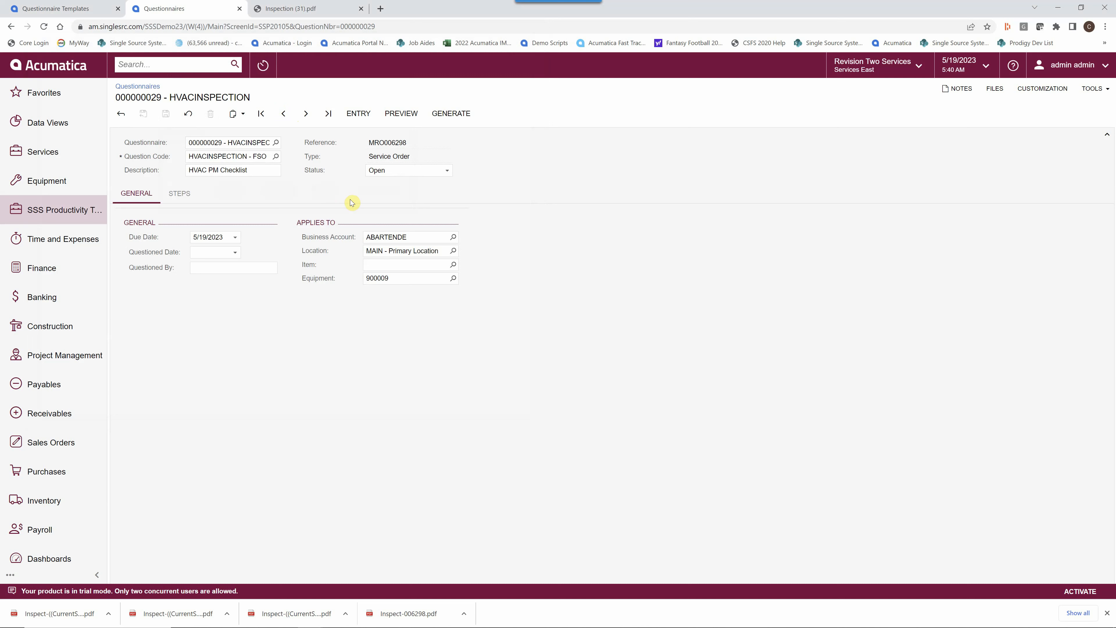
Step: Preview the completed HVACINSPECTION questionnaire and open the downloaded PDF report
{"action": "left_click", "coordinate": [393, 118]}
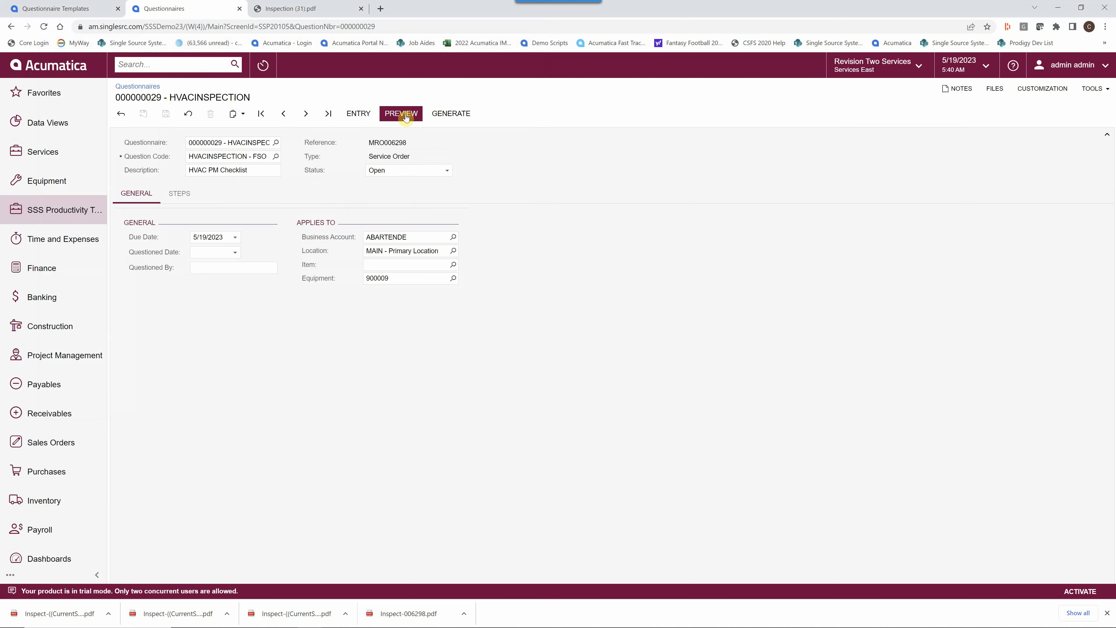
{"action": "left_click", "coordinate": [405, 115]}
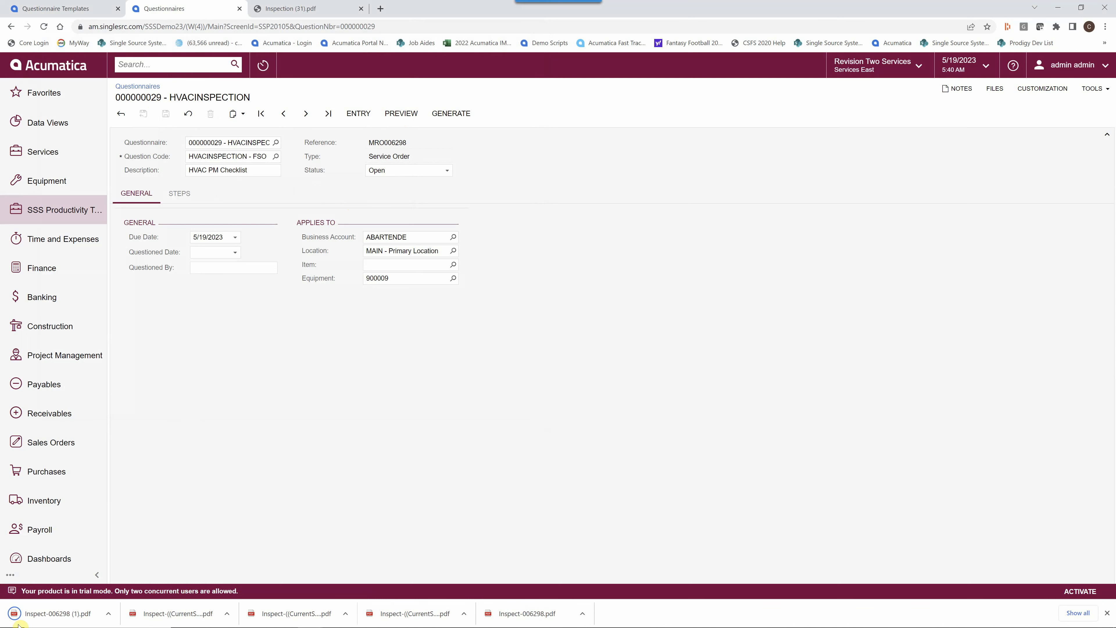
{"action": "left_click", "coordinate": [48, 620]}
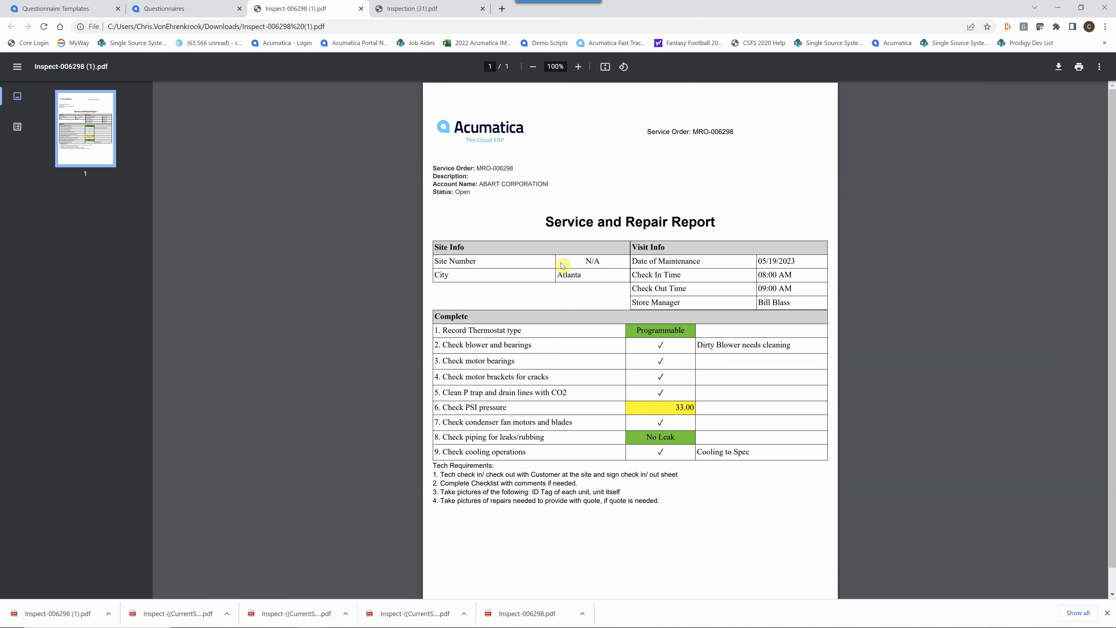
Step: Examine the report's site number, blower and bearings comment, PSI pressure and piping result, highlighting each entry
{"action": "left_click_drag", "start_coordinate": [583, 260], "coordinate": [621, 264]}
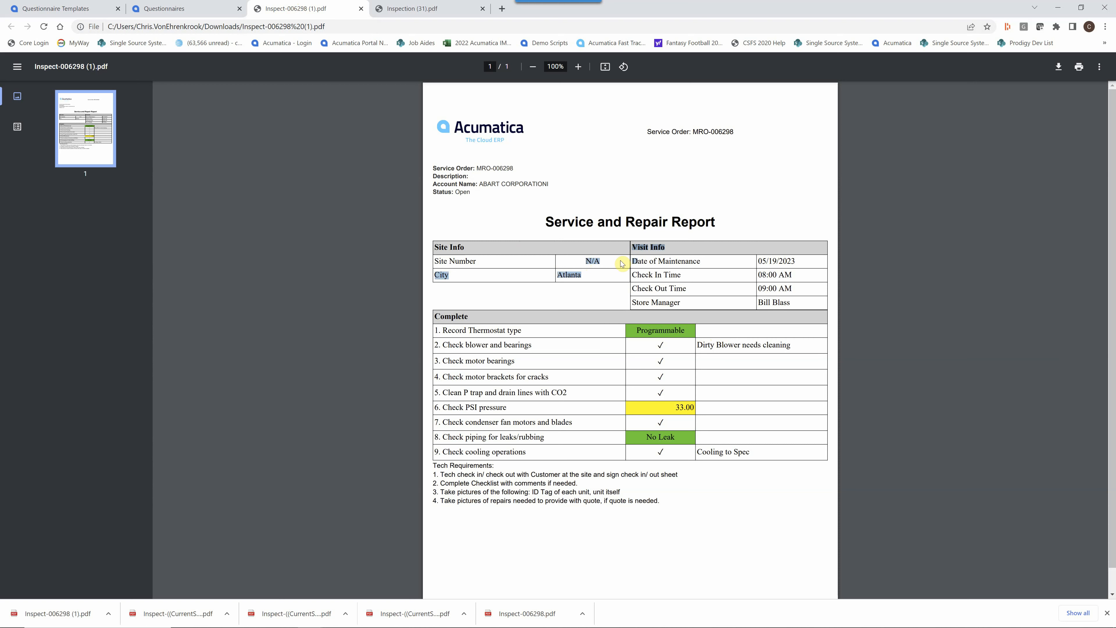
{"action": "left_click", "coordinate": [571, 264]}
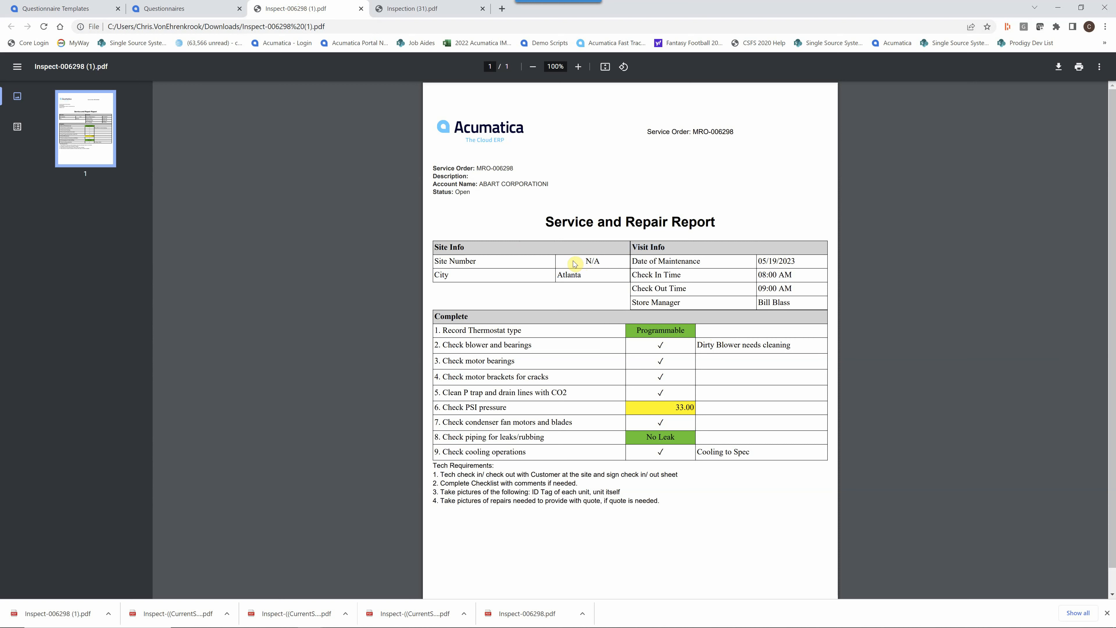
{"action": "left_click_drag", "start_coordinate": [602, 262], "coordinate": [567, 260]}
{"action": "left_click", "coordinate": [592, 278]}
{"action": "left_click_drag", "start_coordinate": [793, 346], "coordinate": [689, 348]}
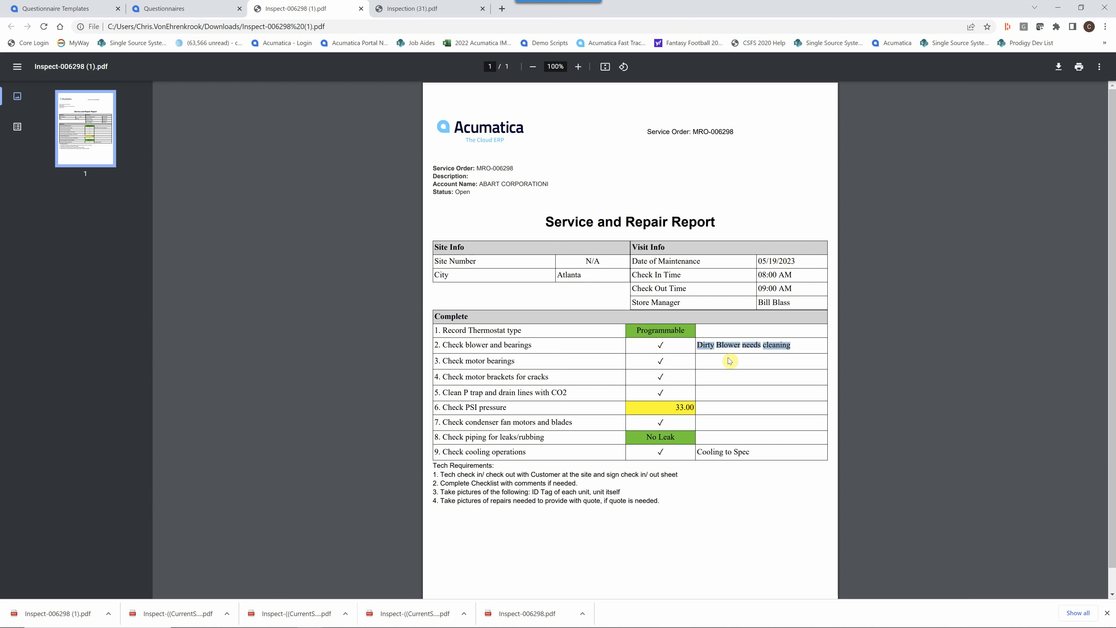
{"action": "left_click_drag", "start_coordinate": [671, 405], "coordinate": [707, 414]}
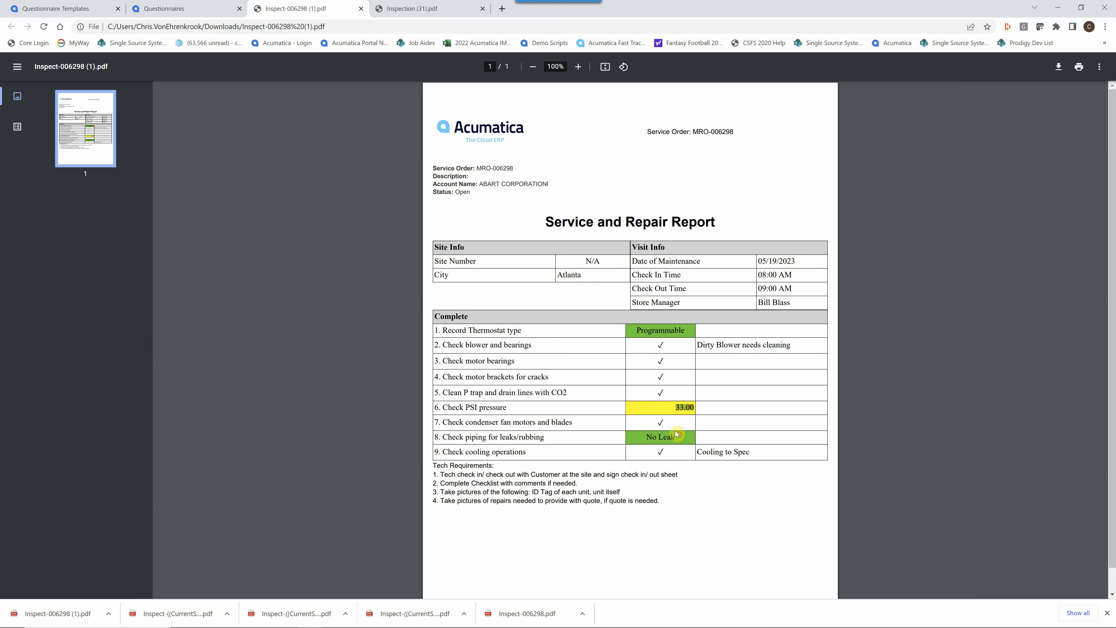
{"action": "left_click_drag", "start_coordinate": [681, 440], "coordinate": [632, 438]}
Step: Generate the inspection report from the questionnaire, view the downloaded PDF, and close it
{"action": "left_click", "coordinate": [177, 17]}
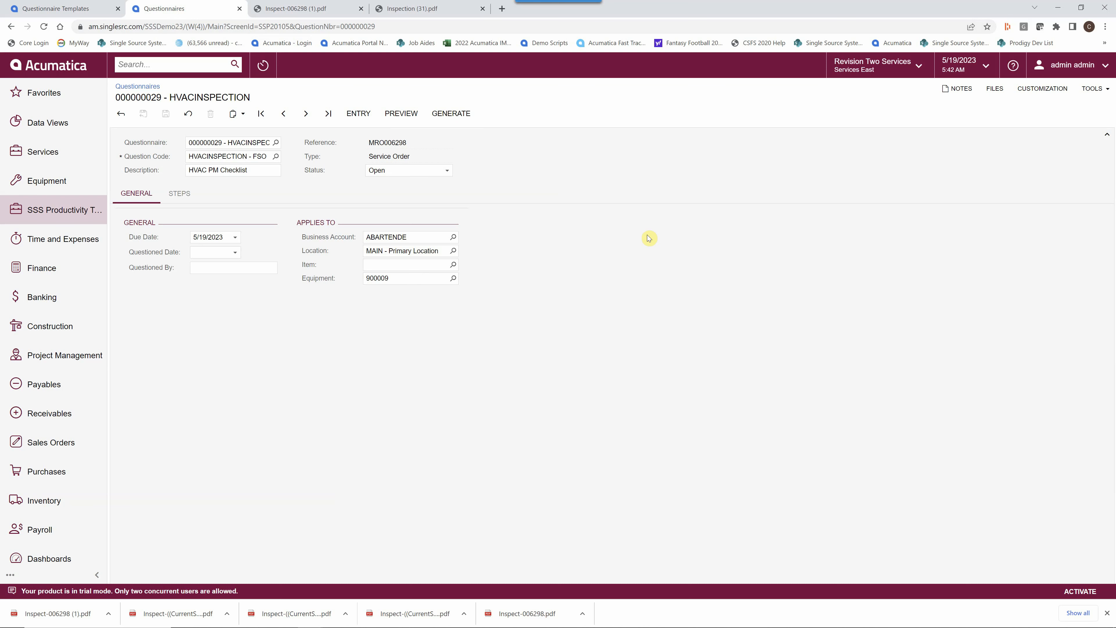
{"action": "left_click", "coordinate": [452, 115]}
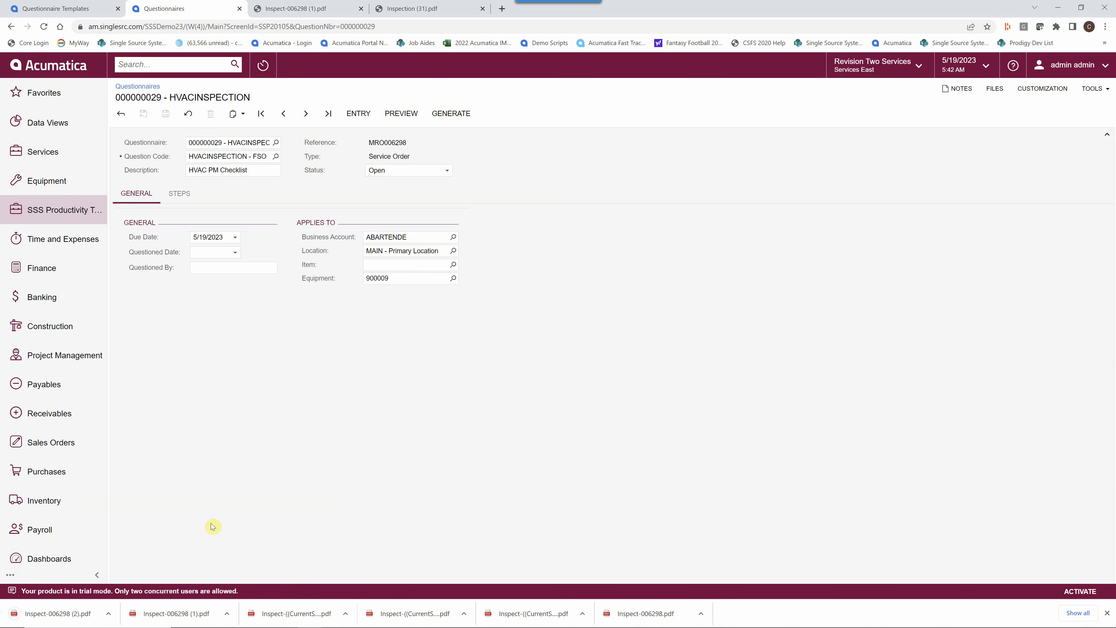
{"action": "left_click", "coordinate": [69, 618]}
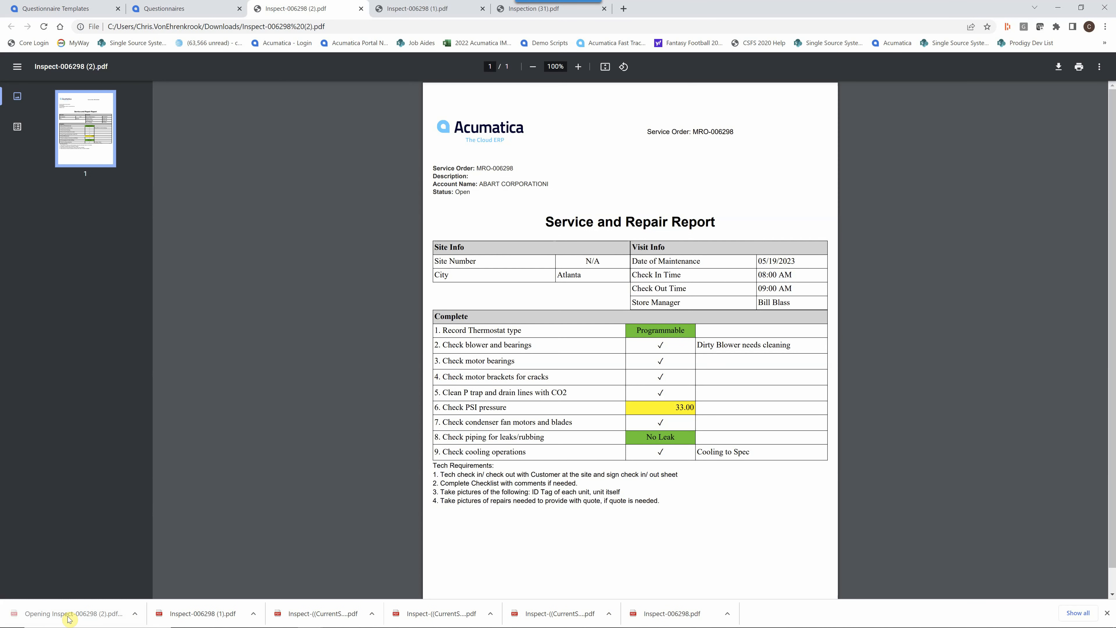
{"action": "left_click", "coordinate": [360, 8]}
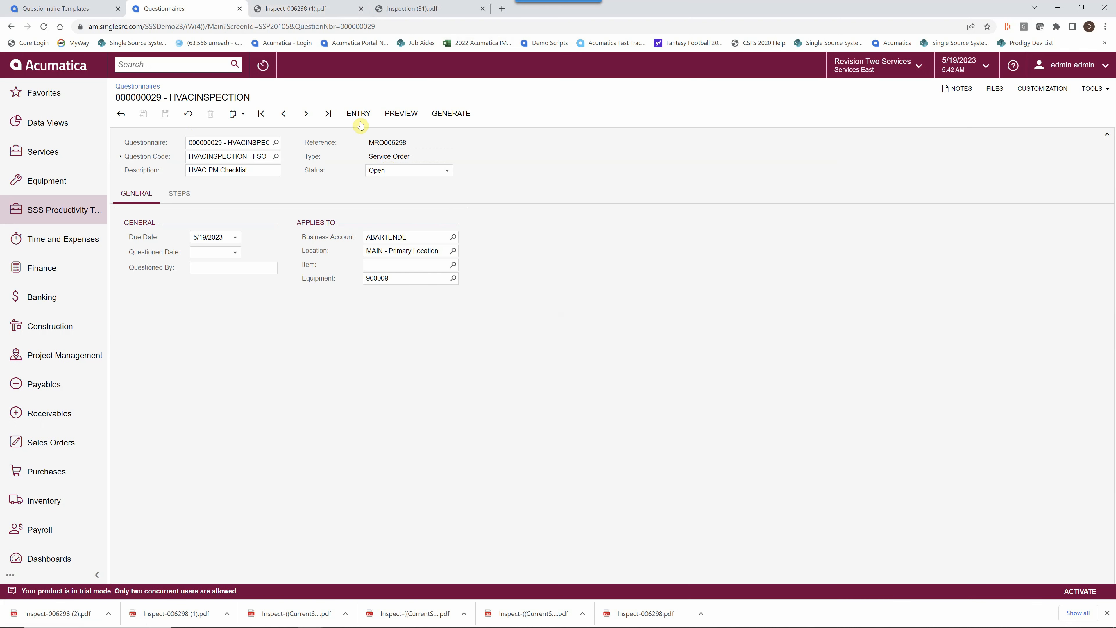
Step: Return to the service order, check its attached files for the generated inspection report, and close the file list
{"action": "left_click", "coordinate": [122, 116]}
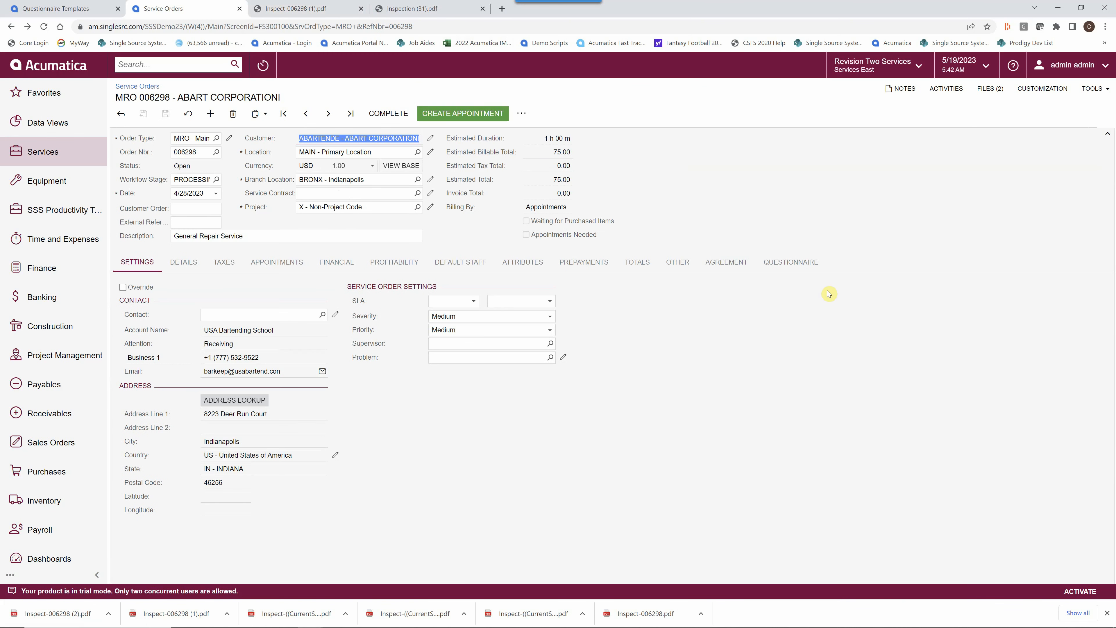
{"action": "left_click", "coordinate": [991, 90]}
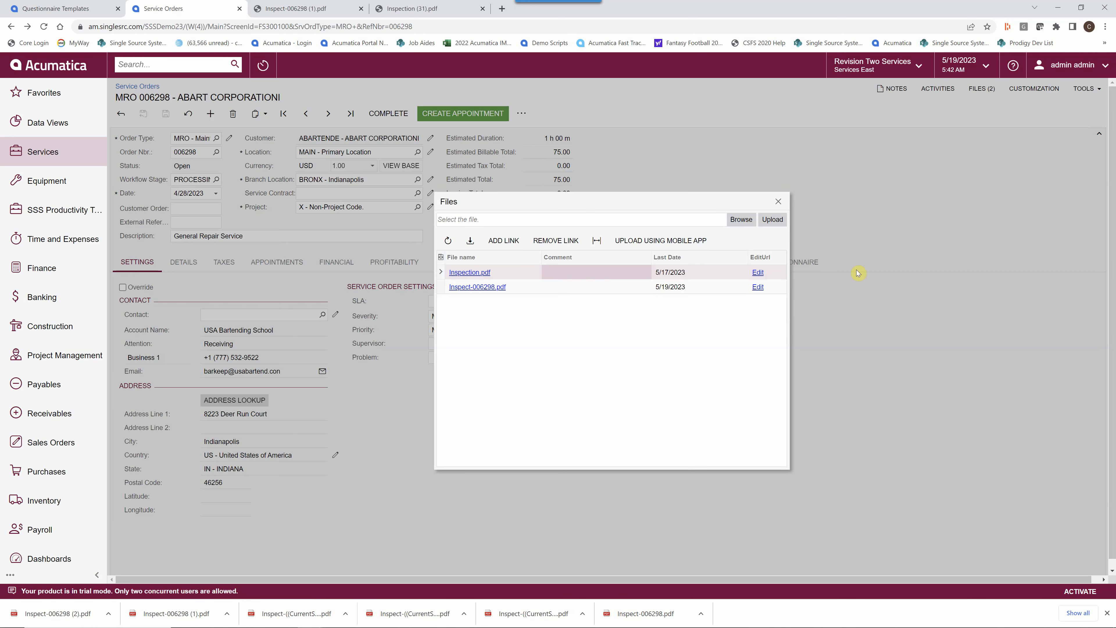
{"action": "left_click", "coordinate": [778, 201]}
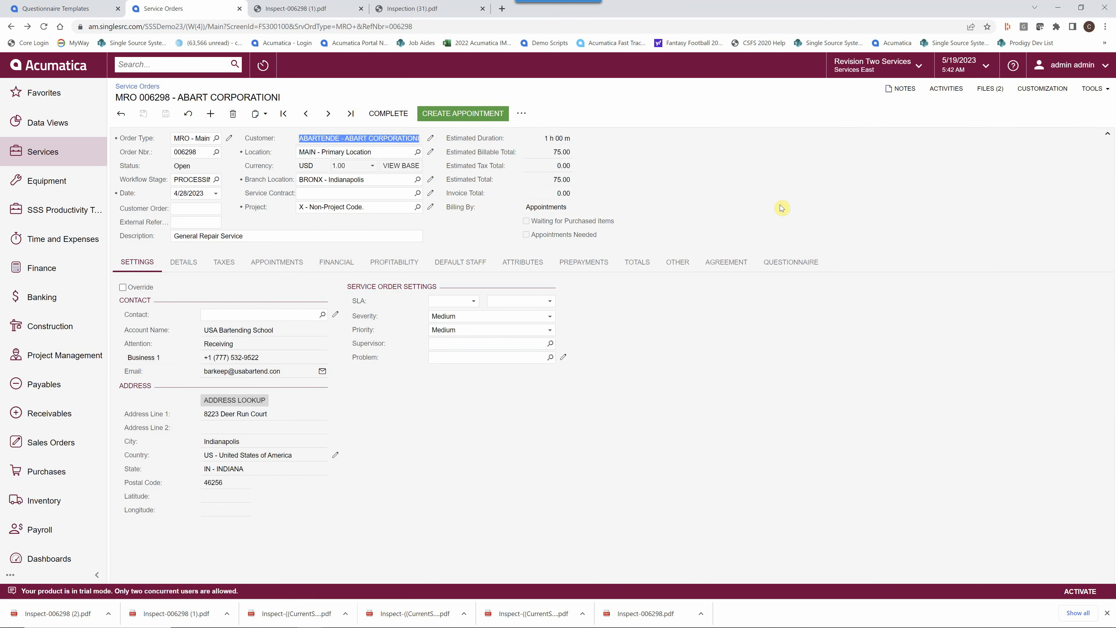